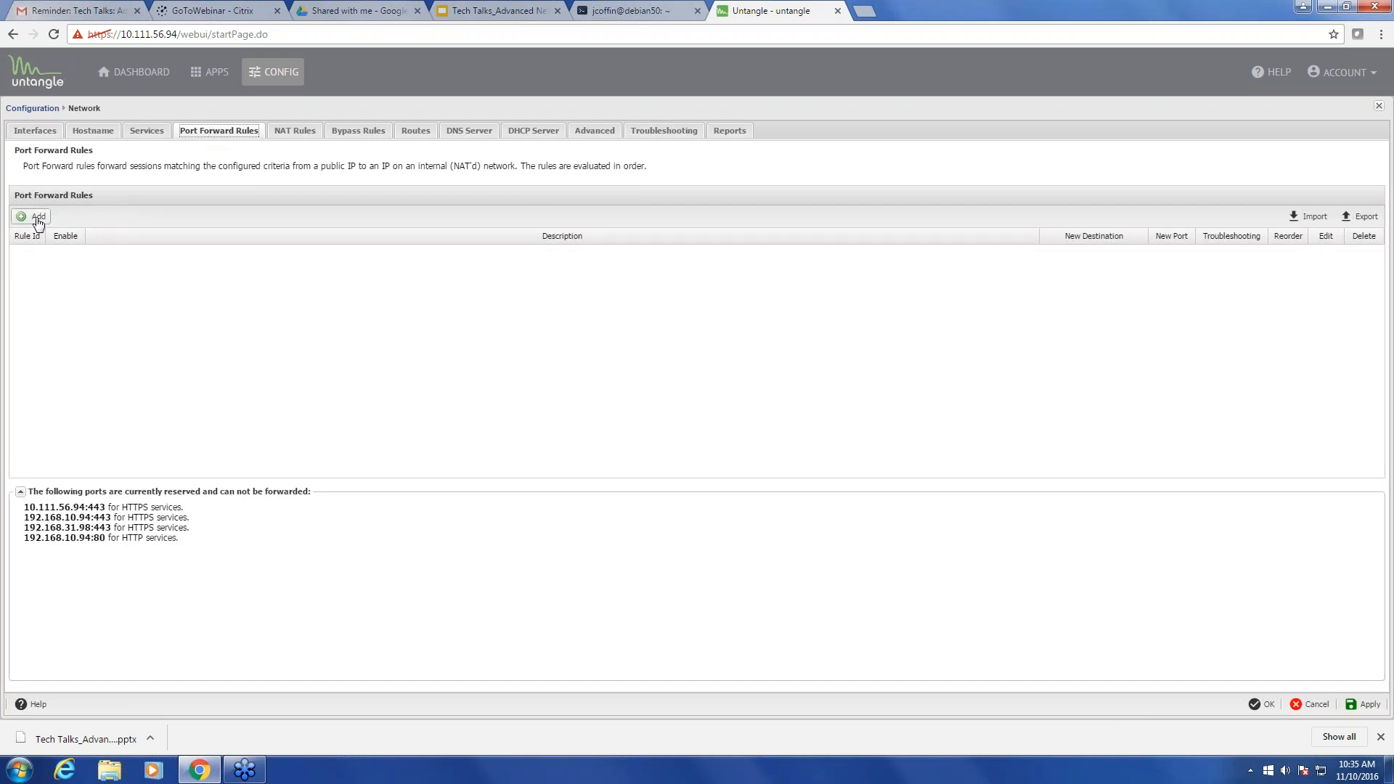
- Add a port forward rule 'web service' sending TCP port 80 to 192.168.10.50
left_click(38, 217)
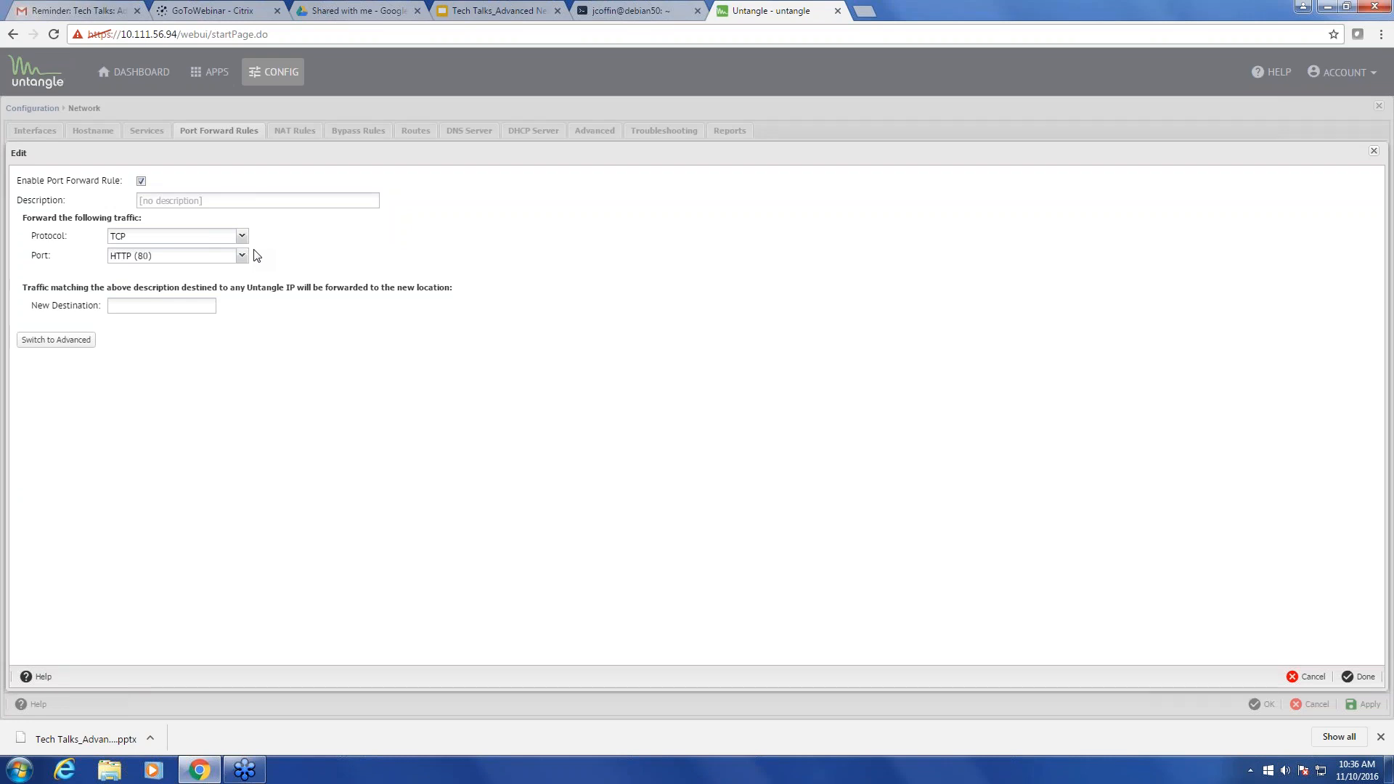
left_click(193, 201)
type("web service")
left_click(178, 301)
type("192.168.")
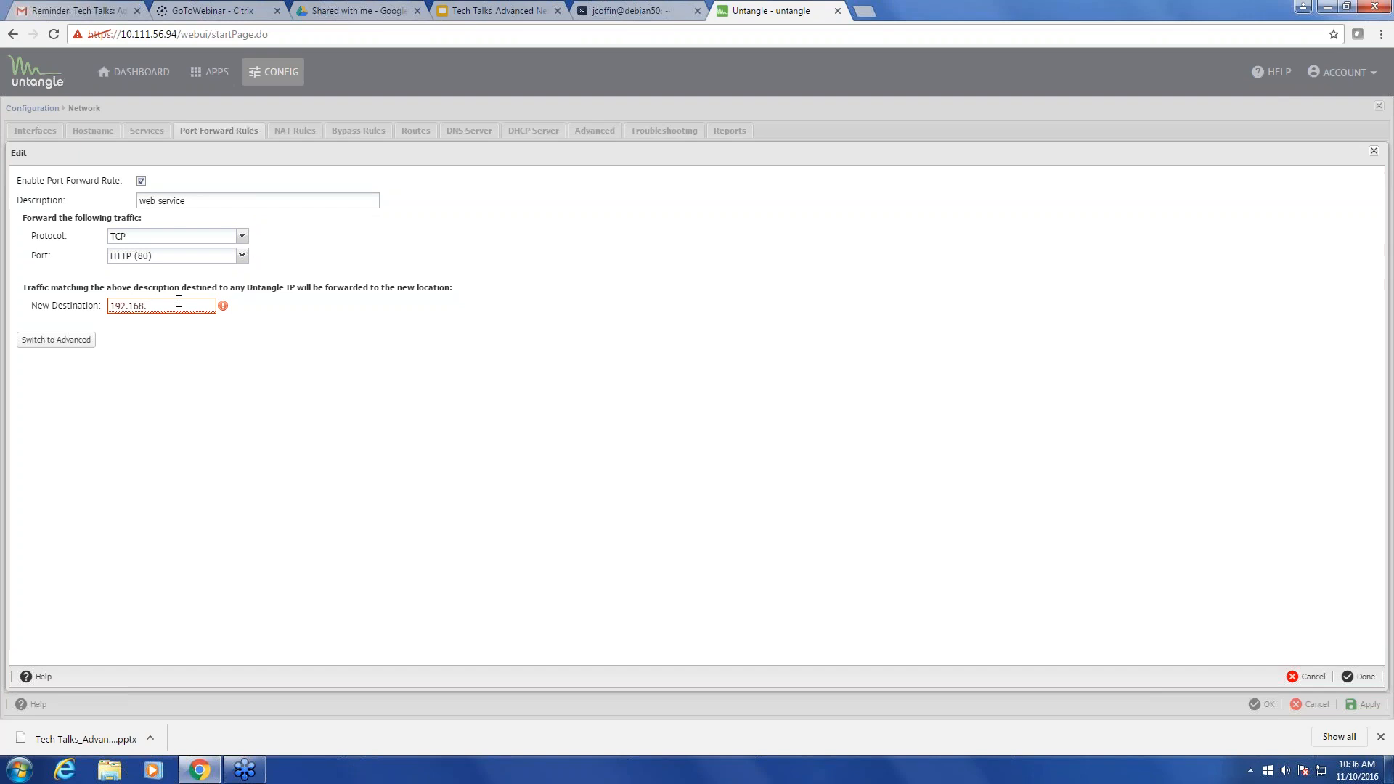
type("10.50")
left_click(1359, 676)
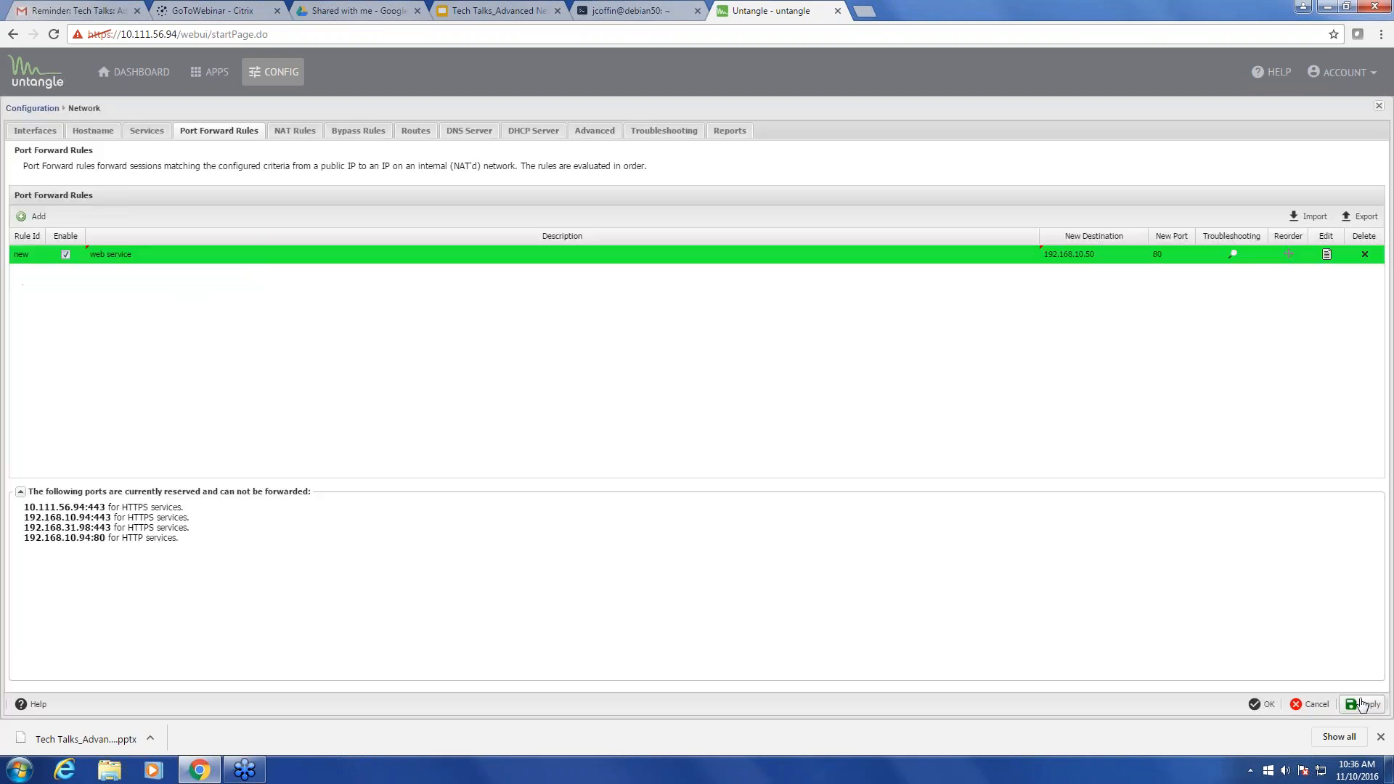
- Apply the network settings to save the 'web service' port forward rule
left_click(1360, 704)
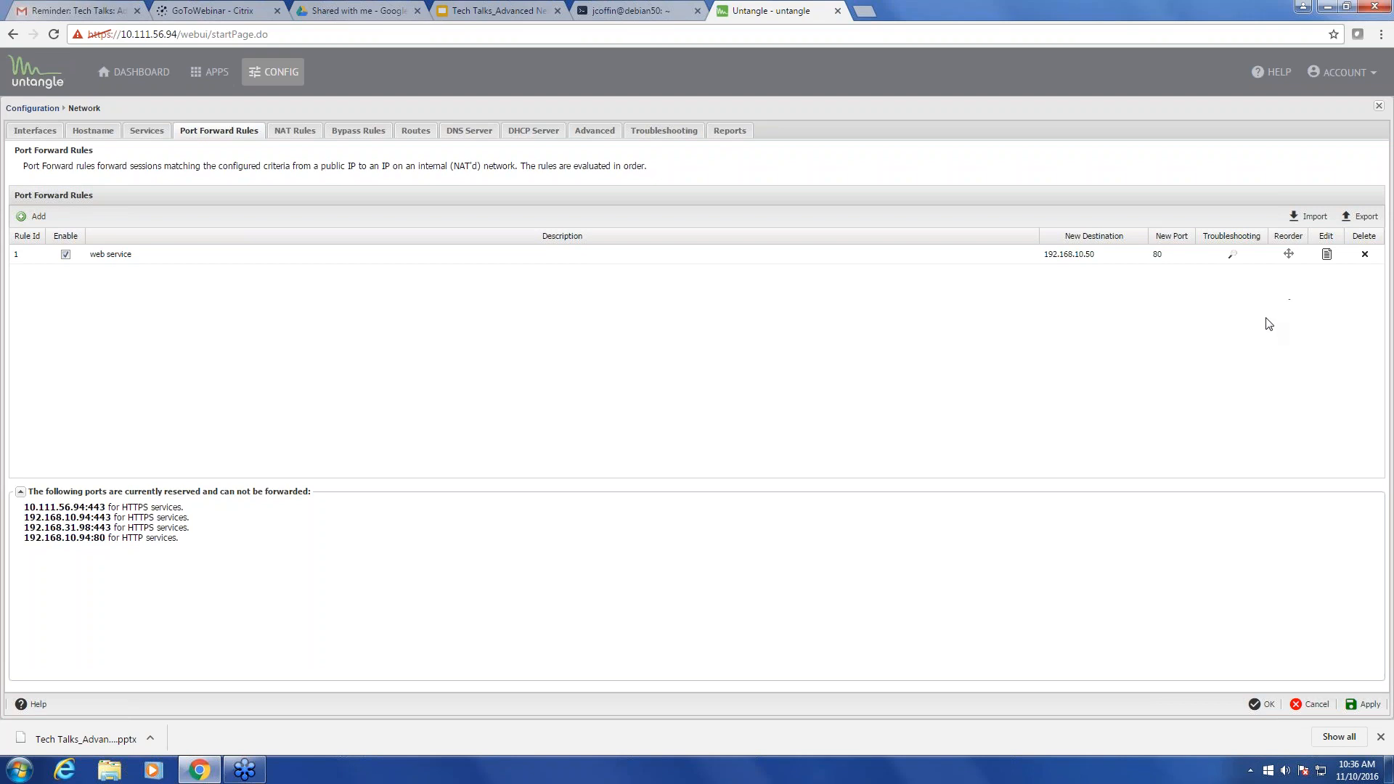
left_click(1232, 259)
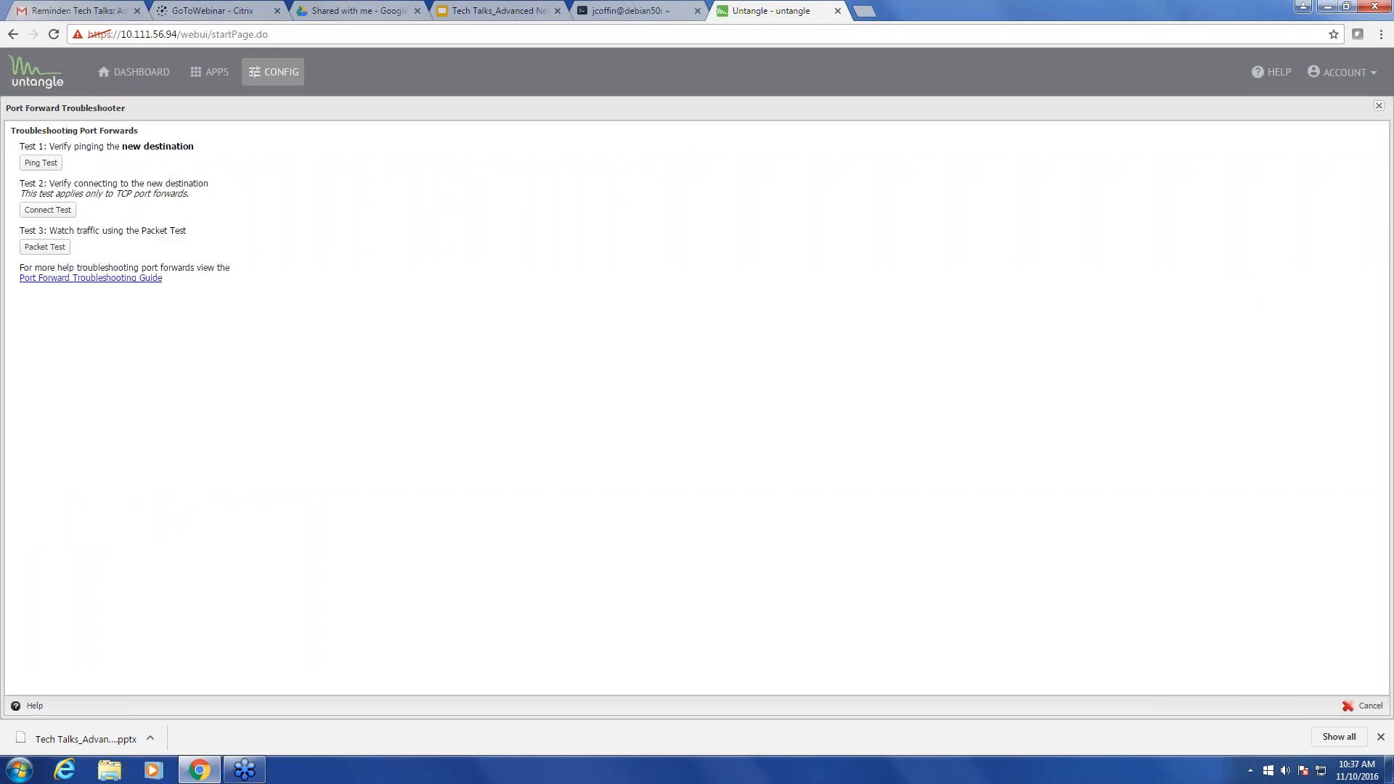
left_click(41, 164)
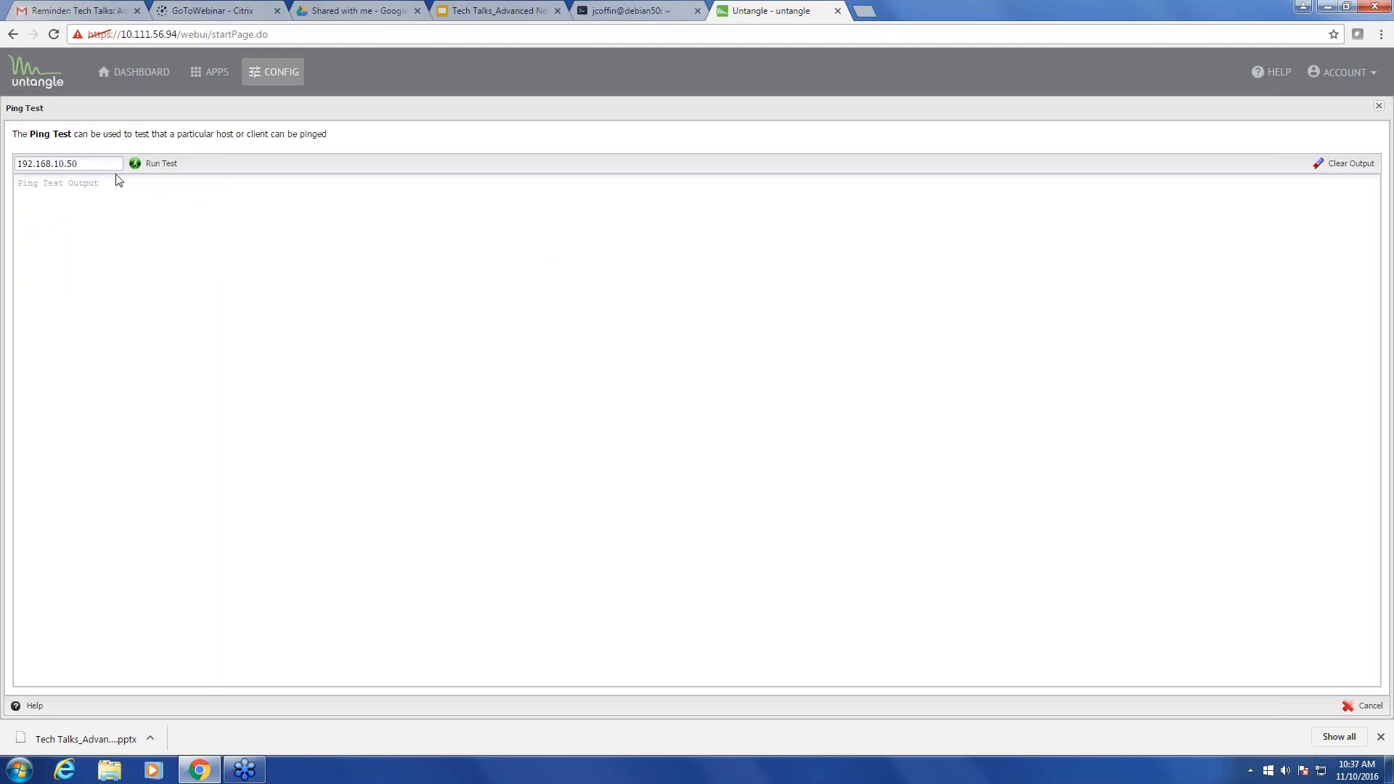
left_click(156, 166)
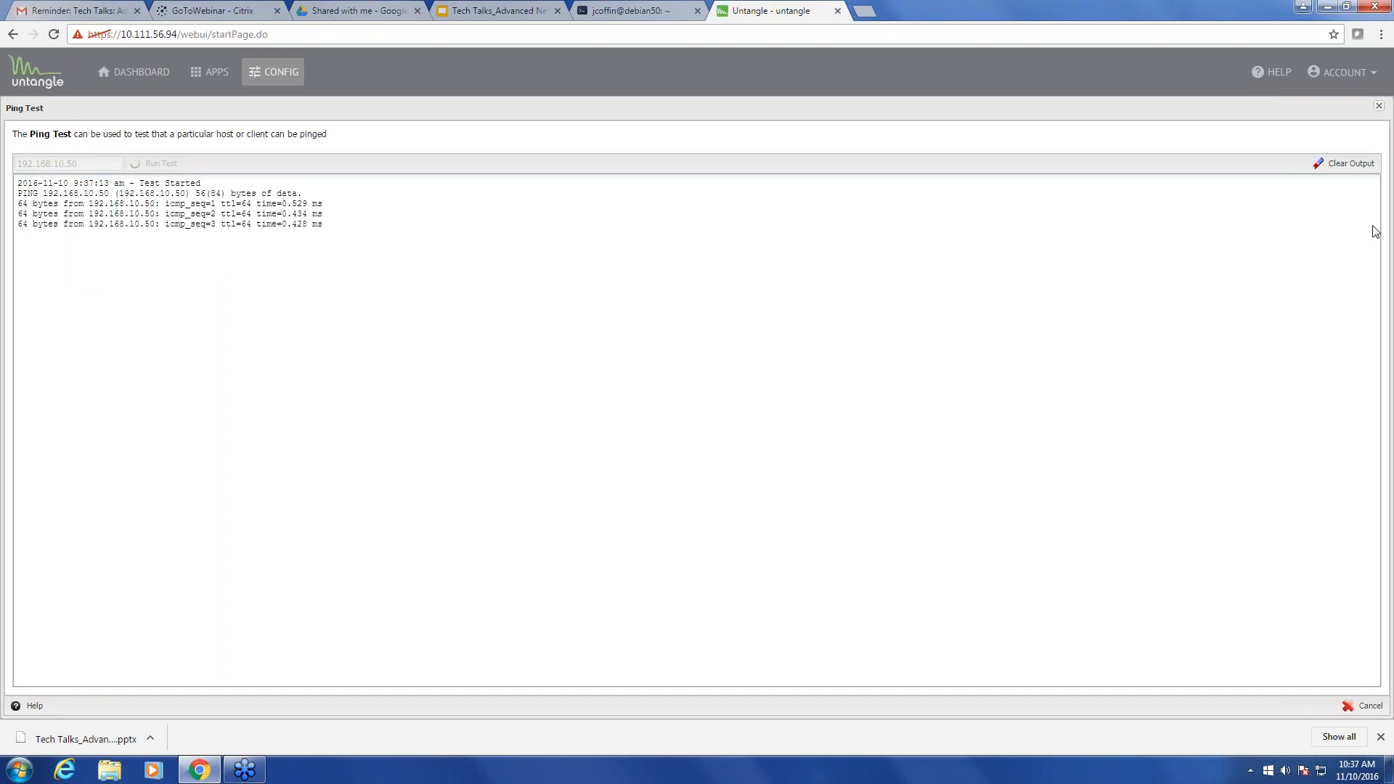
left_click(1364, 706)
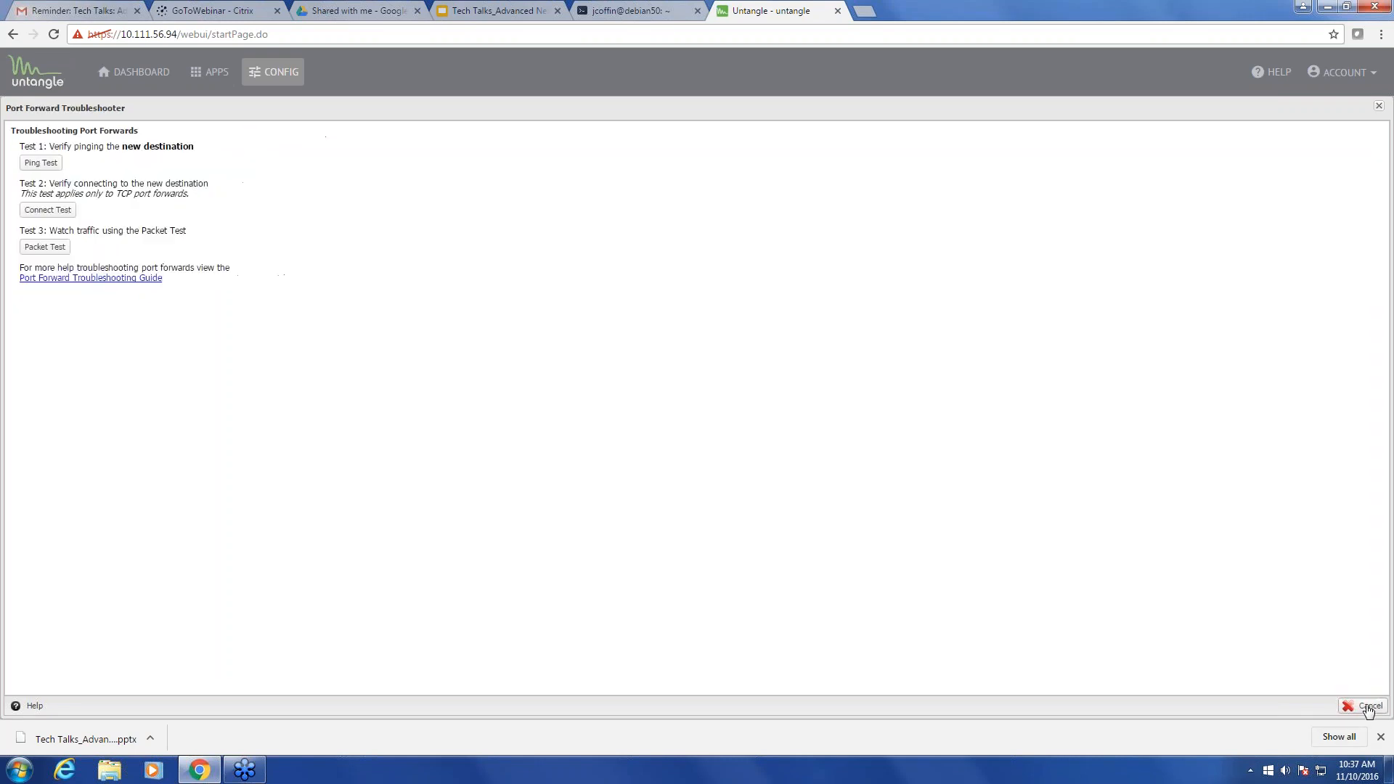
left_click(64, 210)
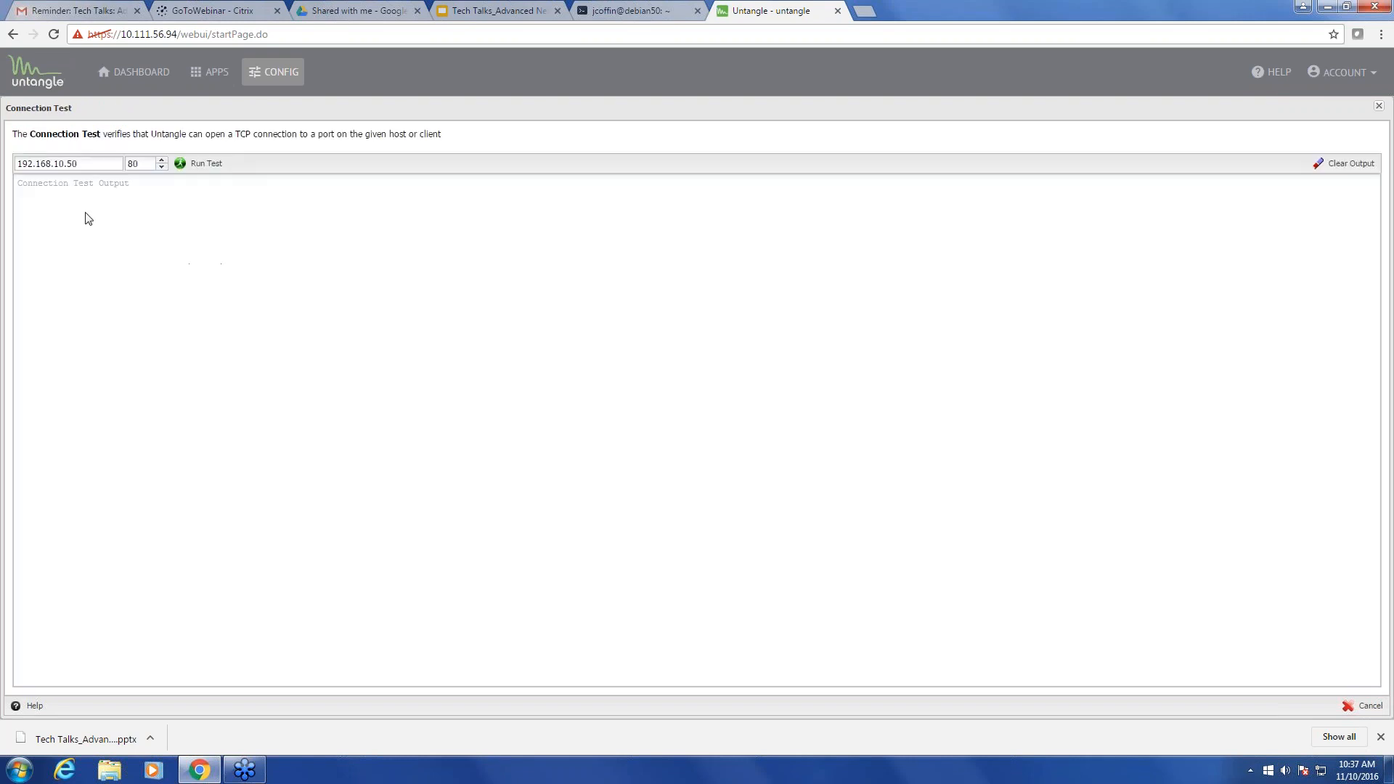
left_click(196, 164)
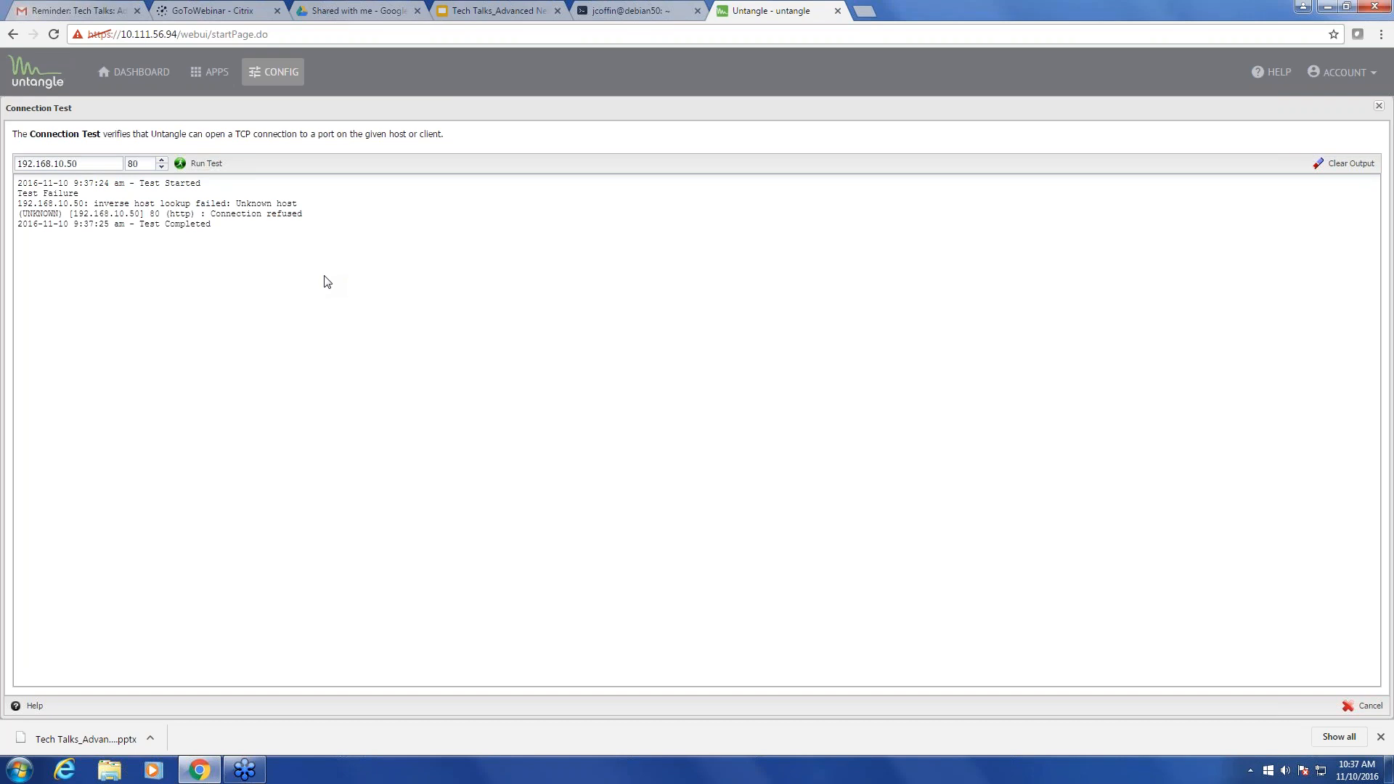
left_click(1372, 711)
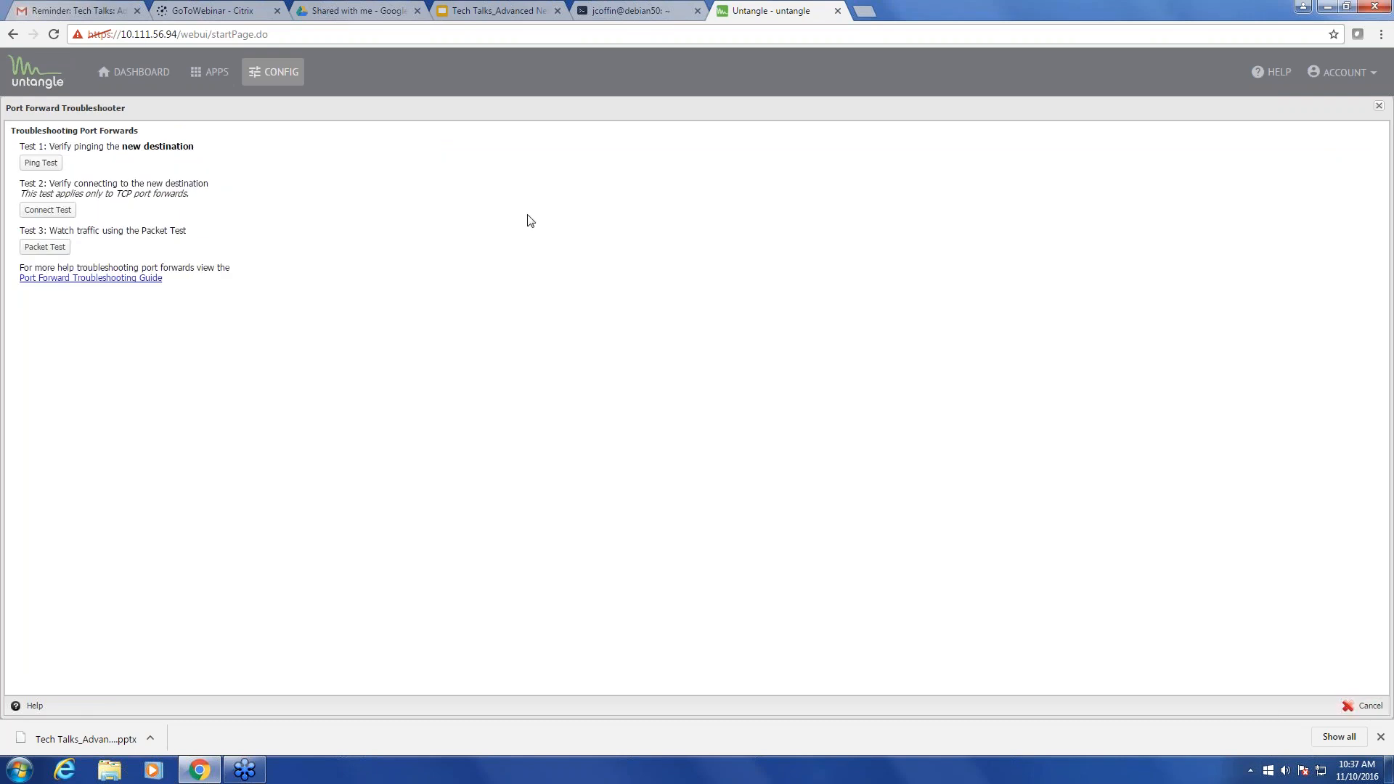
left_click(1356, 710)
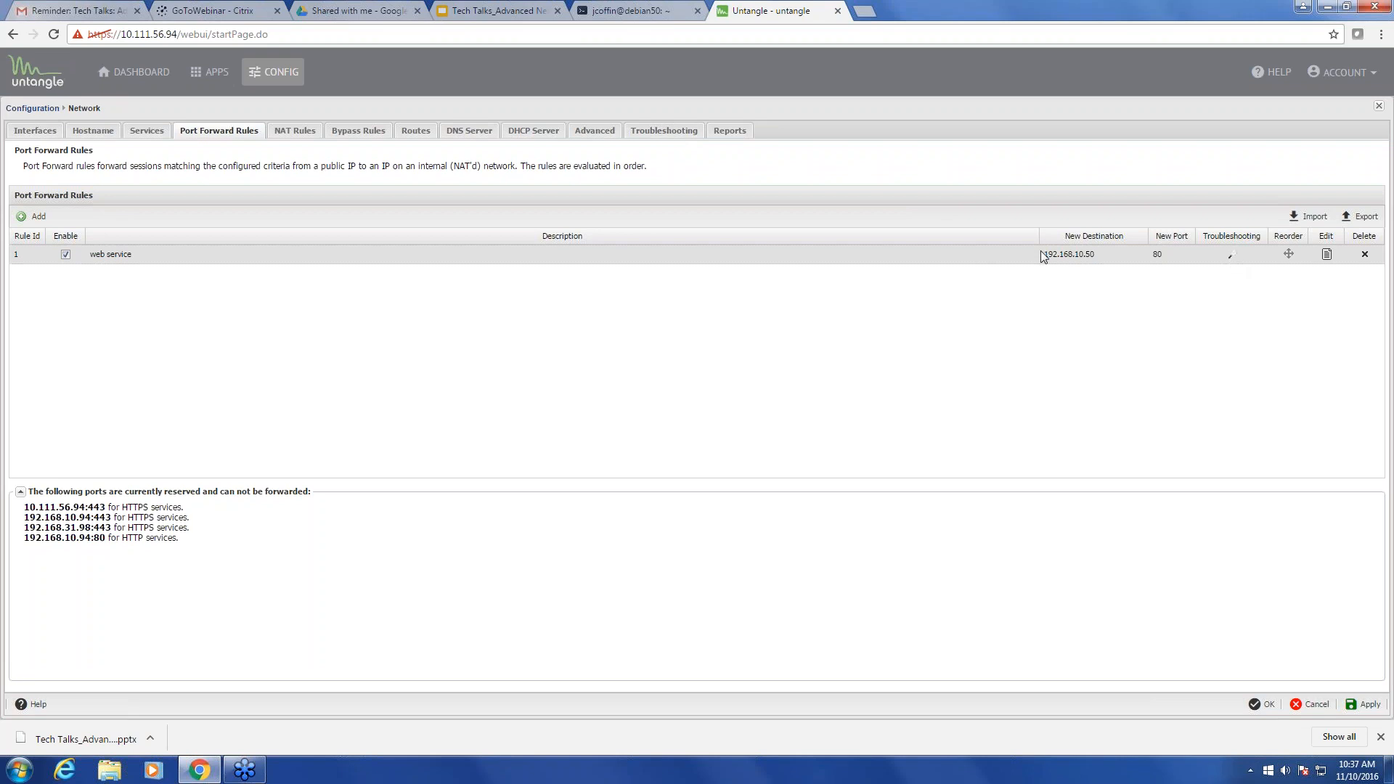
- Add a Source Address condition of 10.111.56.10 to the 'web service' rule, then reopen it for review
left_click(1327, 256)
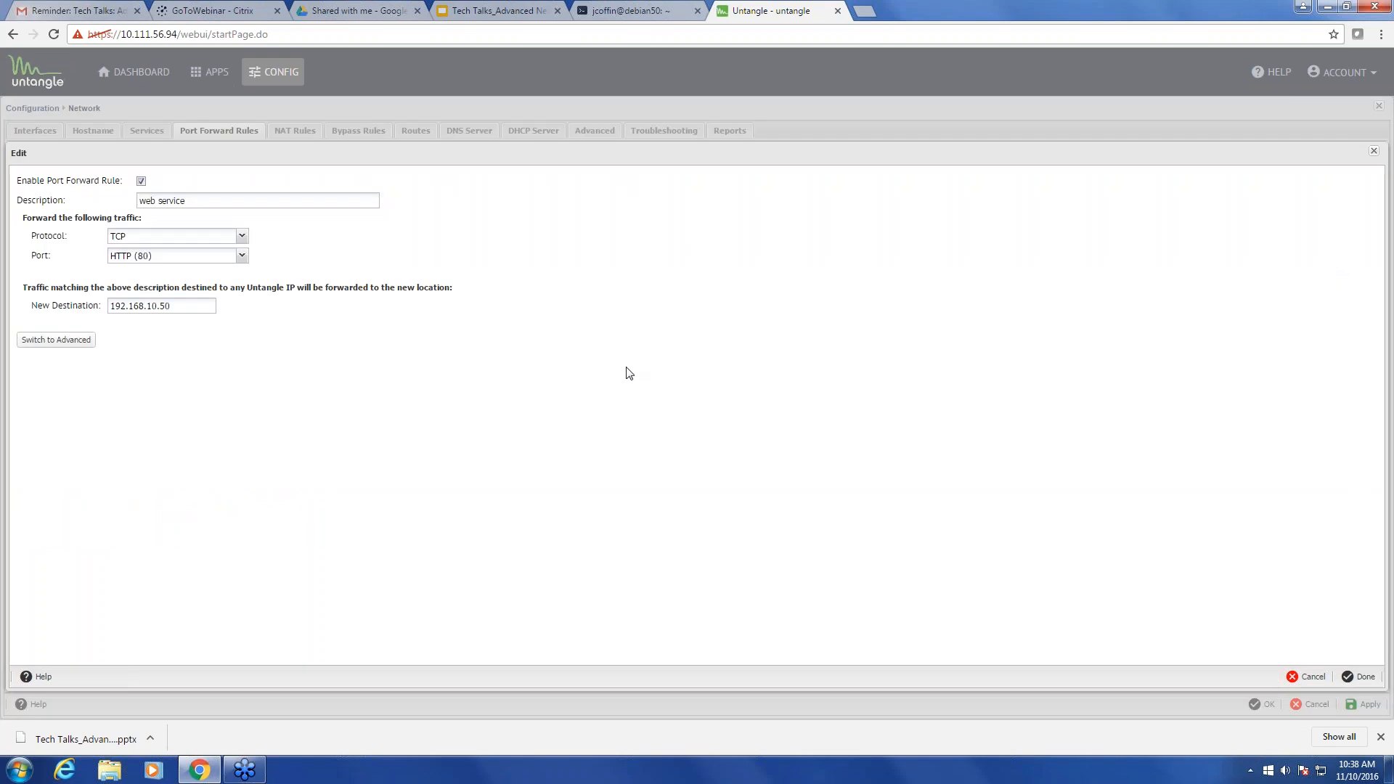
left_click(57, 346)
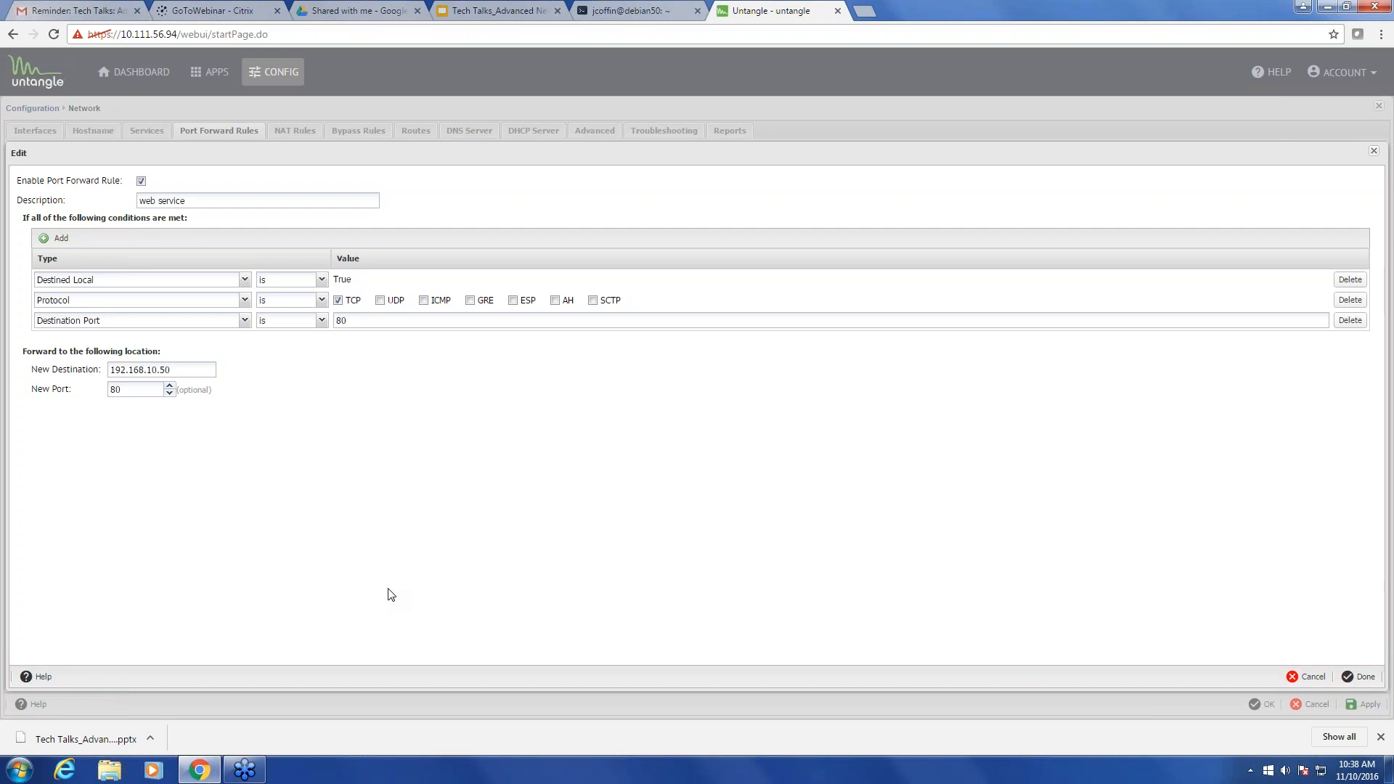
left_click(59, 239)
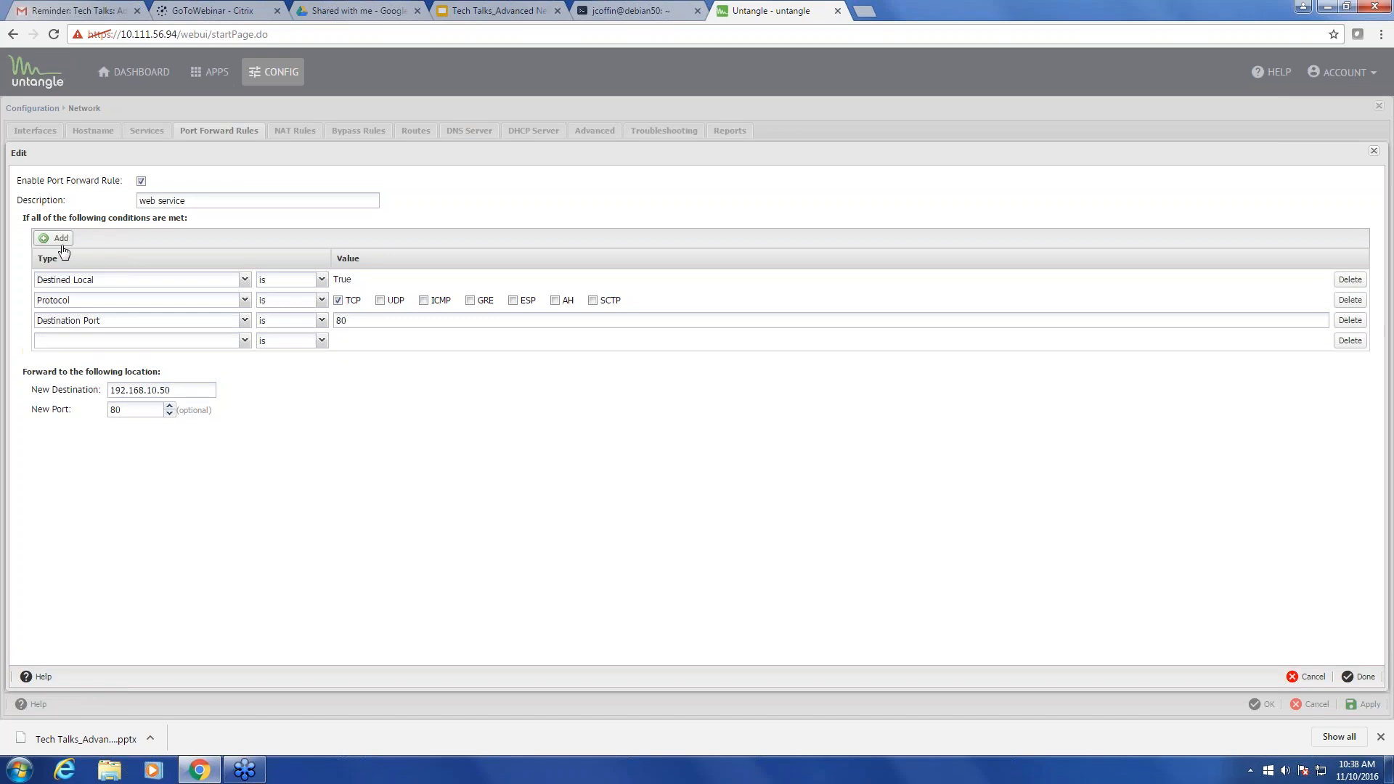
left_click(180, 342)
left_click(160, 405)
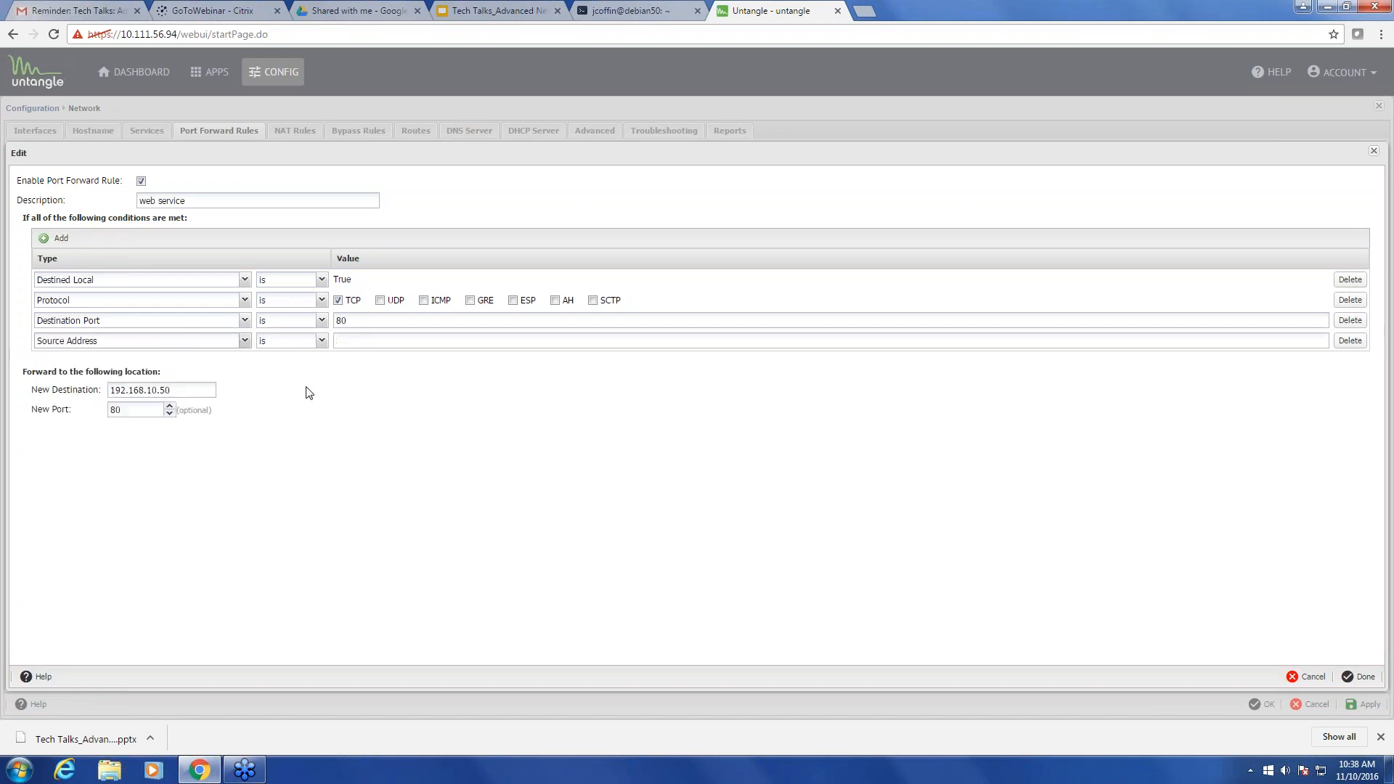
left_click(379, 338)
type("10")
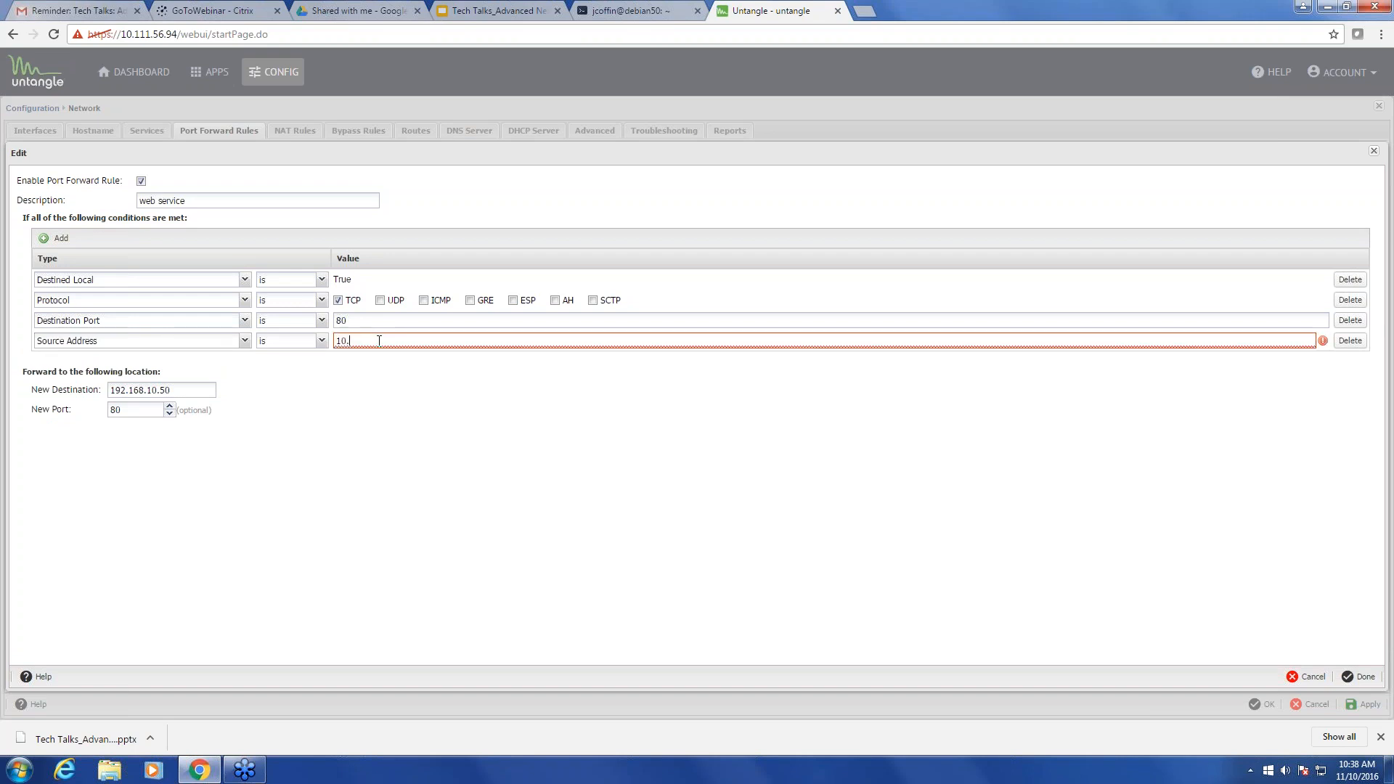
type(".111.56.10")
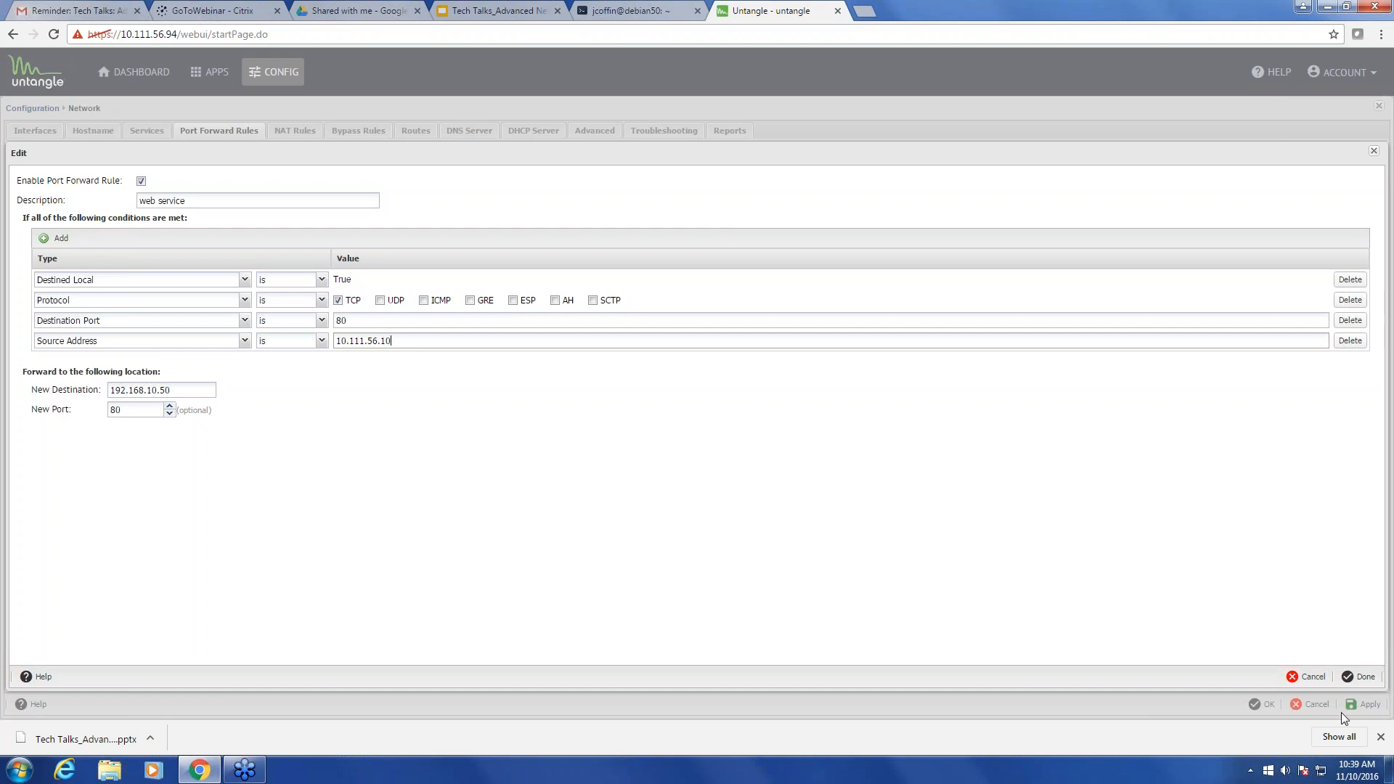
left_click(1354, 680)
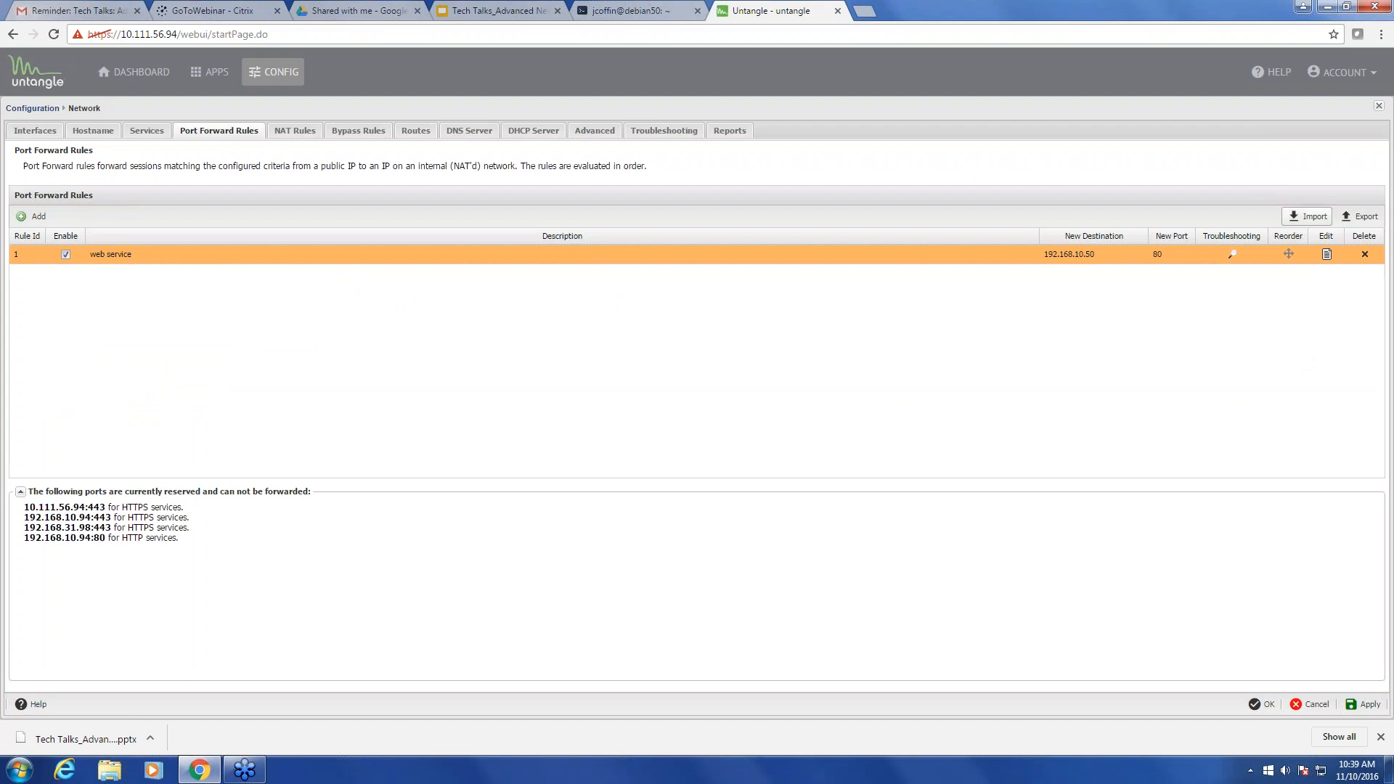
left_click(1326, 257)
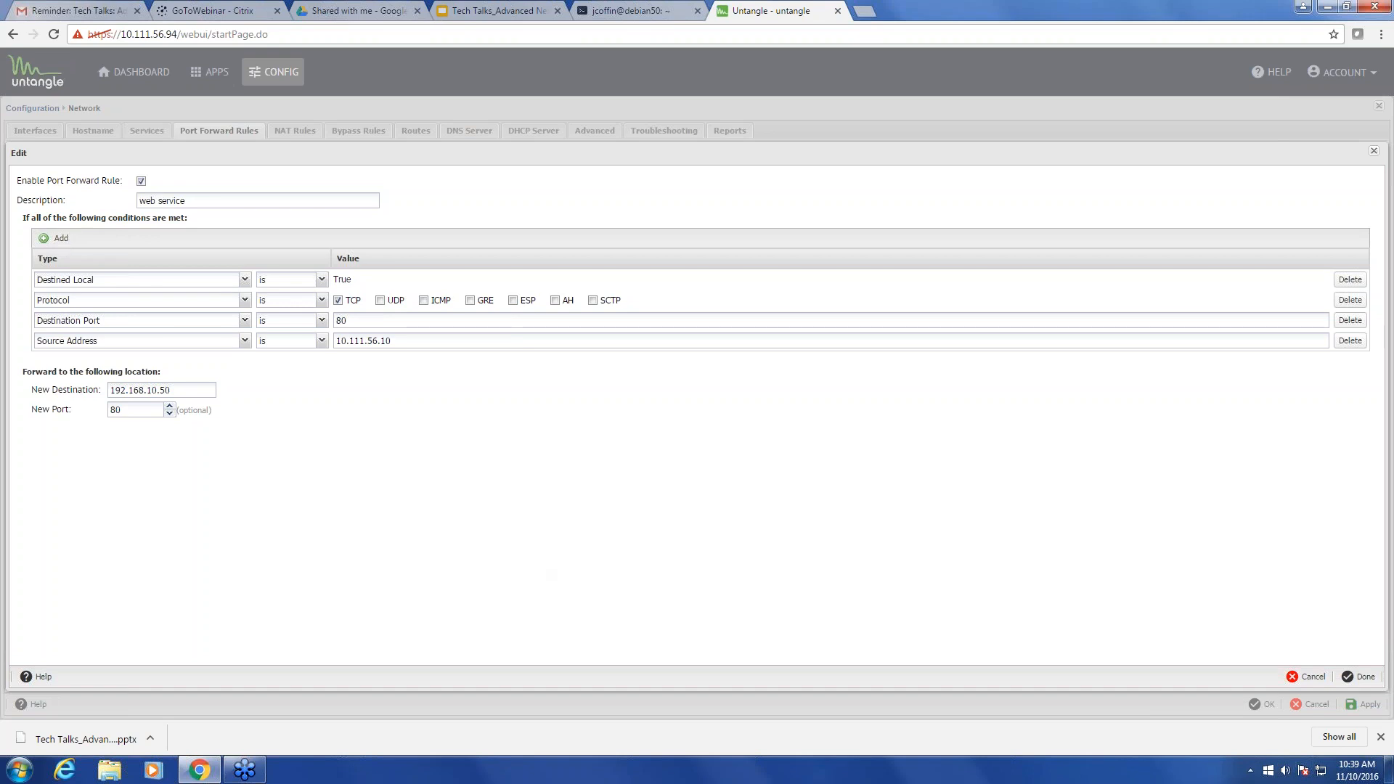
- Apply the updated source-restricted rule, then return to the Advanced Networking slides
left_click(1363, 682)
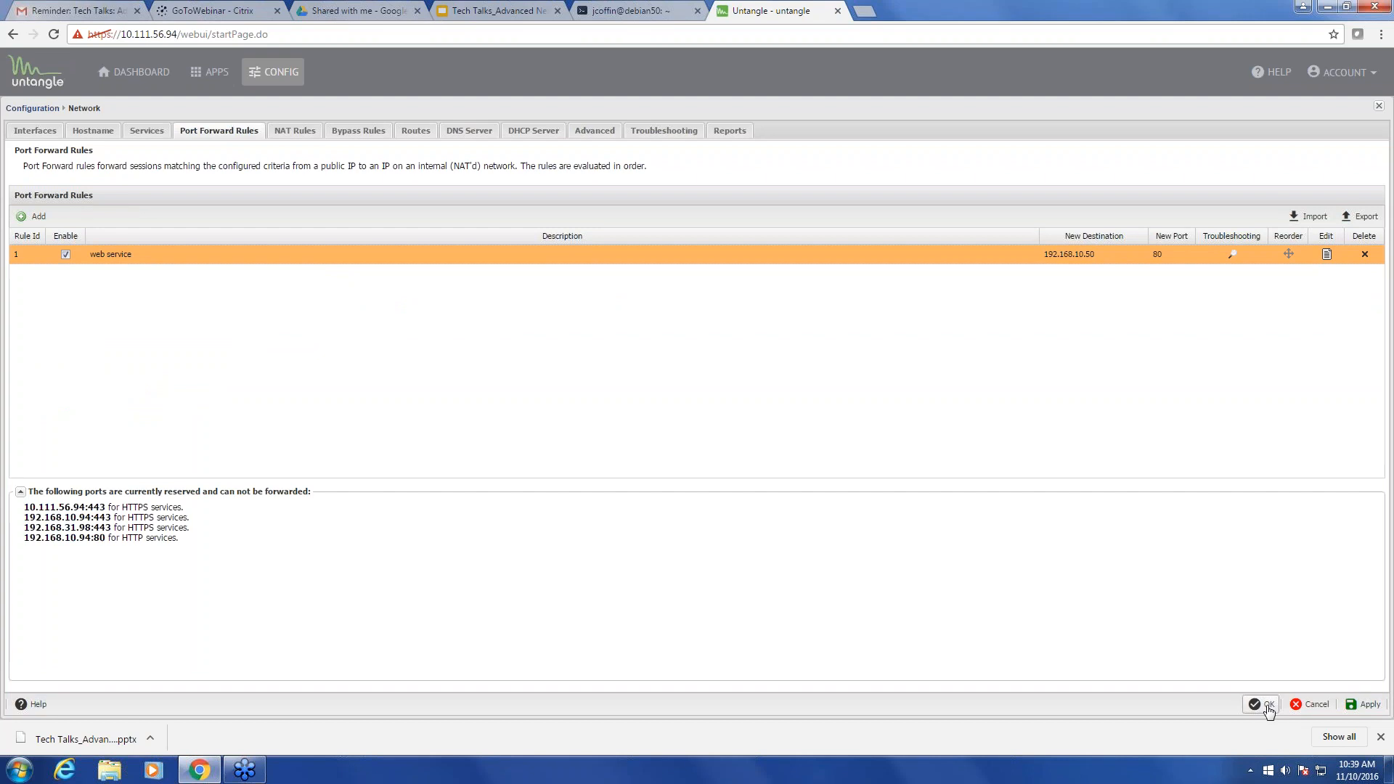
left_click(1266, 705)
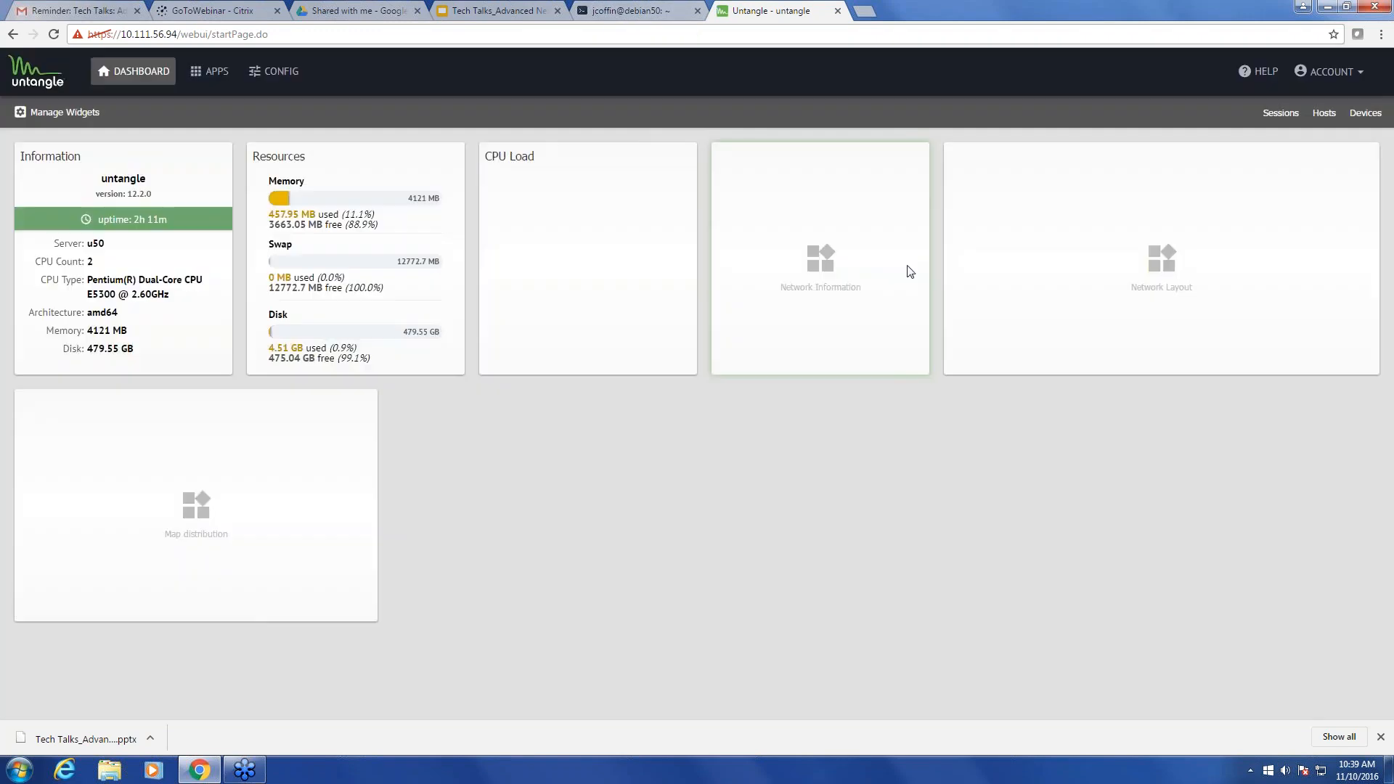
left_click(612, 12)
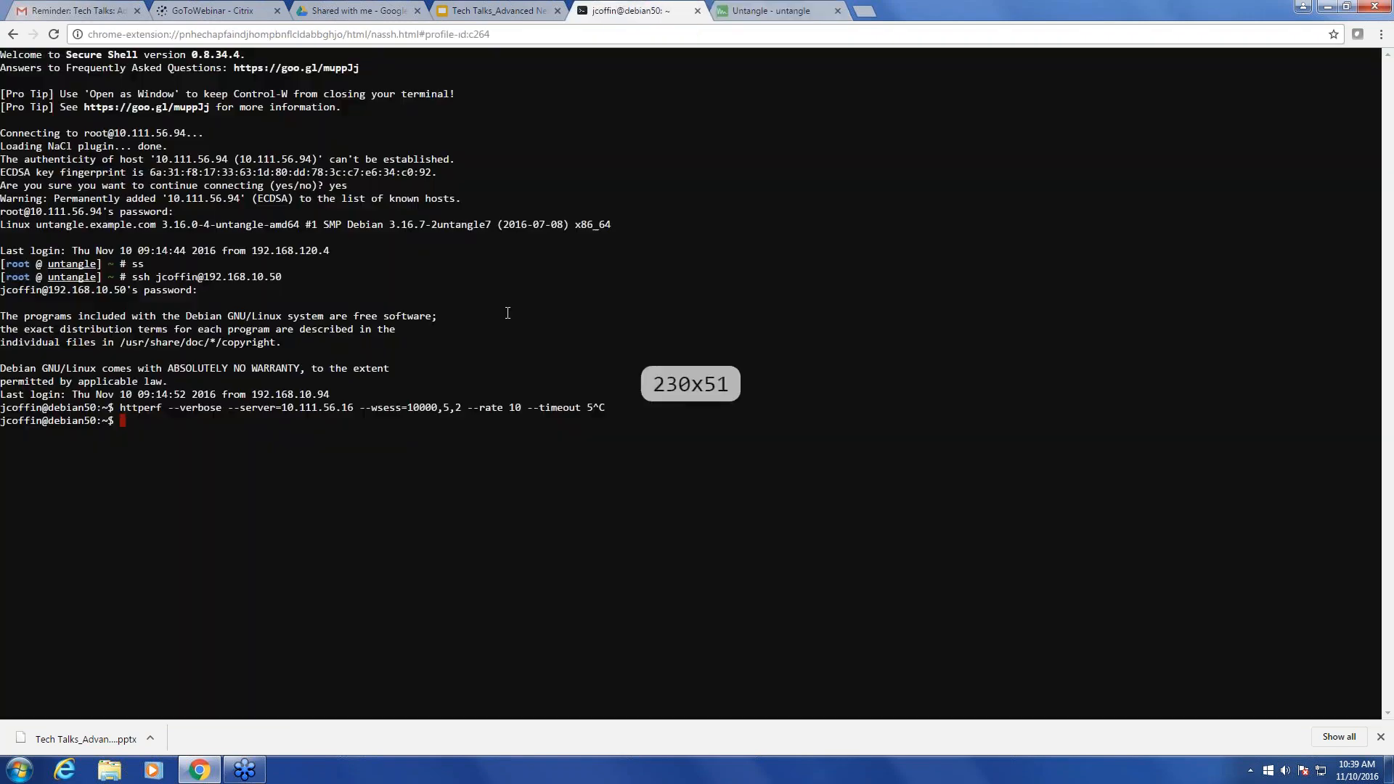
left_click(480, 13)
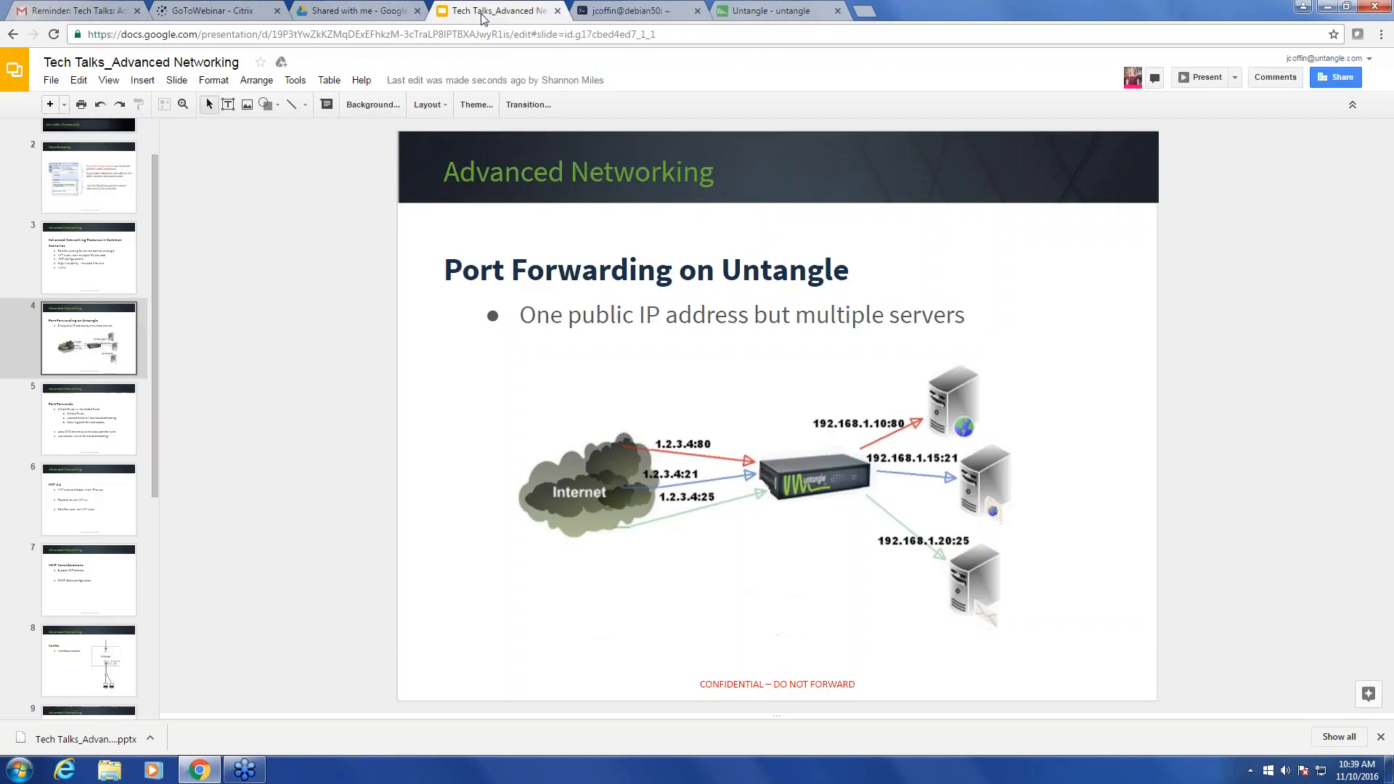
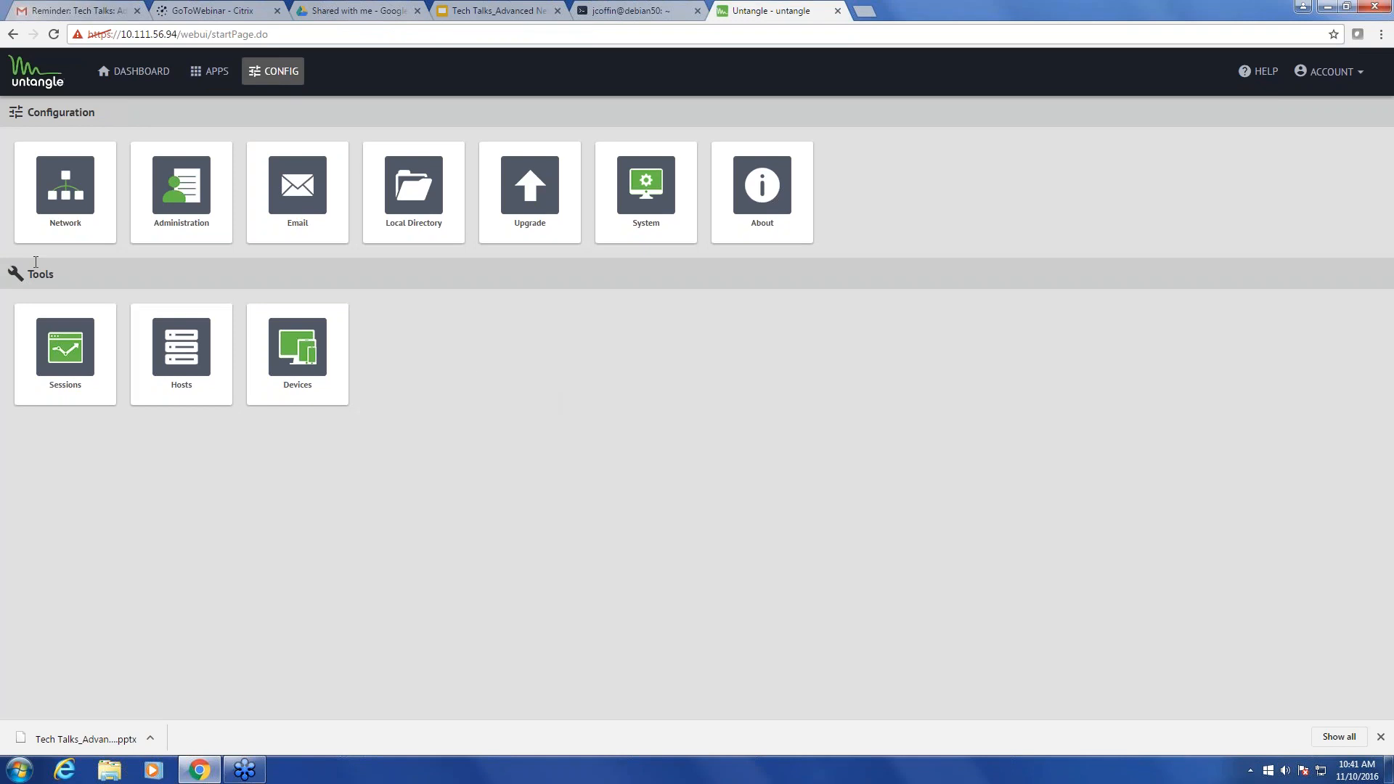
left_click(49, 212)
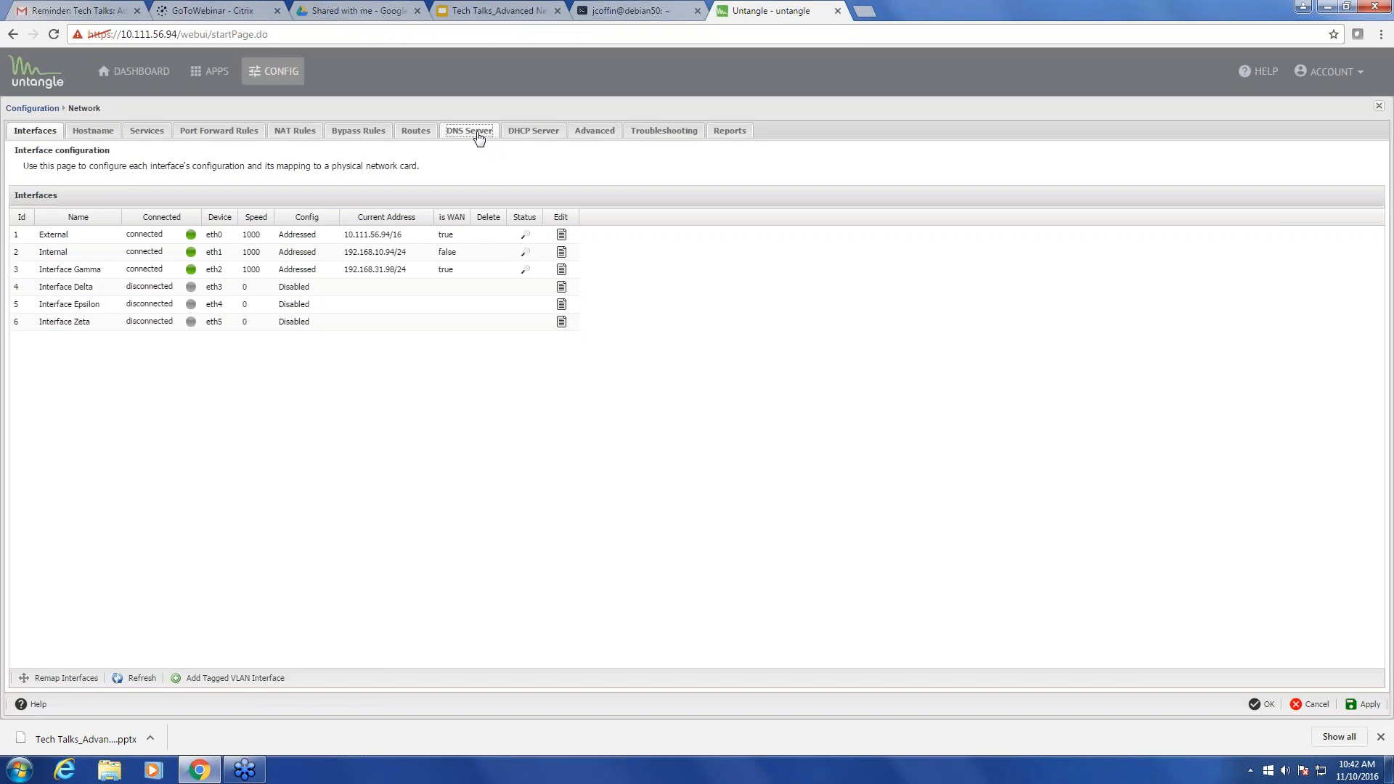
left_click(479, 138)
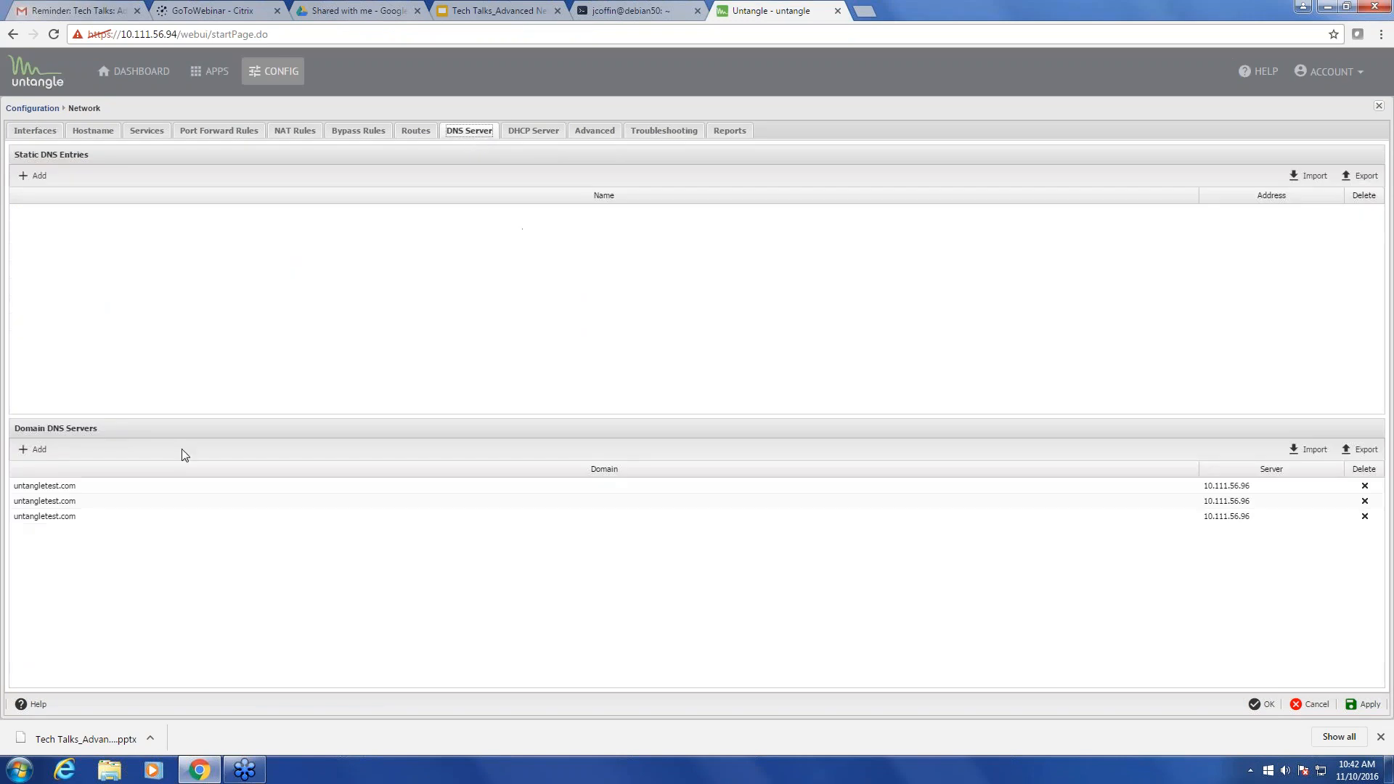
left_click(49, 455)
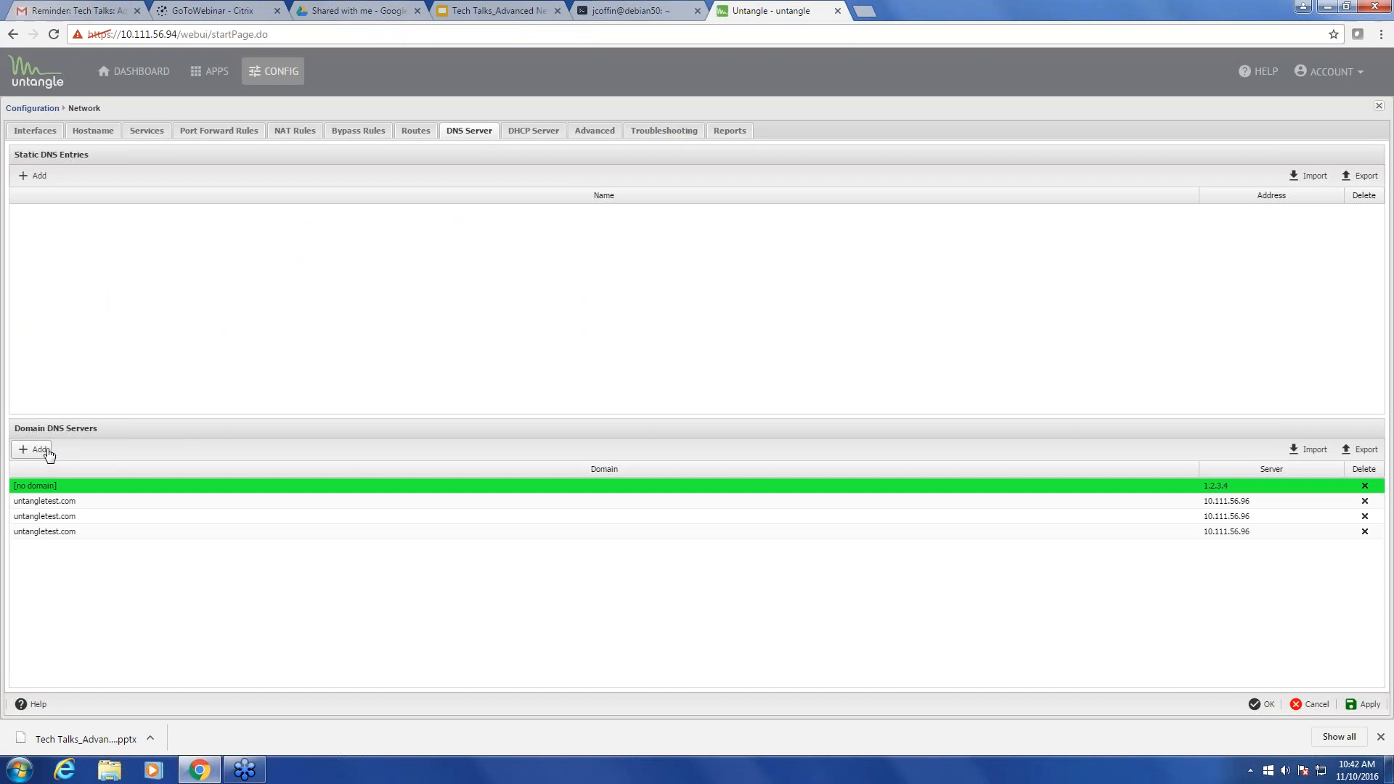
left_click(155, 483)
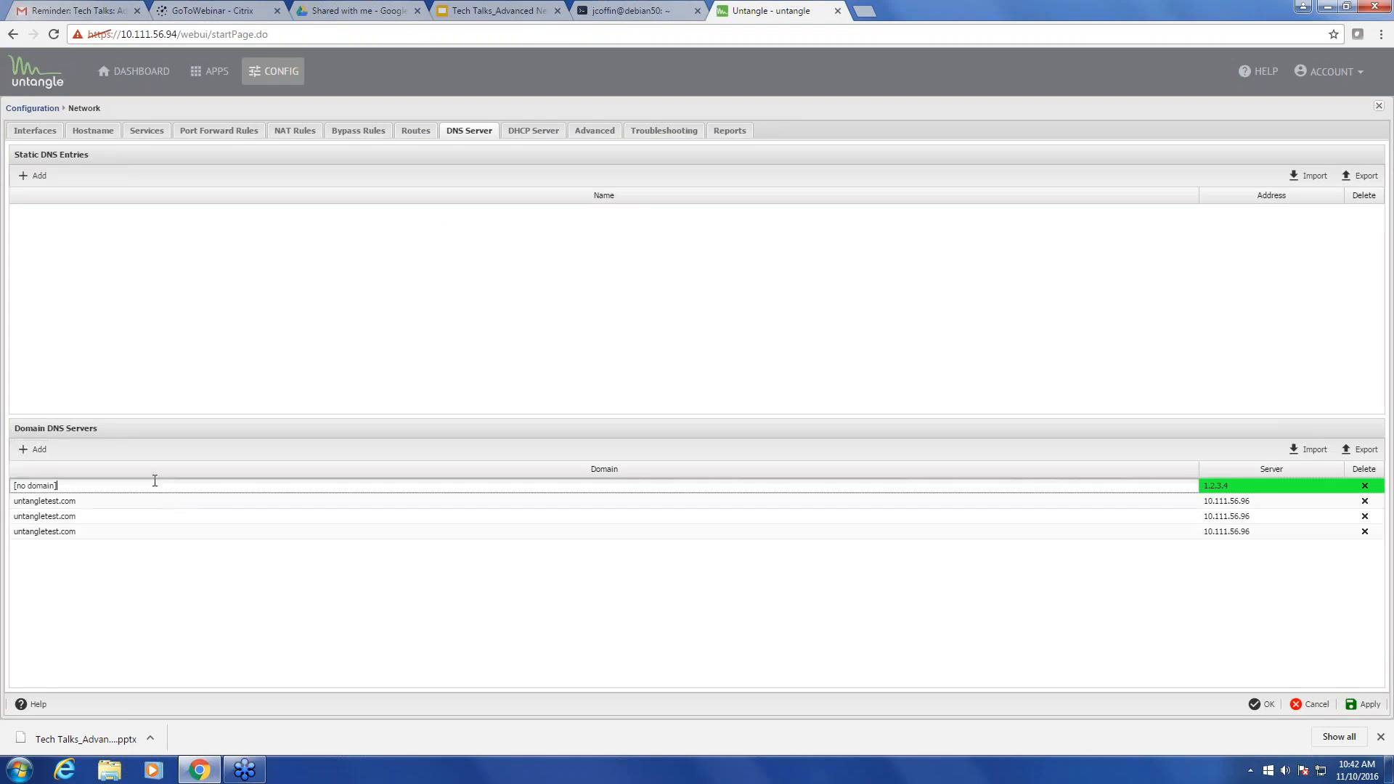
key("ctrl+a")
type("www.widget.com")
key("Tab")
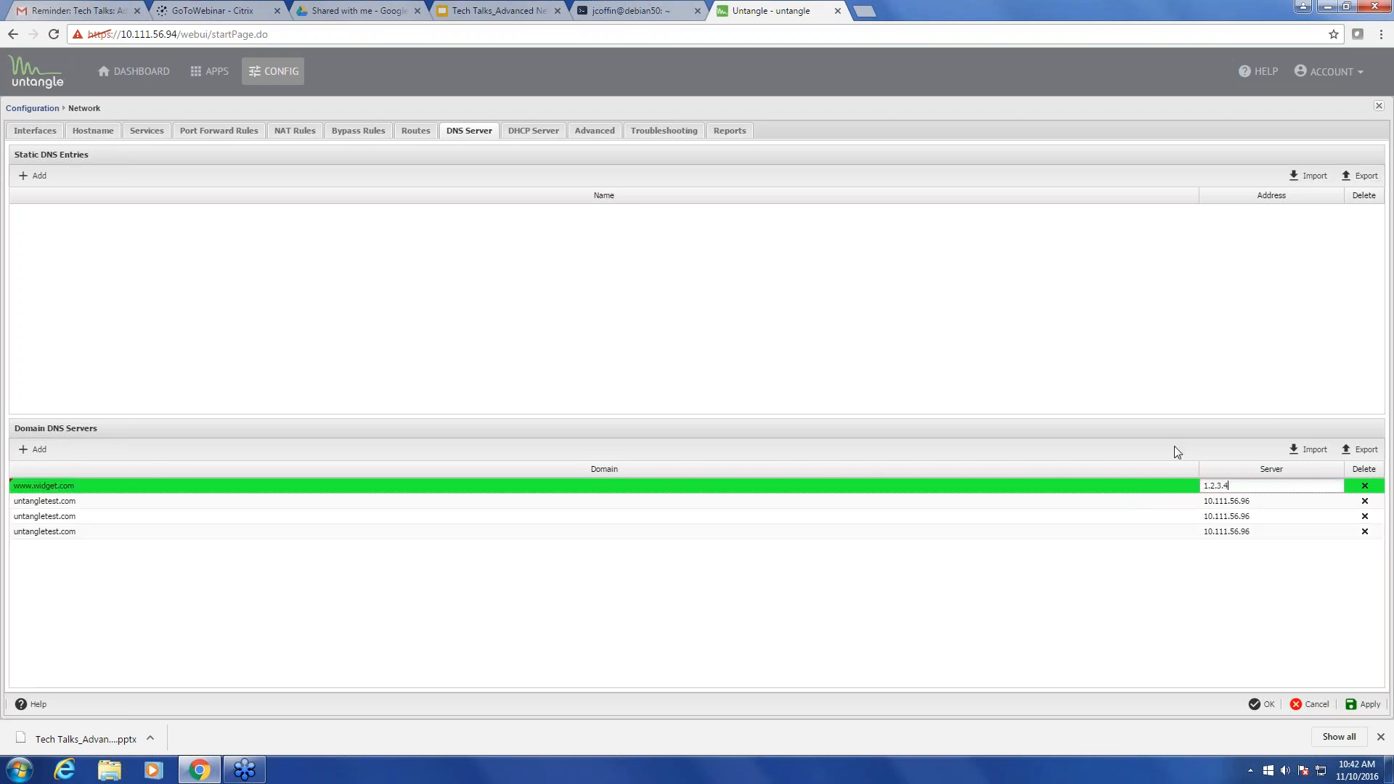
left_click_drag(1237, 484, 1177, 485)
type("192.1")
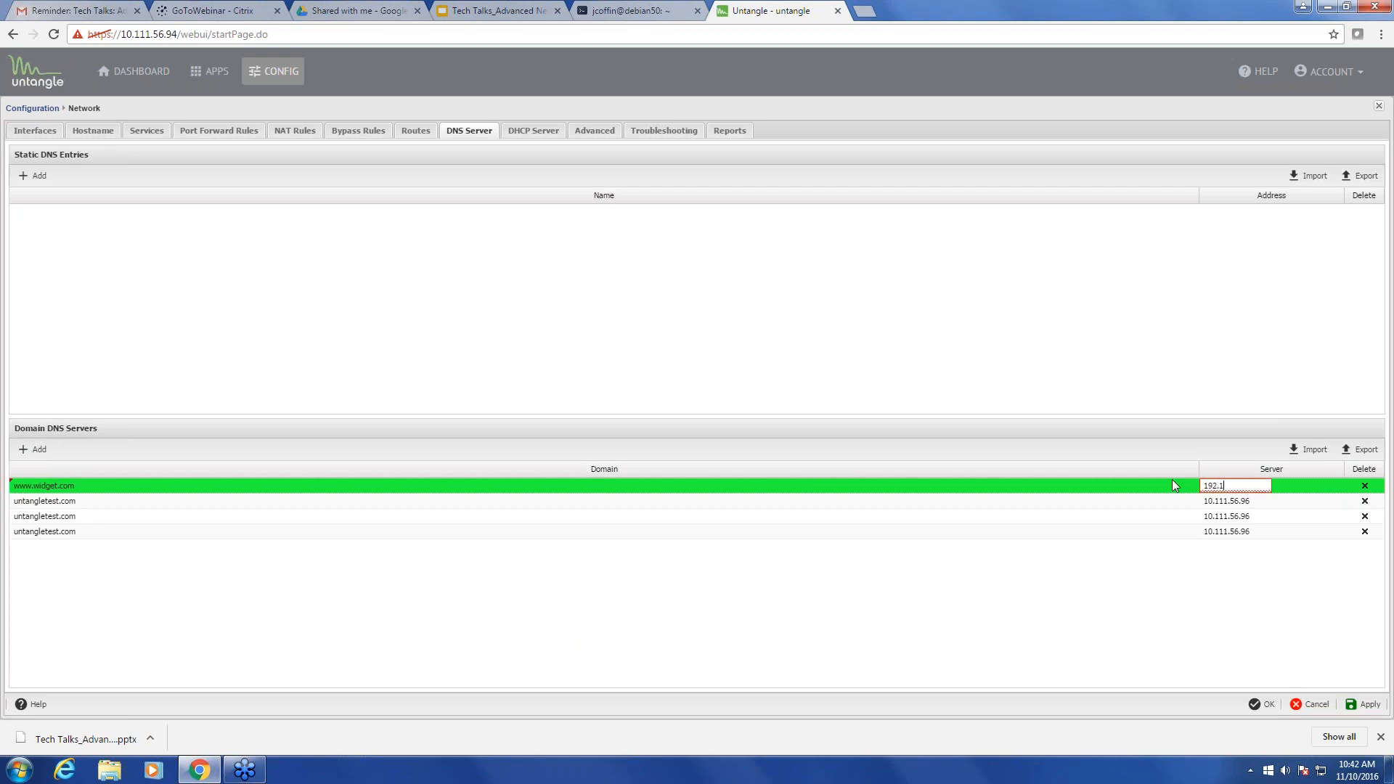
type("68.10.50")
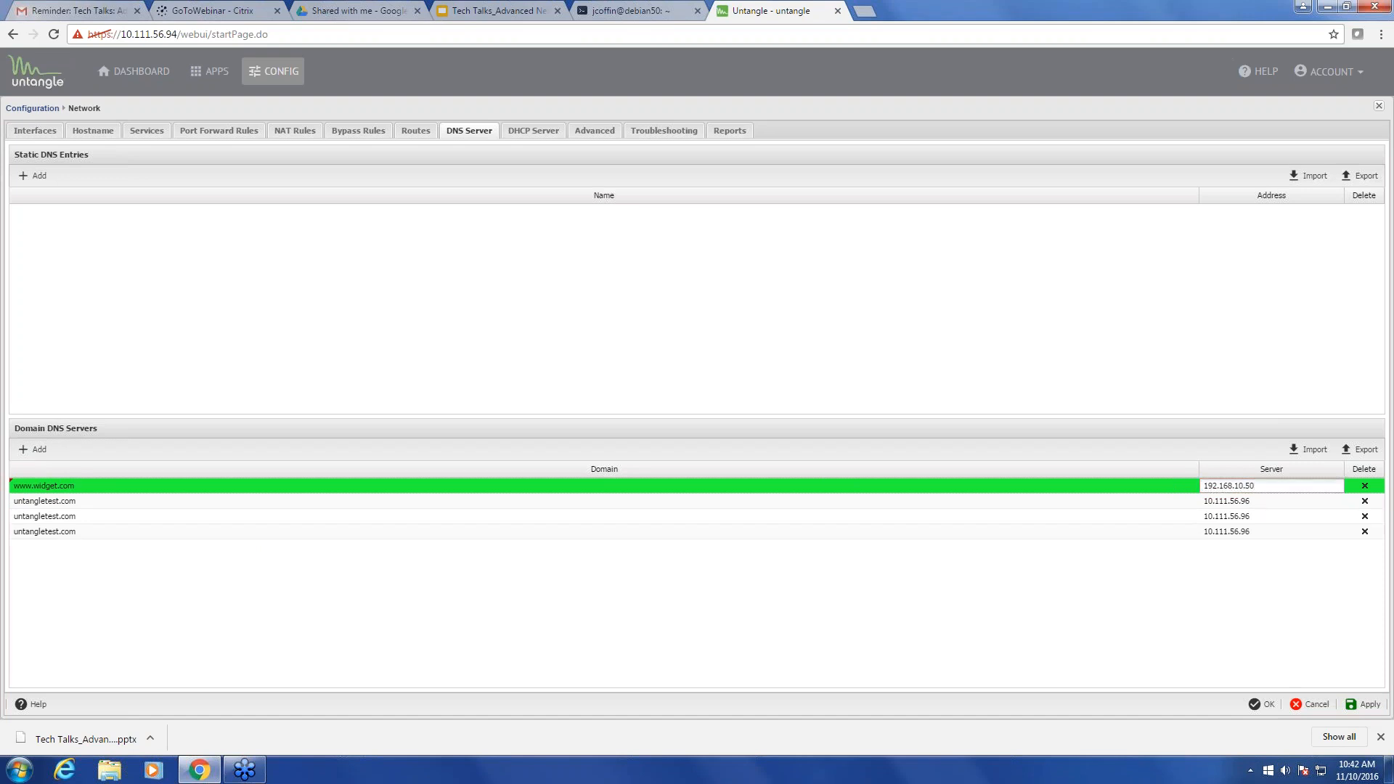
left_click(1363, 711)
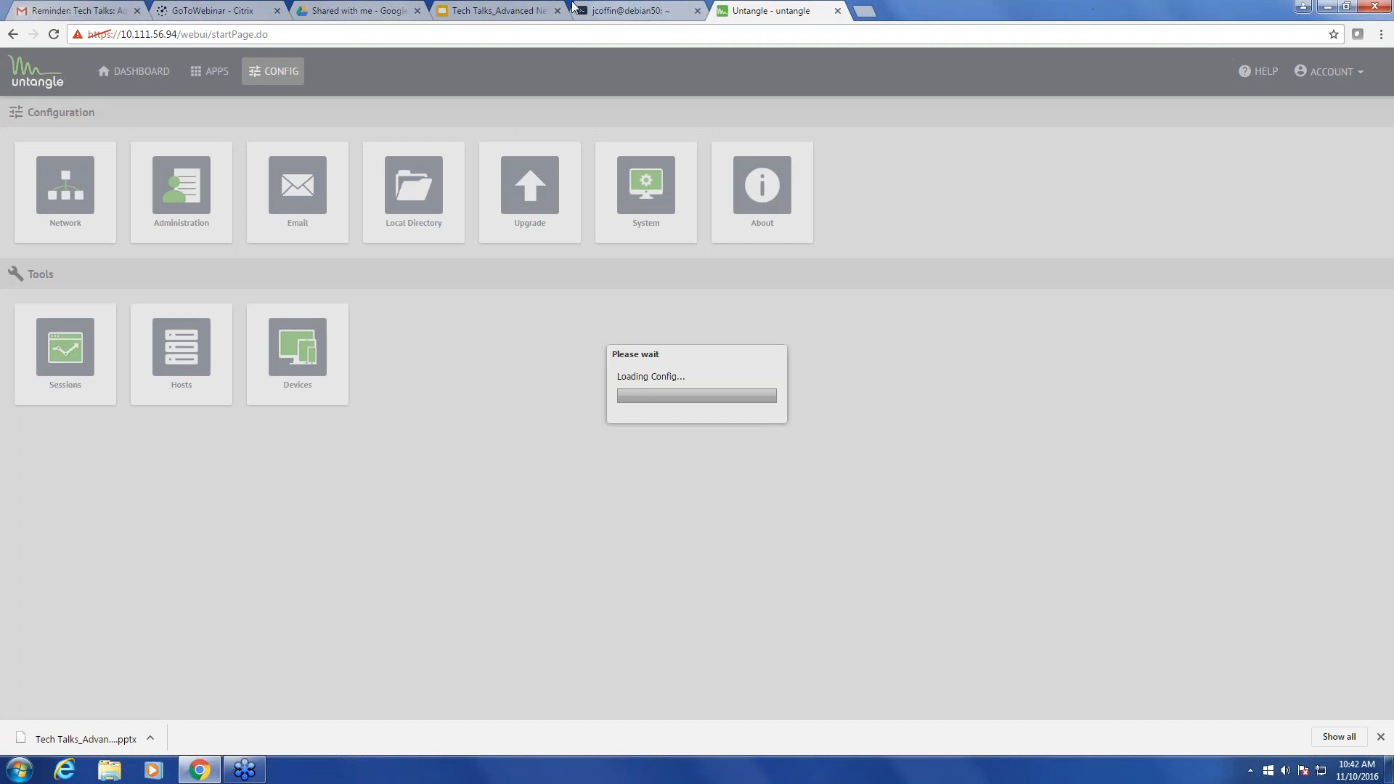
- Glance at the Port Forwards slide, then return to Untangle's DNS settings in a restored-down browser window
left_click(594, 11)
left_click(469, 10)
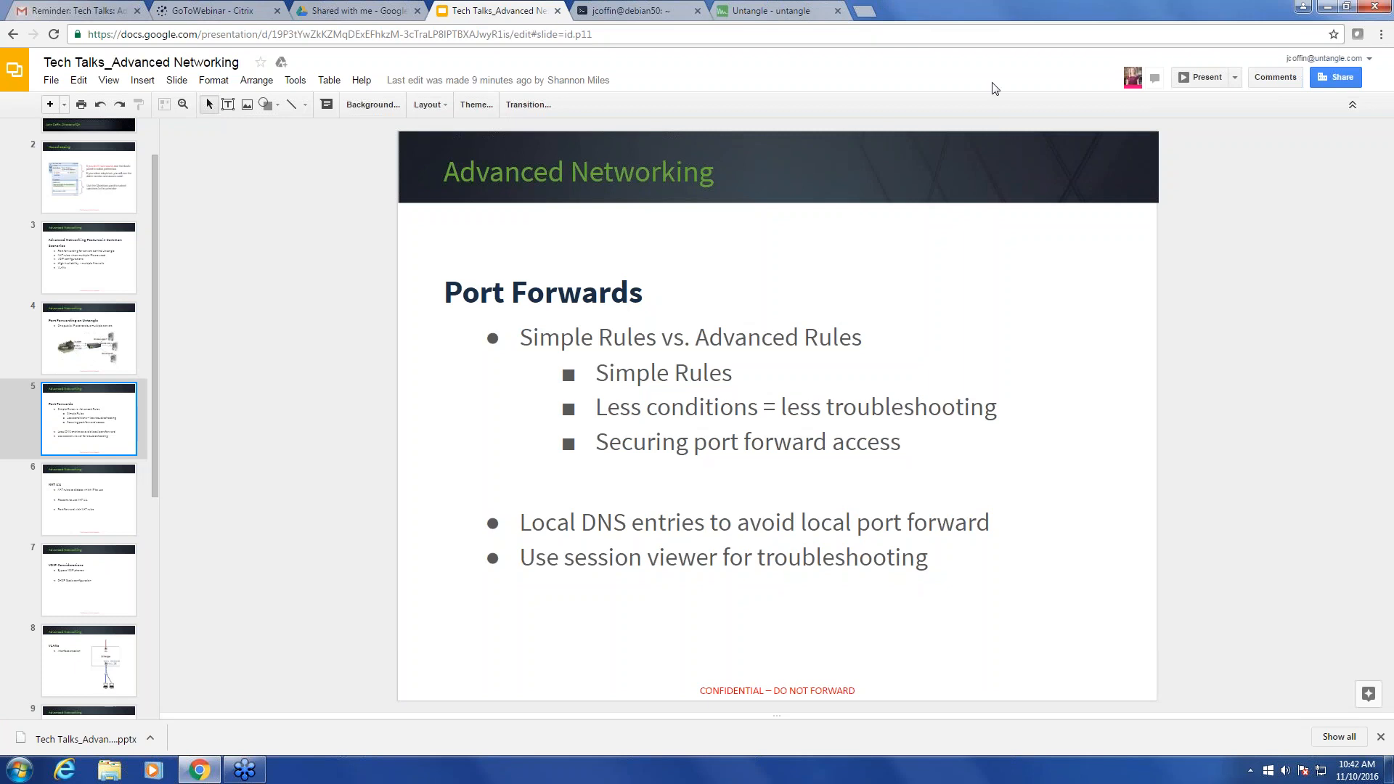
left_click(770, 10)
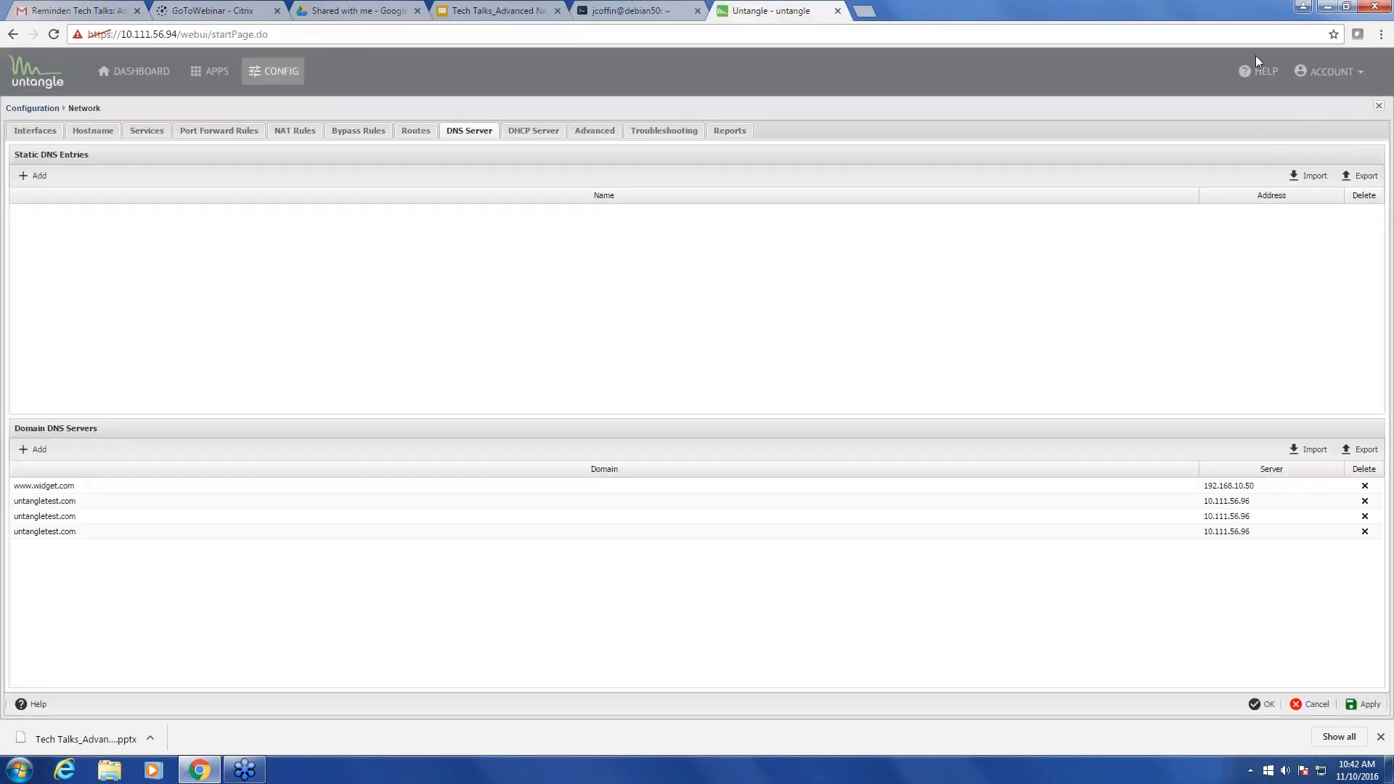
left_click(1348, 7)
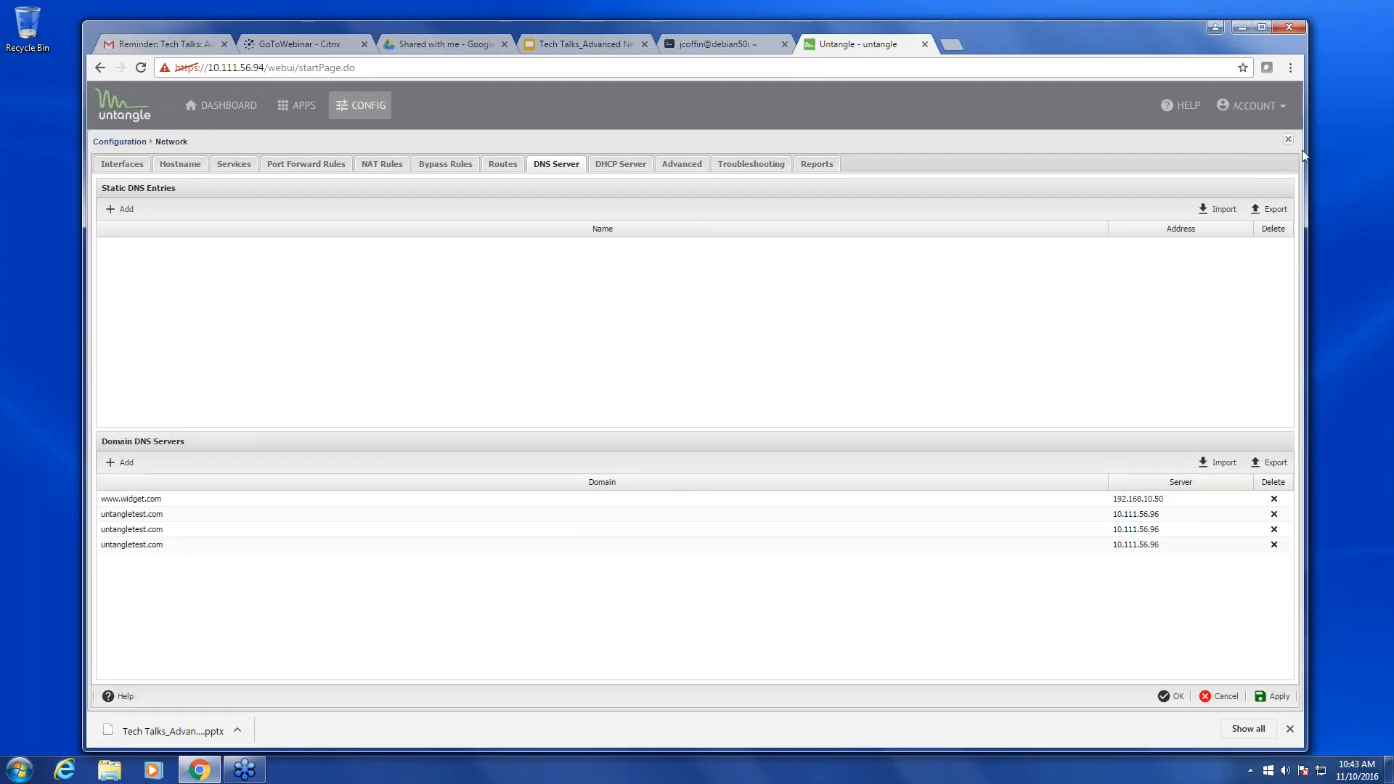
- Open the current sessions list and group it by Server (Post-NAT) address
left_click(1288, 139)
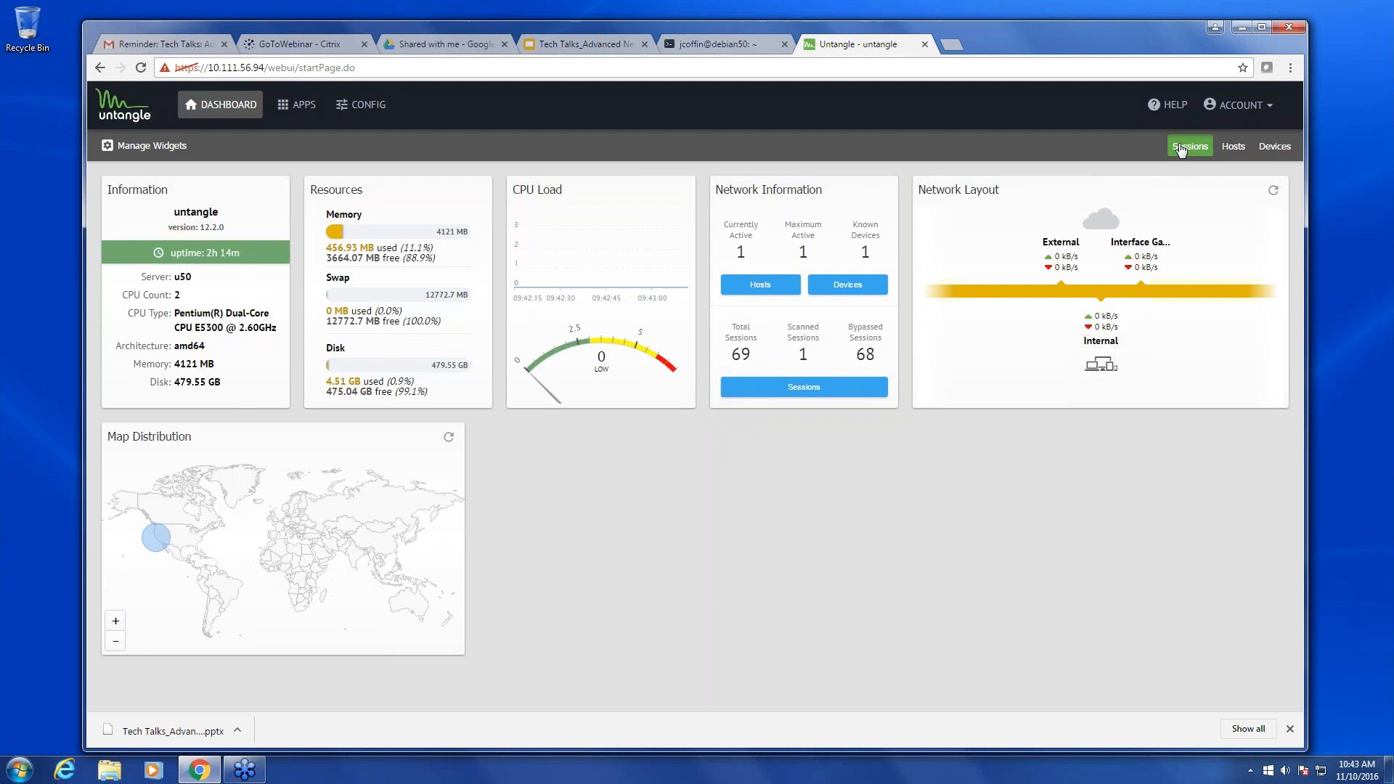
left_click(1181, 148)
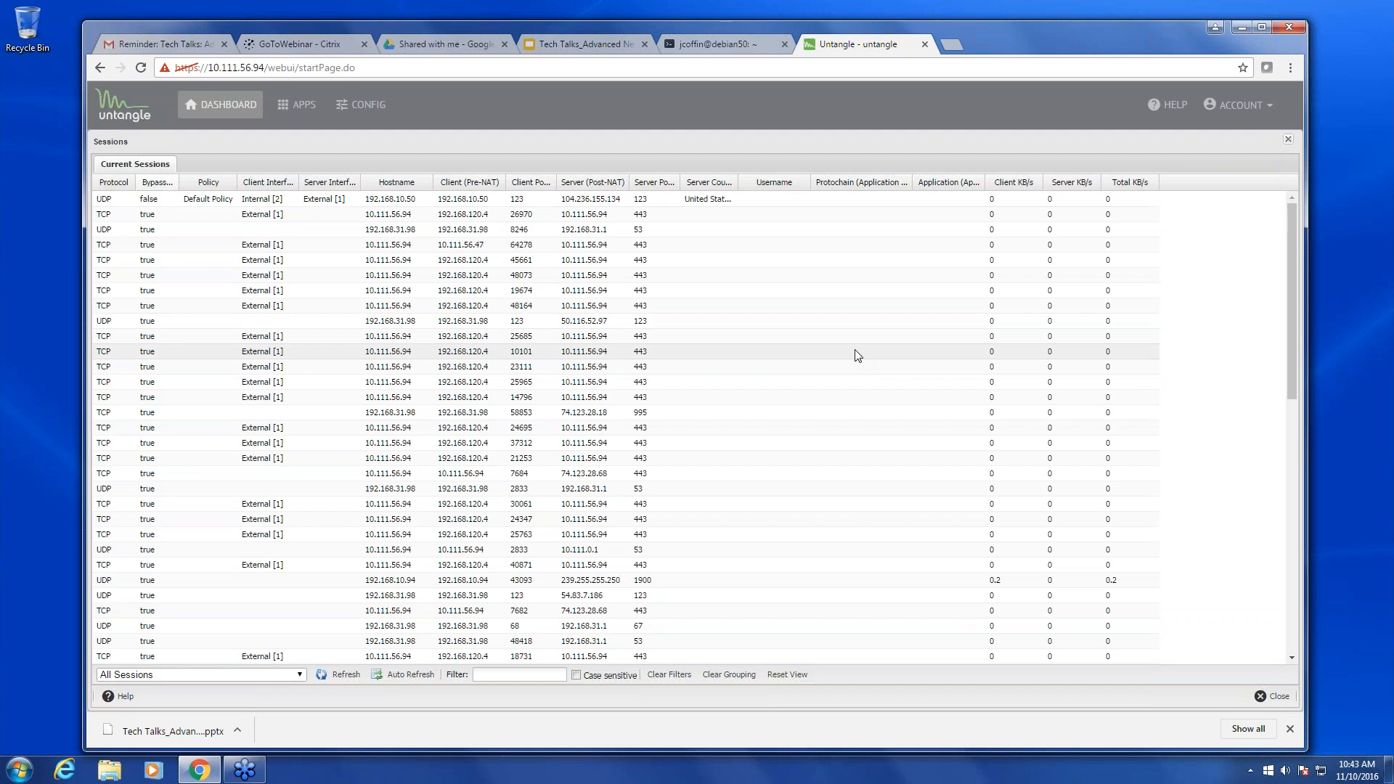
left_click(623, 186)
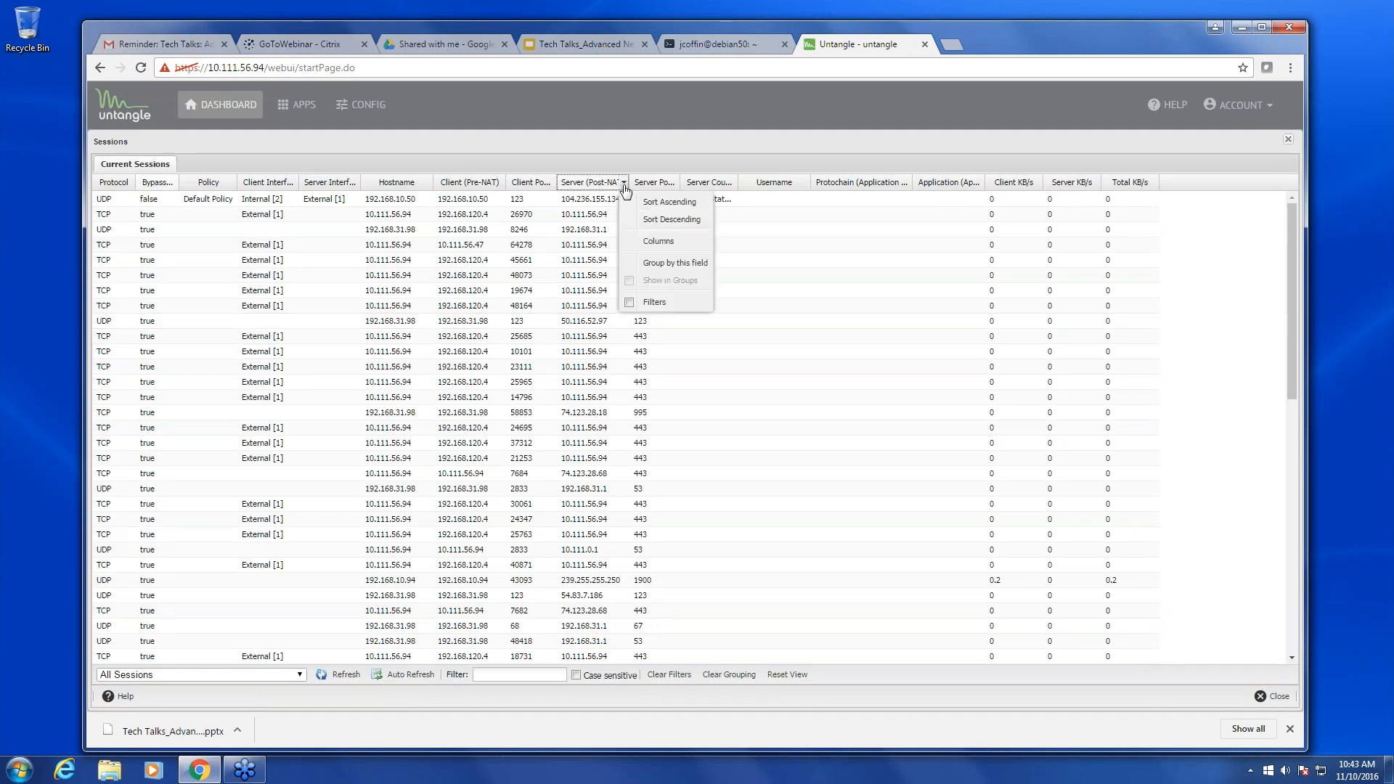
mouse_move(668, 303)
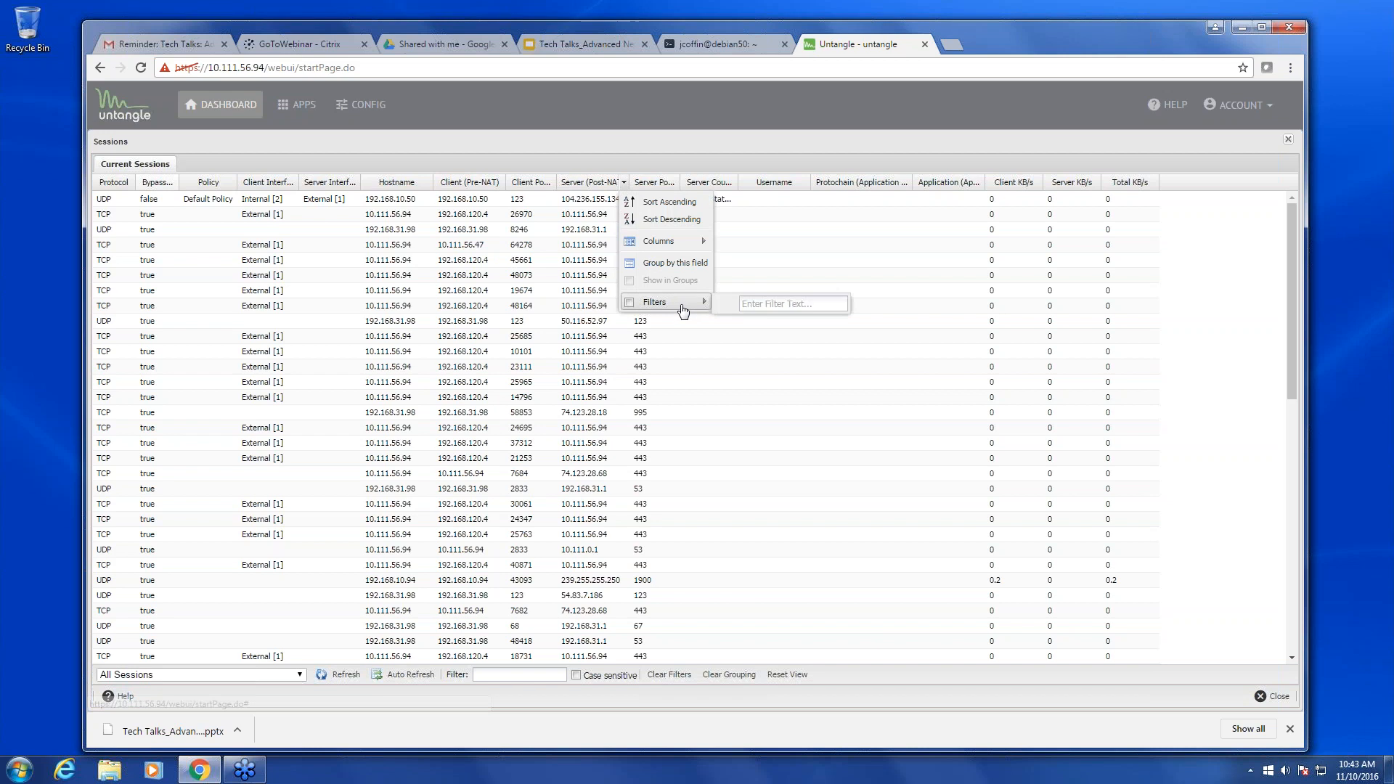
left_click(674, 263)
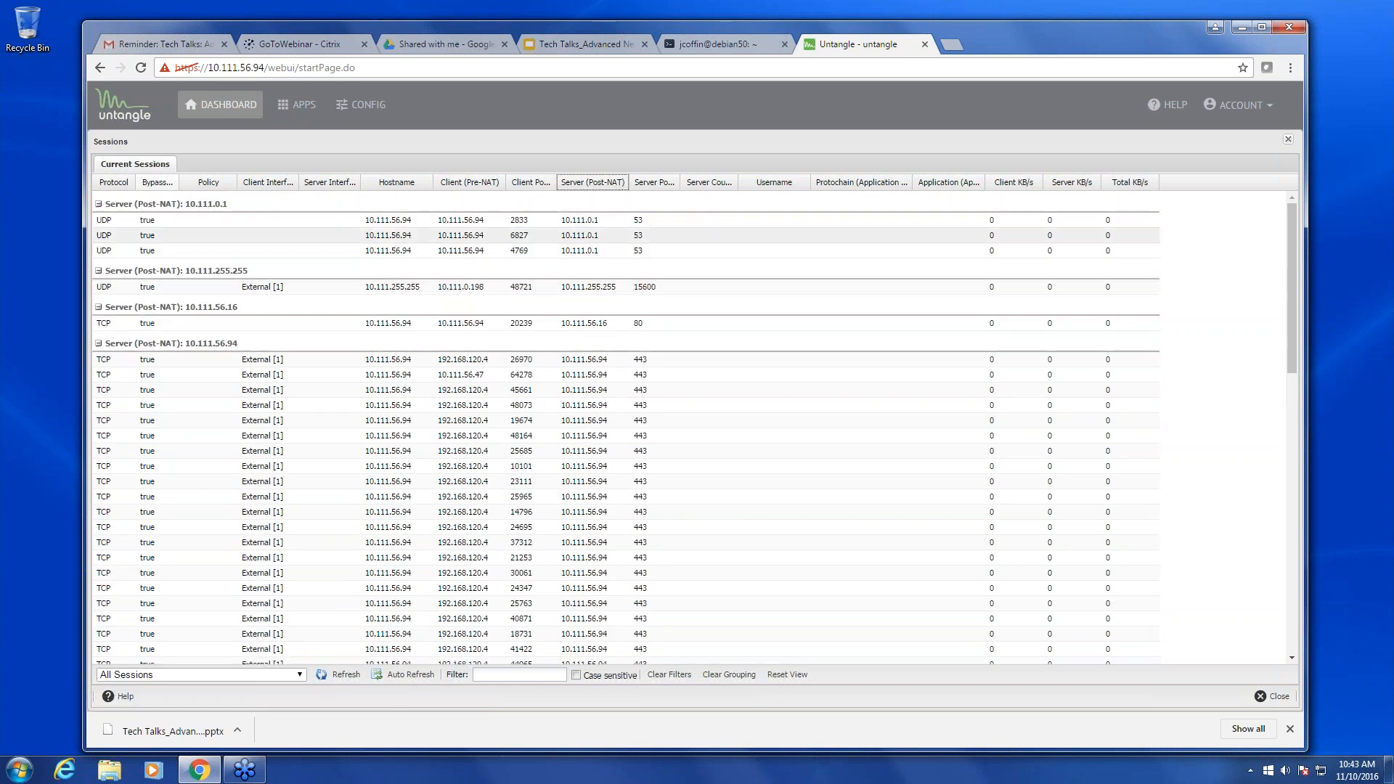
- Remove that grouping and group the sessions by Client (Pre-NAT) address instead
left_click(624, 184)
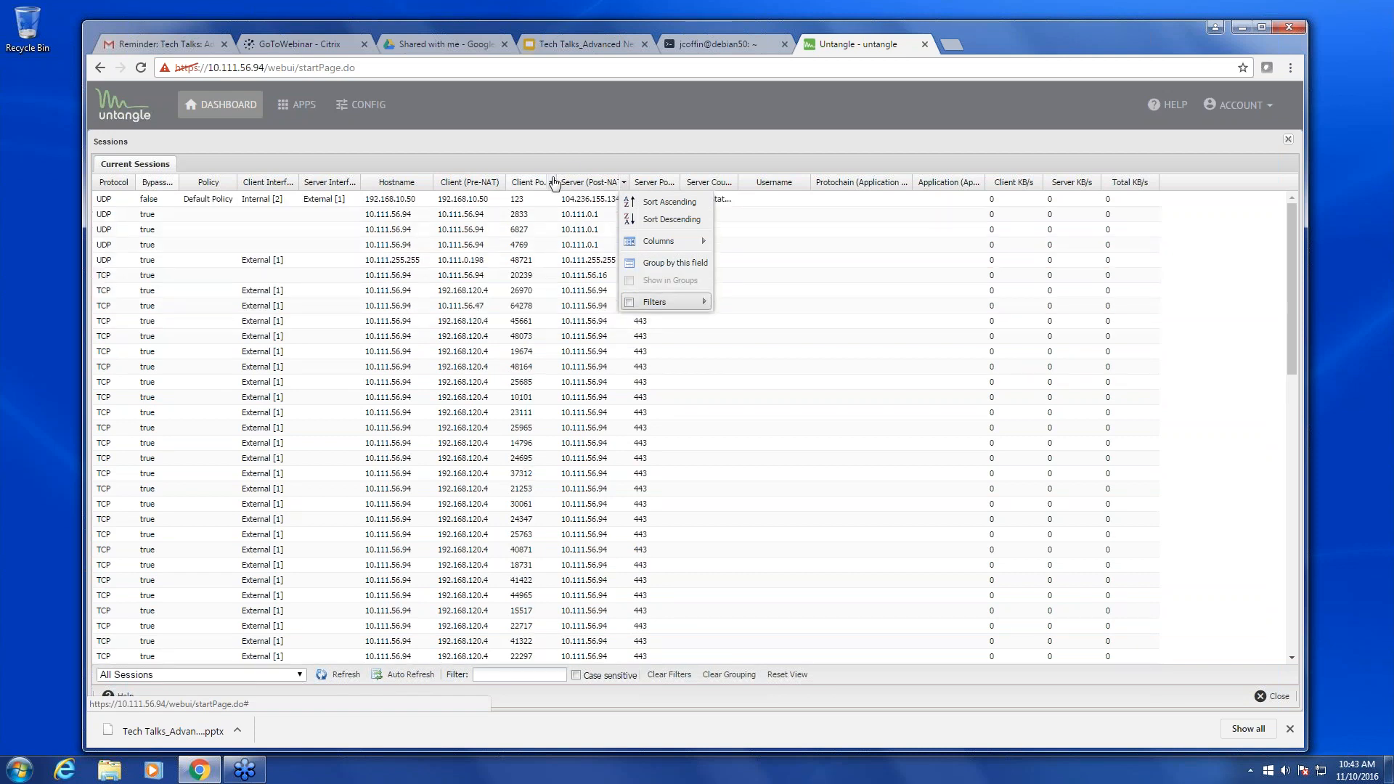
left_click(552, 182)
left_click(551, 184)
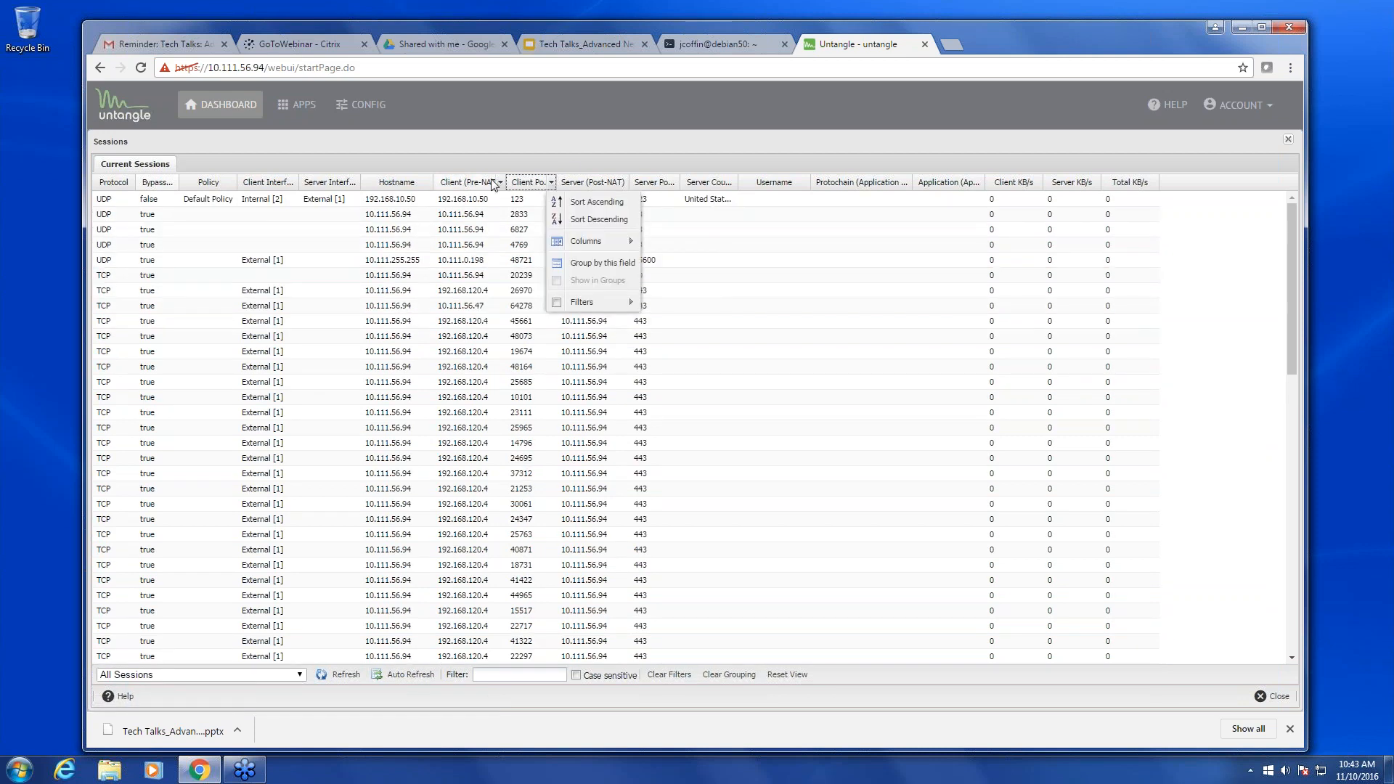
left_click(500, 182)
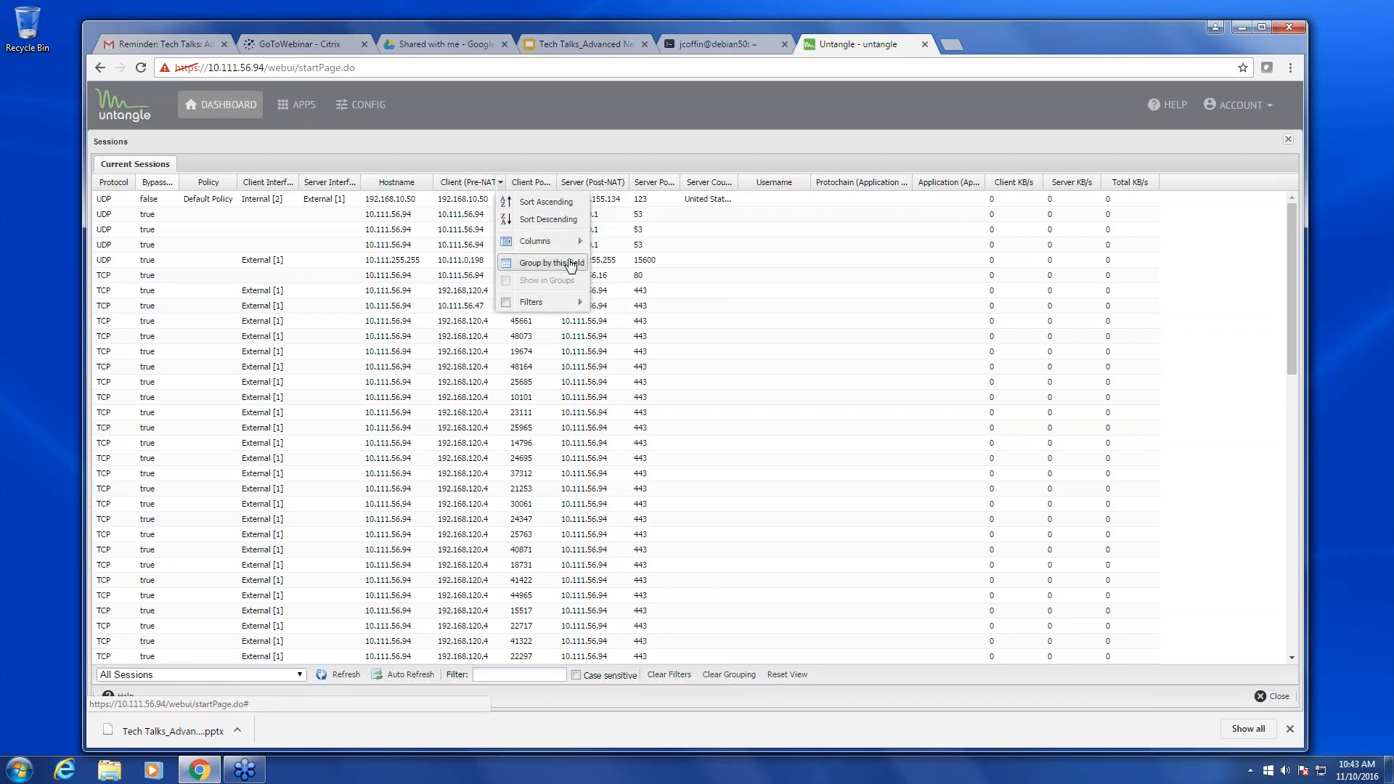
left_click(573, 263)
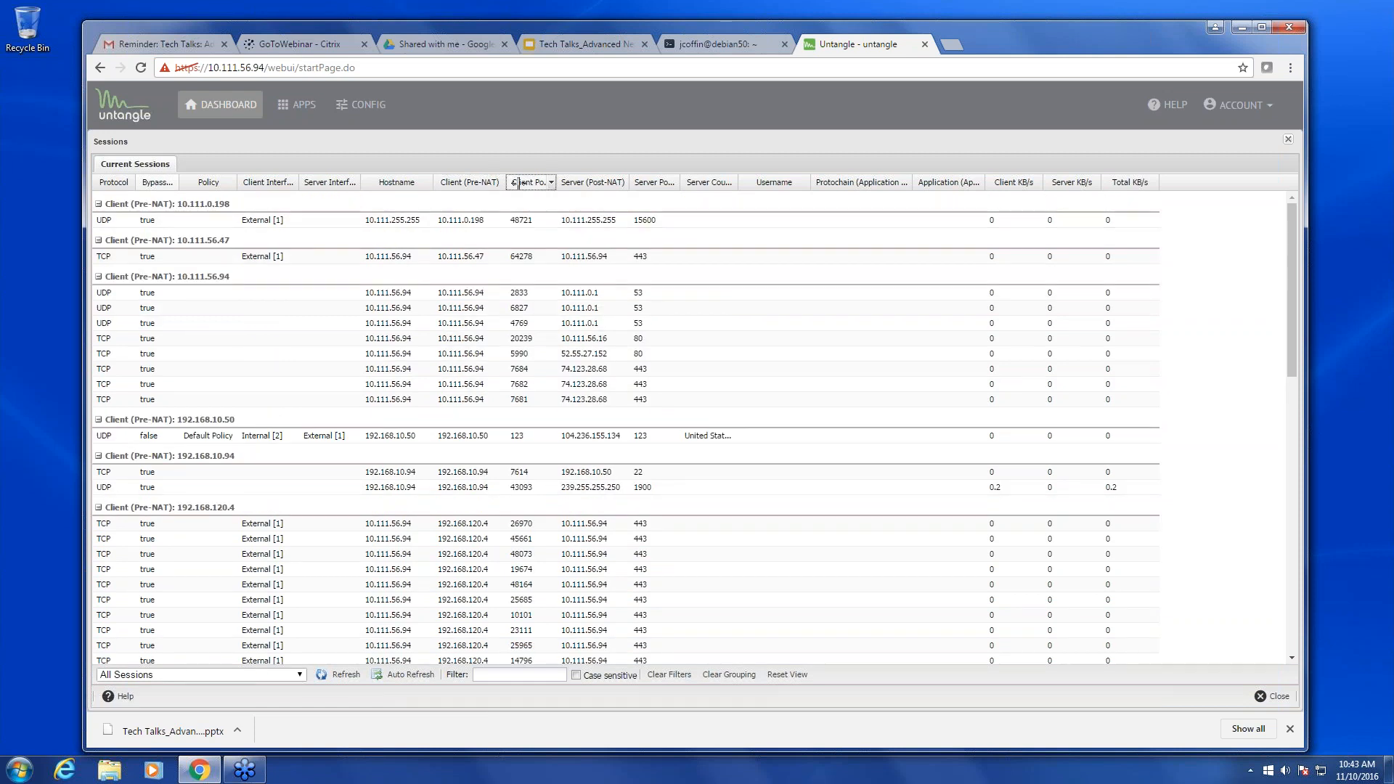
- Widen the Client (Pre-NAT) column, highlight the 192.168.10.94 and 192.168.120.4 sessions, then close the list
left_click_drag(506, 183, 578, 205)
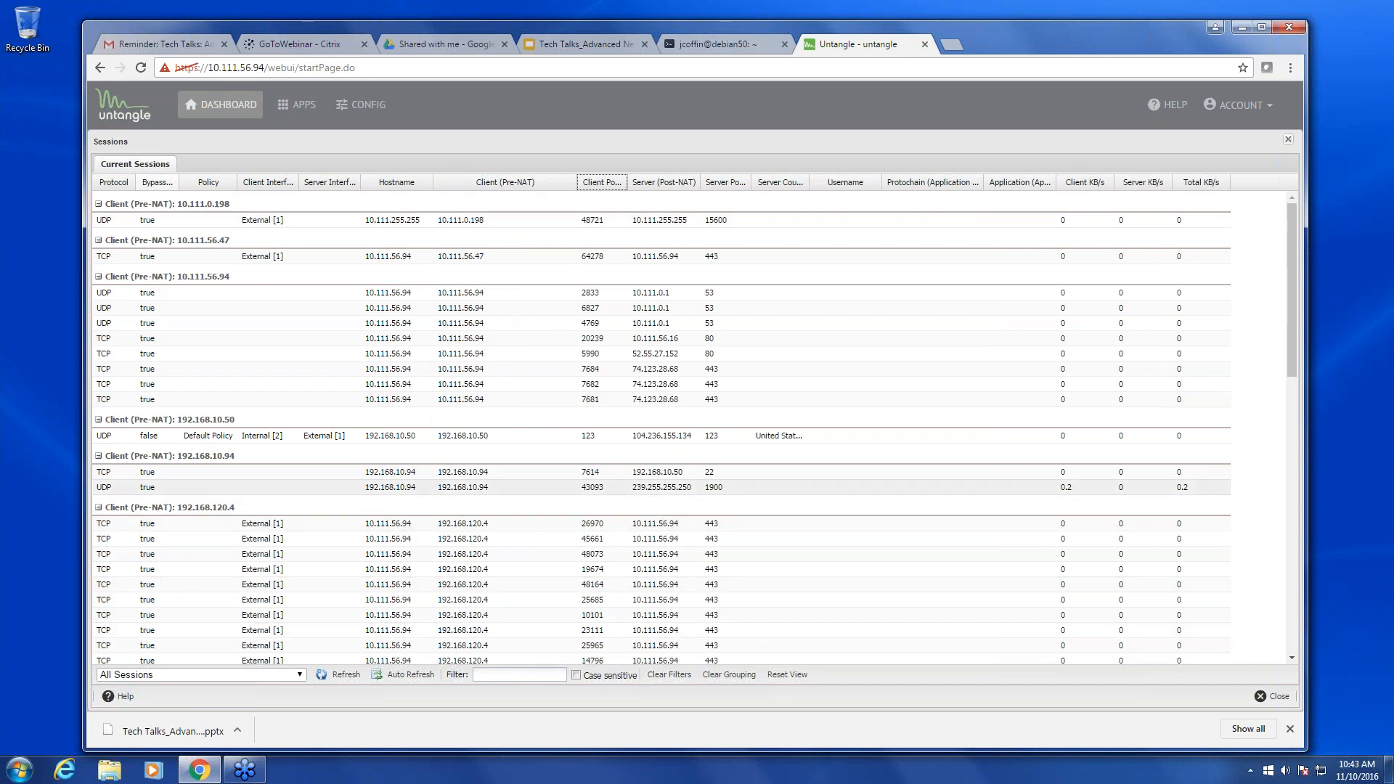
left_click_drag(438, 472, 489, 472)
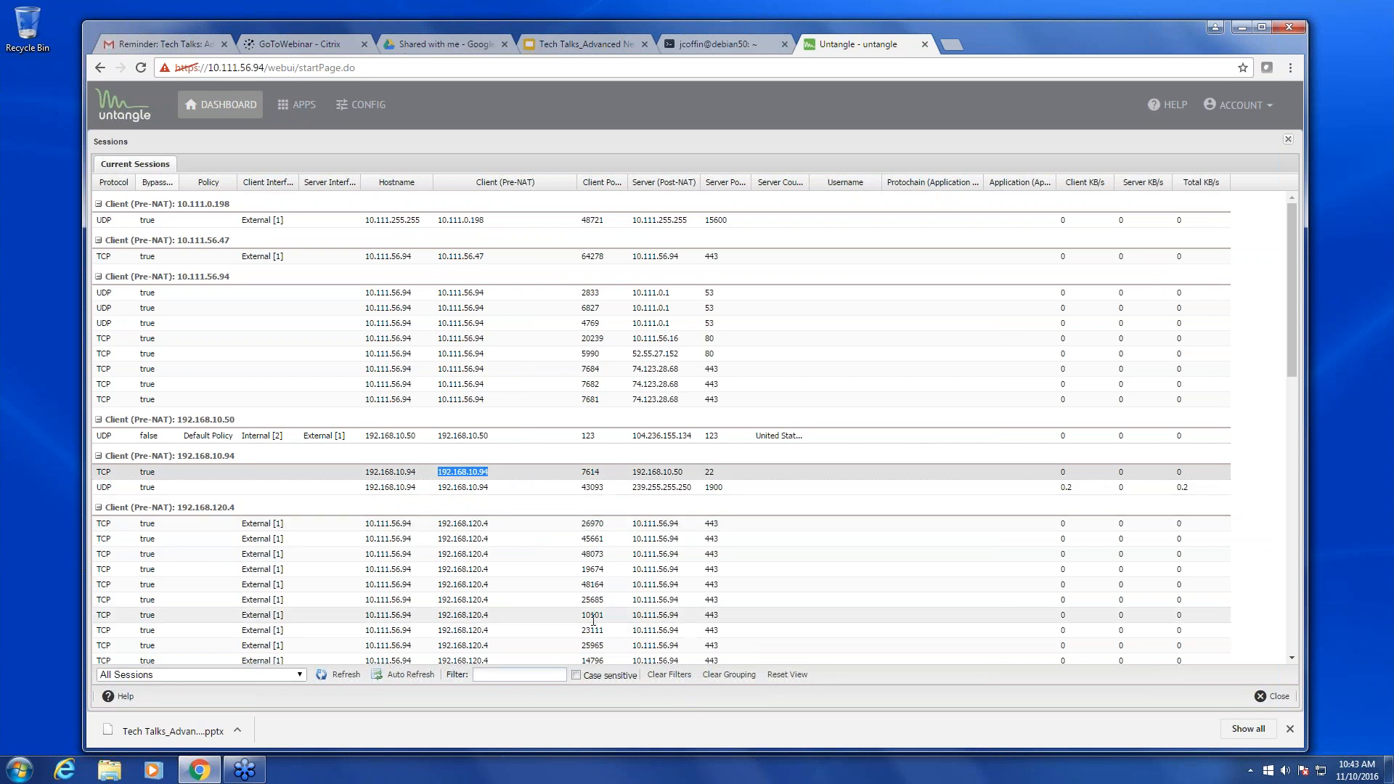
scroll(592, 630, "down", 5)
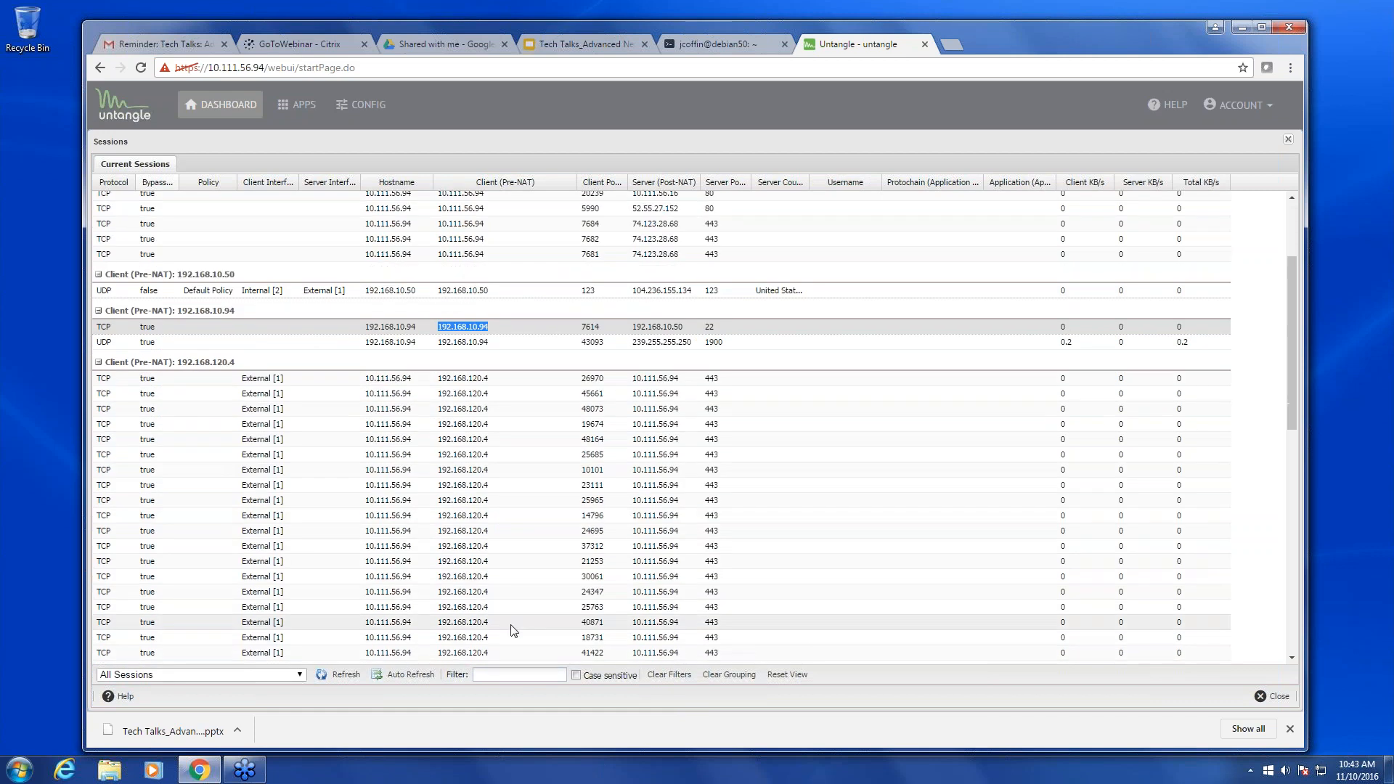
left_click_drag(429, 552, 721, 601)
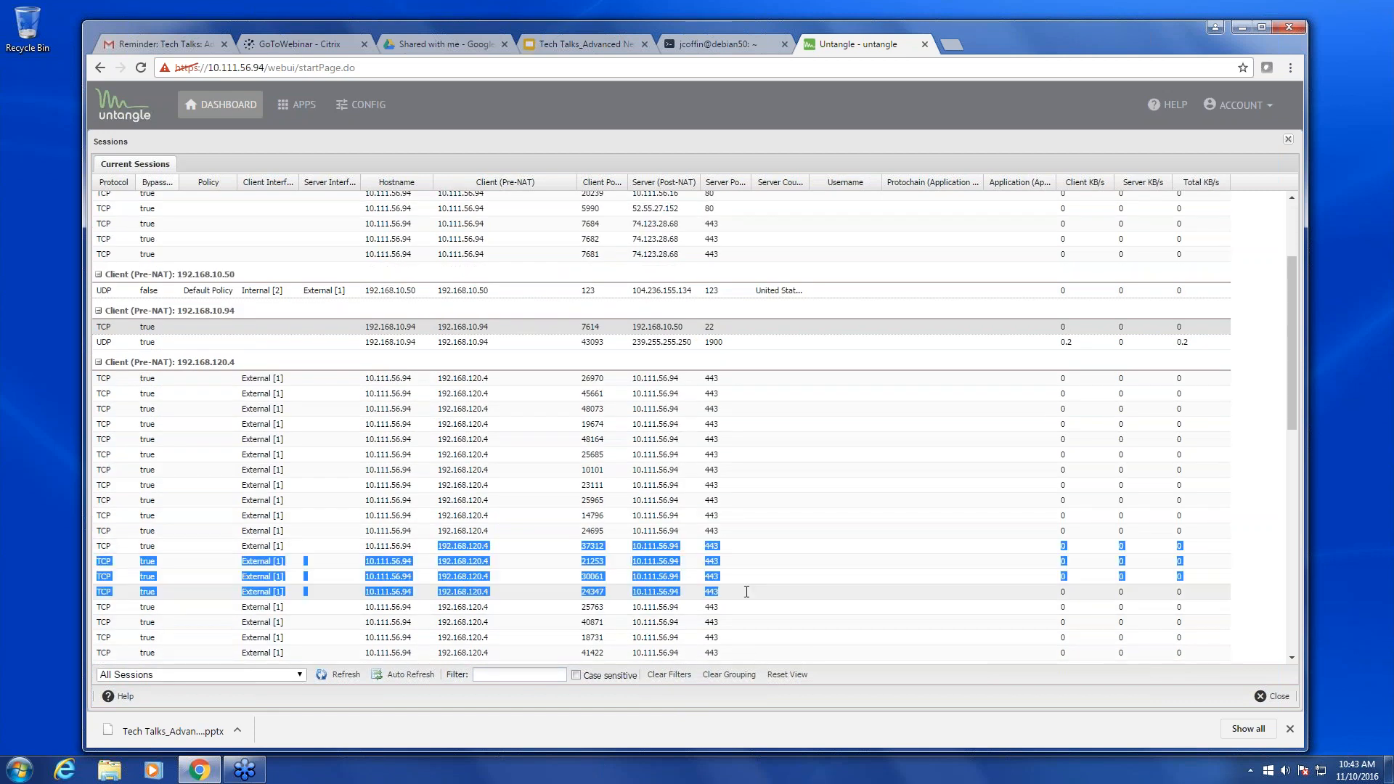
scroll(721, 601, "up", 5)
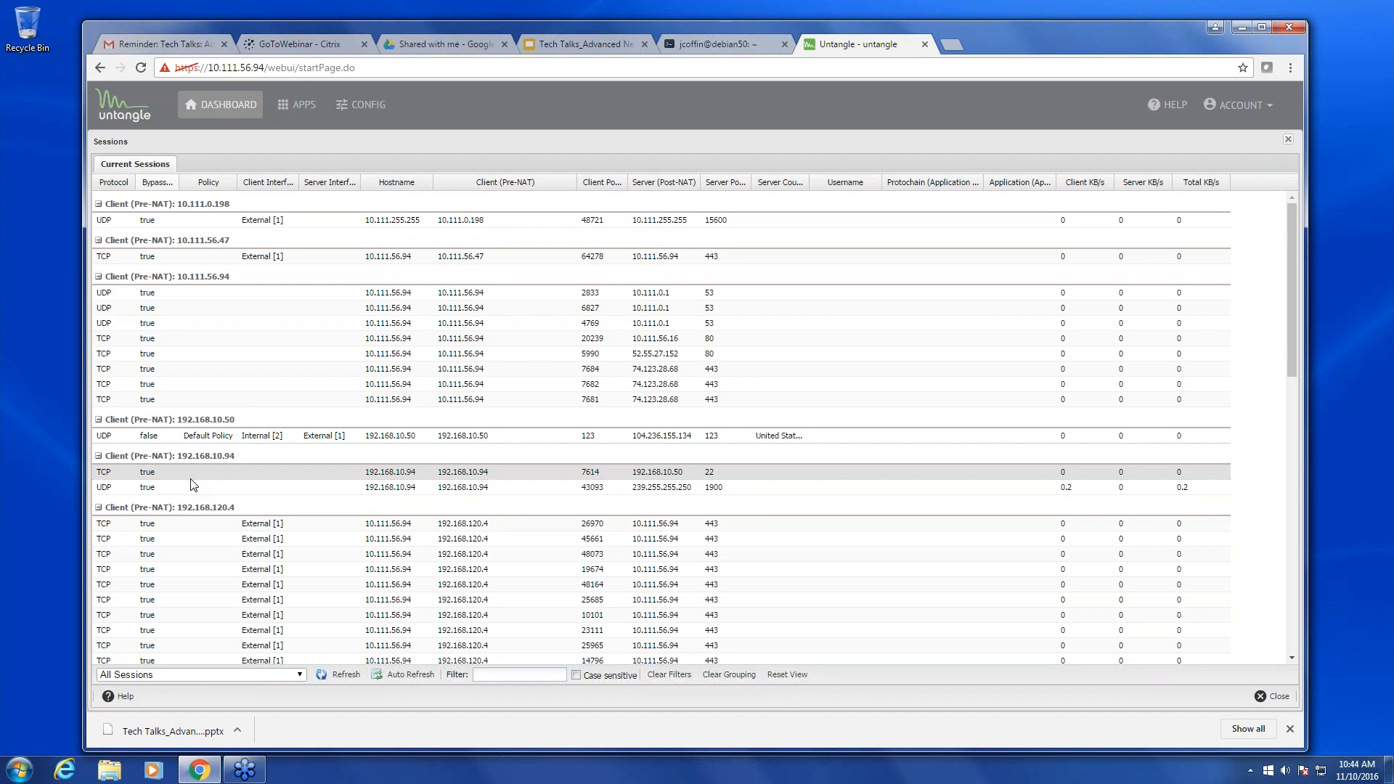
left_click(1288, 142)
left_click(549, 43)
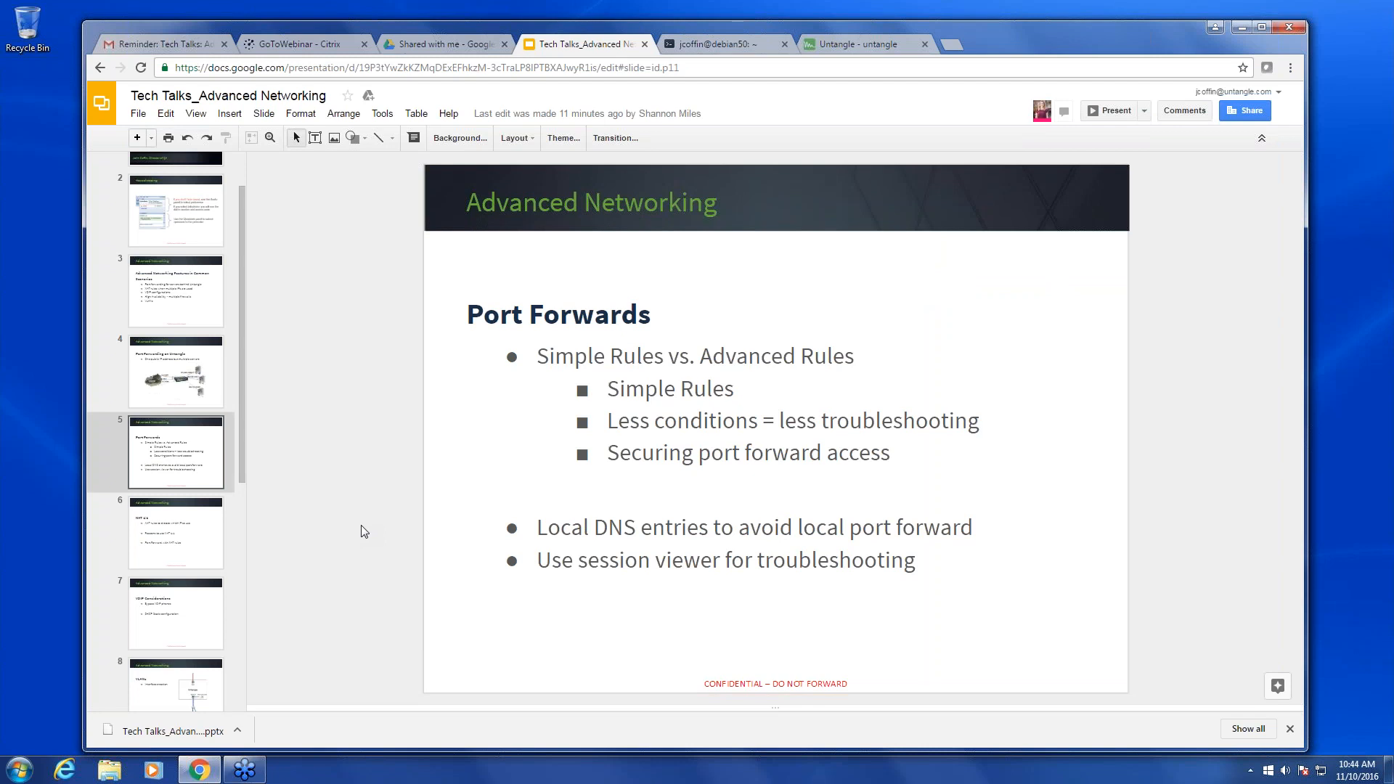
- Advance to slide 6, NAT 1:1, then switch back to the Untangle dashboard
key("Down")
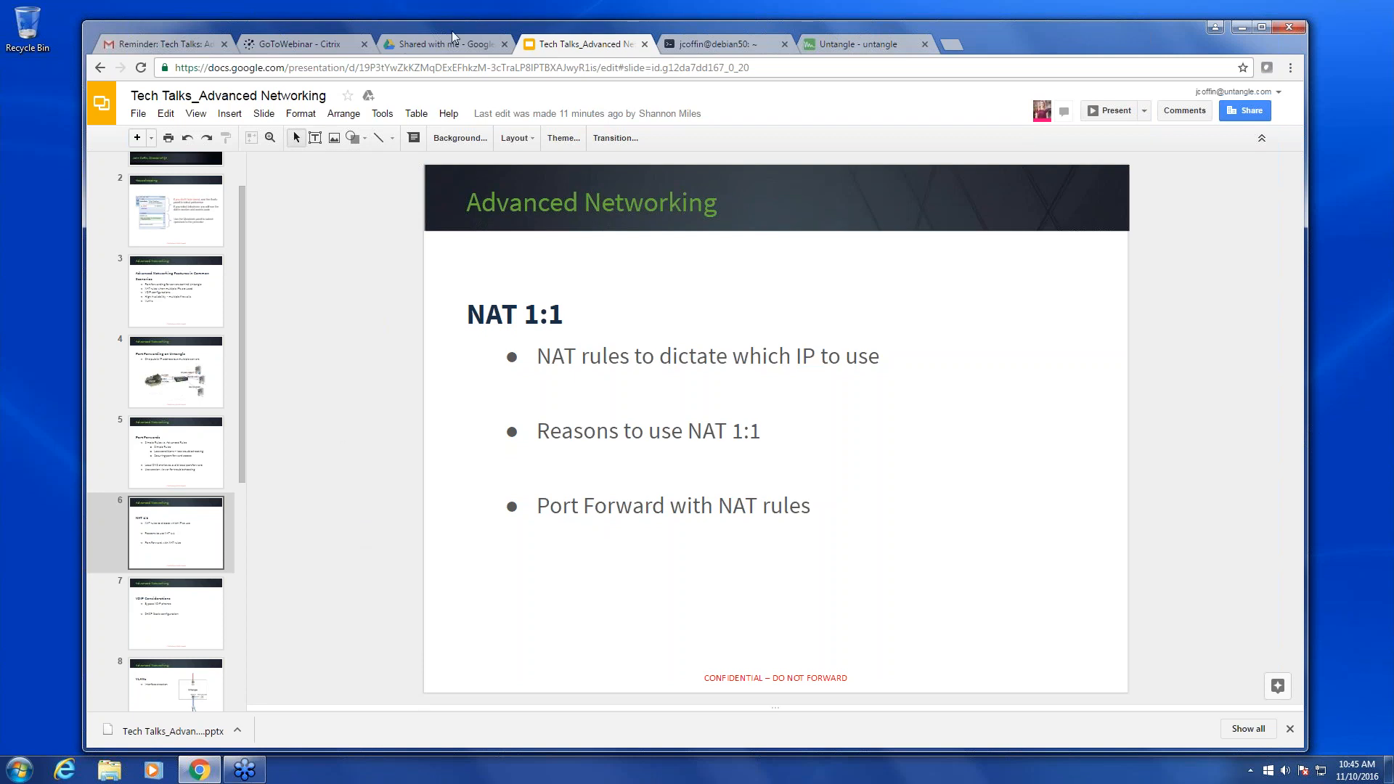
left_click(867, 46)
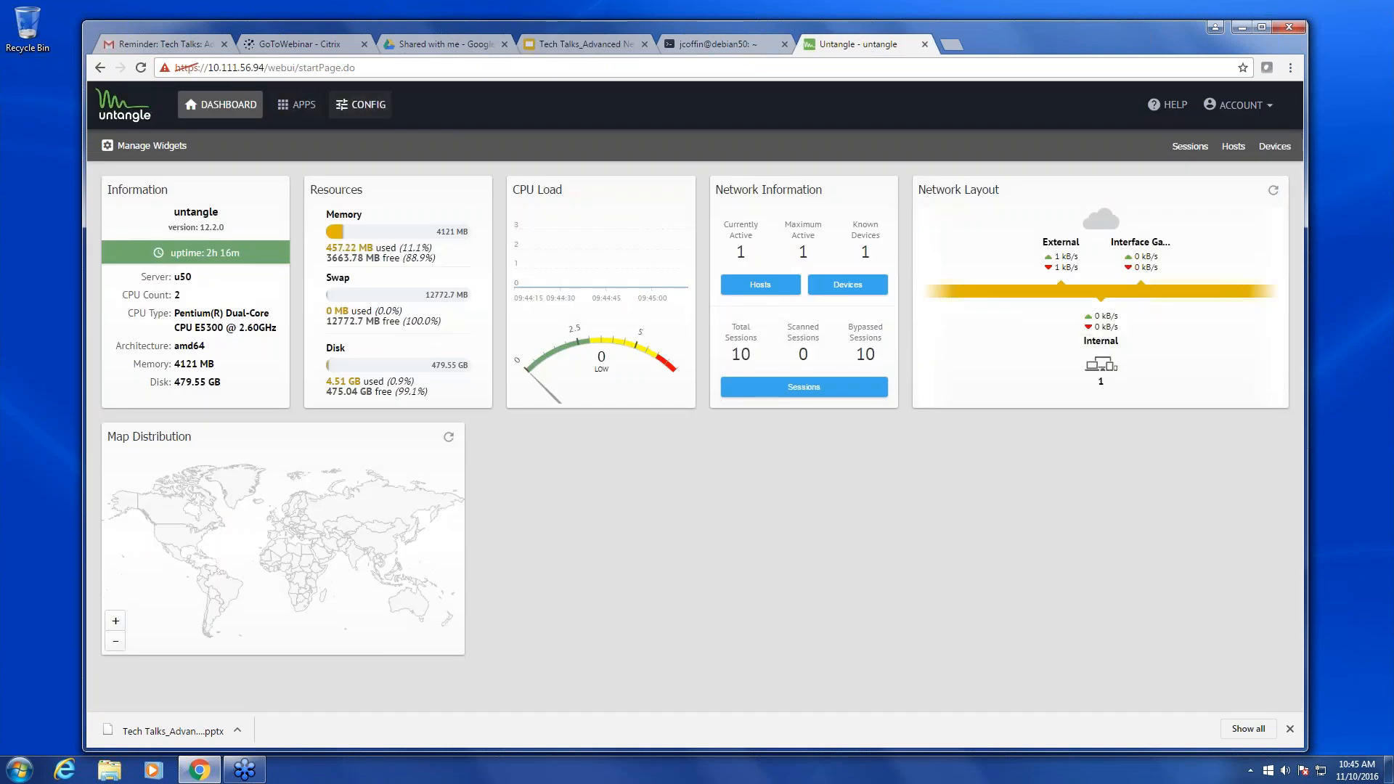
- In Config > Network, add IPv4 alias 10.111.56.26 with prefix 16 to the External interface, then apply
left_click(360, 105)
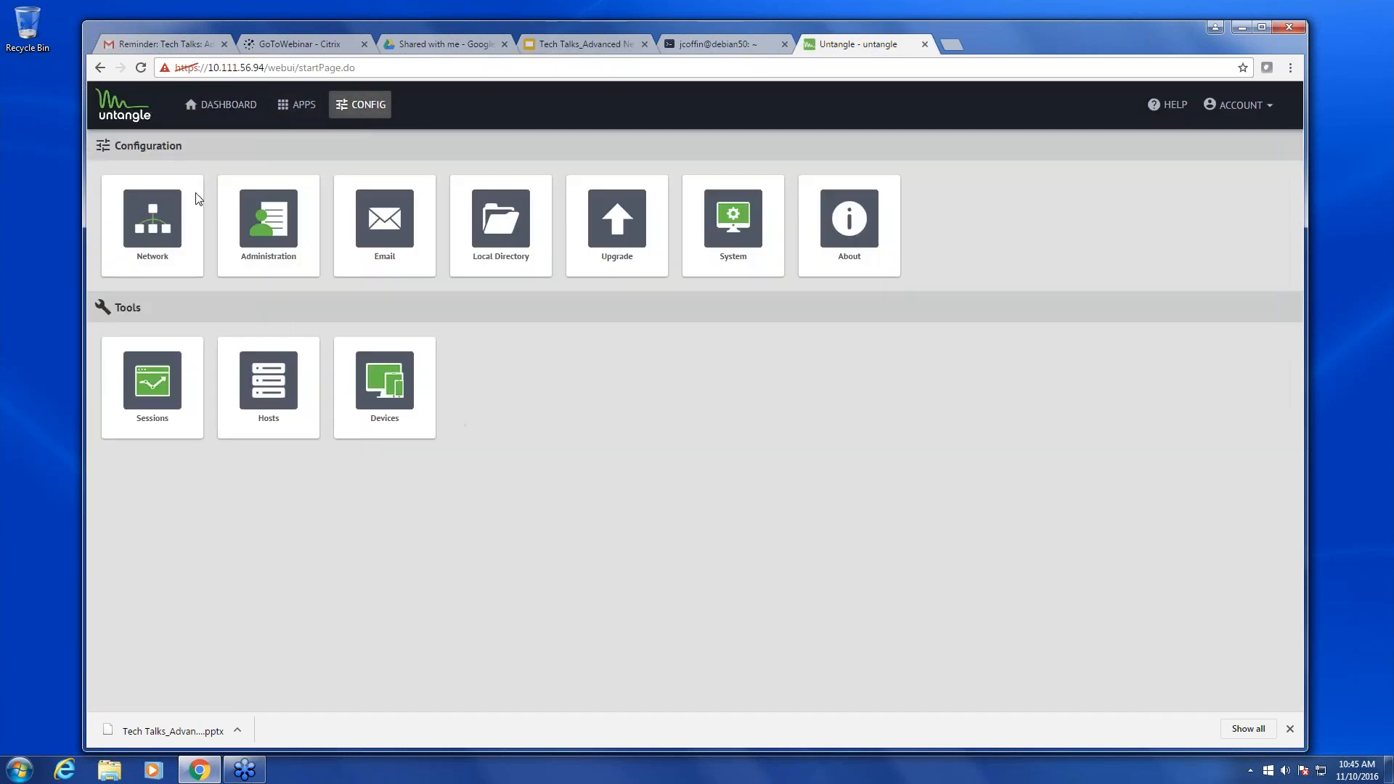
left_click(164, 225)
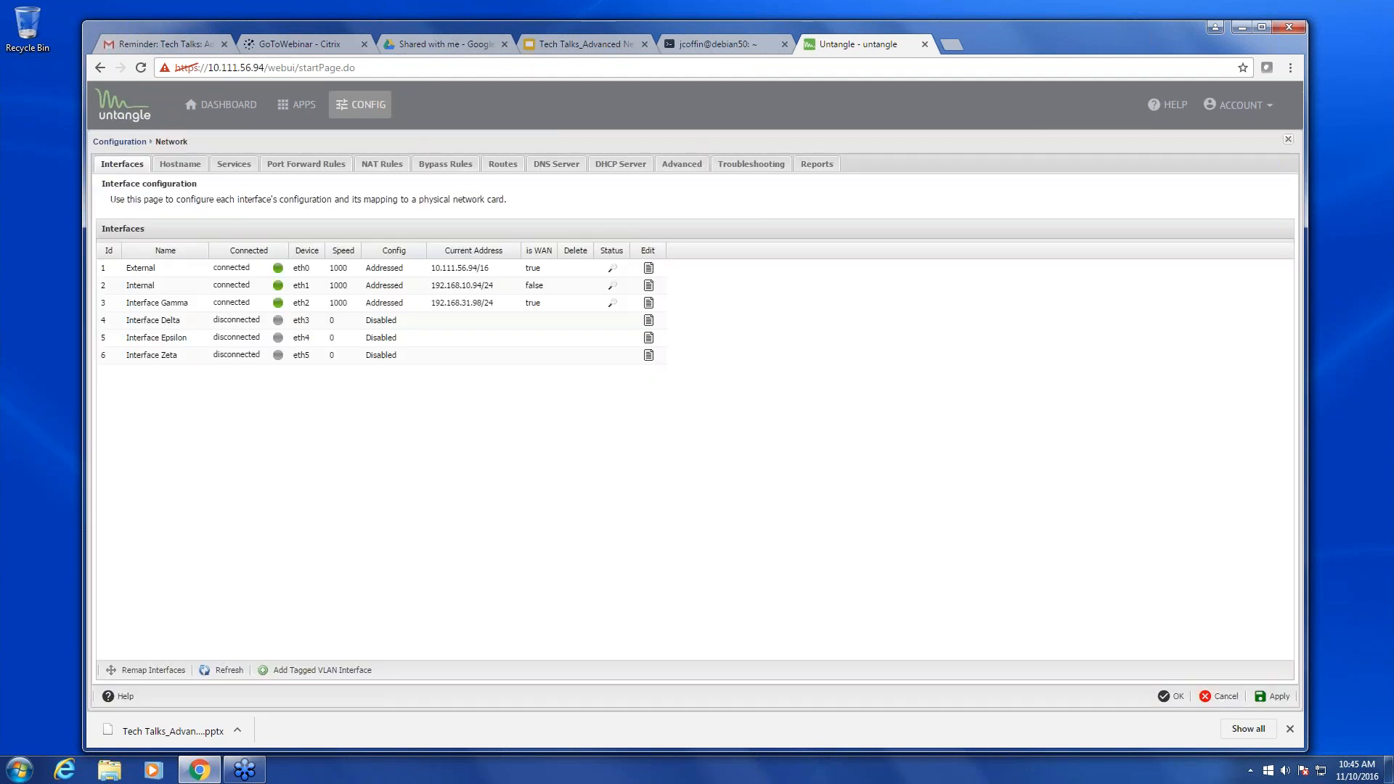
left_click(649, 271)
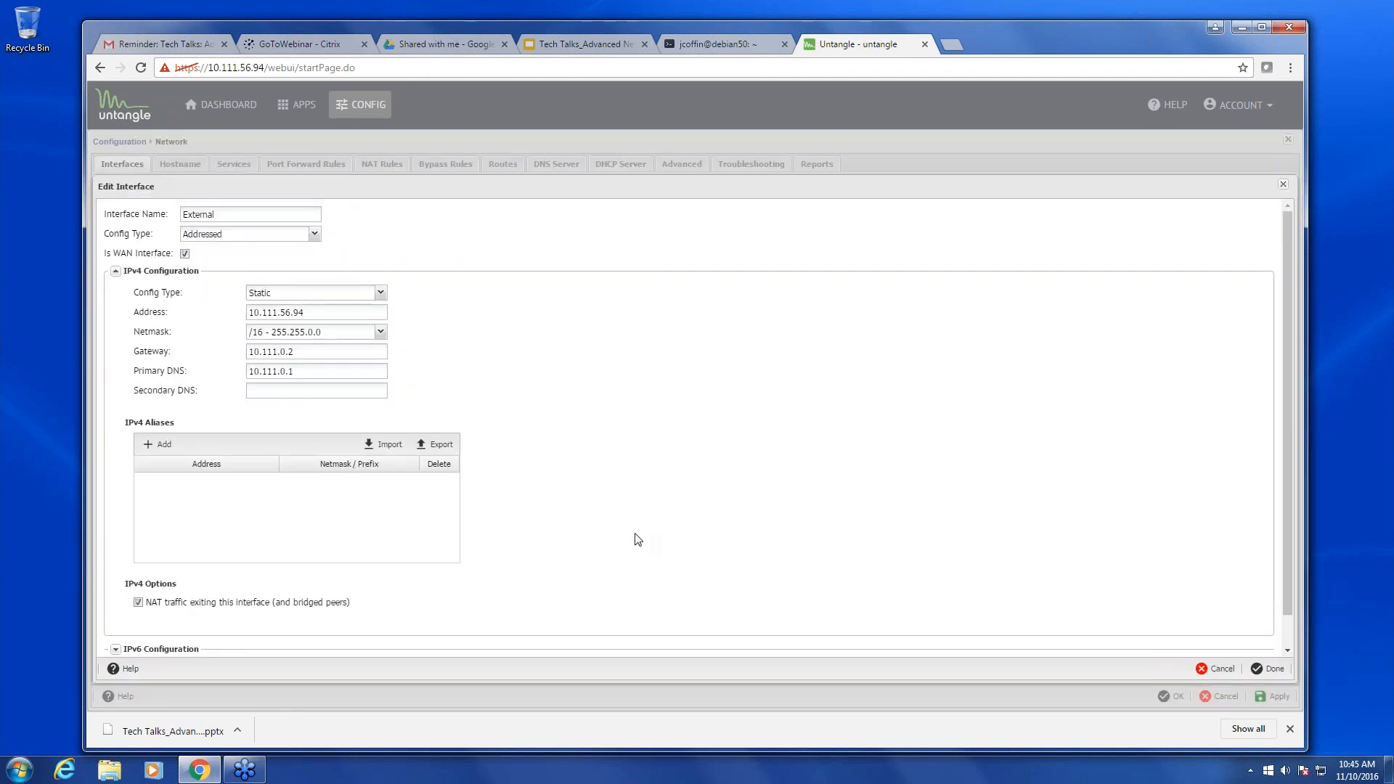
left_click(154, 445)
left_click(190, 479)
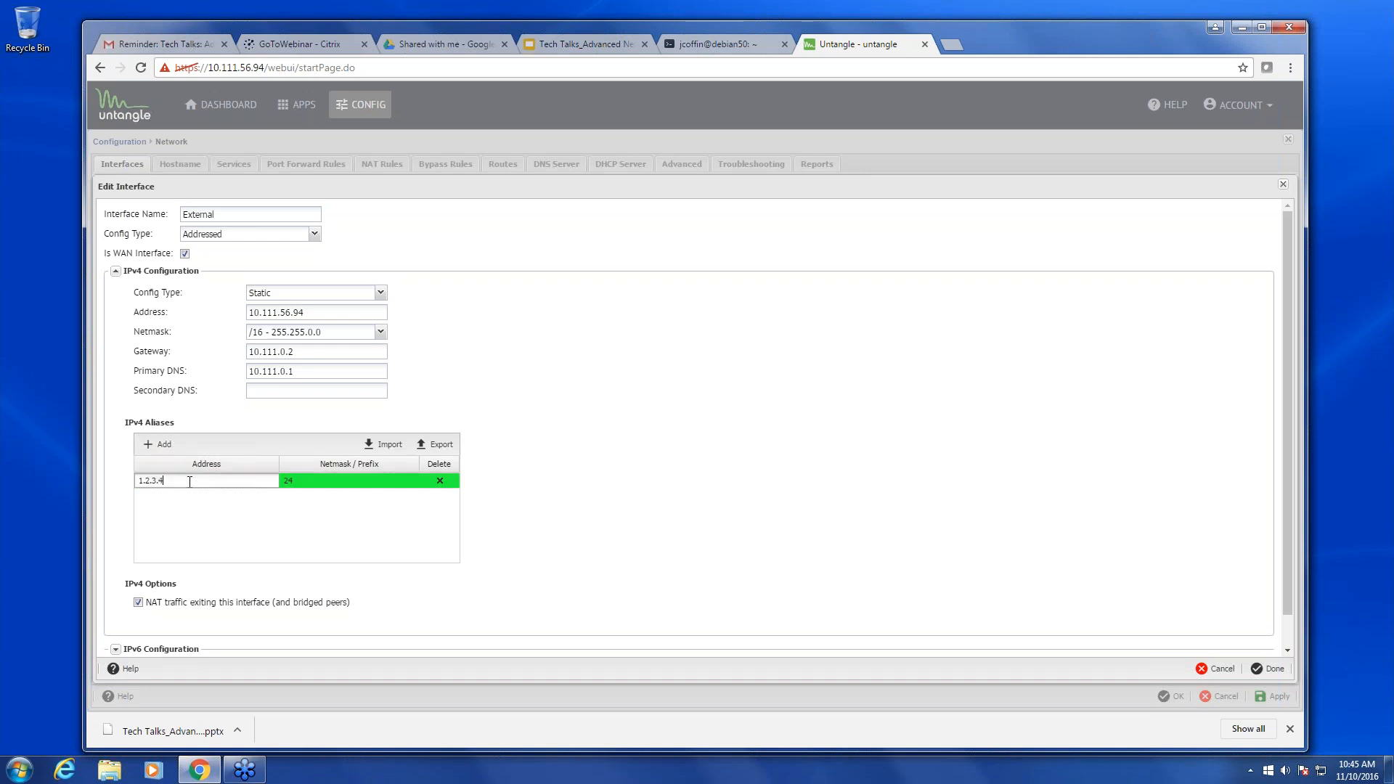
left_click_drag(189, 485, 97, 490)
type("10.111")
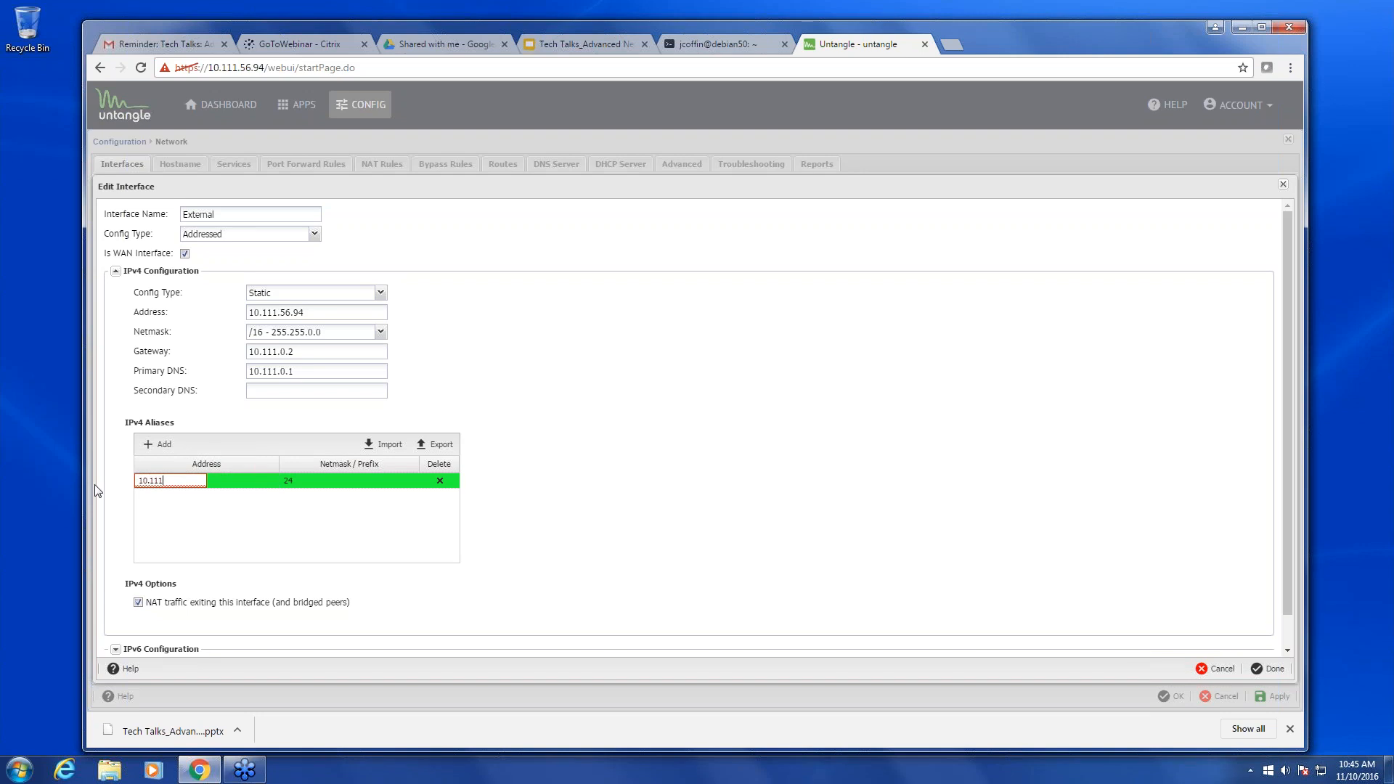
type(".56.26")
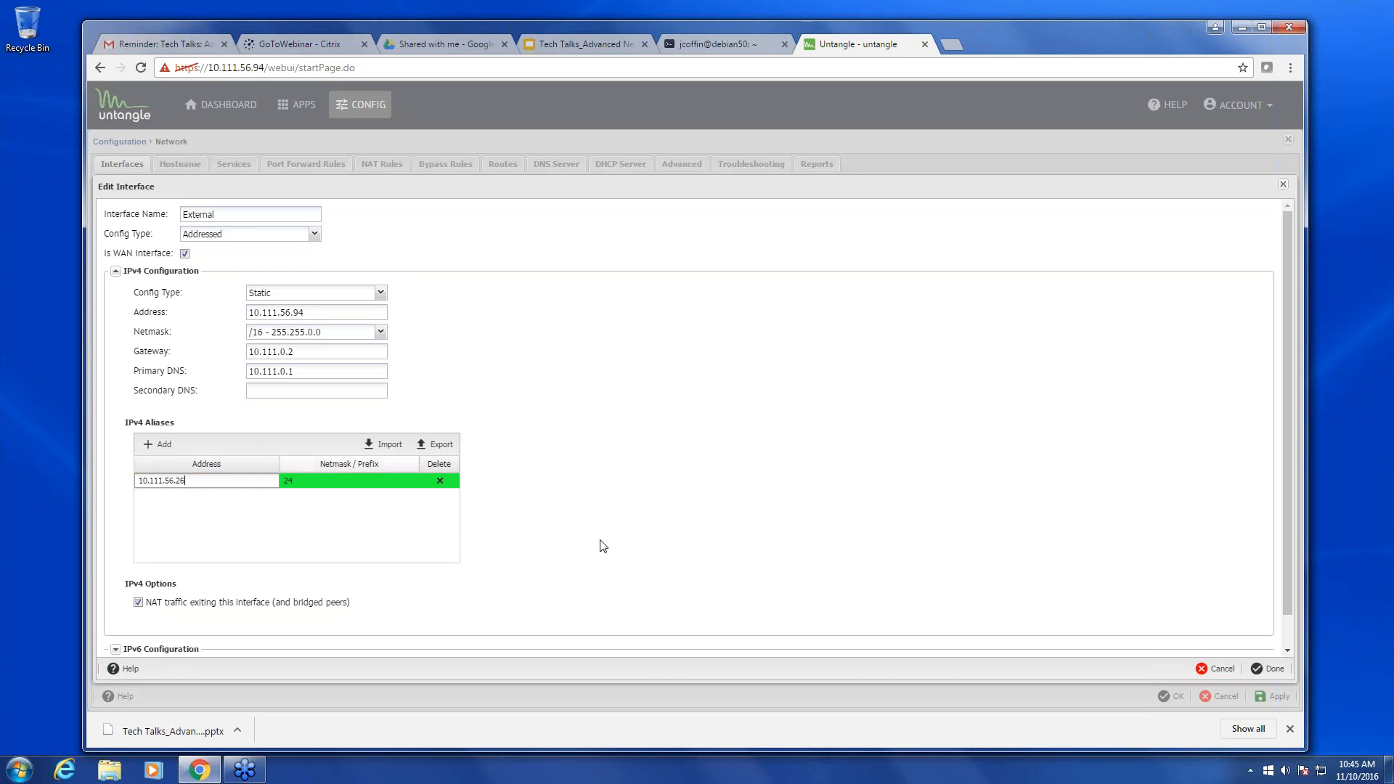
left_click(305, 482)
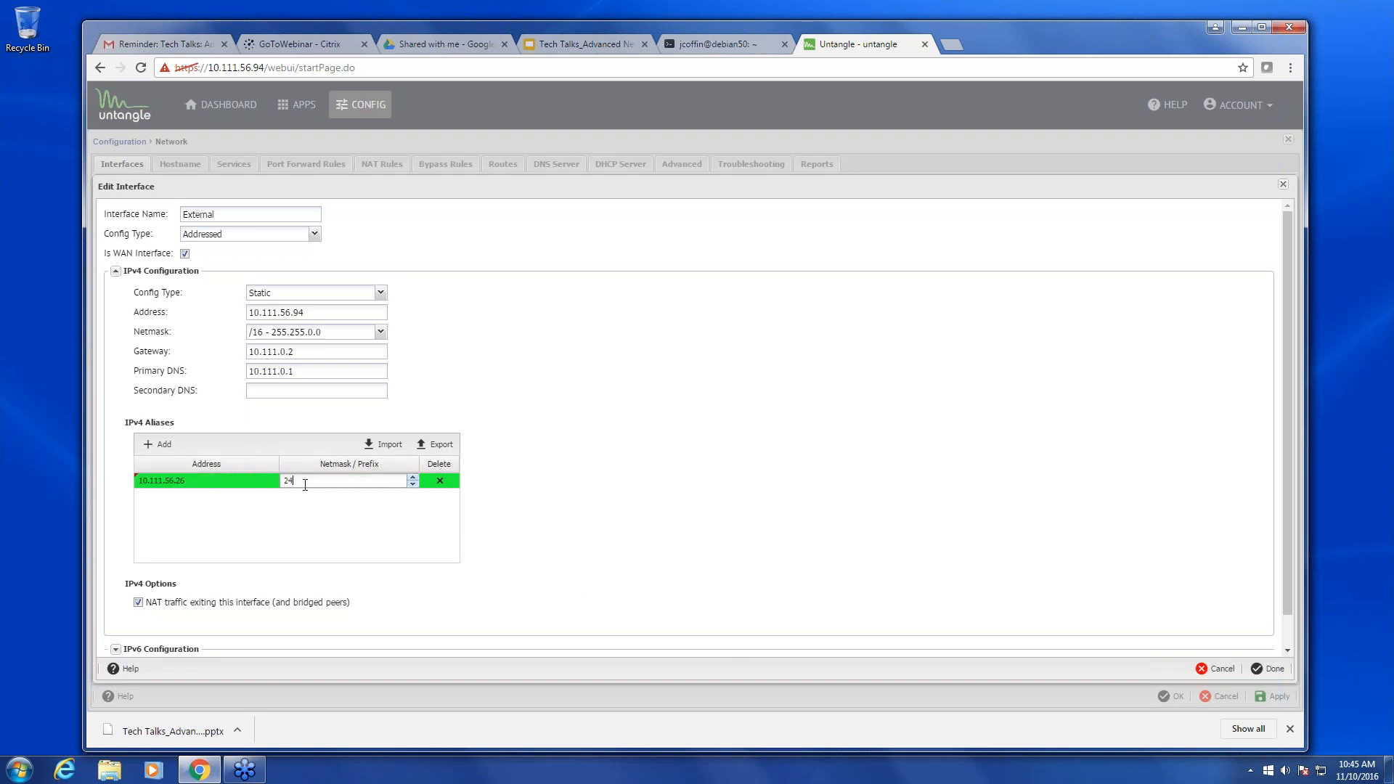
key("BackSpace")
key("BackSpace")
type("16")
left_click(1271, 668)
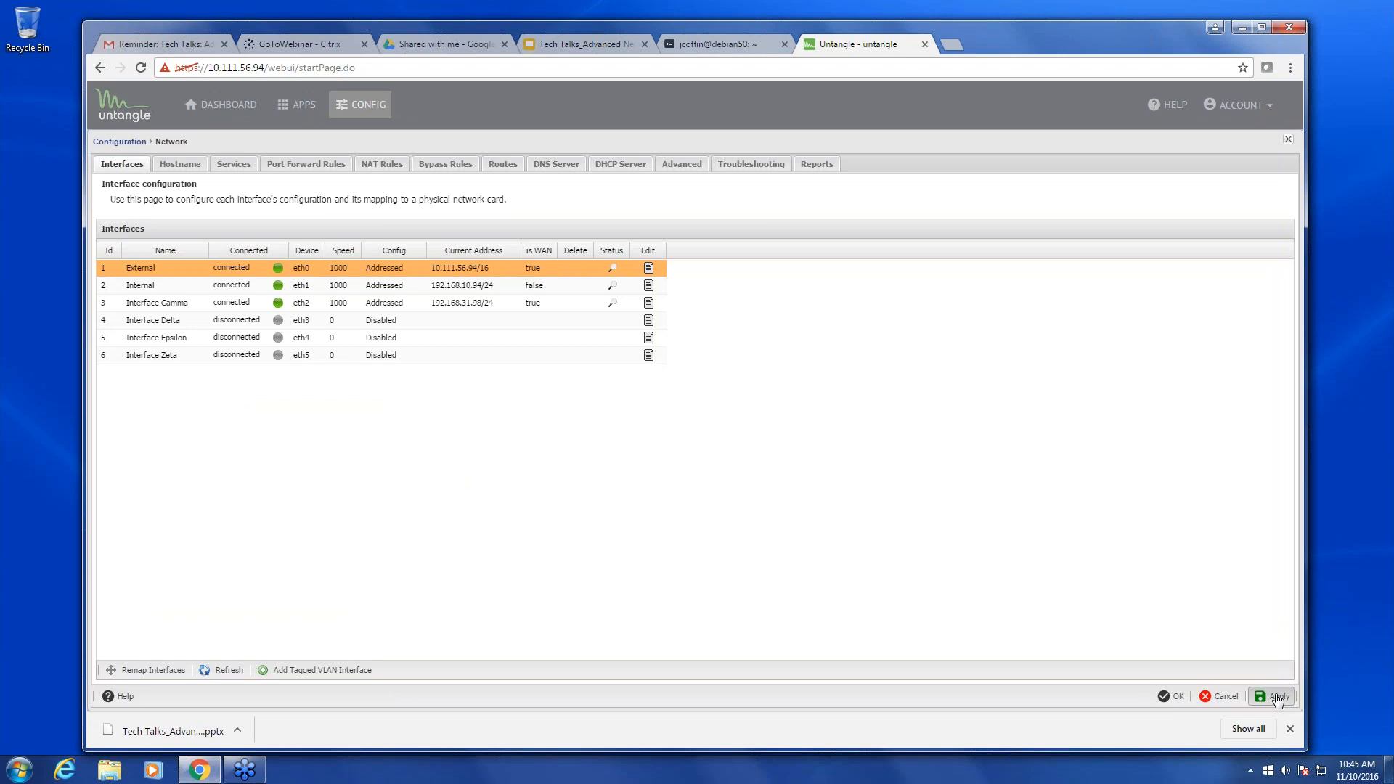
left_click(1276, 695)
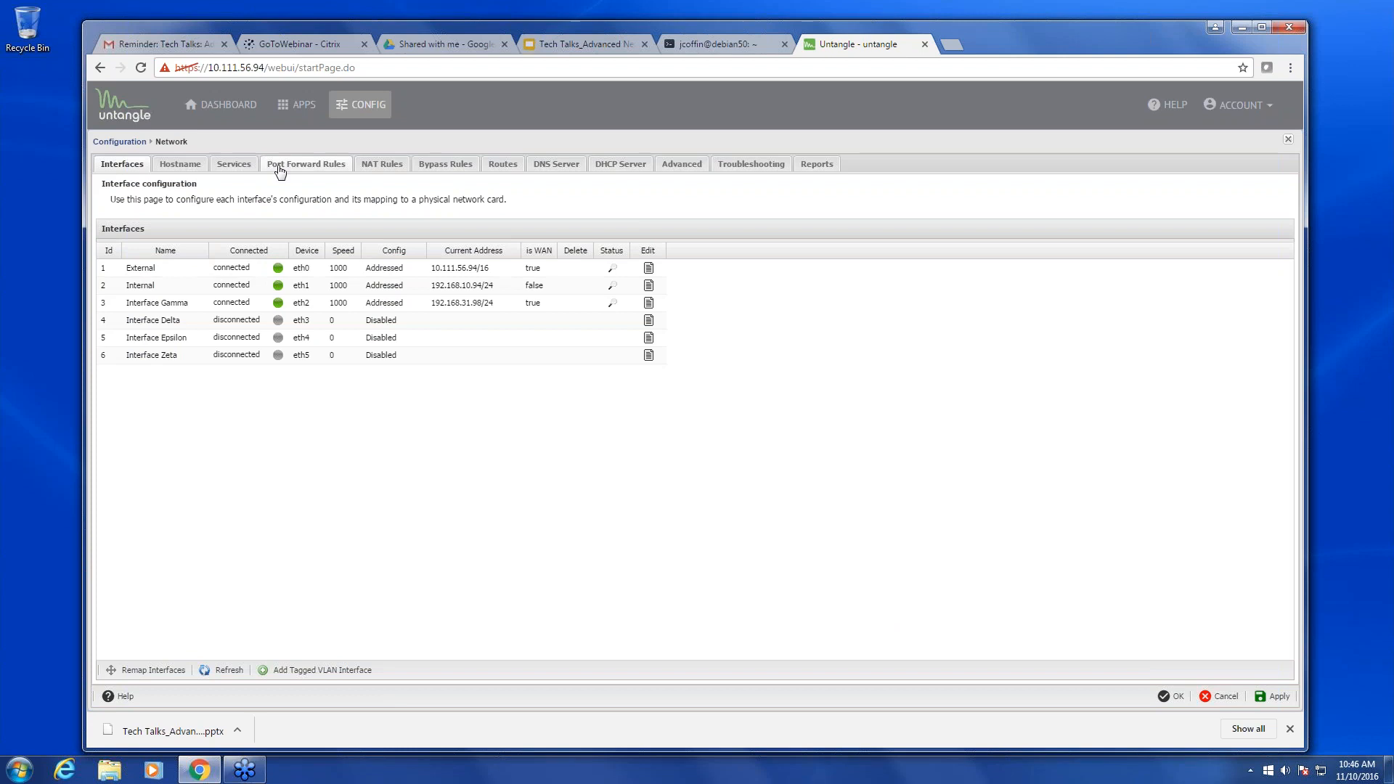
- Open the 'web service' port forward rule, which forwards TCP port 80 to 192.168.10.50, for editing
left_click(280, 169)
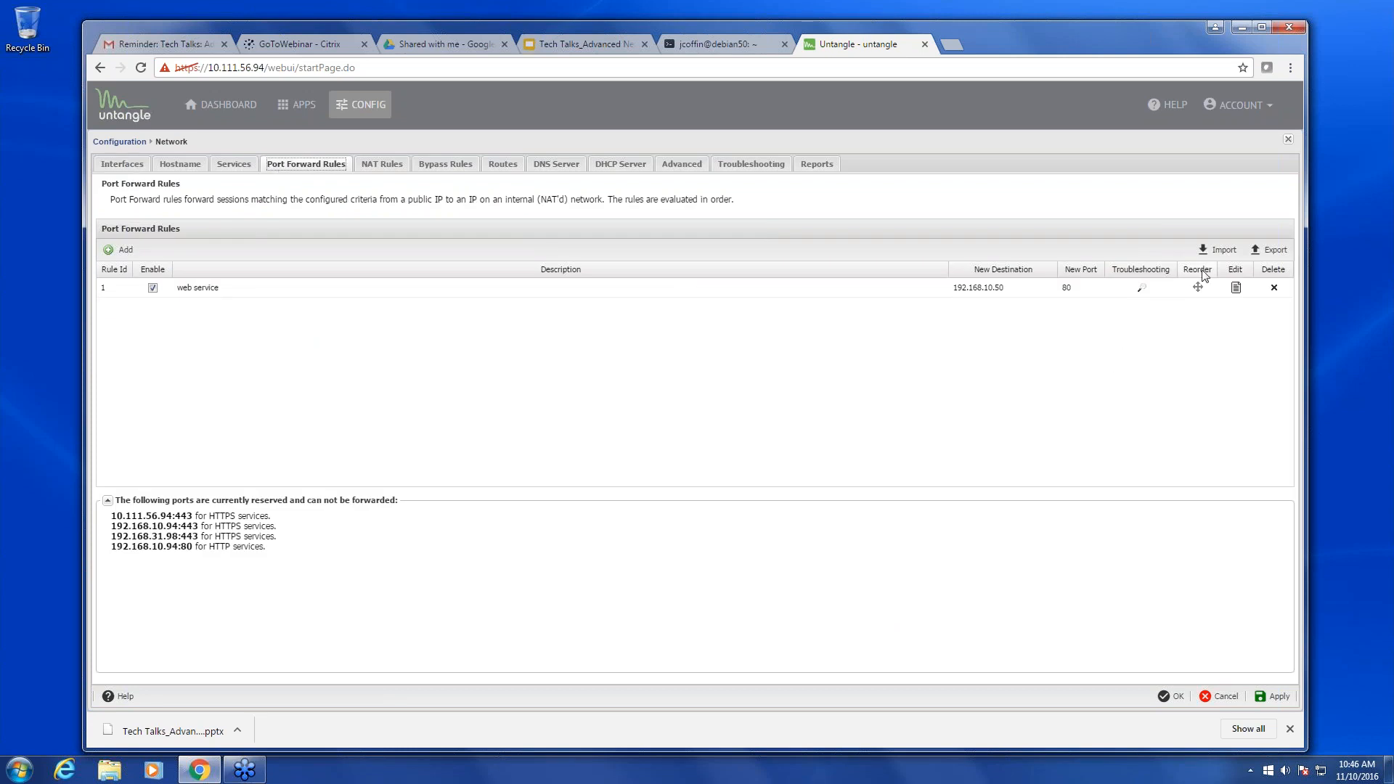
left_click(1236, 292)
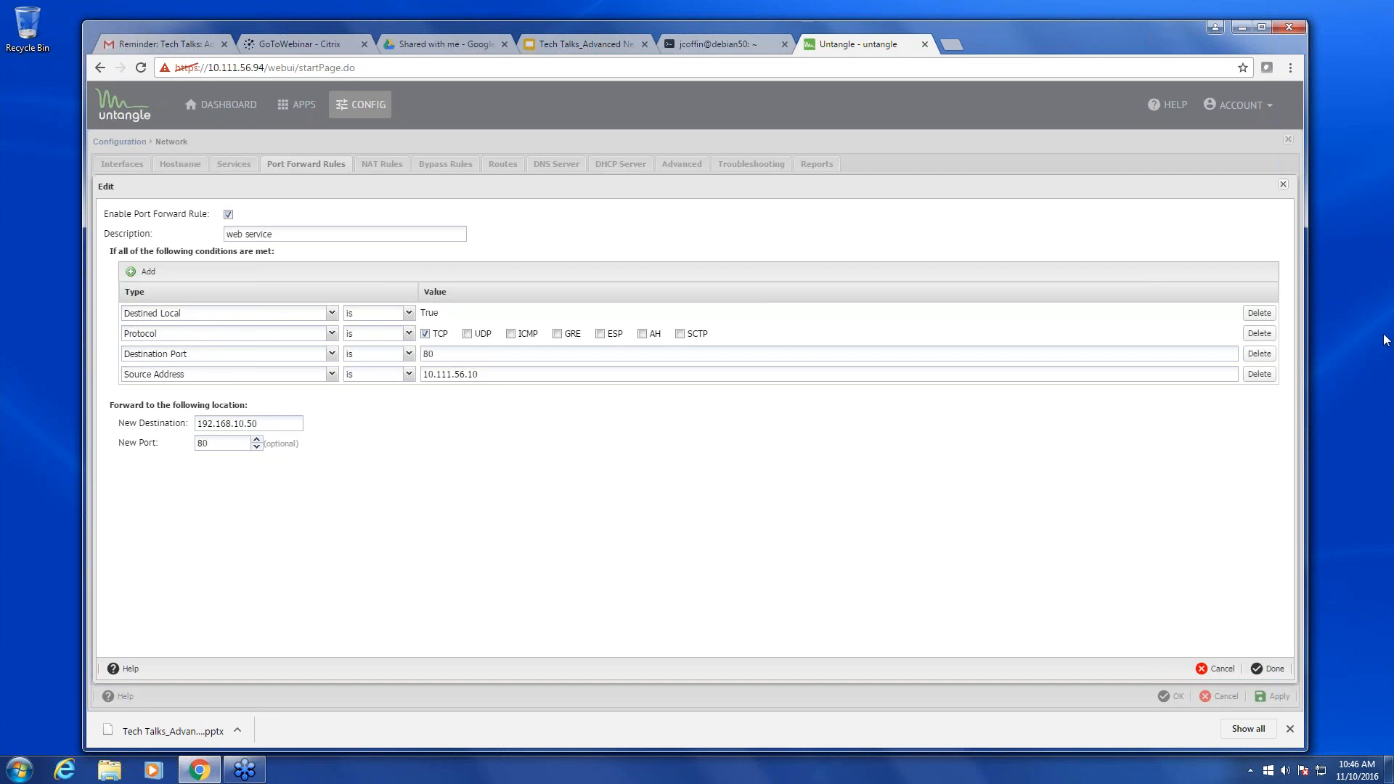
- Replace the Destined Local and Source Address conditions with a Destination Address condition of 10.111.56.26
left_click(1259, 313)
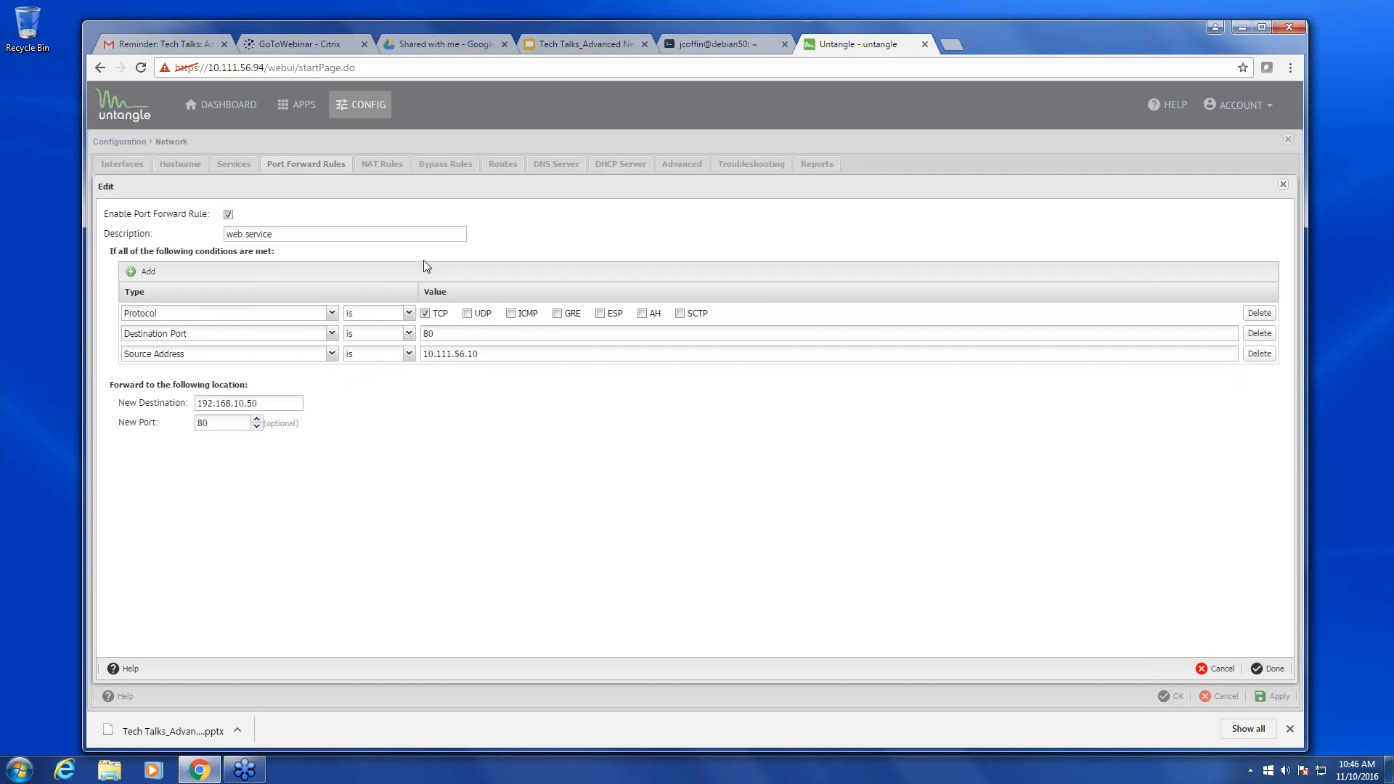
left_click(144, 272)
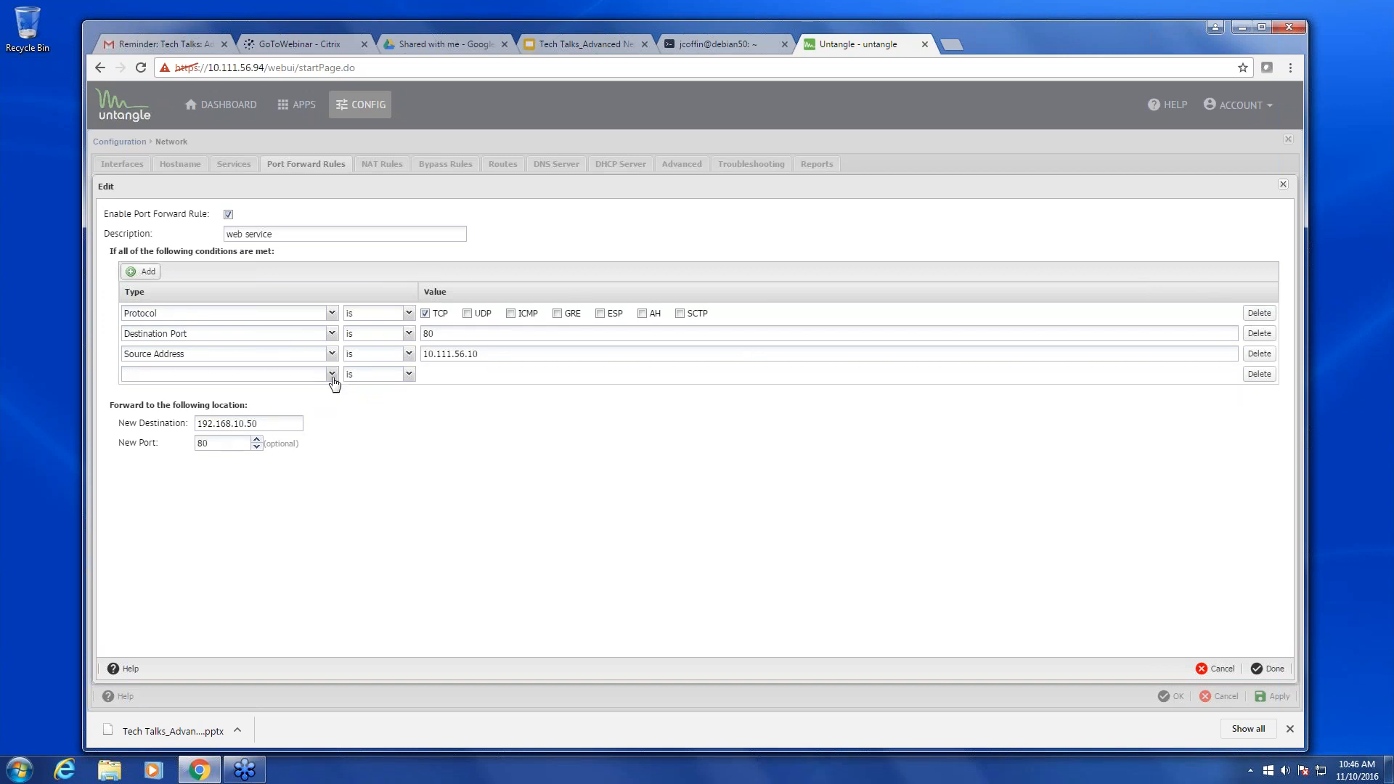
left_click(332, 374)
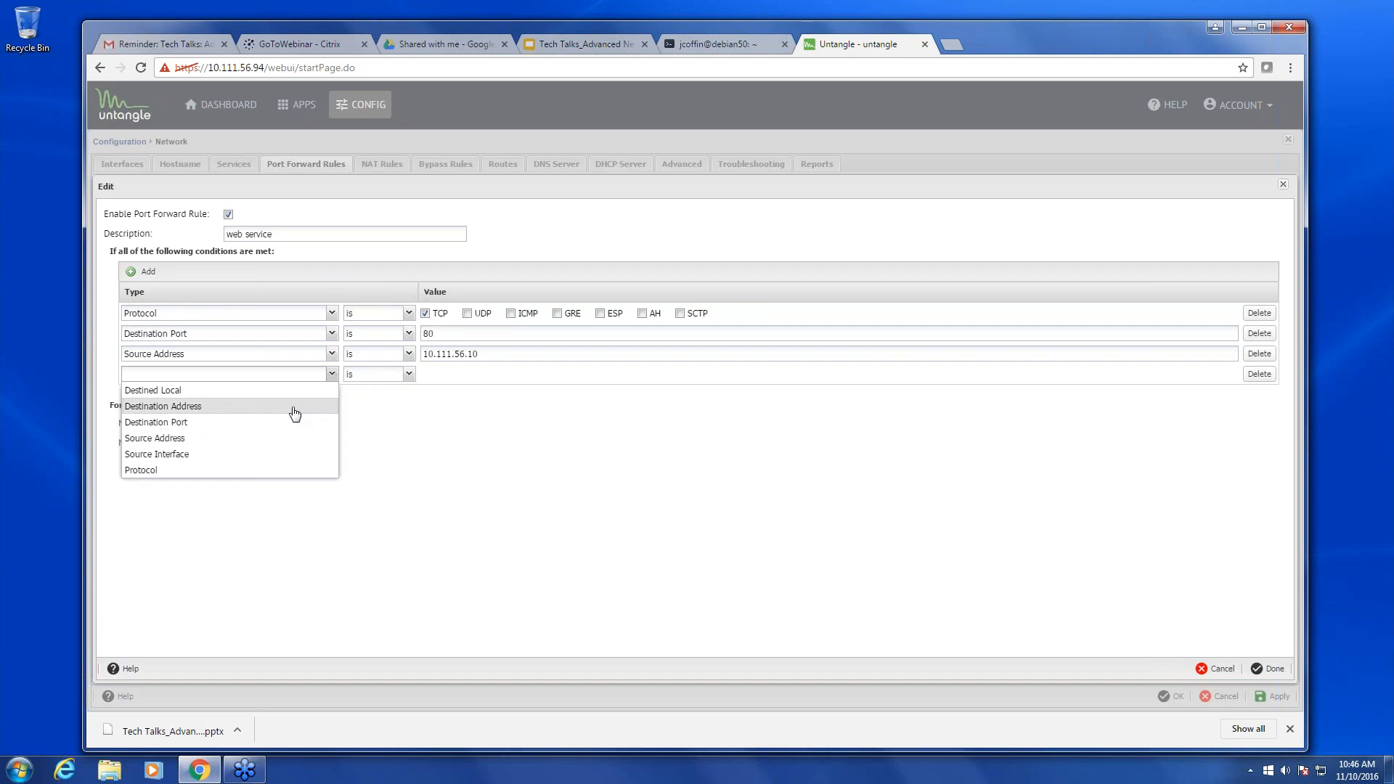
left_click(298, 413)
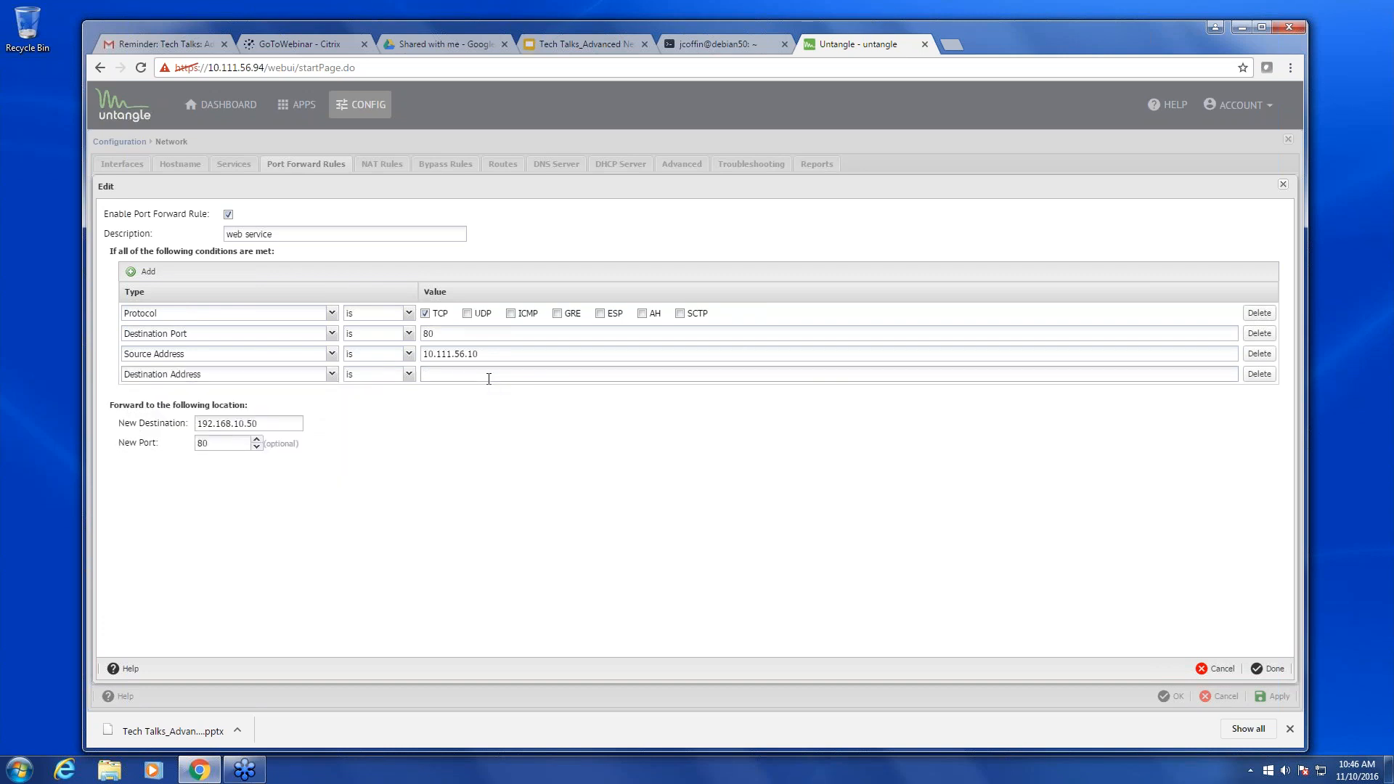
left_click(489, 374)
type("10.111.56.")
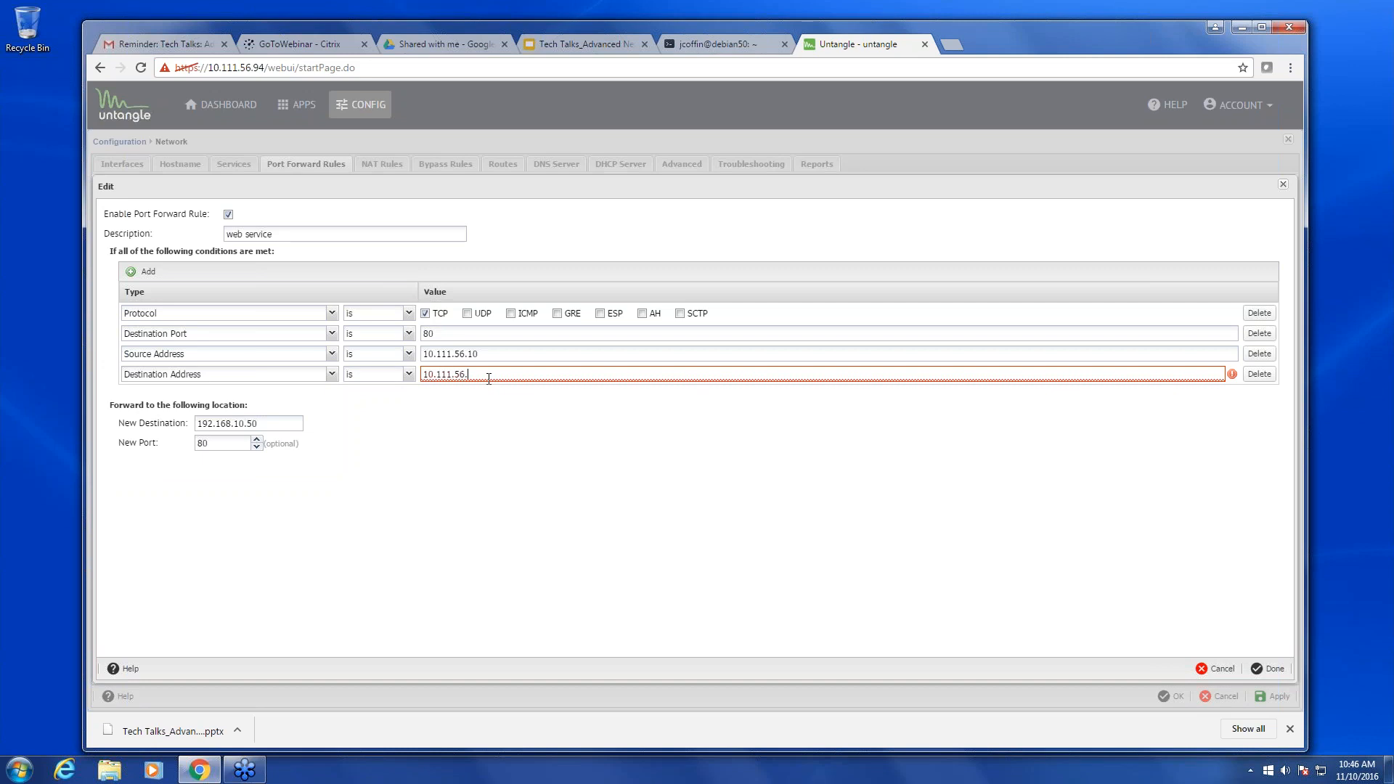
type("26")
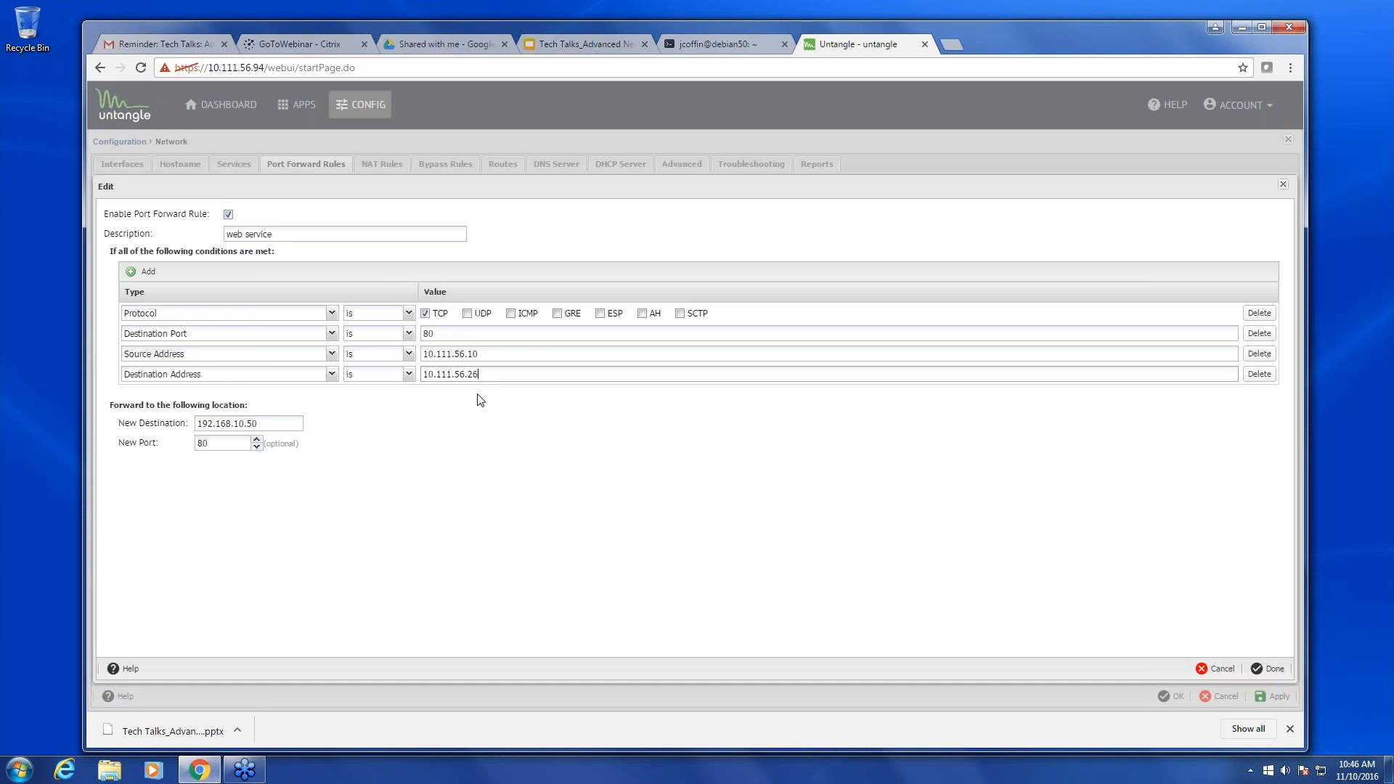
left_click(1258, 354)
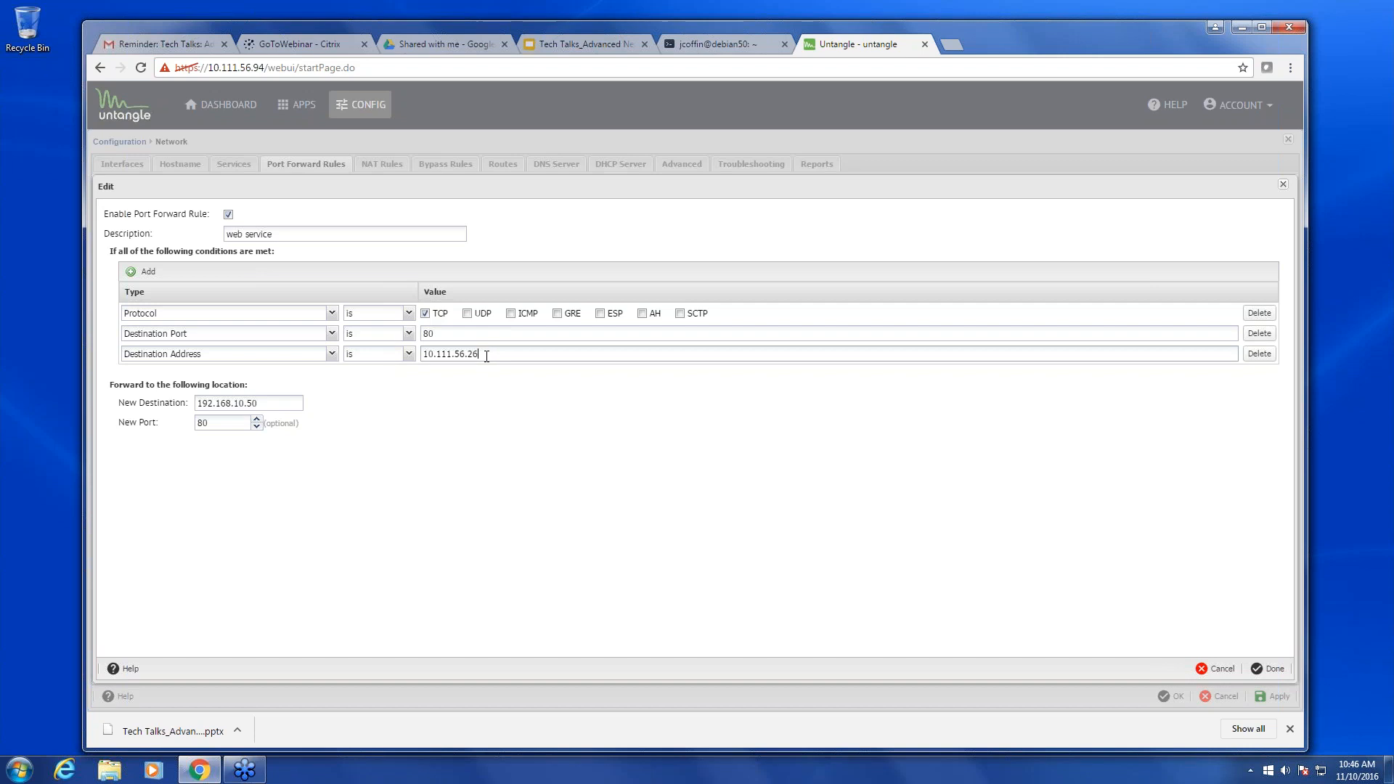
left_click_drag(479, 358, 410, 355)
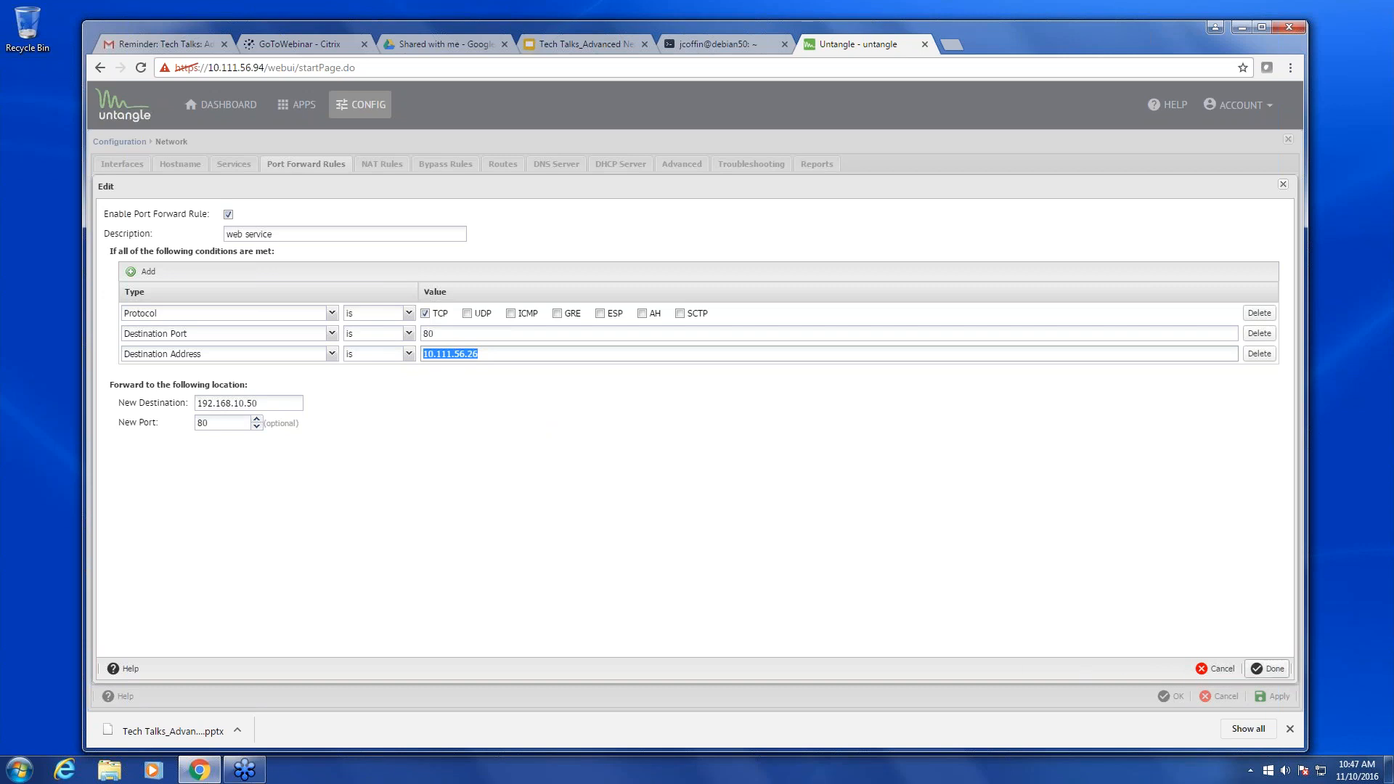
left_click(1266, 669)
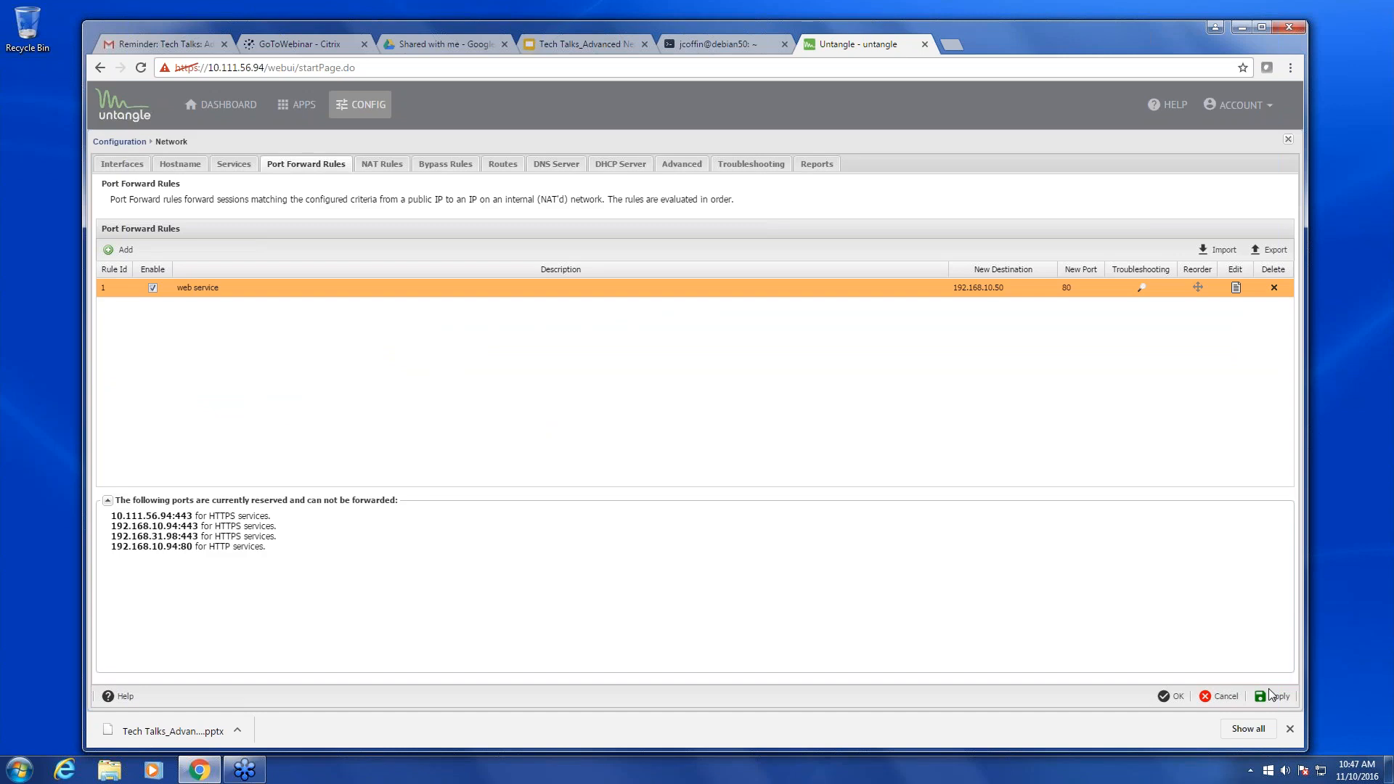
- Create a NAT rule described 'web service' with a Source Address condition of 192.168.10.50
left_click(384, 166)
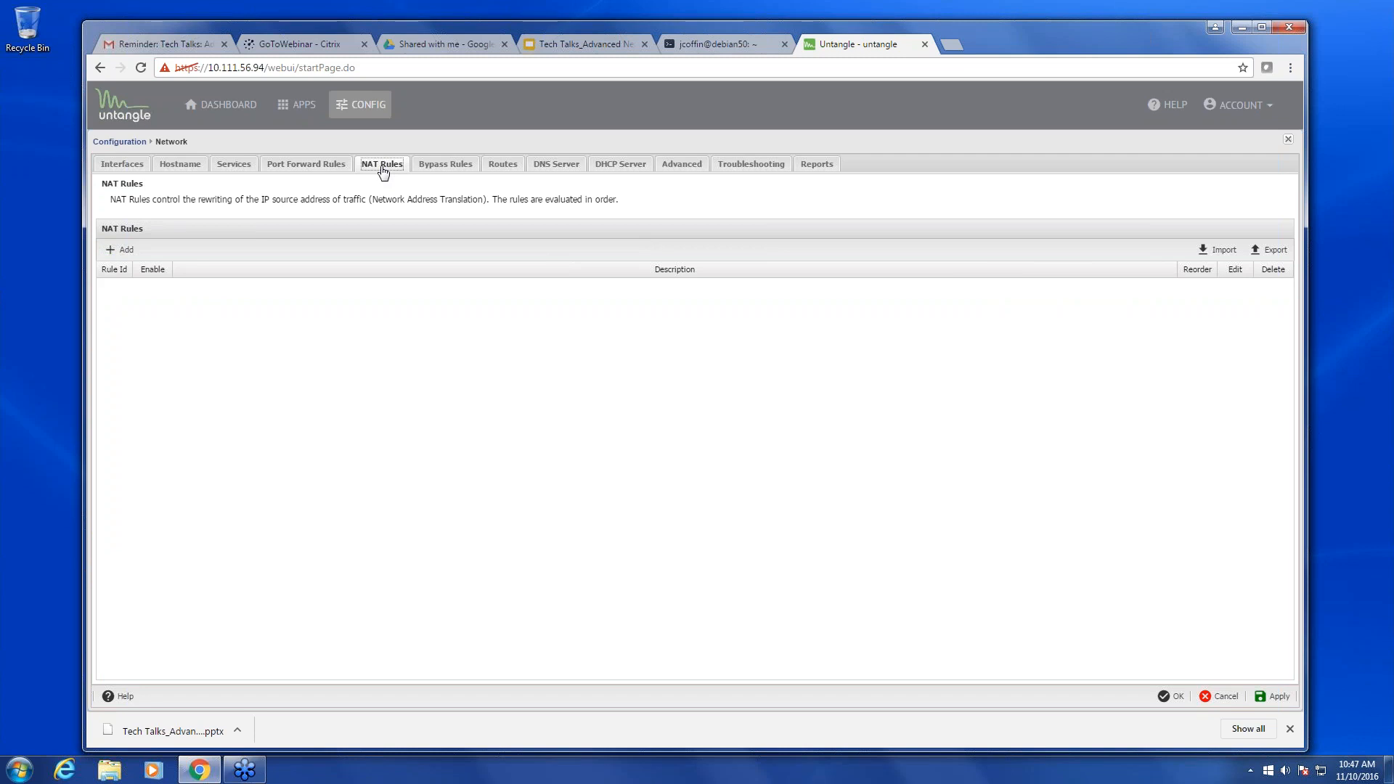
left_click(130, 255)
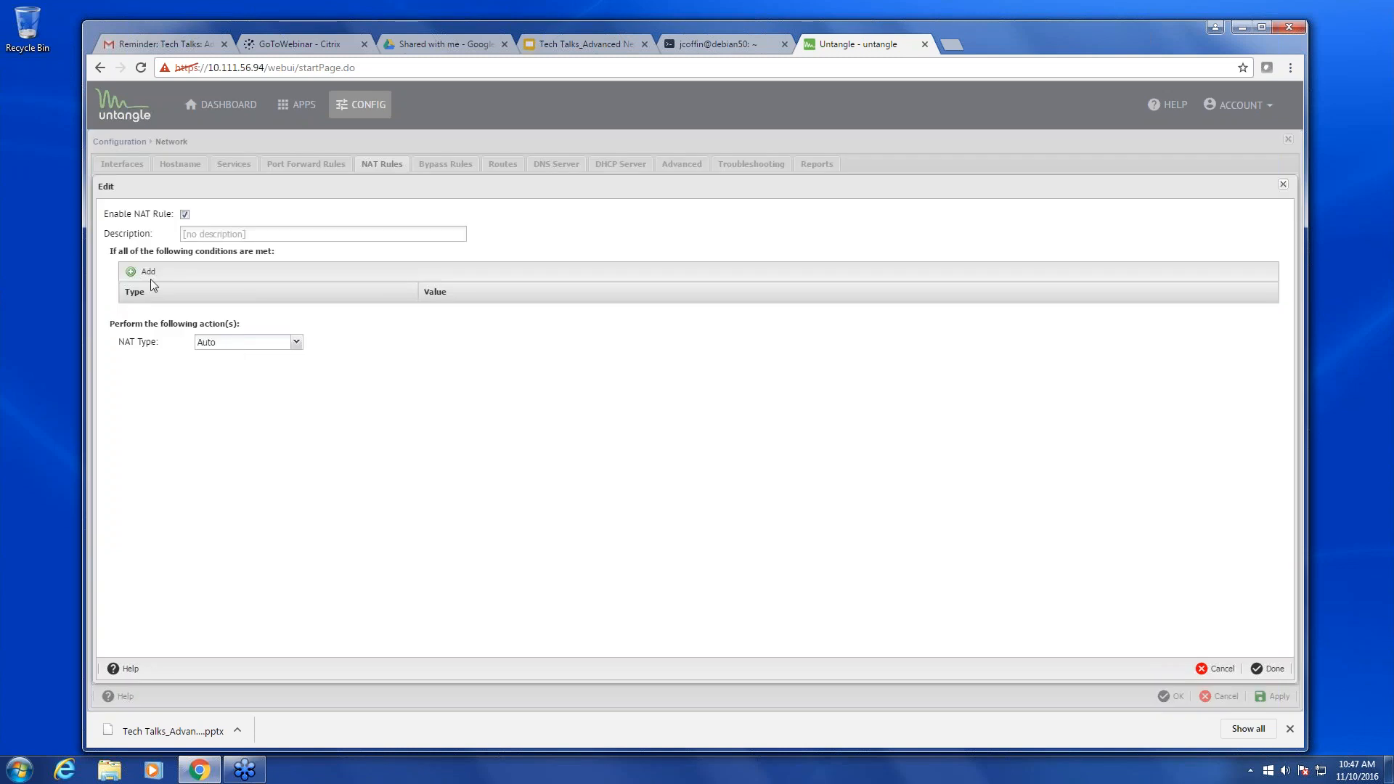
left_click(219, 239)
type("web service")
left_click(149, 274)
left_click(329, 313)
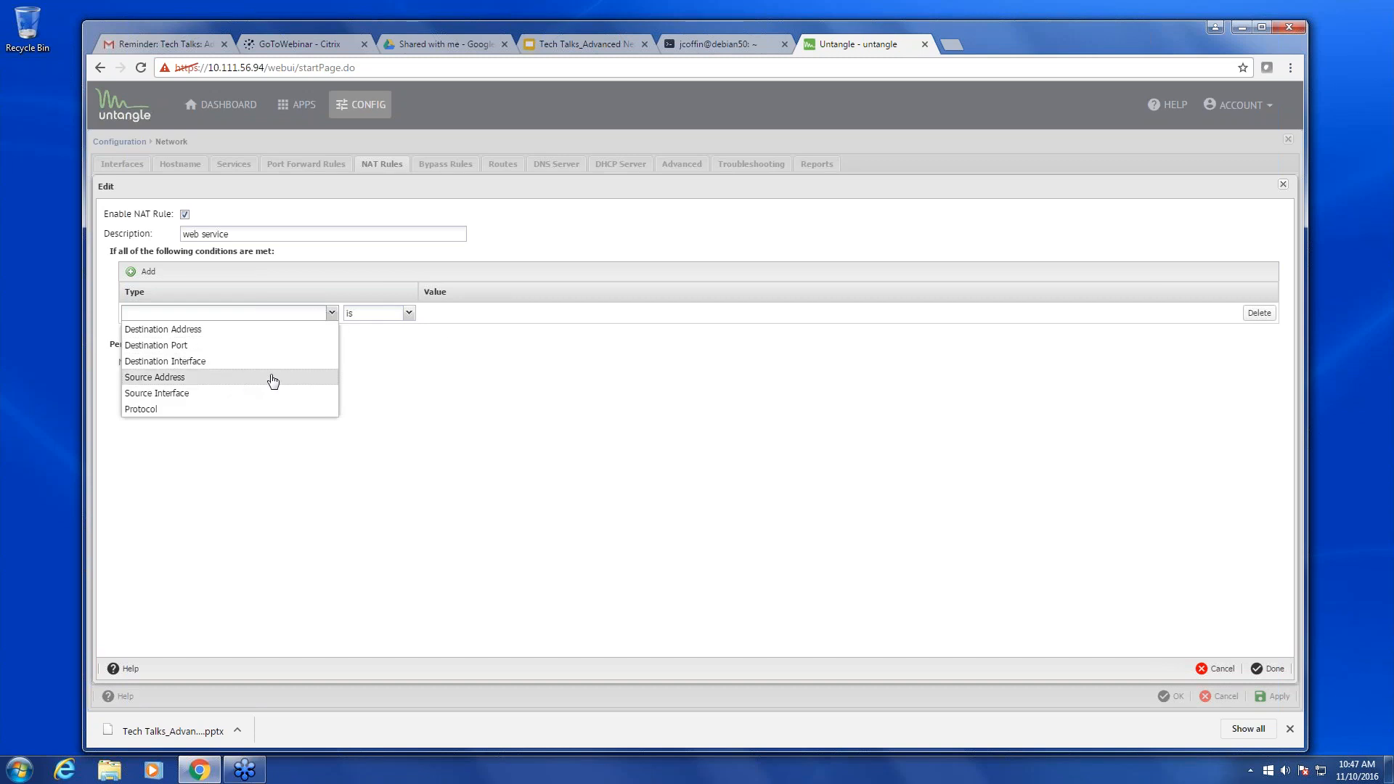
left_click(239, 378)
left_click(494, 314)
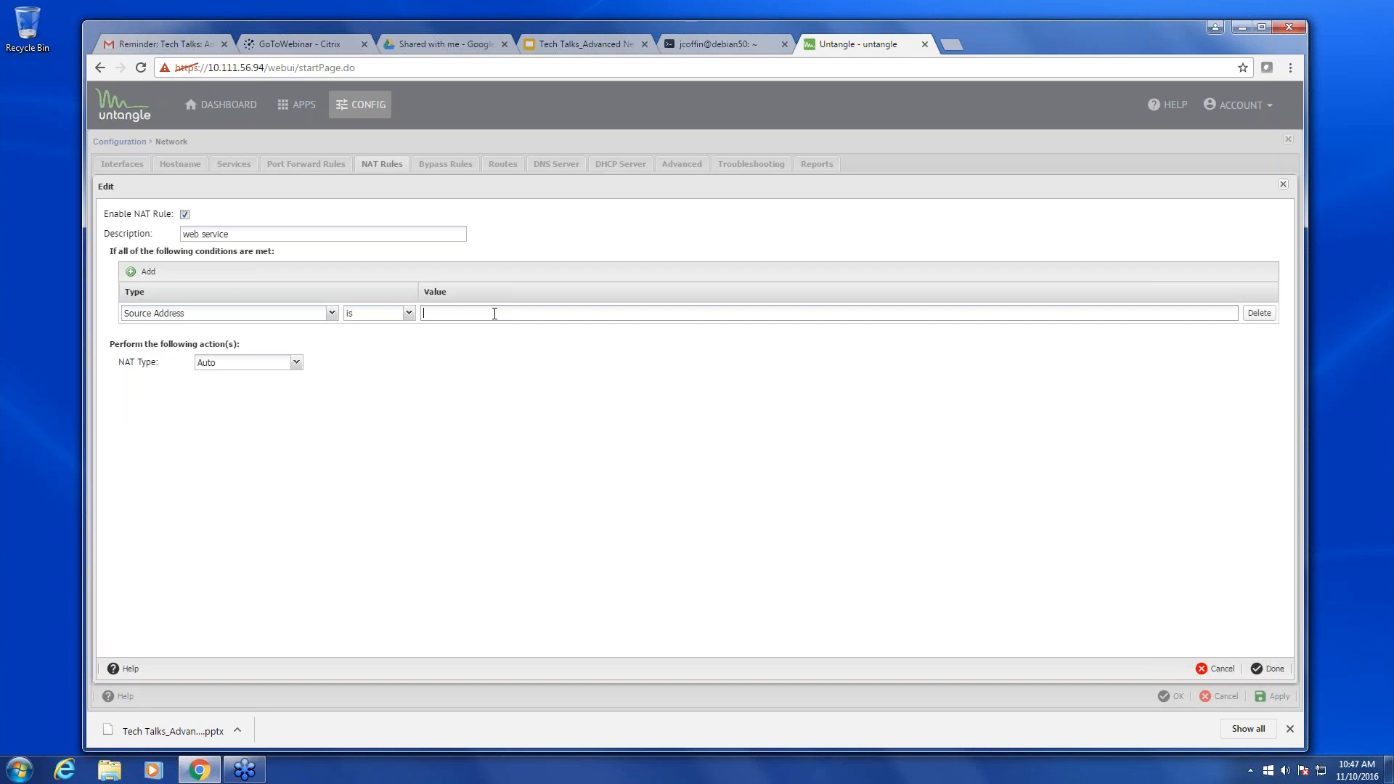
type("192")
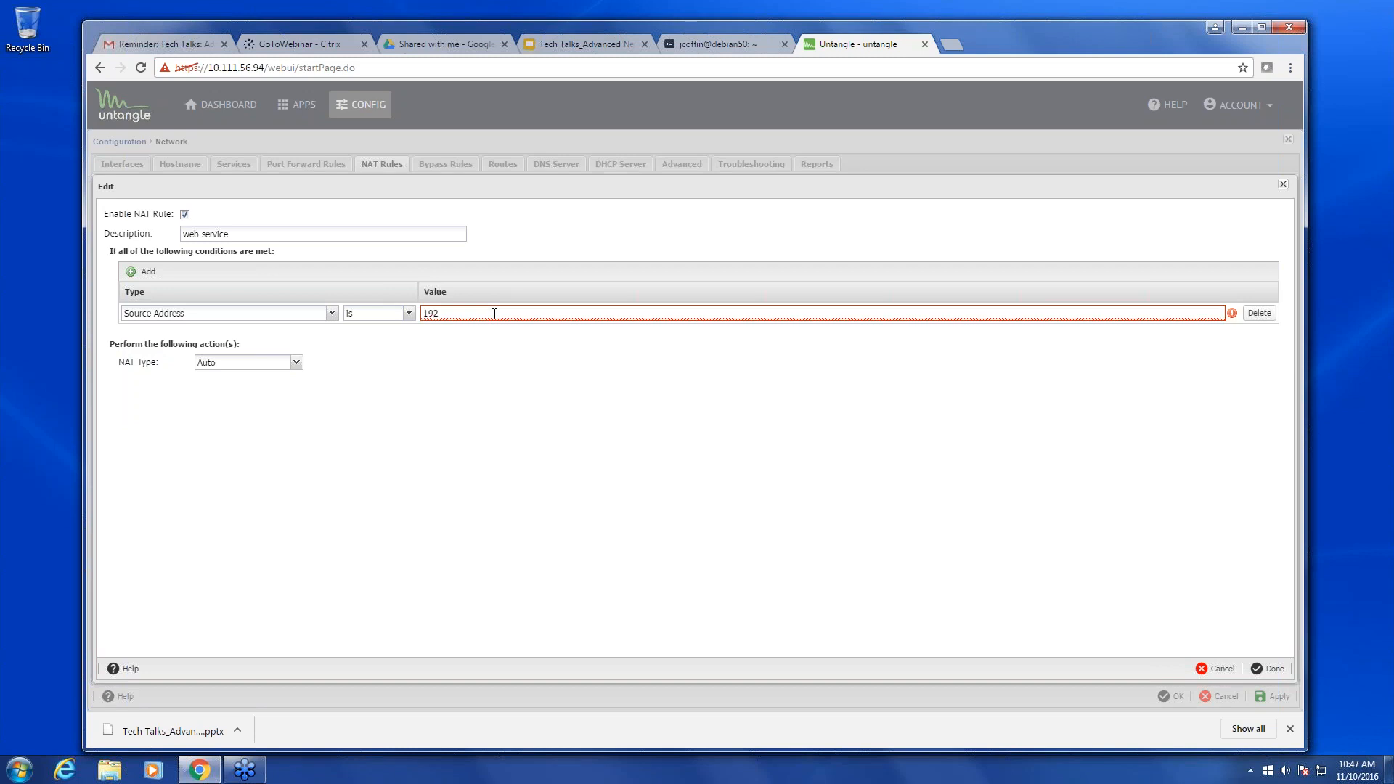
type(".168.10.50")
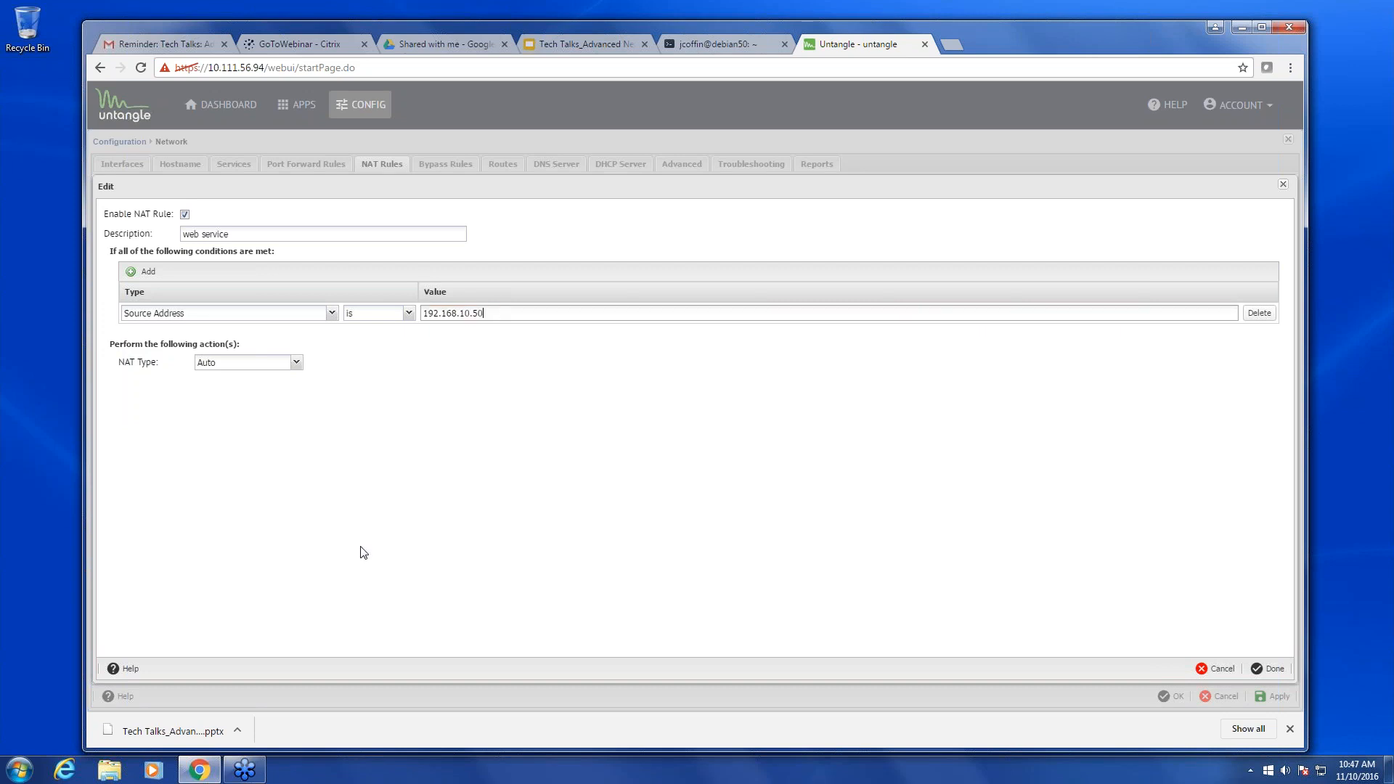
- Set the rule's NAT type to Custom with new source 10.111.56.26 and save it
left_click(258, 364)
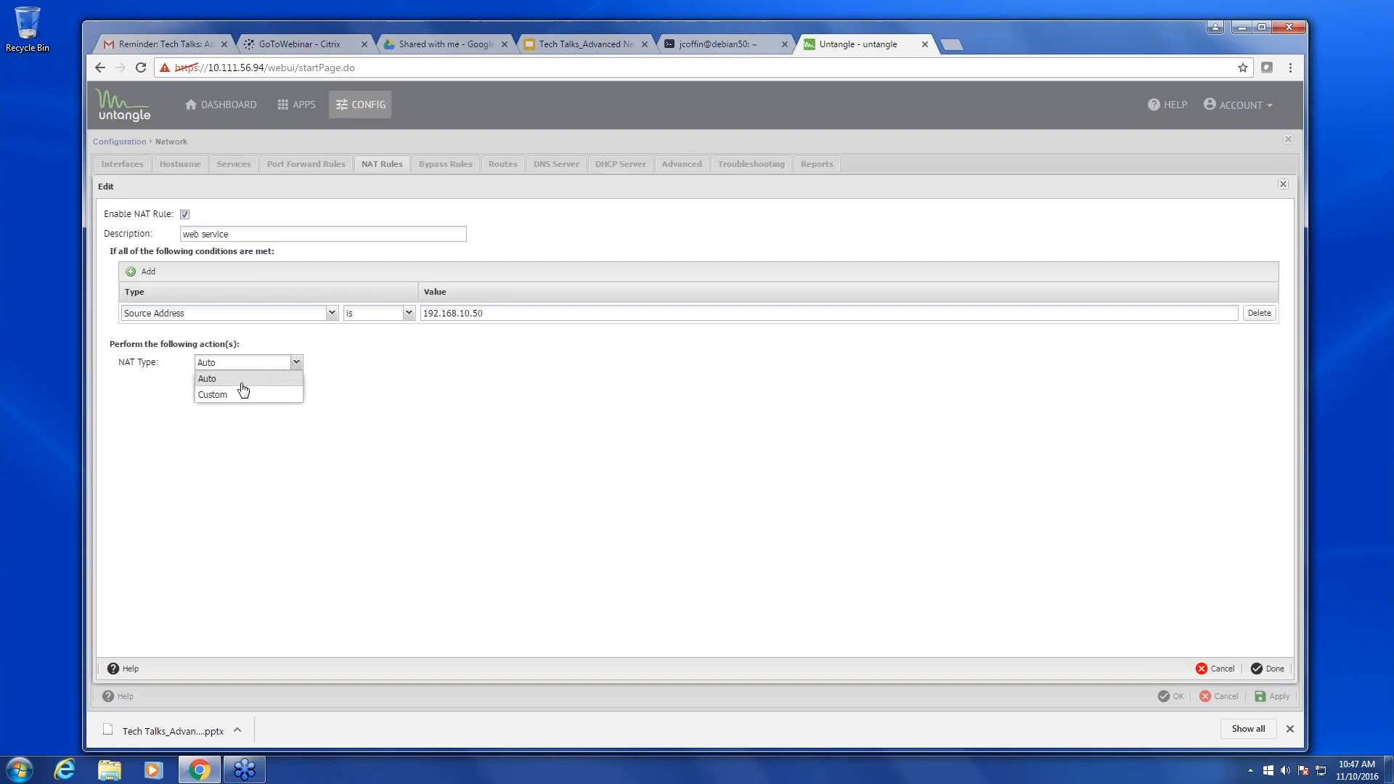
left_click(237, 395)
left_click(249, 379)
type("10")
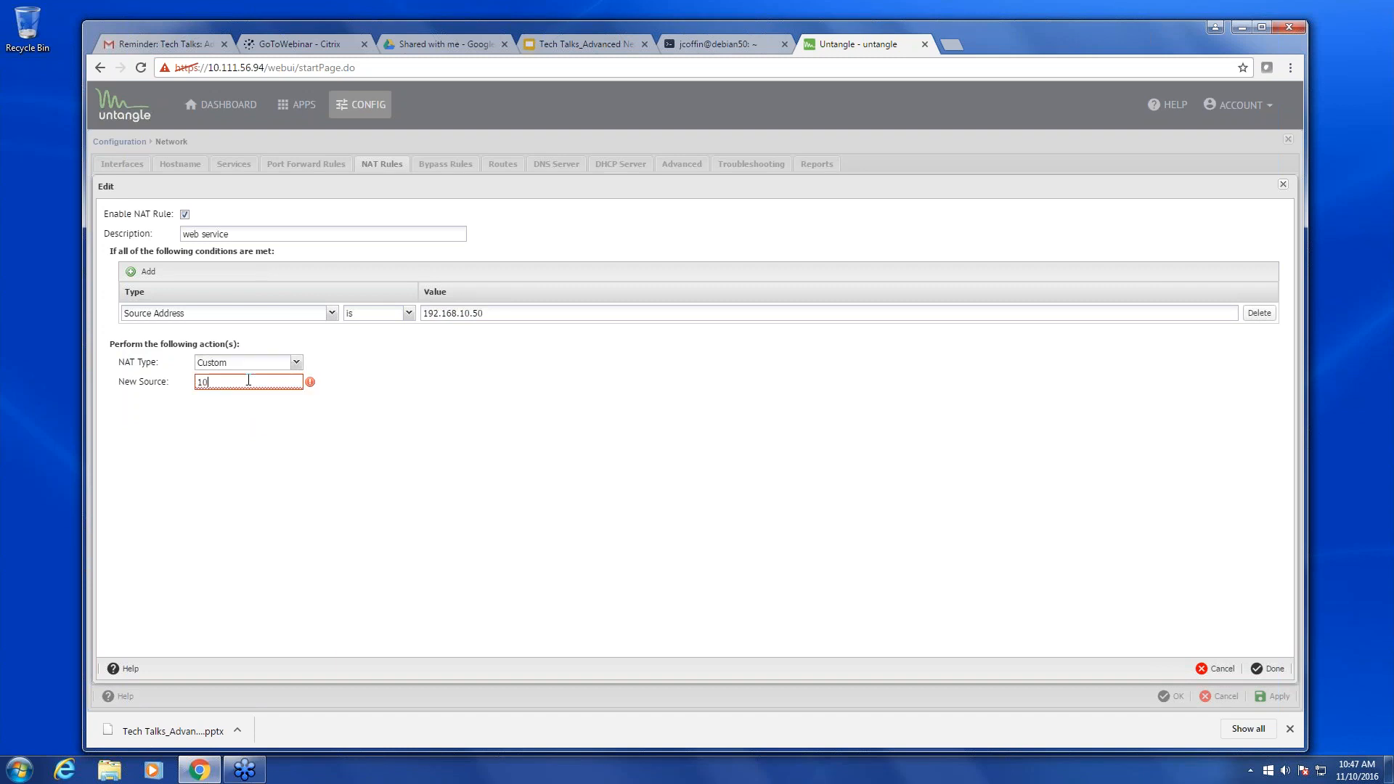
type(".111.56.26")
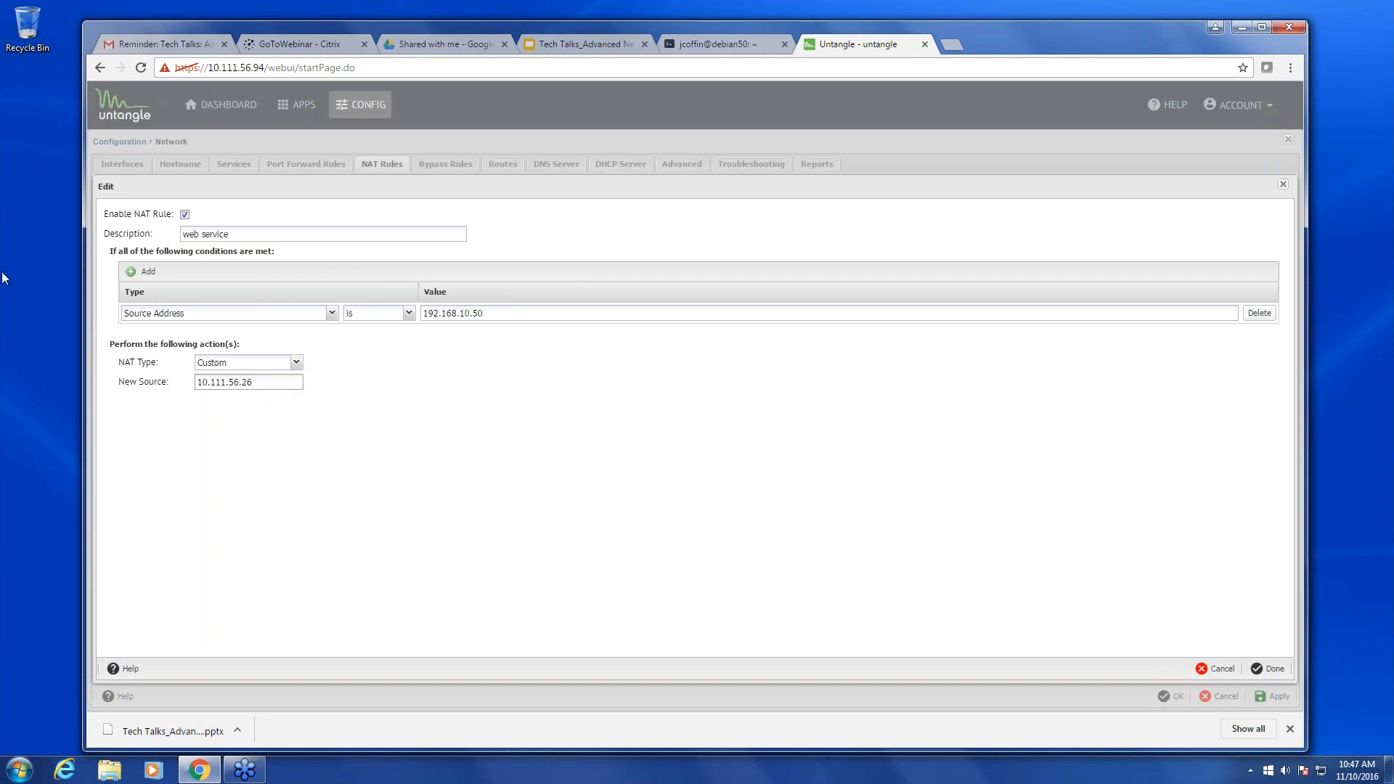
left_click(1266, 668)
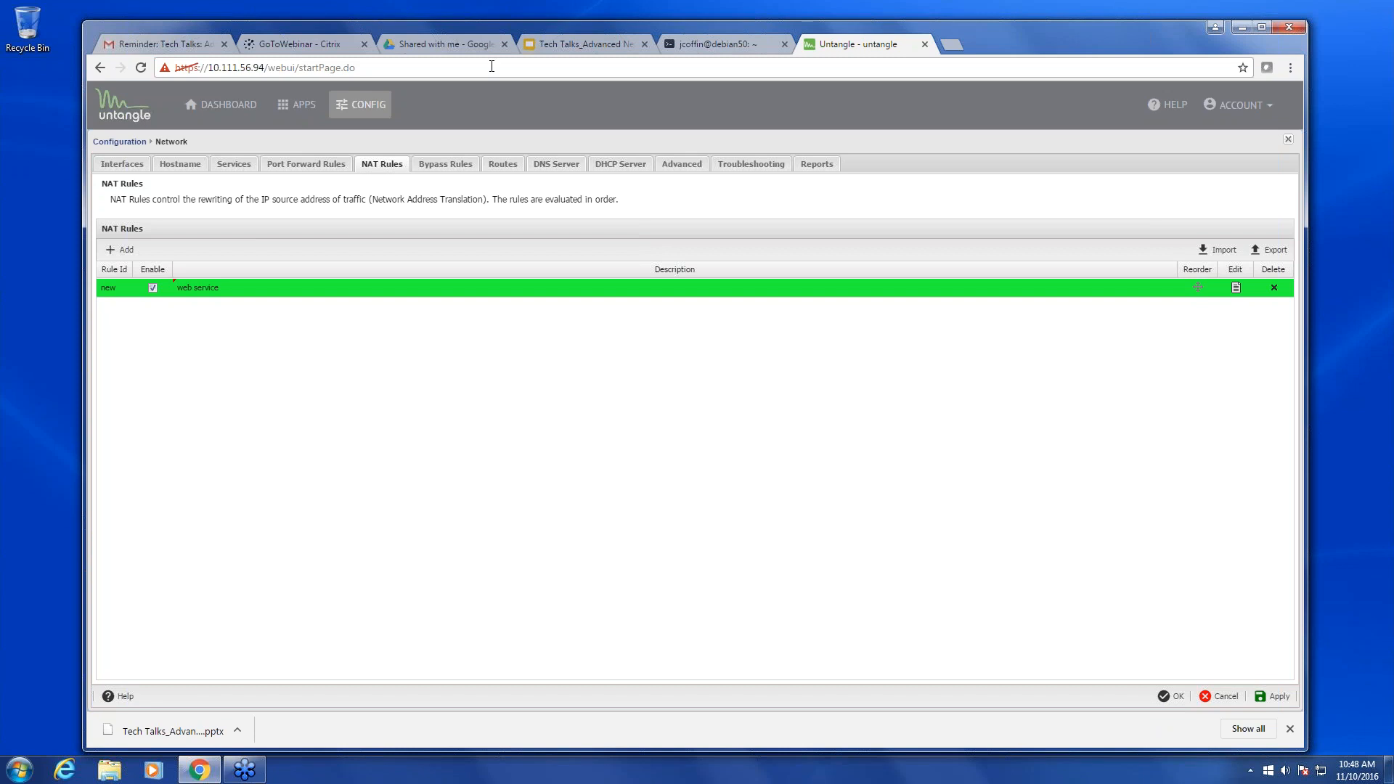
- Glance at the presentation, then review the web service NAT rule's new source 10.111.56.26
left_click(566, 44)
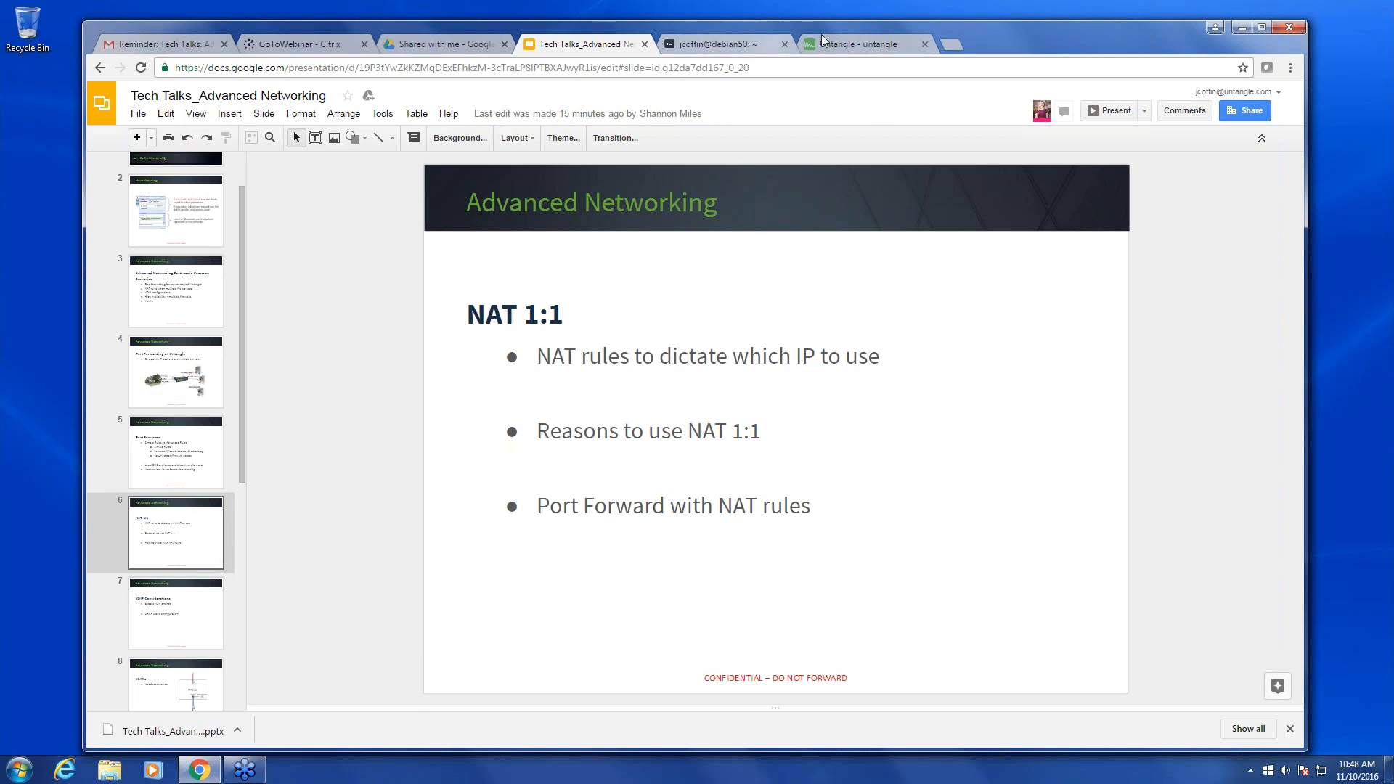
left_click(871, 45)
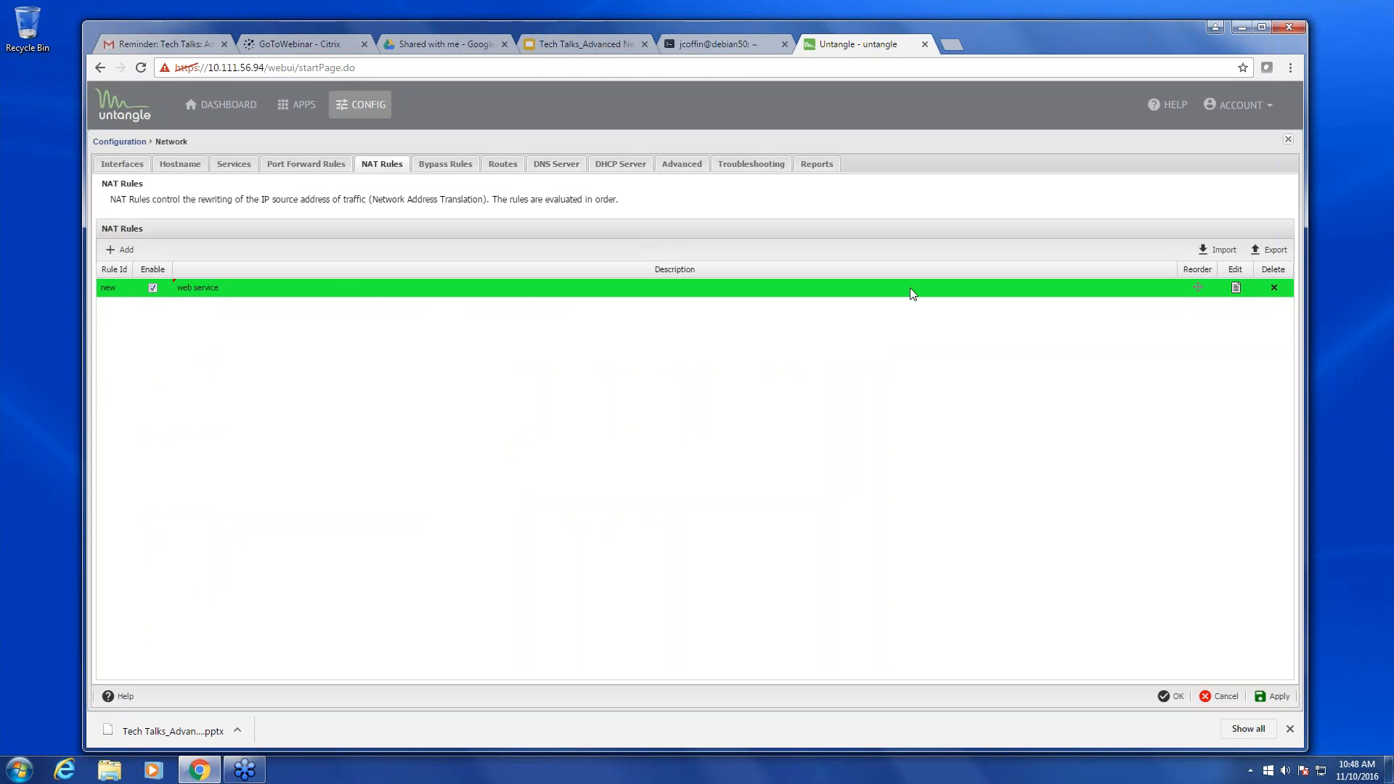
left_click(1234, 288)
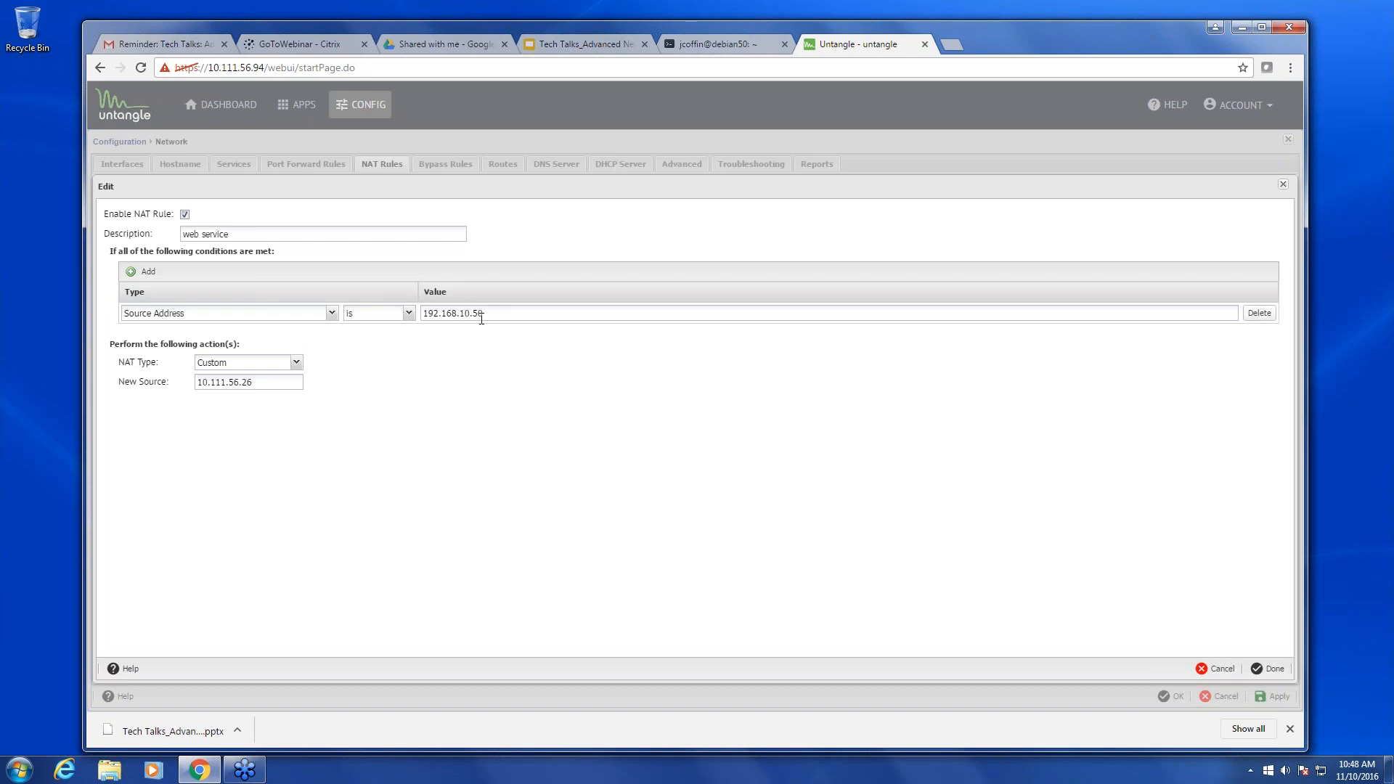
left_click_drag(275, 382, 135, 386)
left_click(1282, 185)
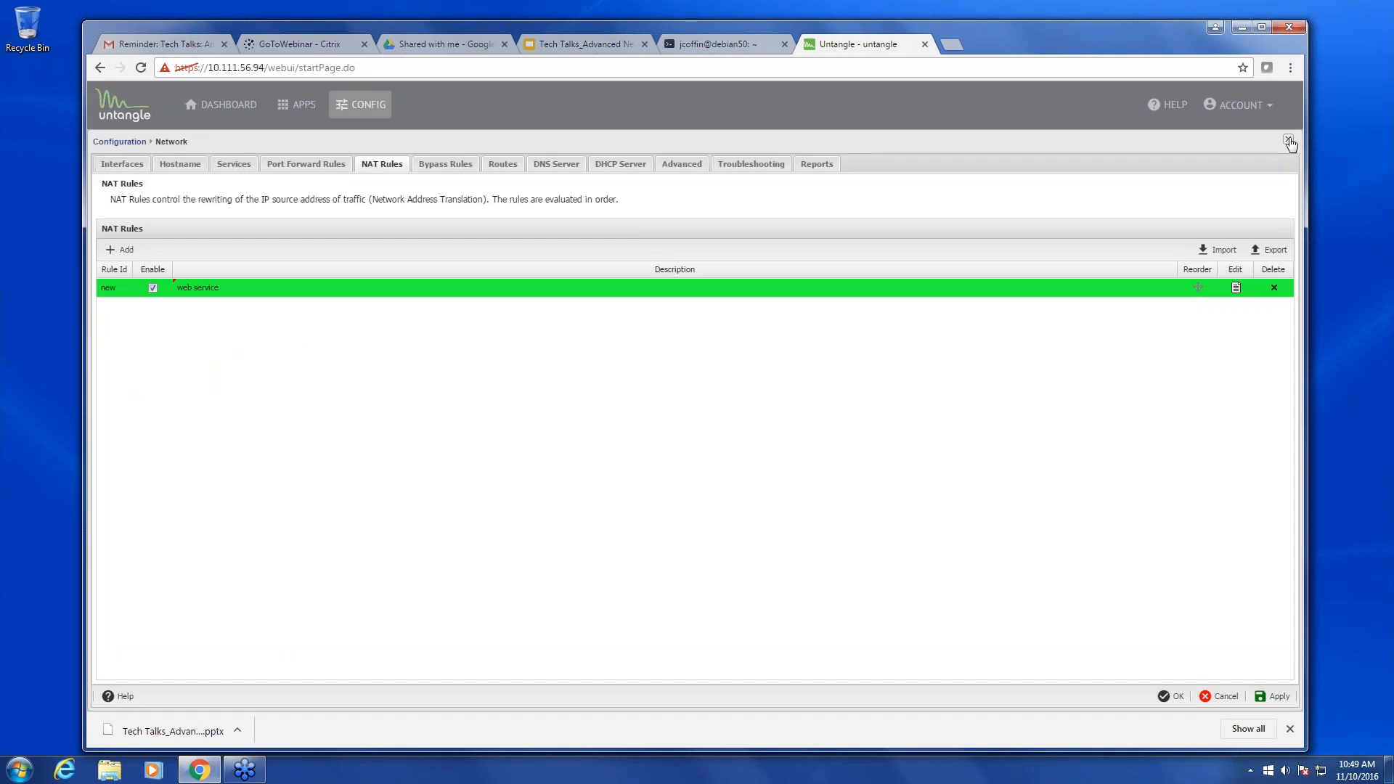
- Close the network settings, discard the unsaved changes, and return to the presentation
left_click(1286, 140)
left_click(665, 425)
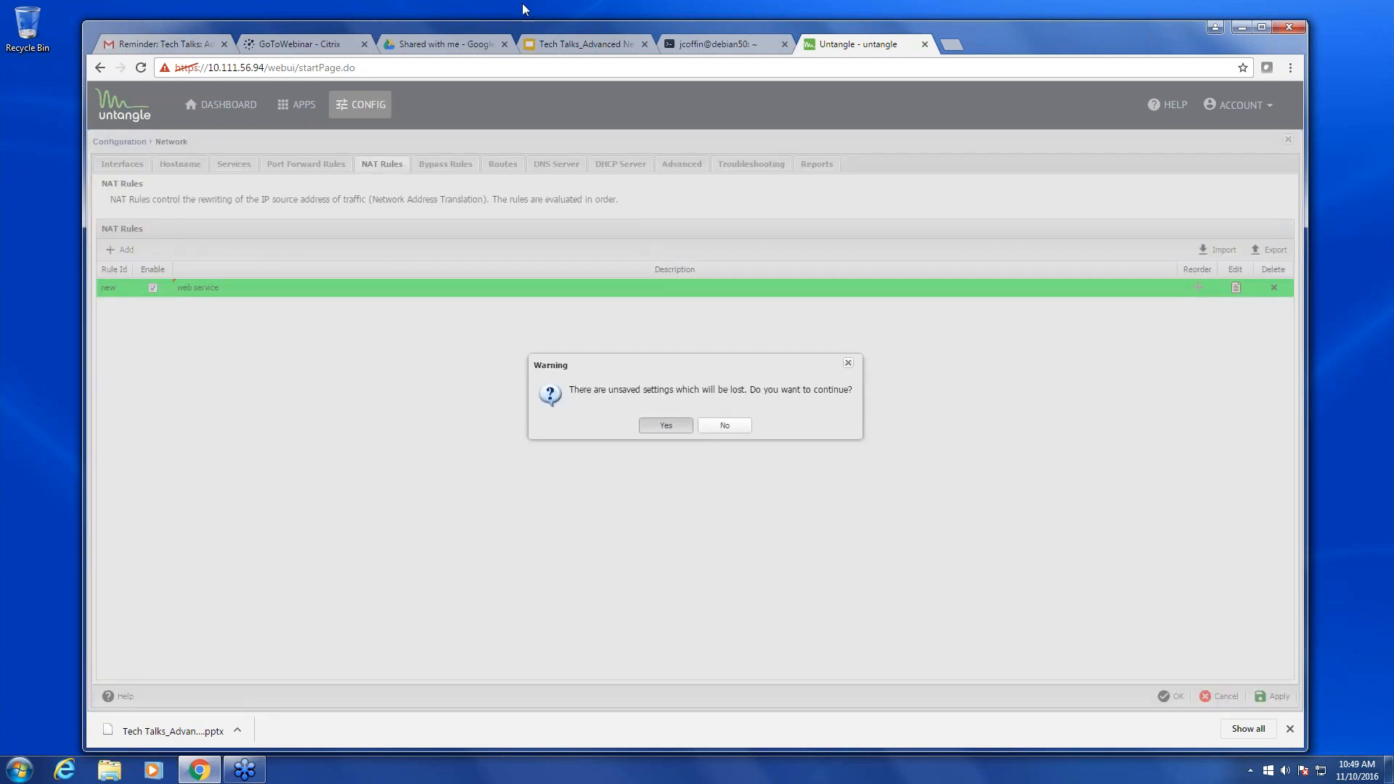
left_click(581, 44)
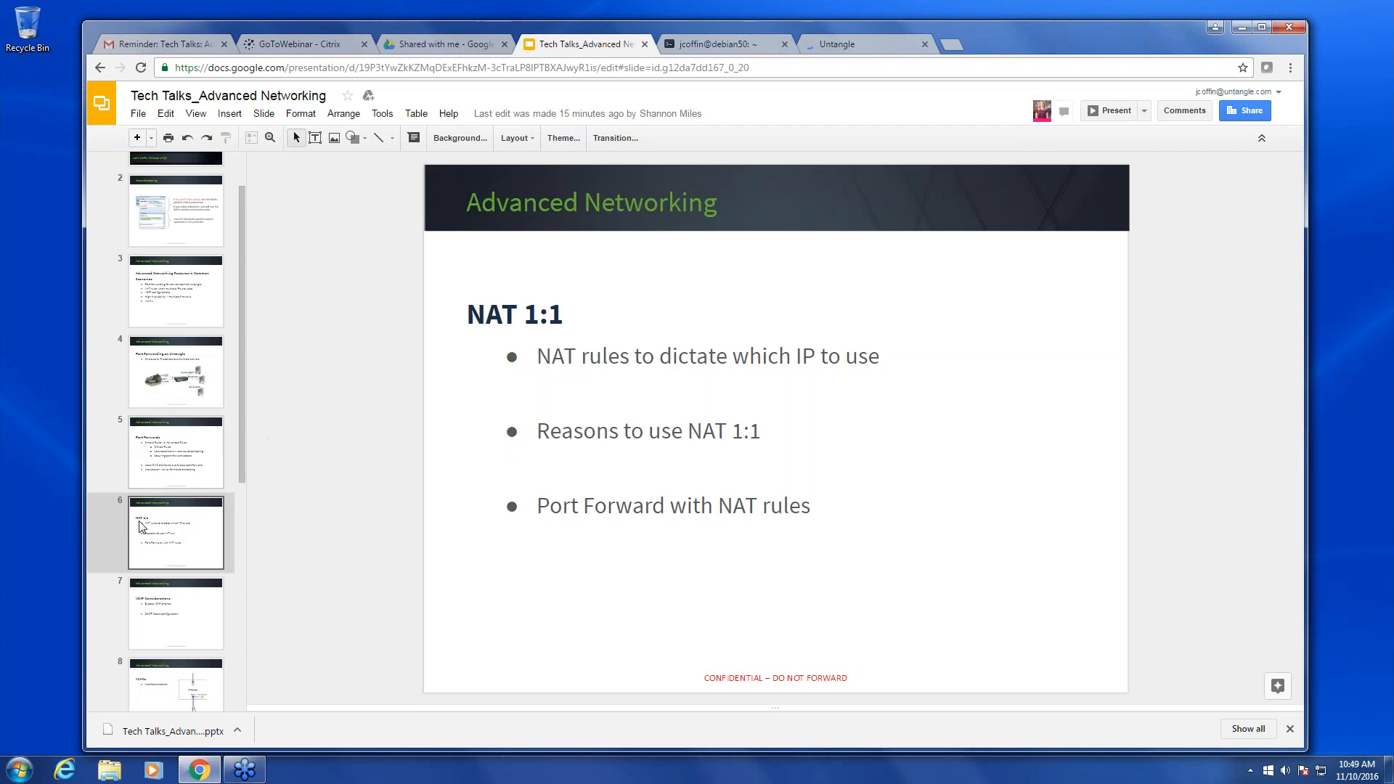
- Show slide 7, VOIP Considerations, then return to the Untangle dashboard
left_click(172, 618)
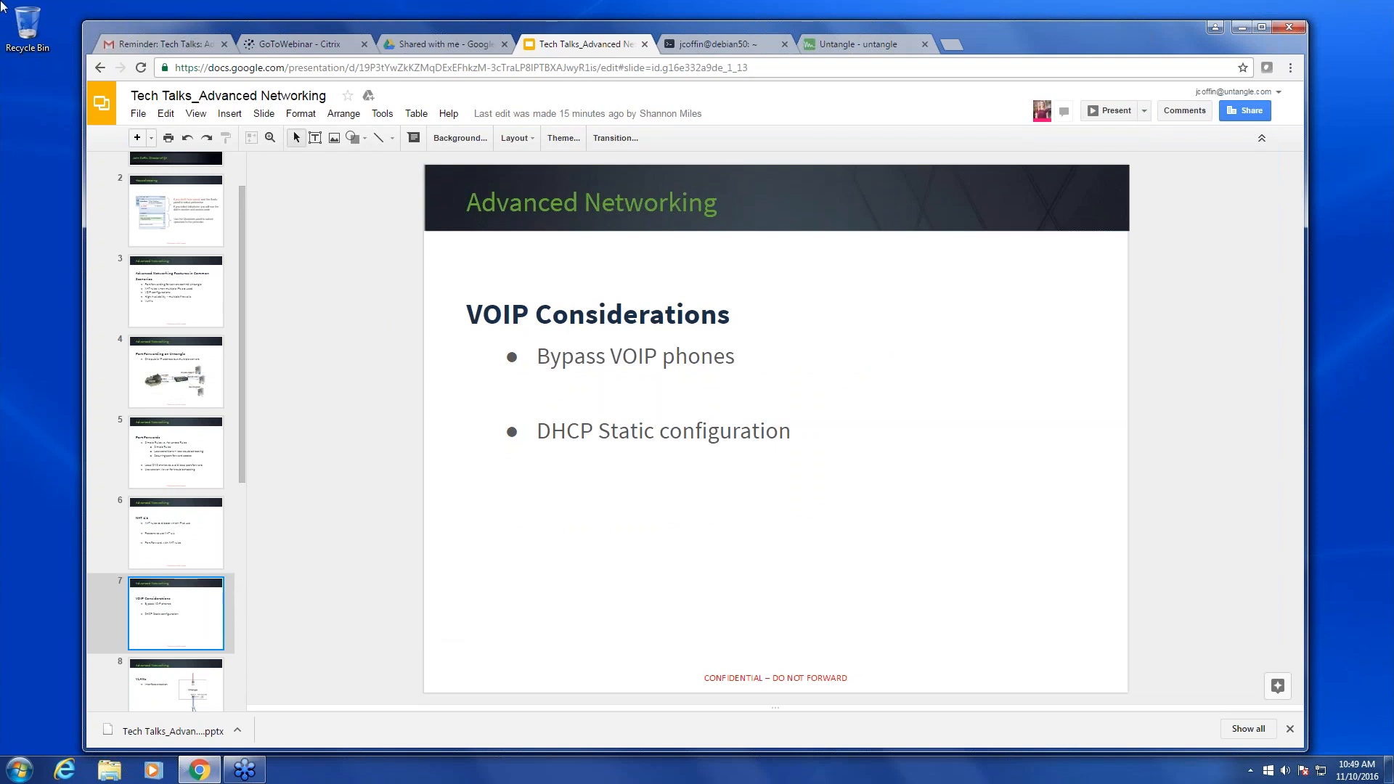
left_click(833, 50)
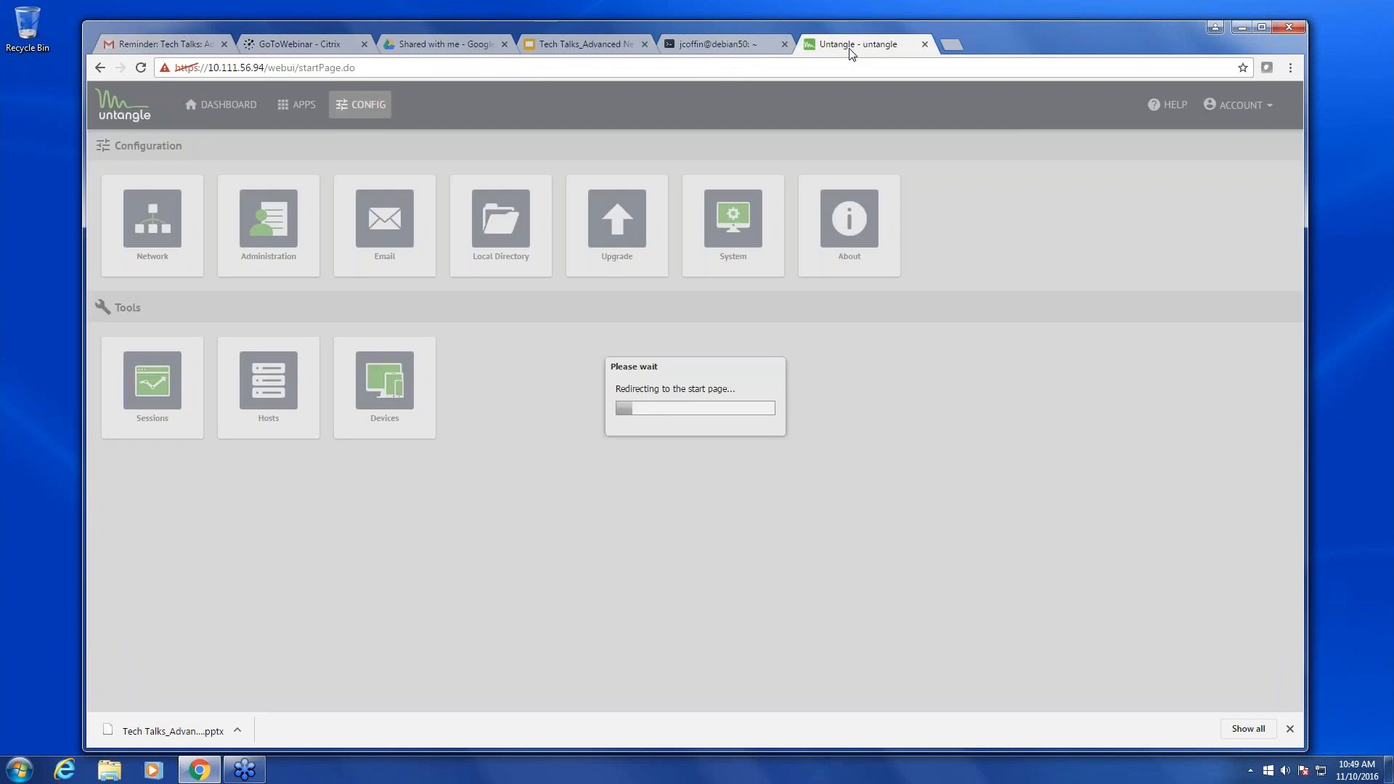
- Go to Config > Network and show the Bypass Rules list
left_click(354, 110)
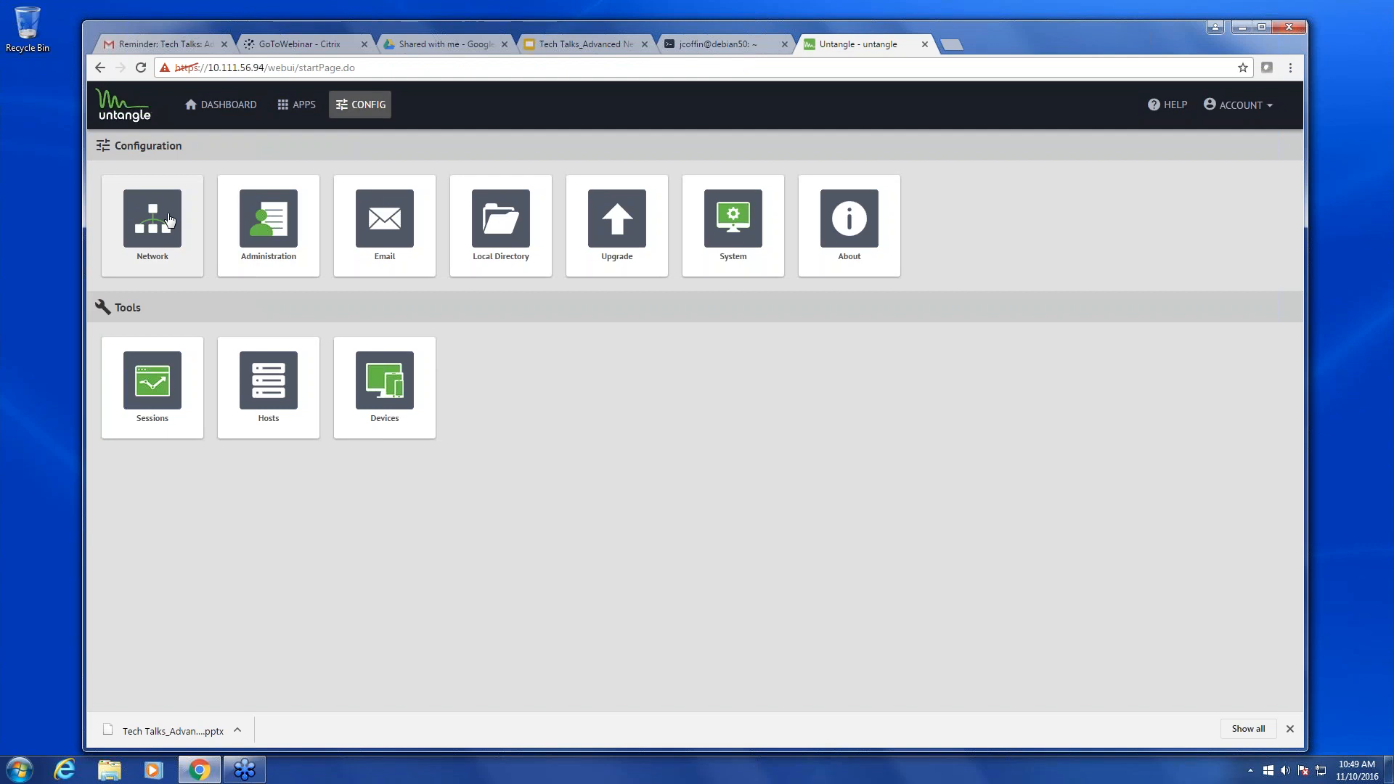
left_click(174, 218)
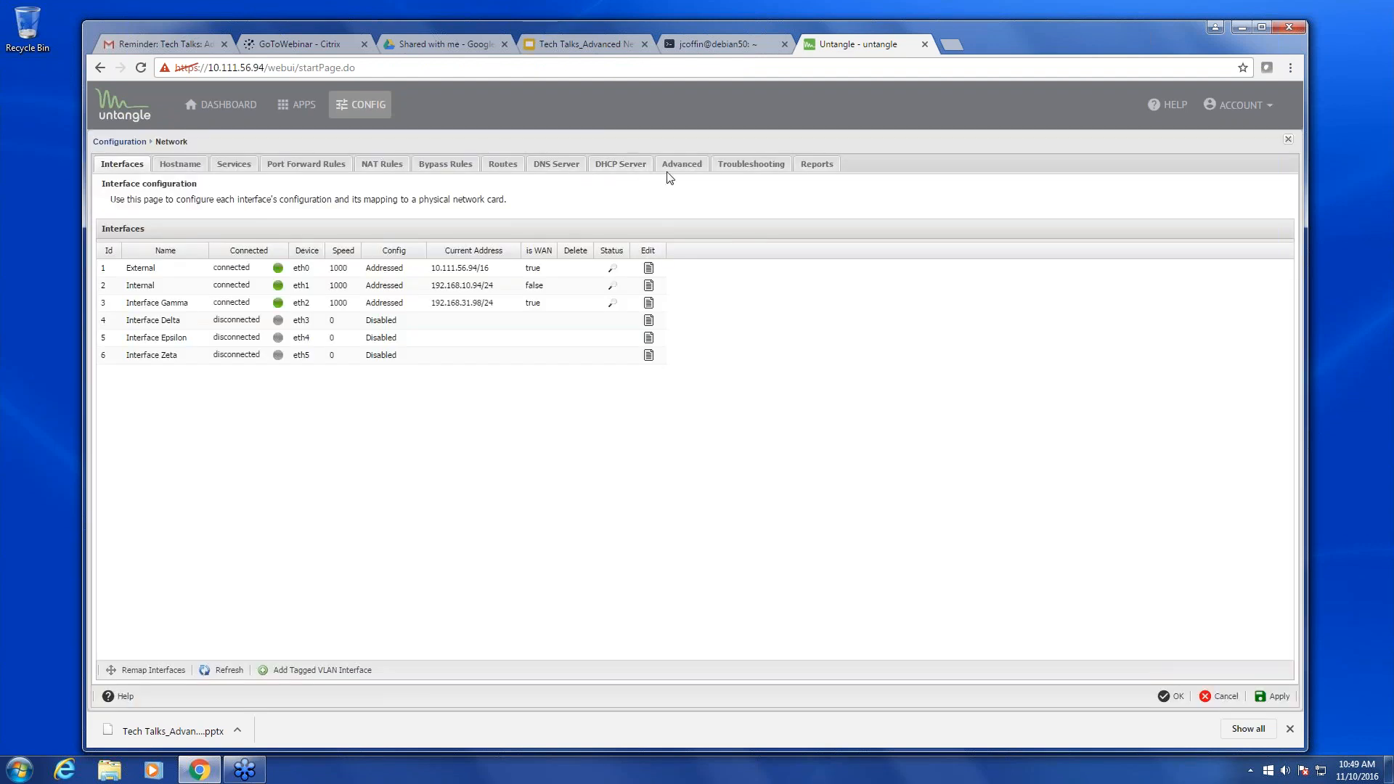
left_click(451, 169)
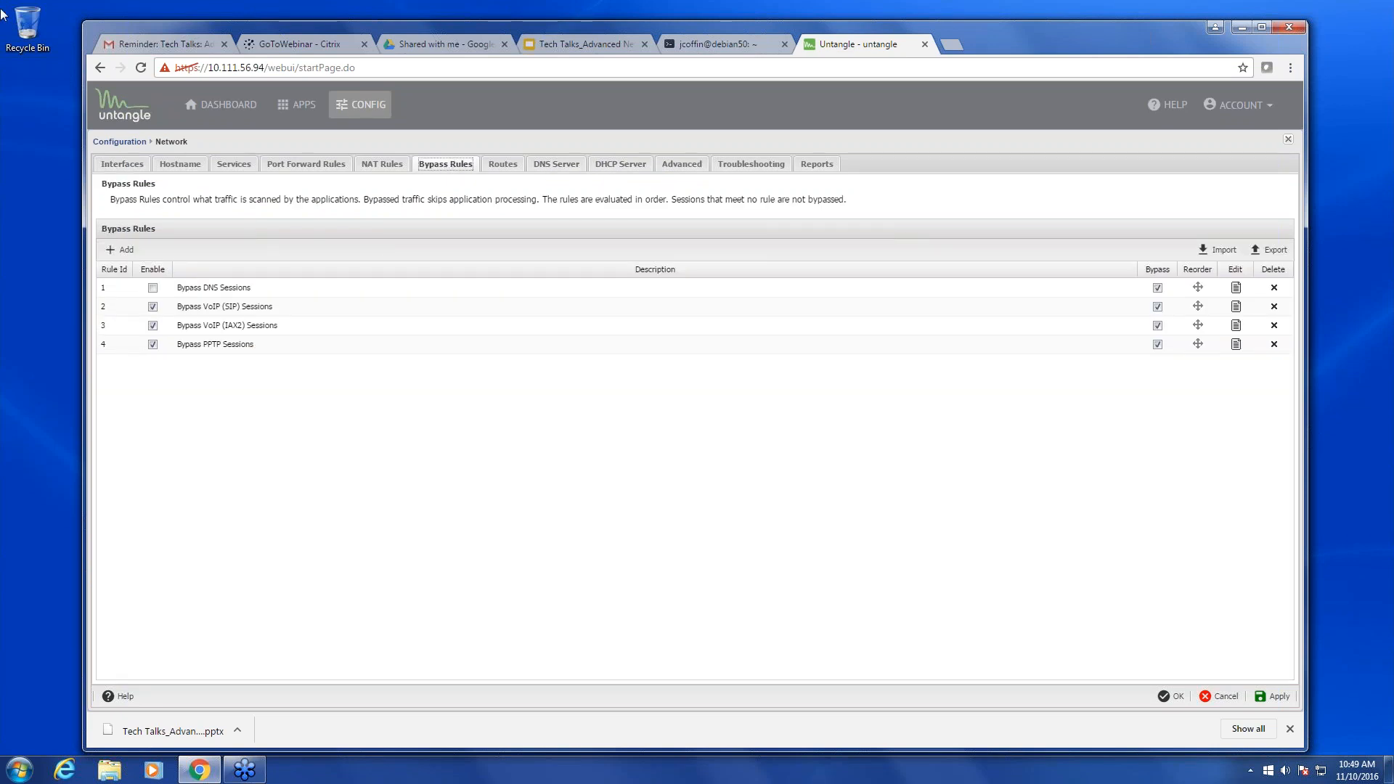
- Add rule 'bypass phone' matching source addresses 192.168.10.200-192.168.10.250
left_click(131, 252)
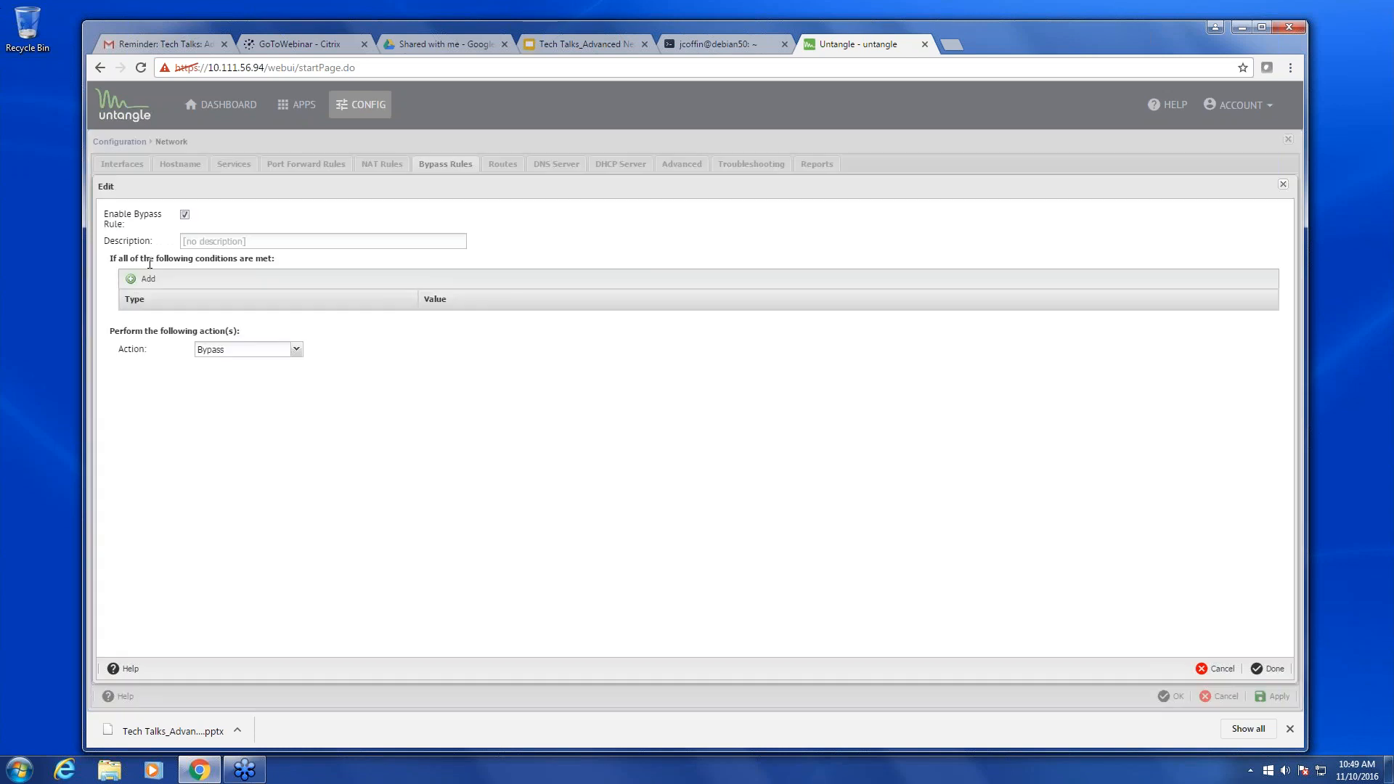
left_click(235, 246)
type("bypass phone")
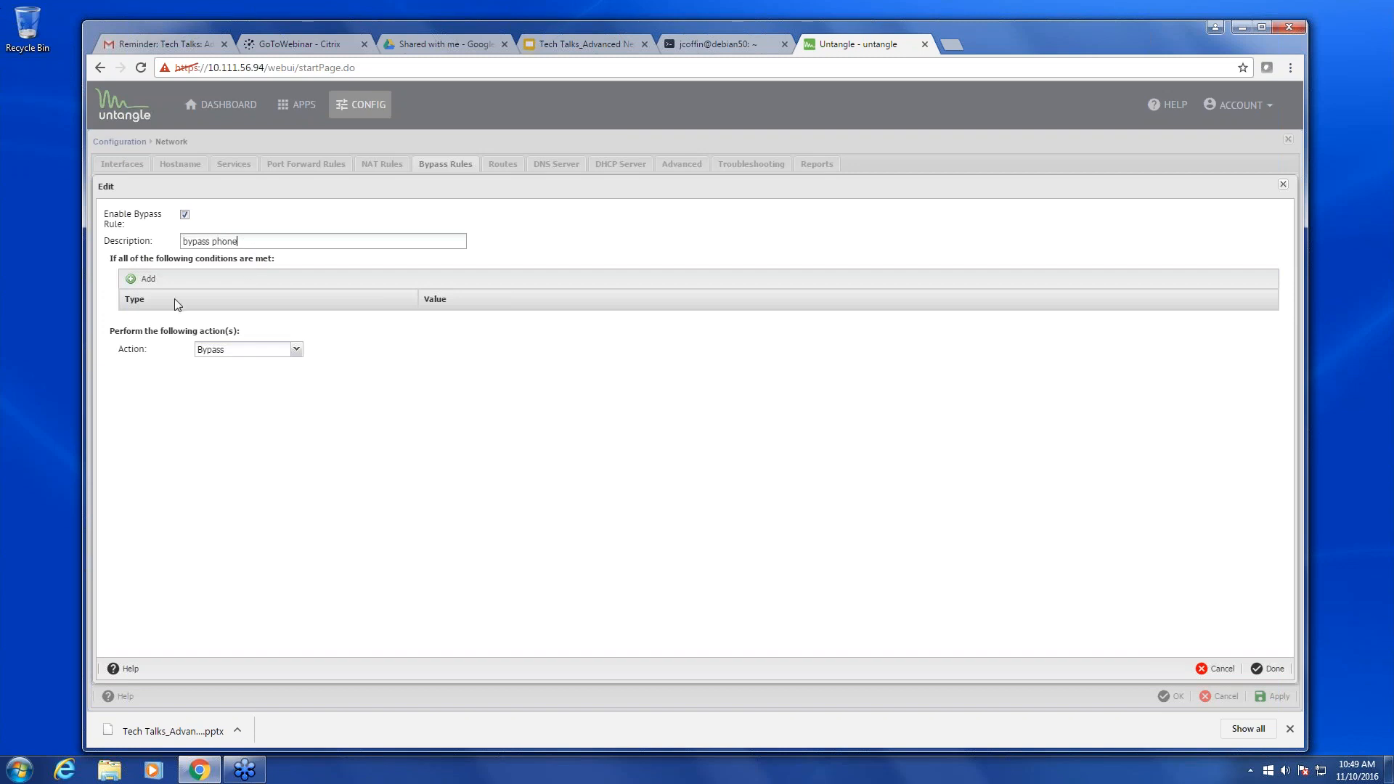
left_click(146, 279)
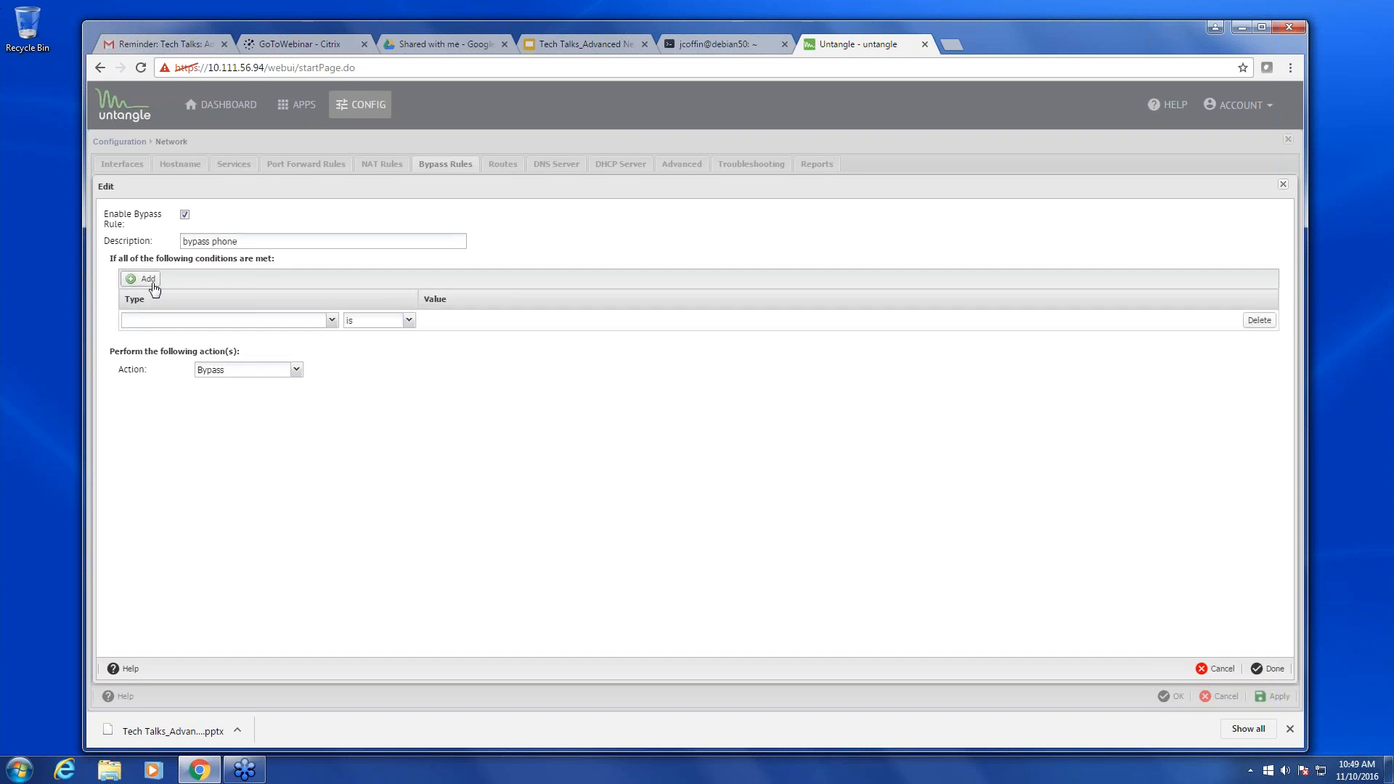
left_click(200, 321)
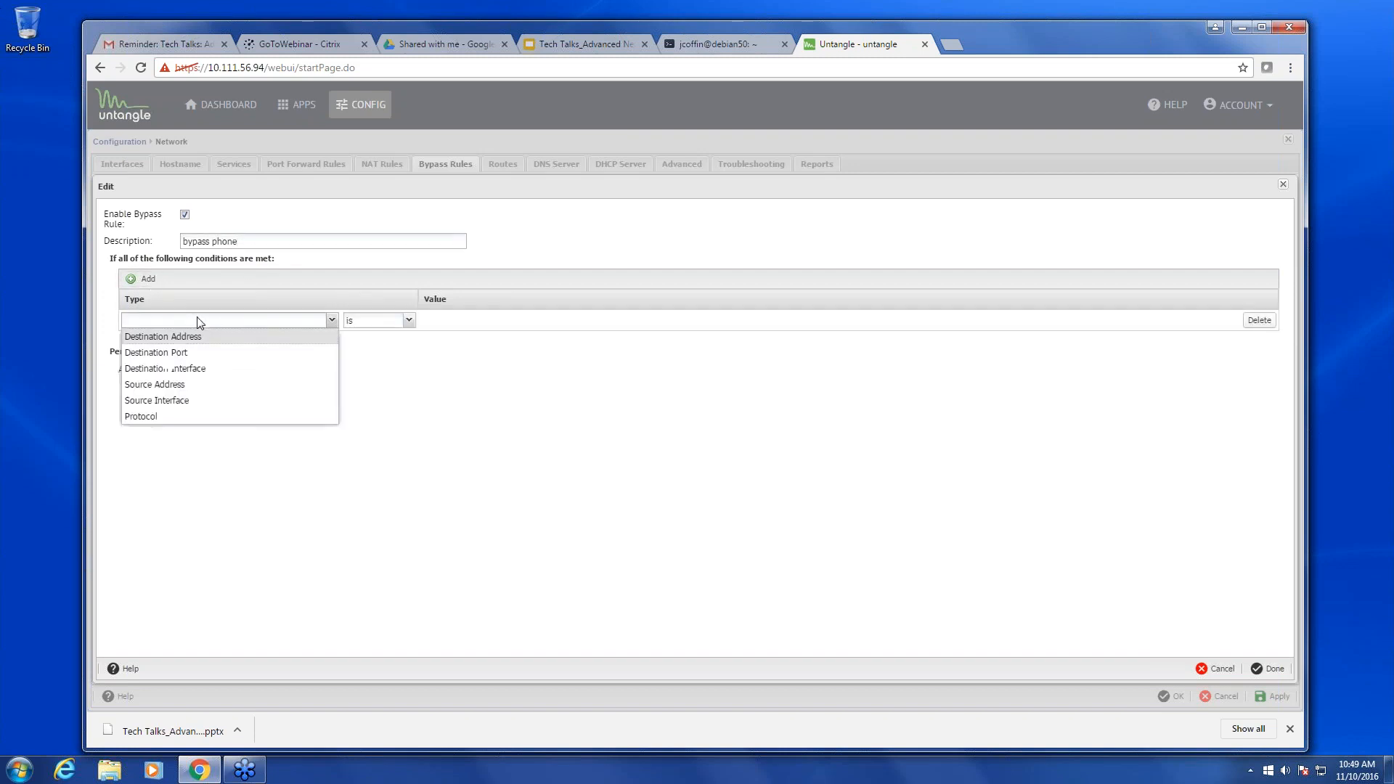
left_click(192, 387)
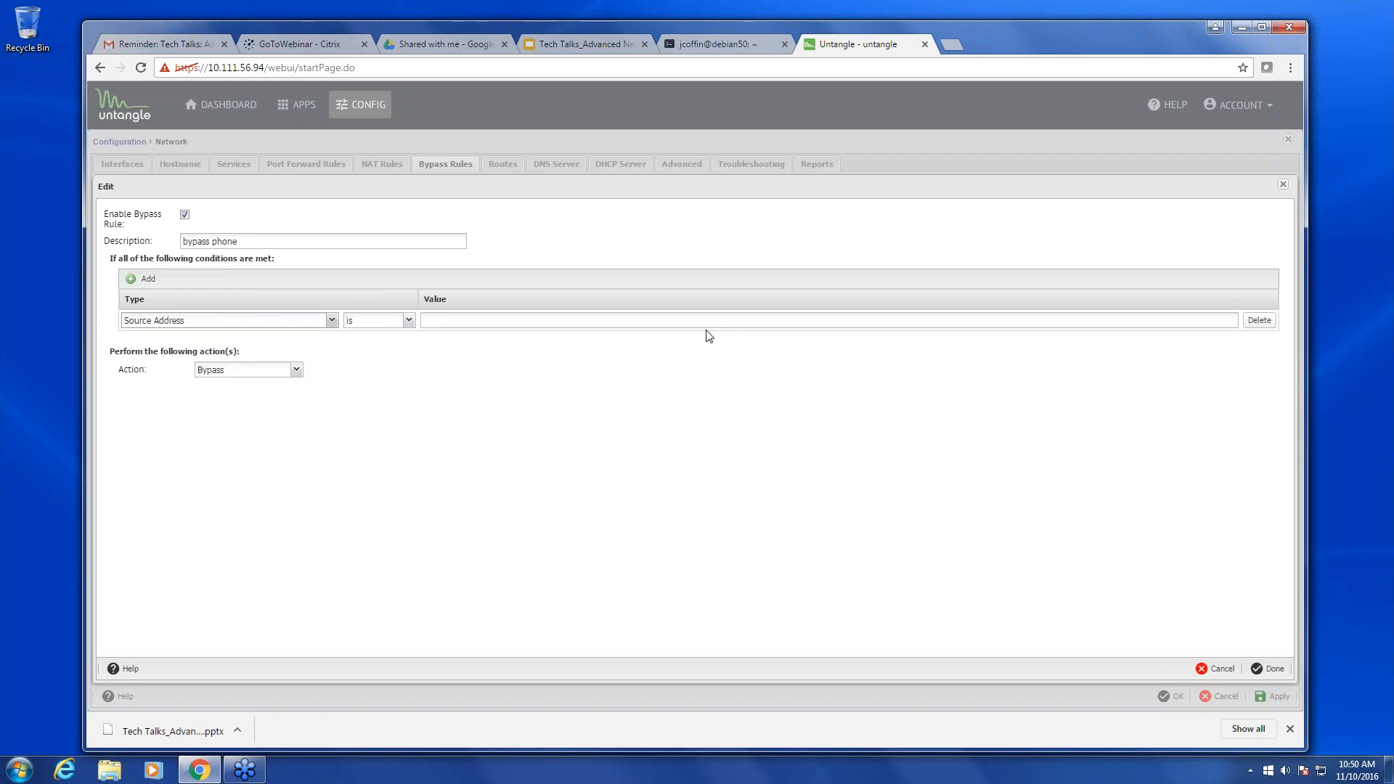
left_click(594, 326)
type("192.1")
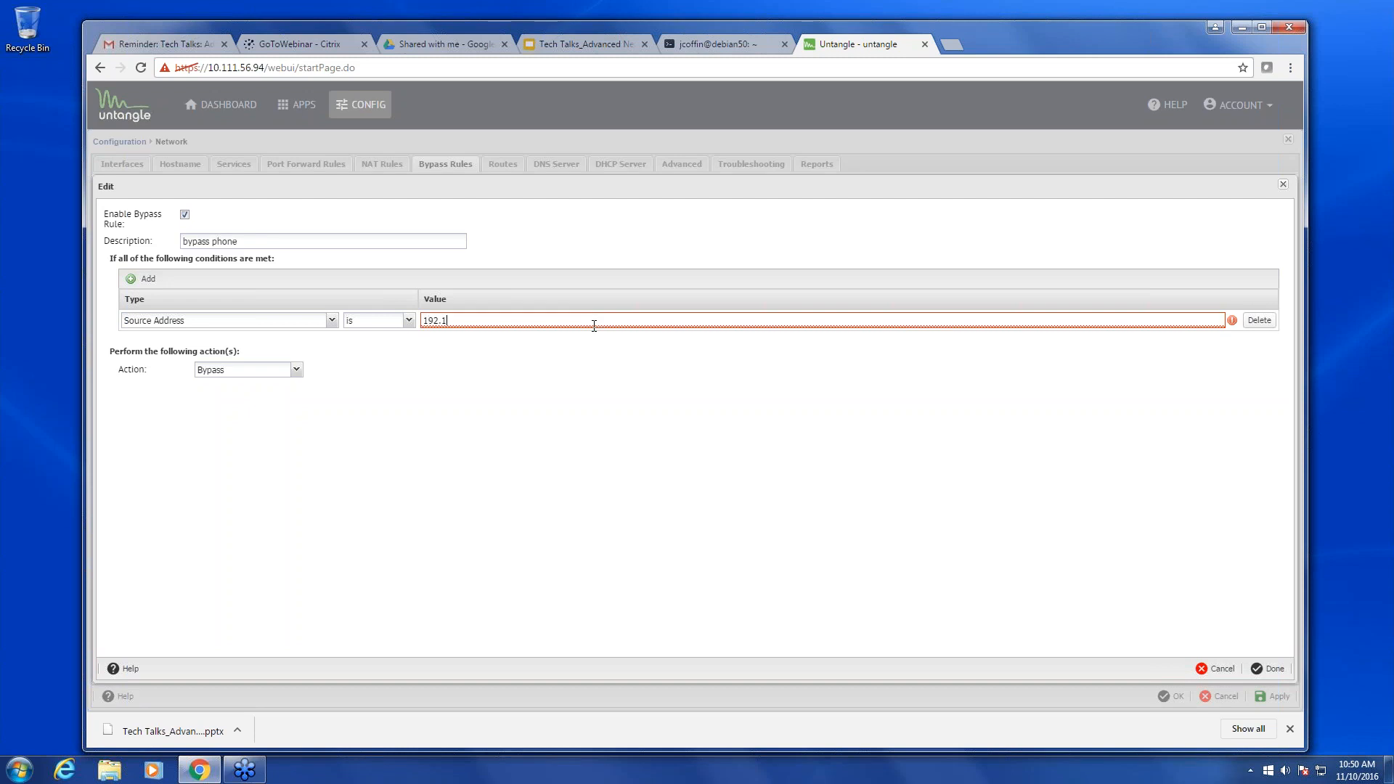
type("68.10.200-192.168.10.20")
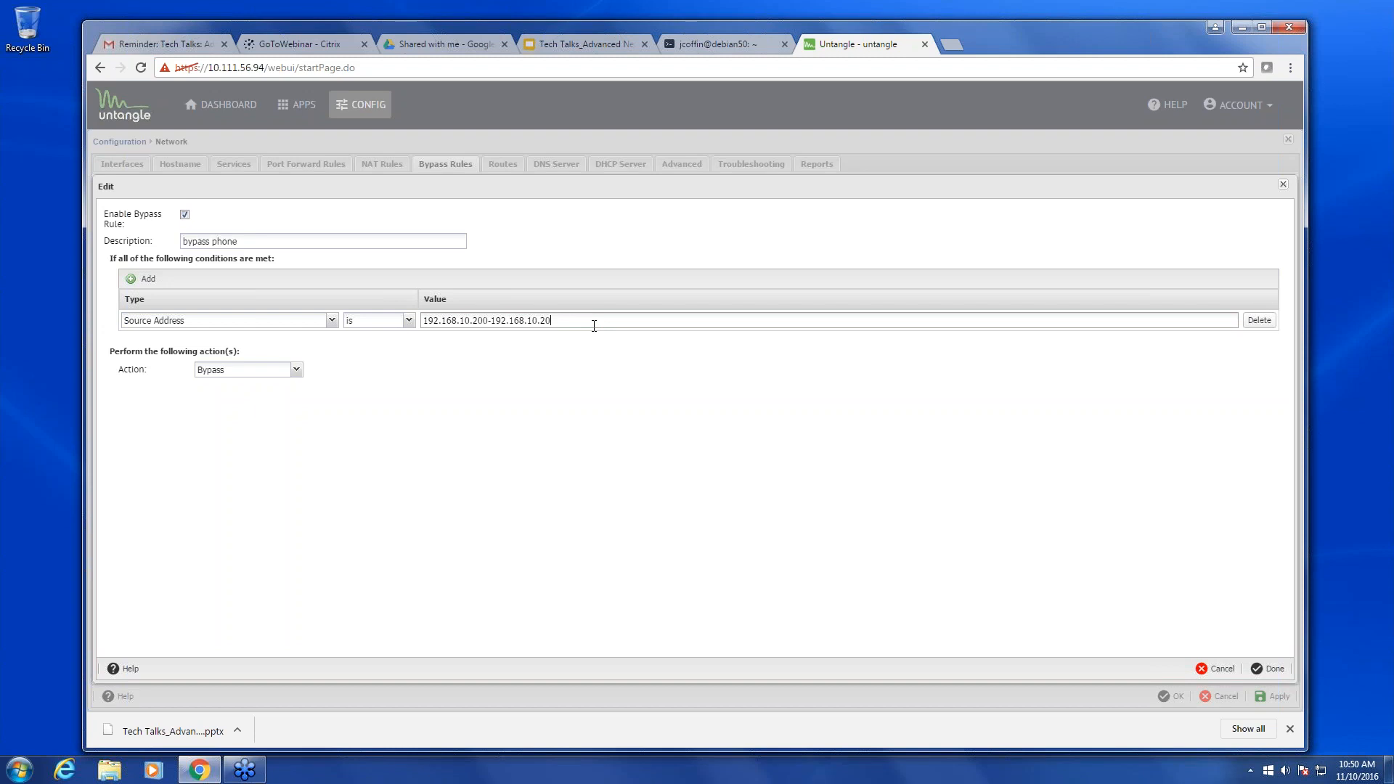
type("50")
left_click(1270, 669)
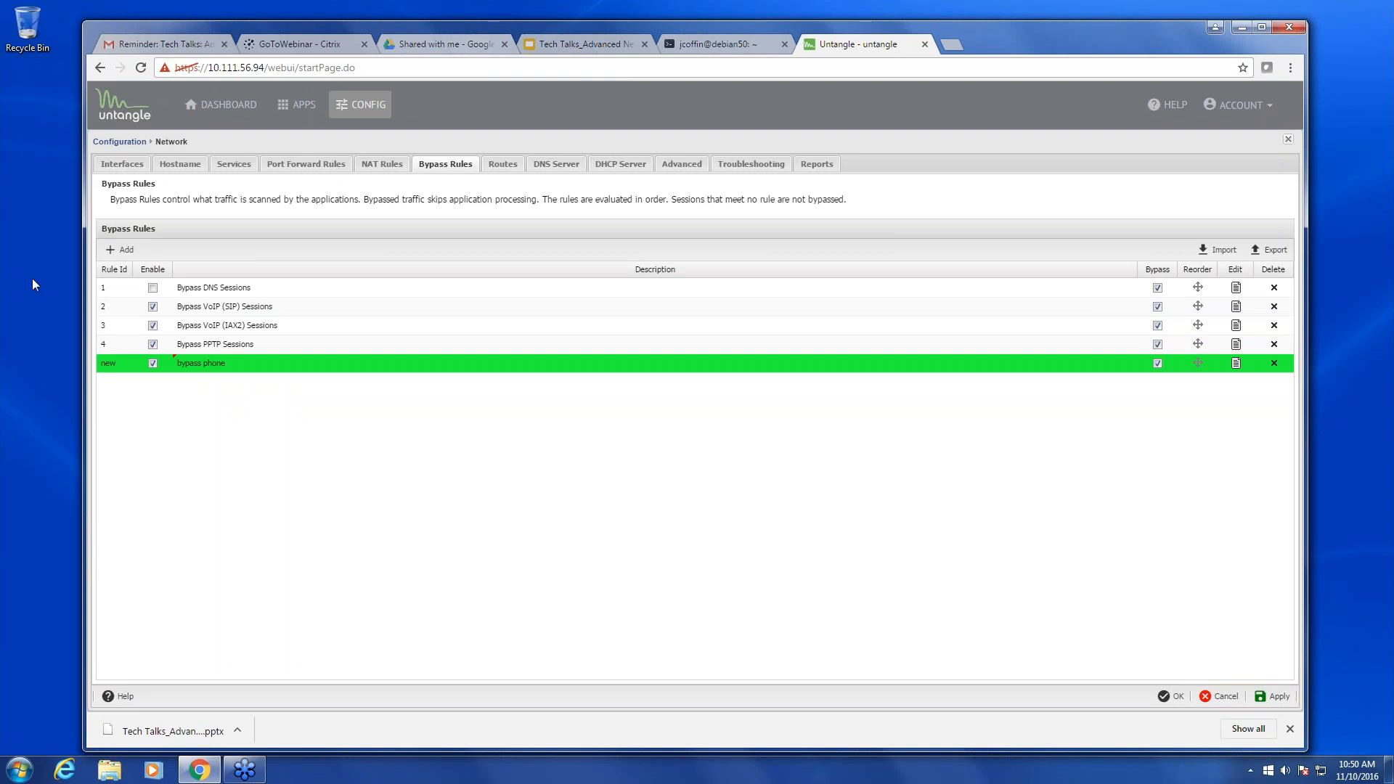
- Draft another bypass rule with a Destination Port 5060 condition
left_click(127, 250)
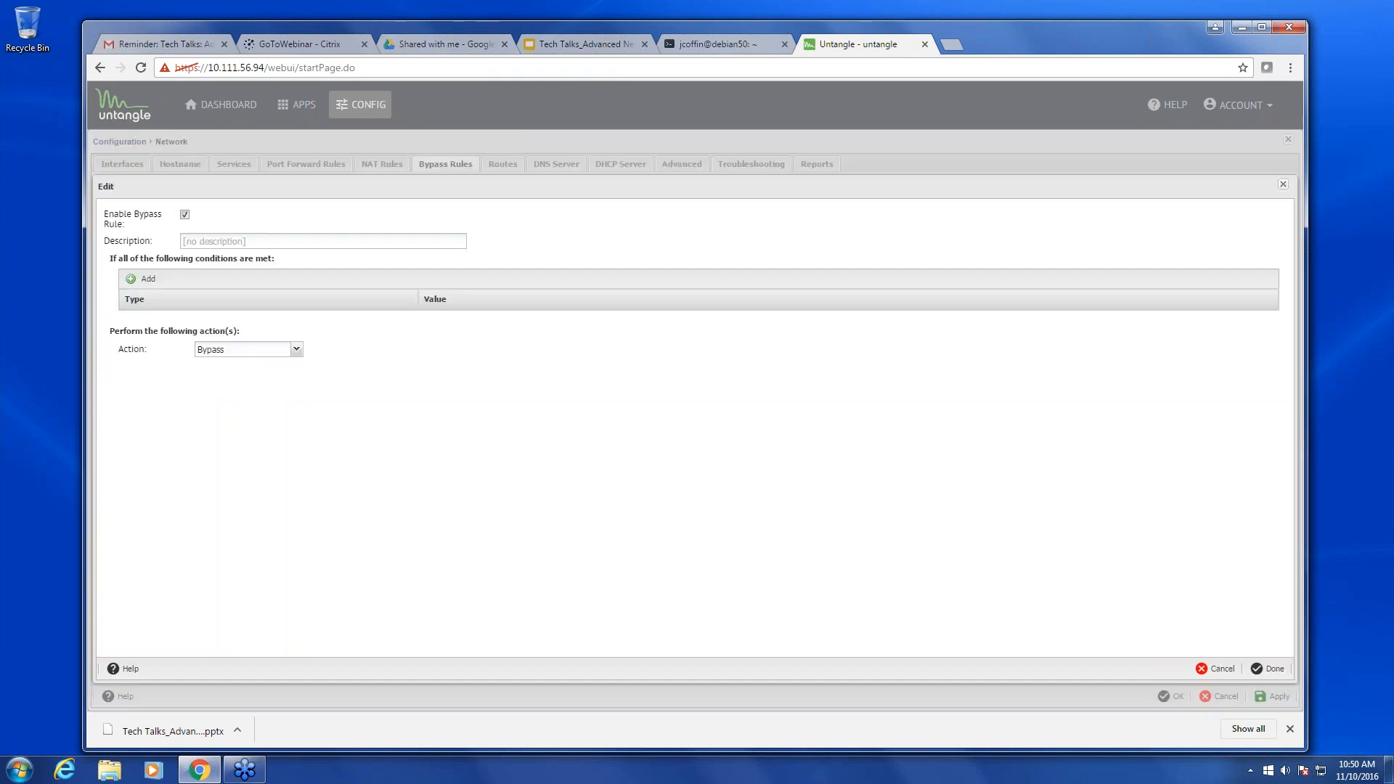
left_click(131, 279)
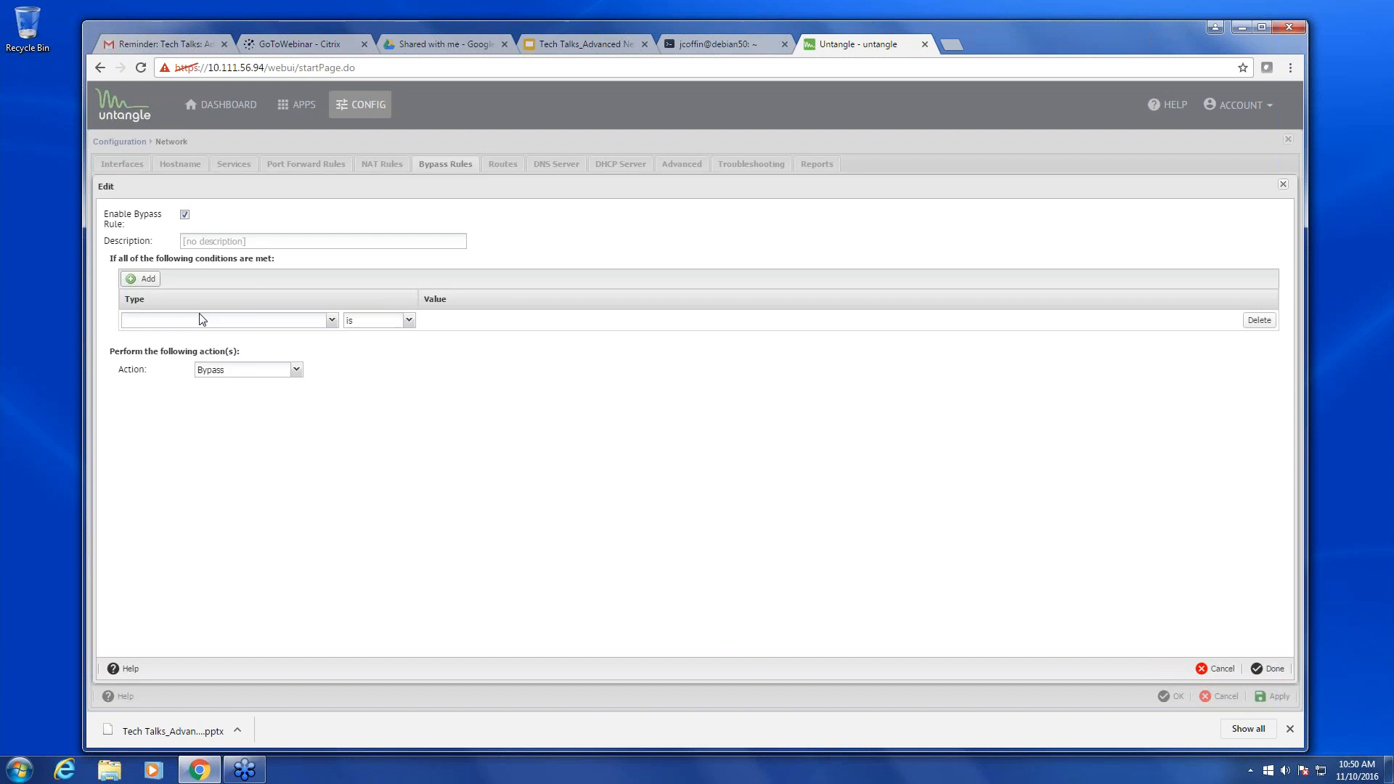
left_click(225, 320)
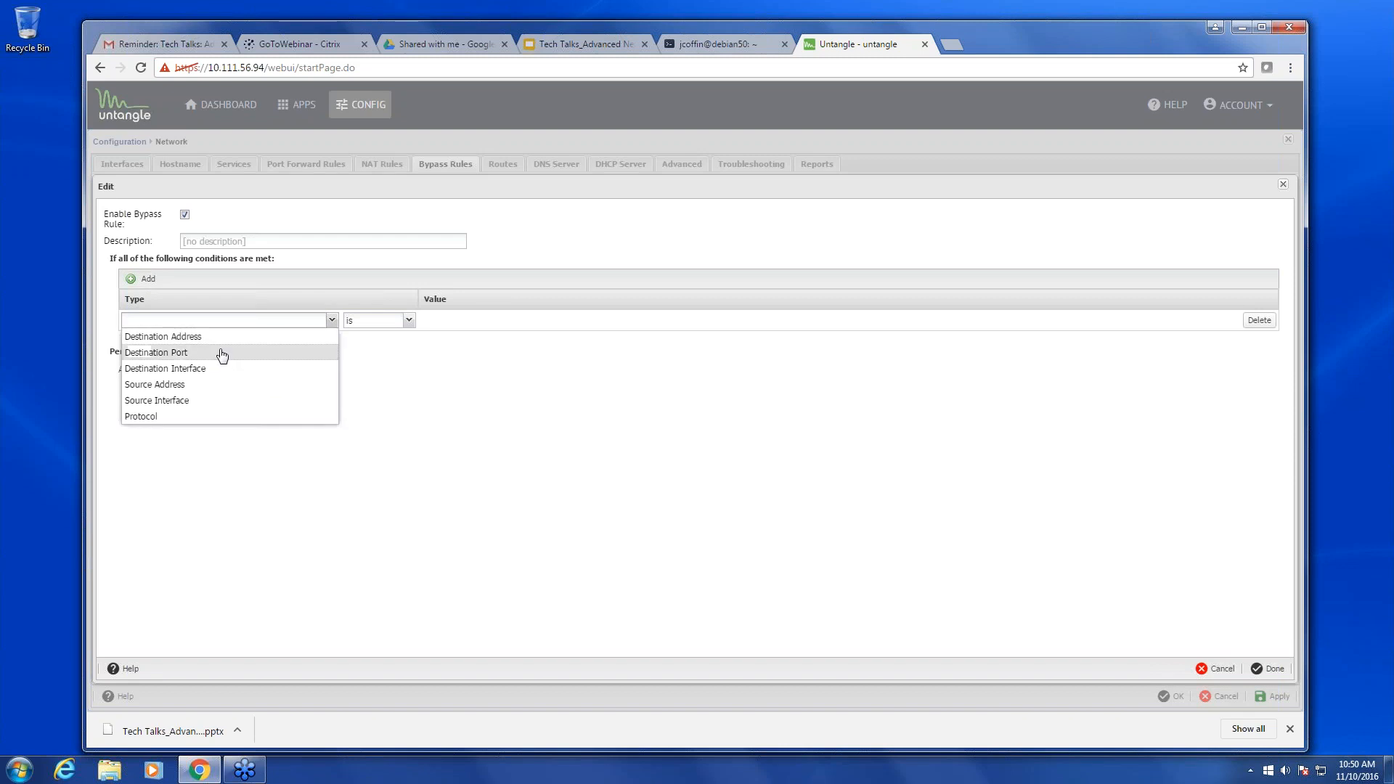
left_click(221, 354)
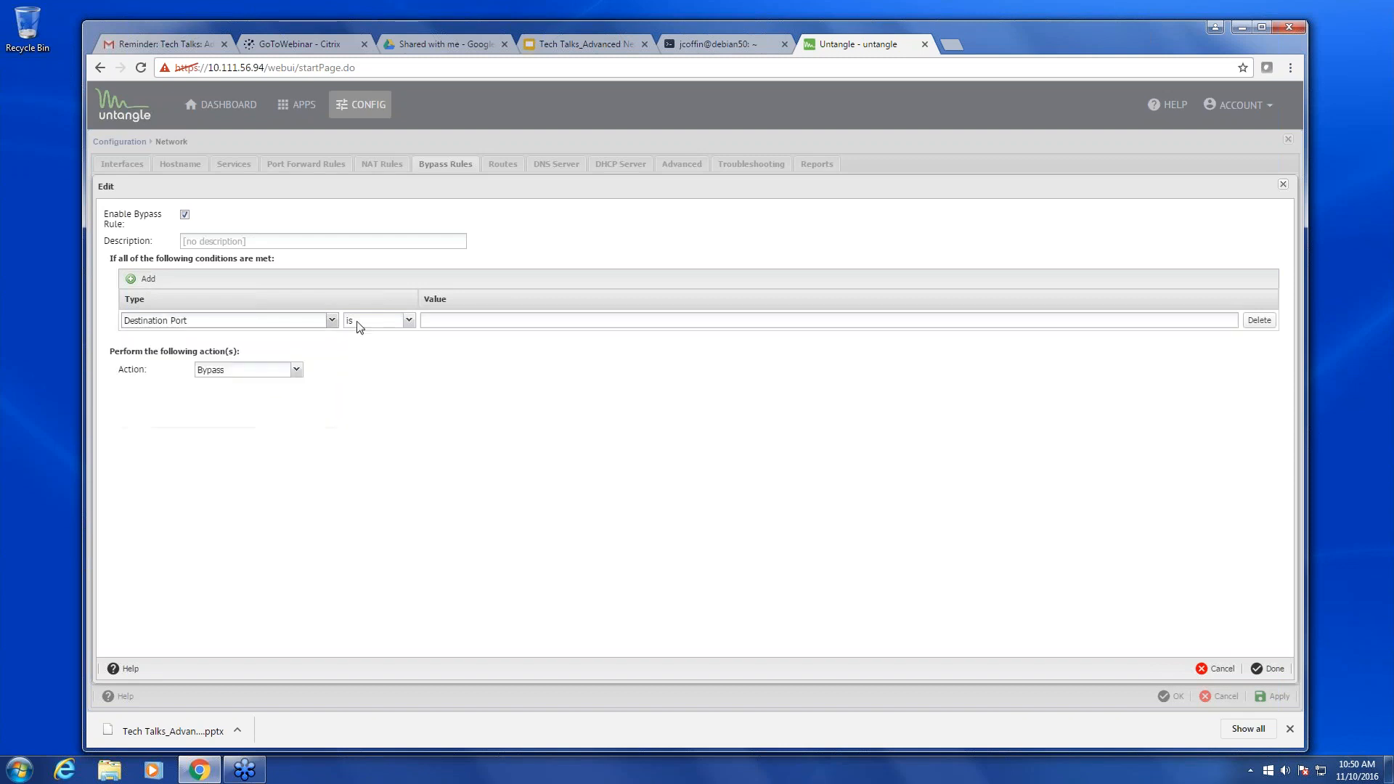
left_click(446, 321)
type("5060")
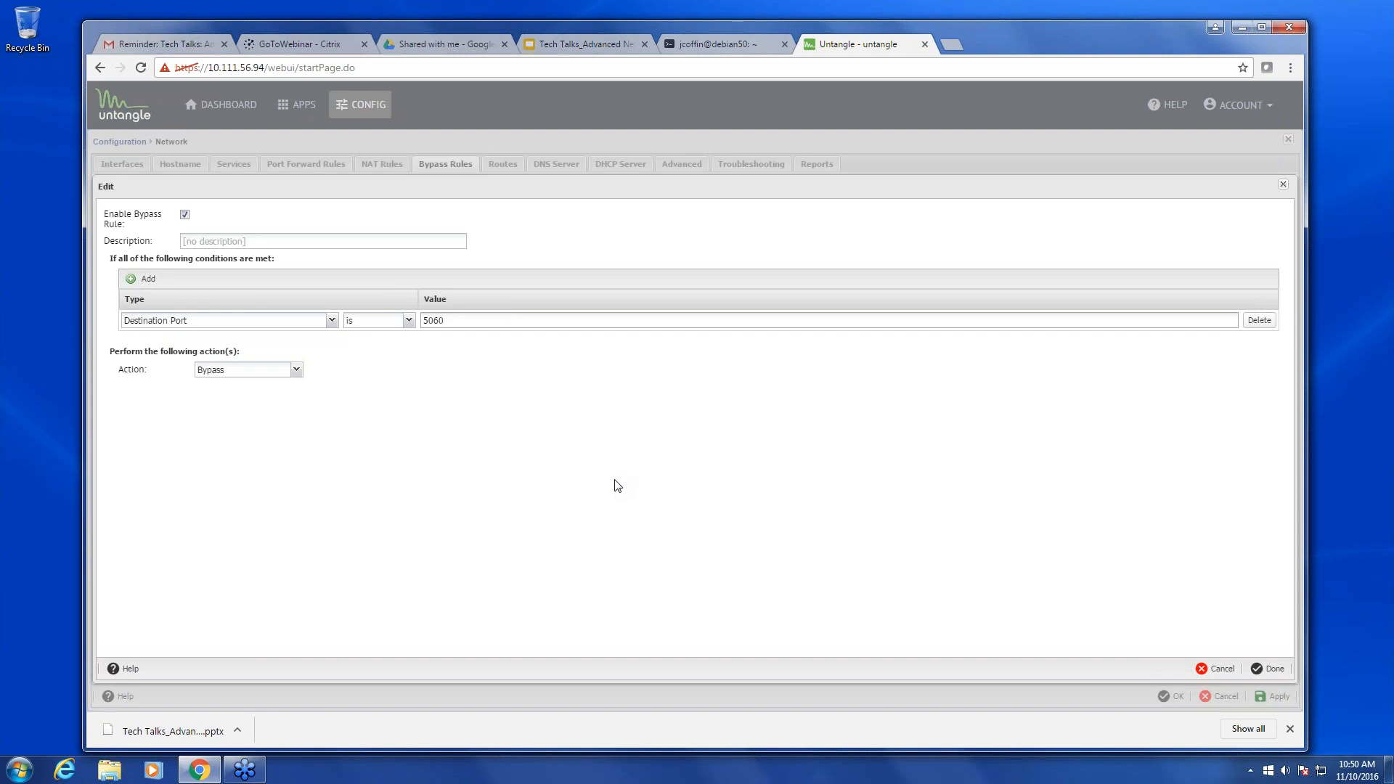
- Discard the unsaved port 5060 draft and switch to Google Drive's Shared with me files
left_click(1221, 679)
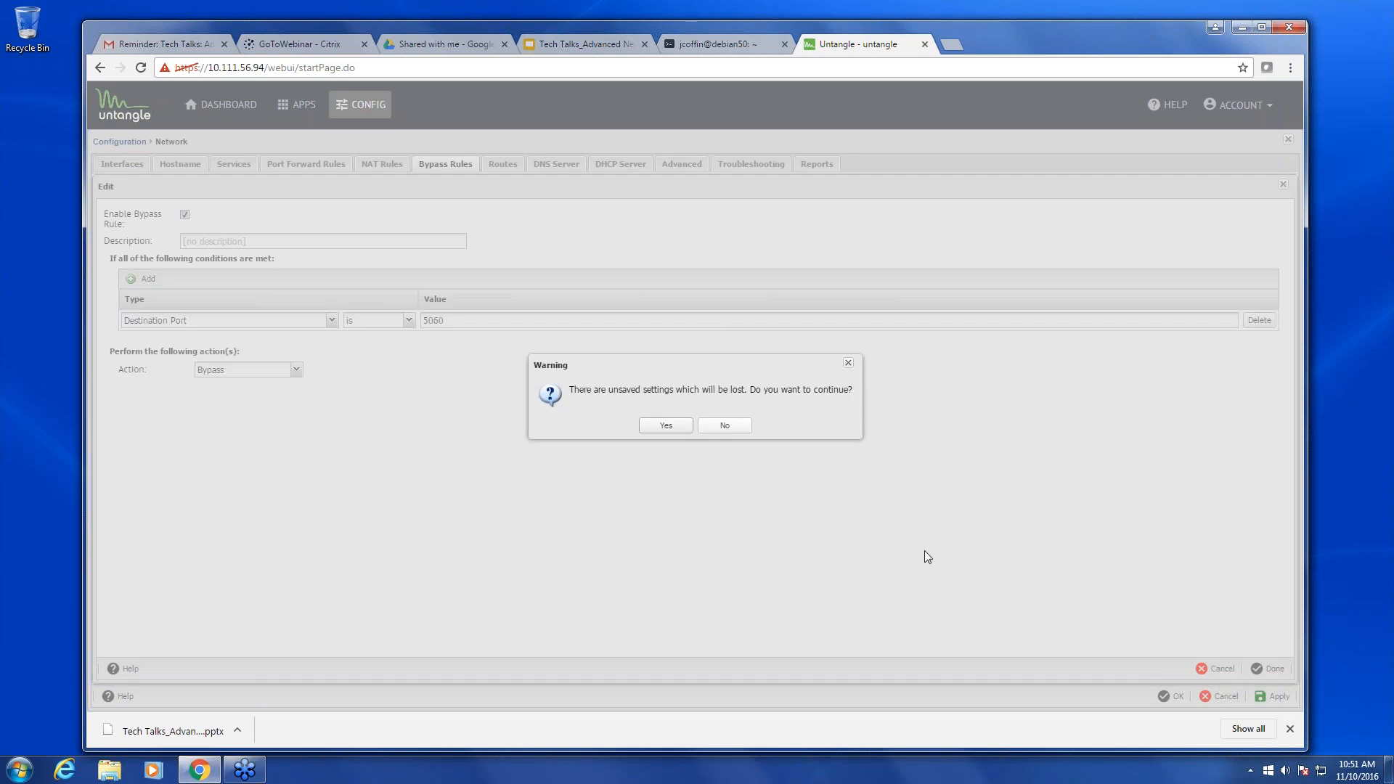
left_click(684, 428)
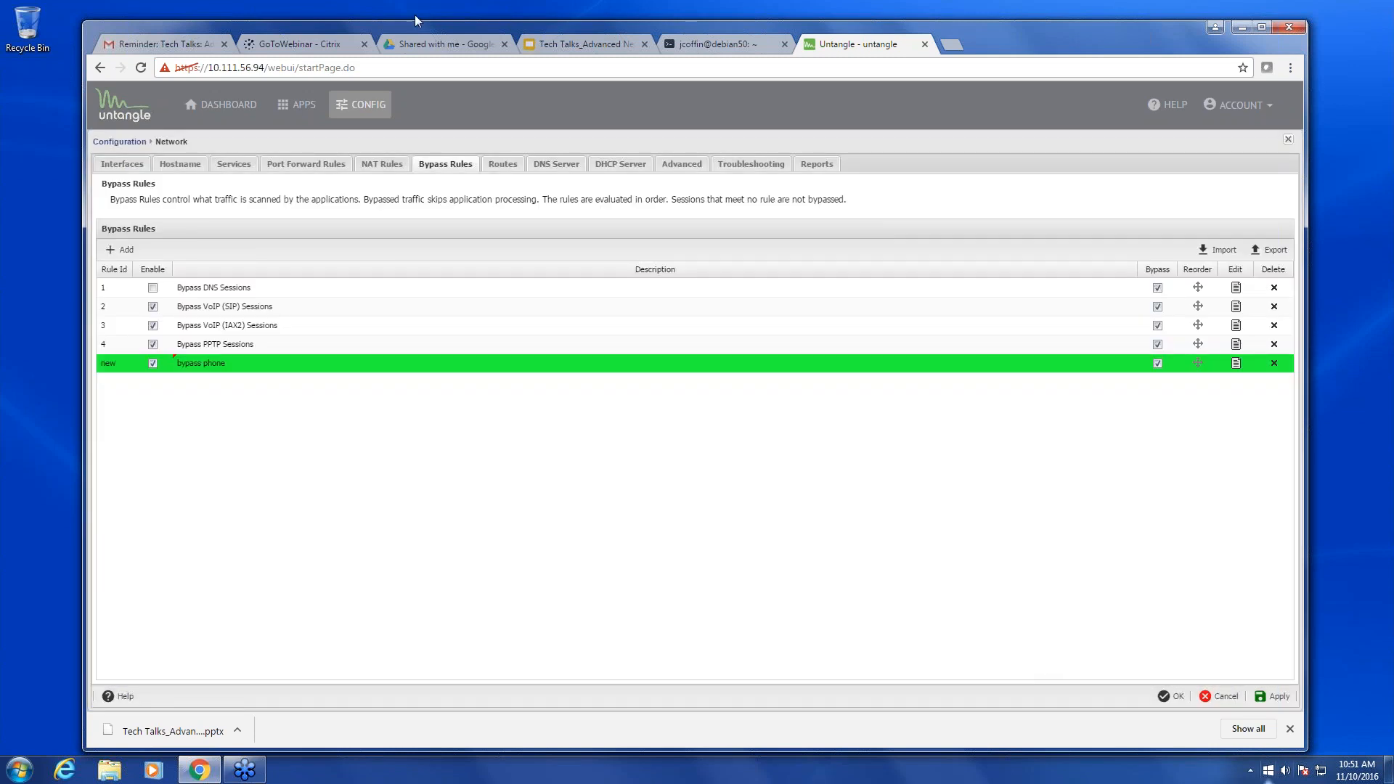
left_click(446, 42)
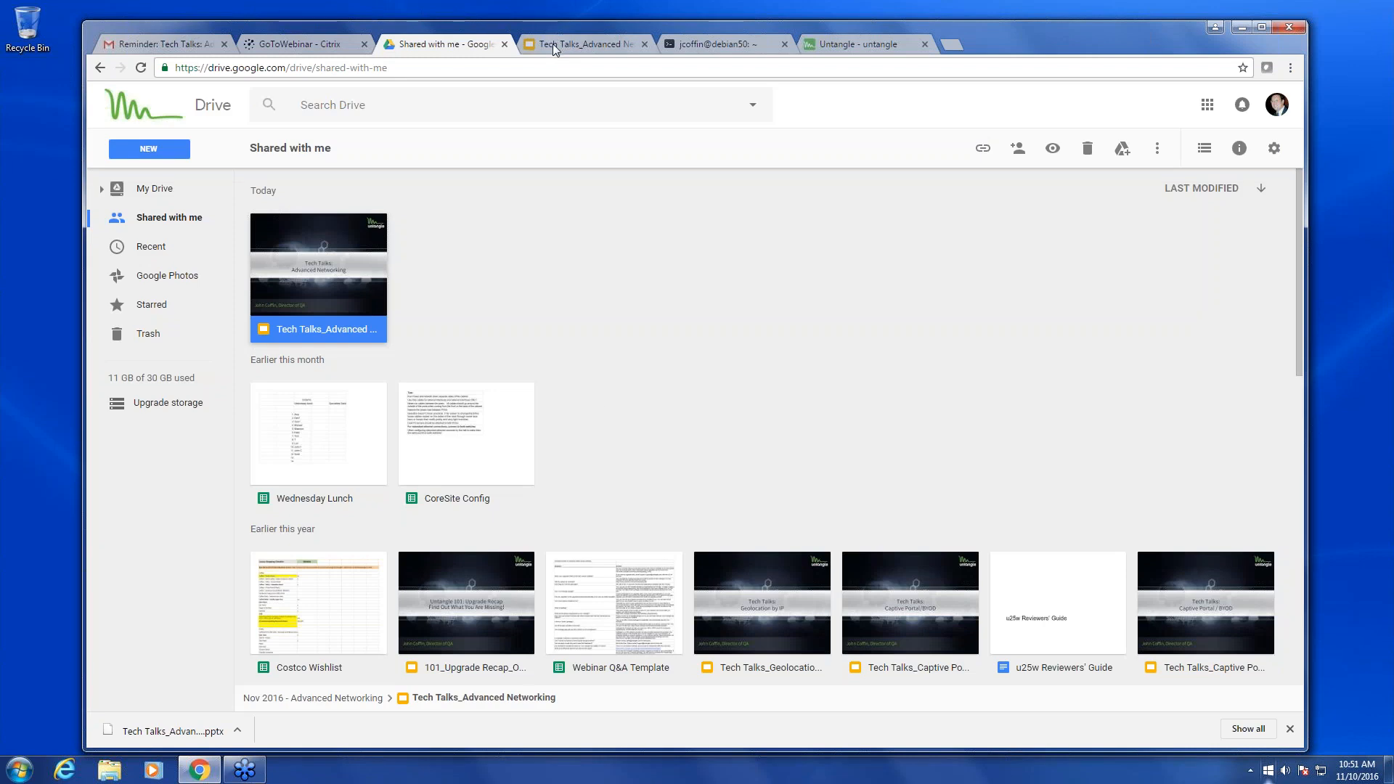
- Revisit the VOIP Considerations slide, then return to Untangle's Bypass Rules list
left_click(553, 43)
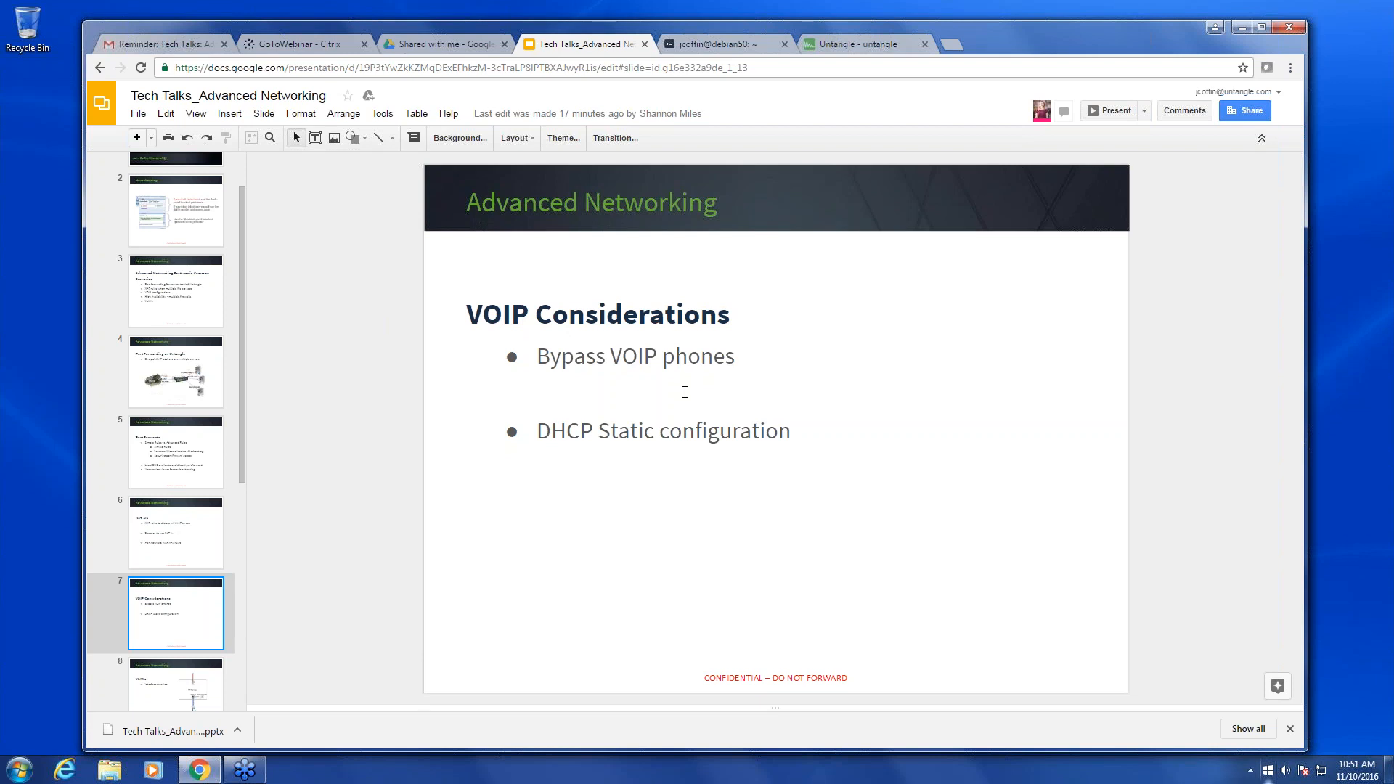
left_click(848, 45)
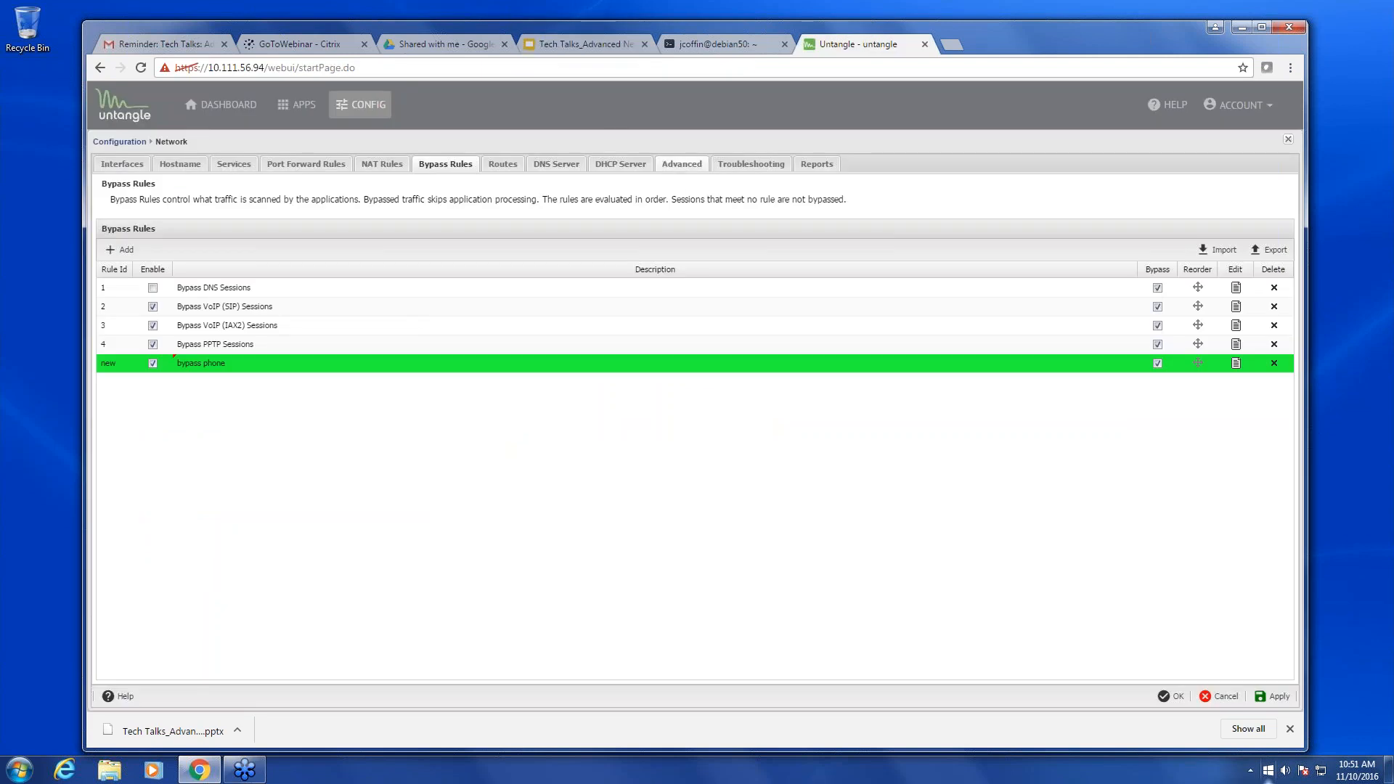
- Turn the DellWindows10 DHCP lease into a static entry for 192.168.2.188
left_click(632, 165)
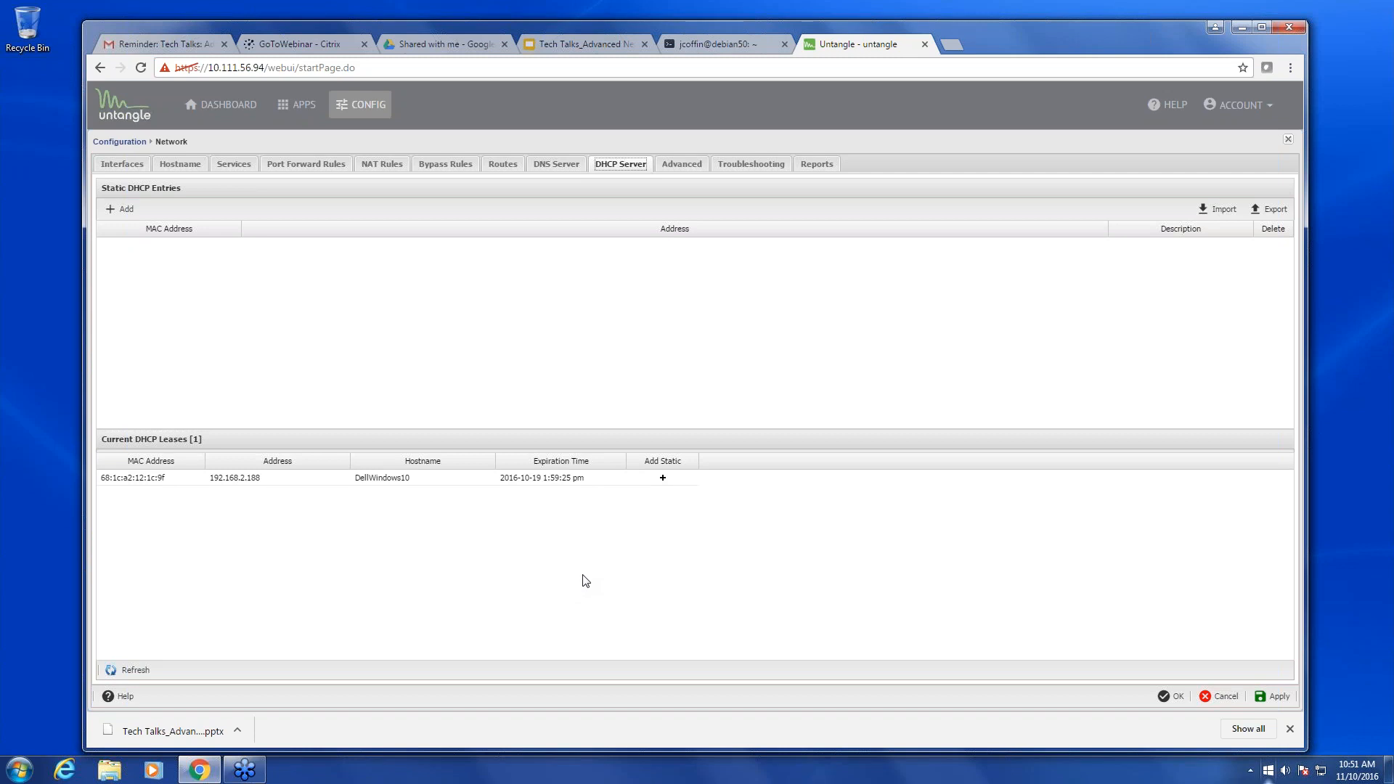
left_click(663, 478)
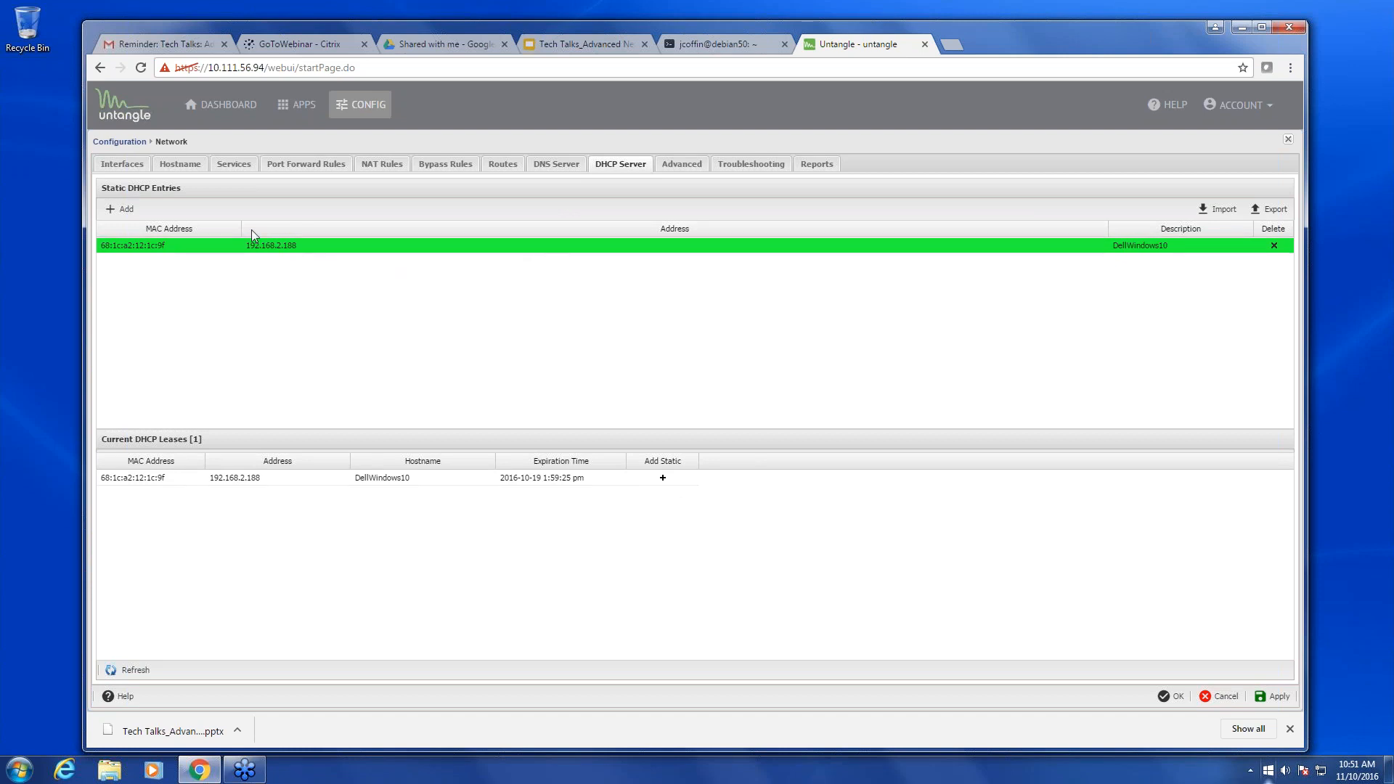
left_click(268, 244)
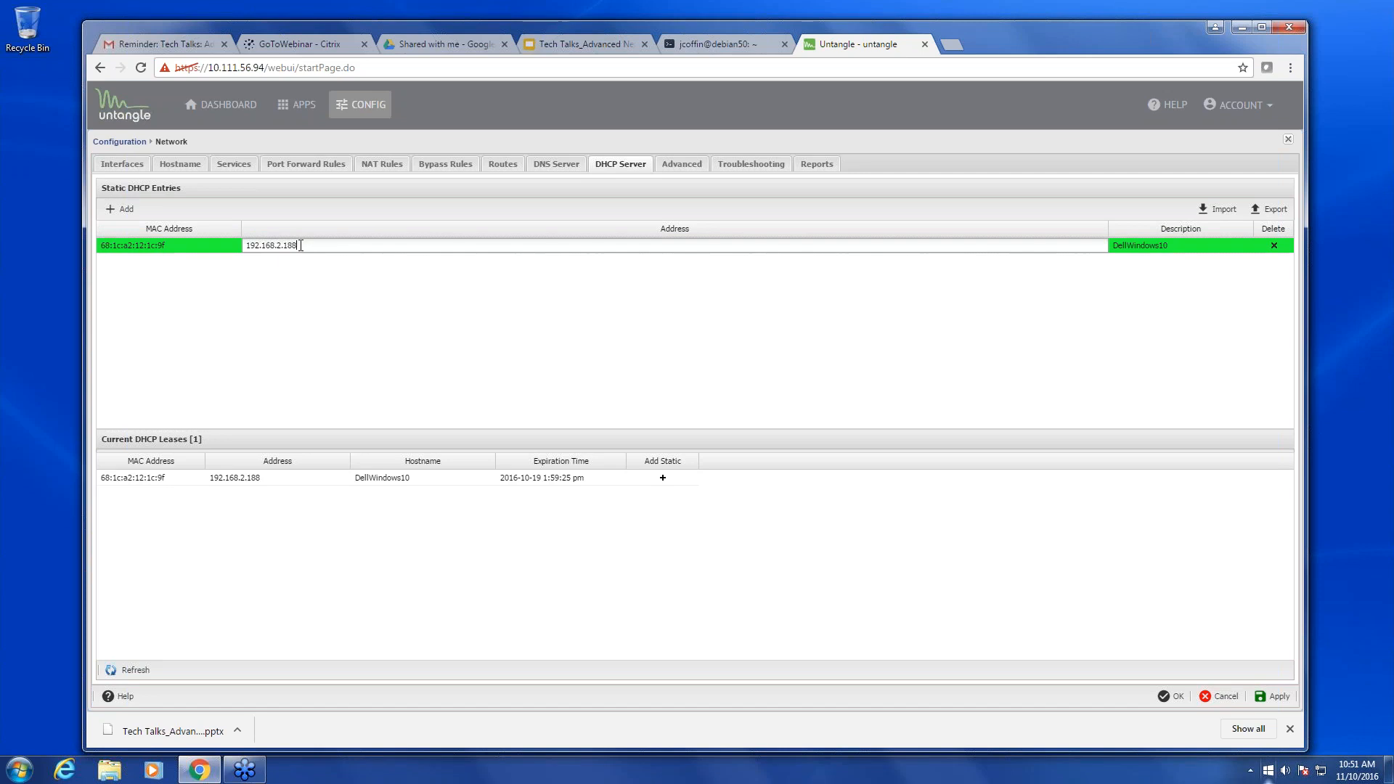
left_click_drag(298, 245, 246, 240)
- Append '- sipphone' to the entry's description, then discard the unsaved changes
left_click(1179, 247)
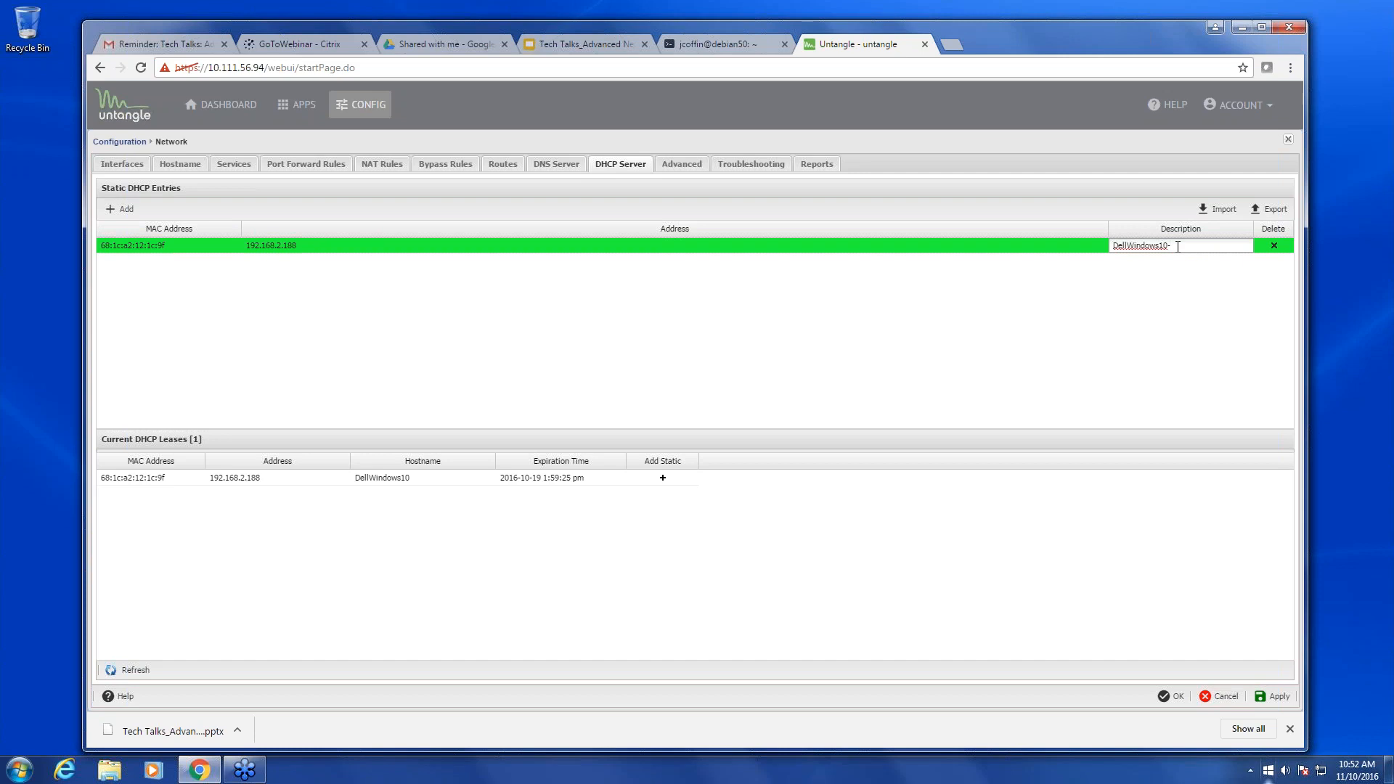
type("- sipphone")
left_click(1206, 700)
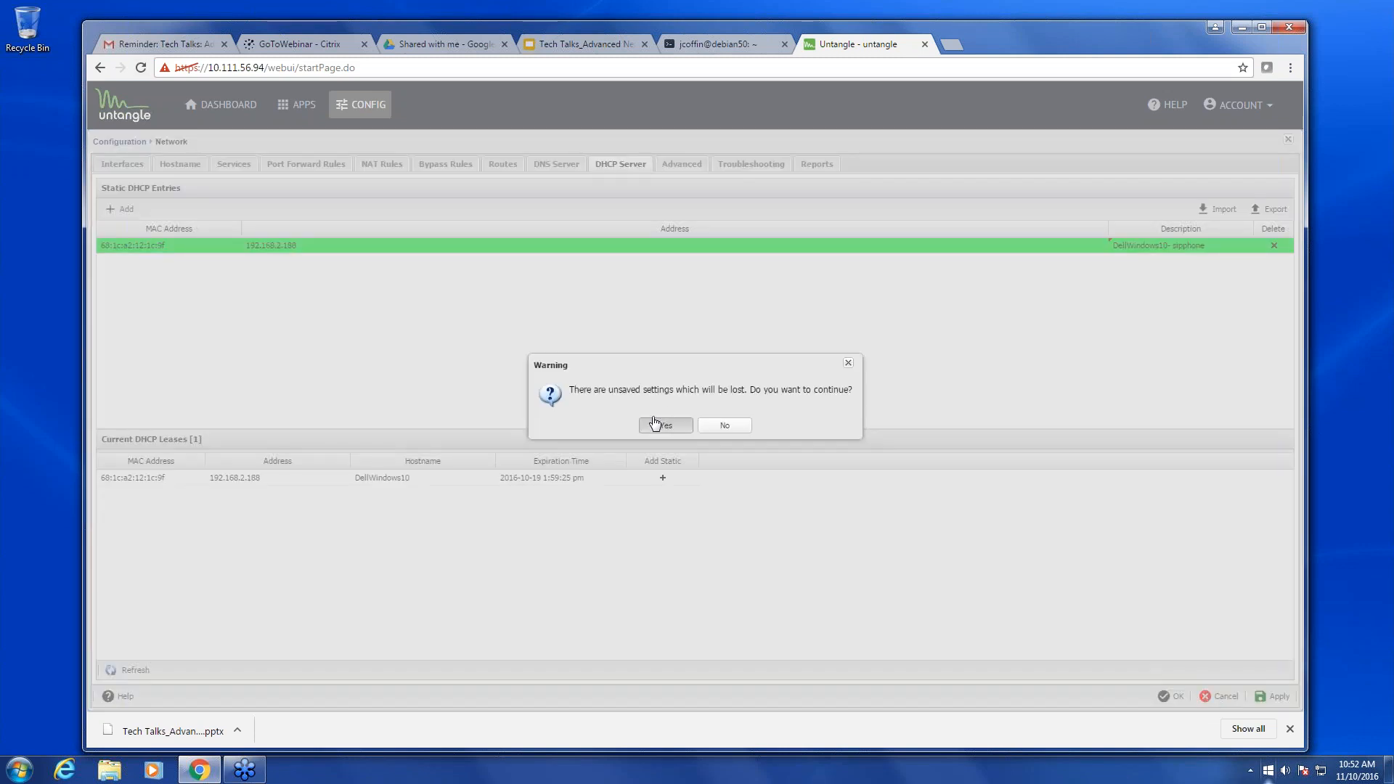
key("Return")
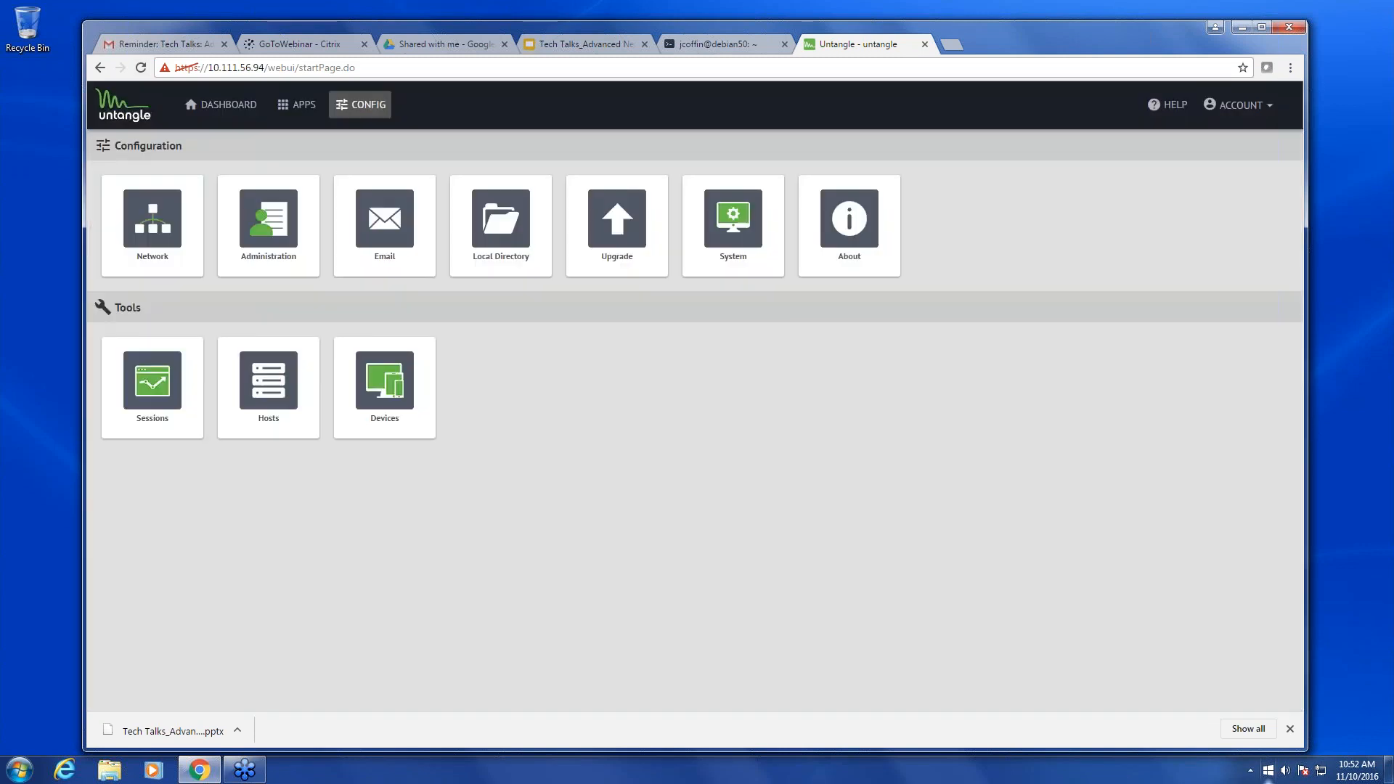
left_click(548, 47)
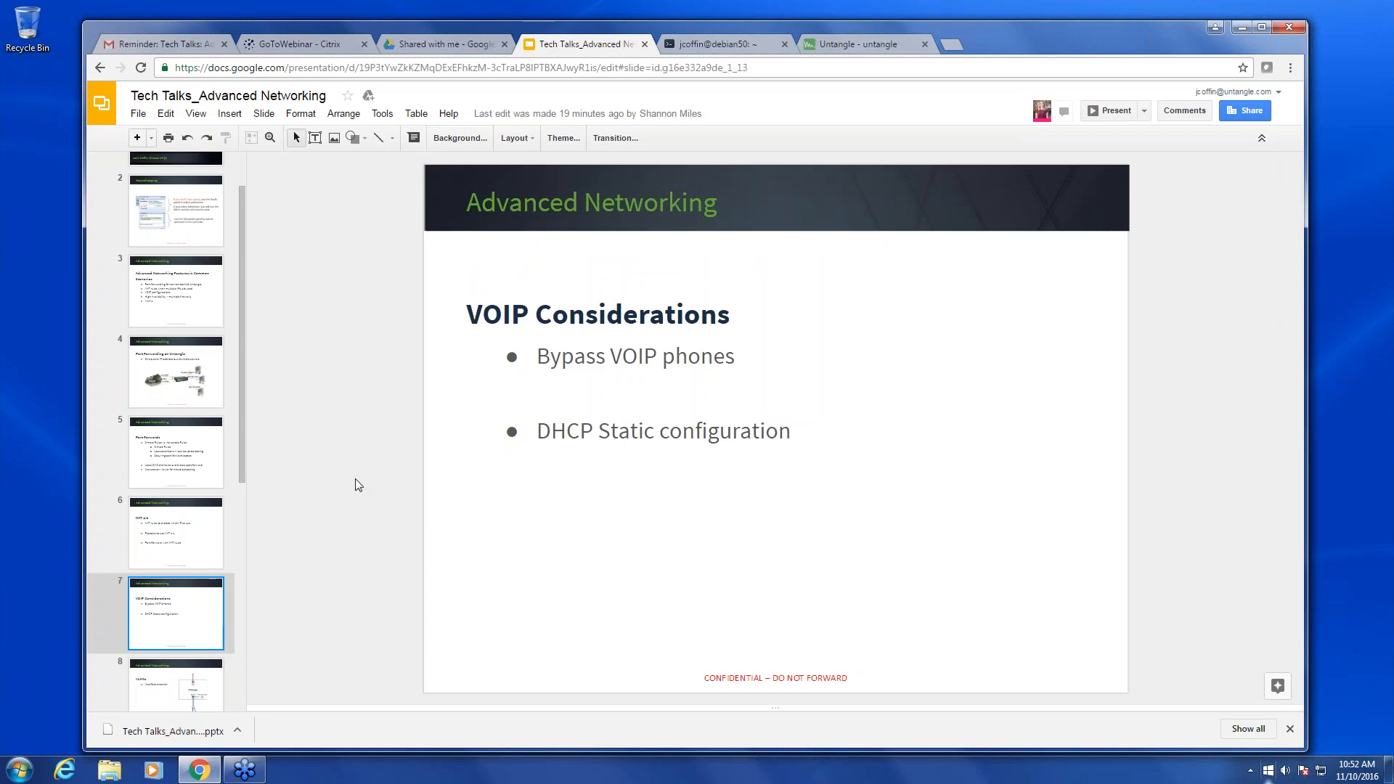
left_click(207, 693)
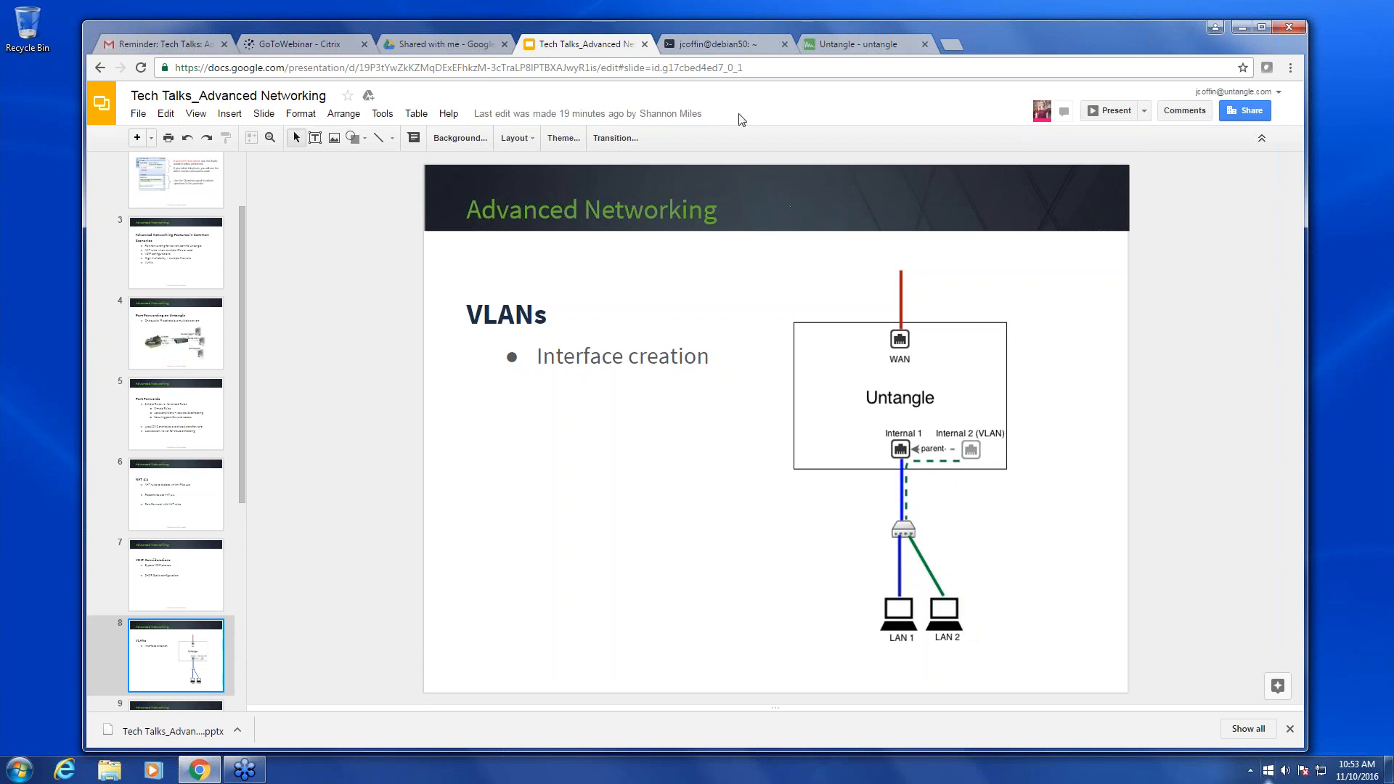
left_click(843, 45)
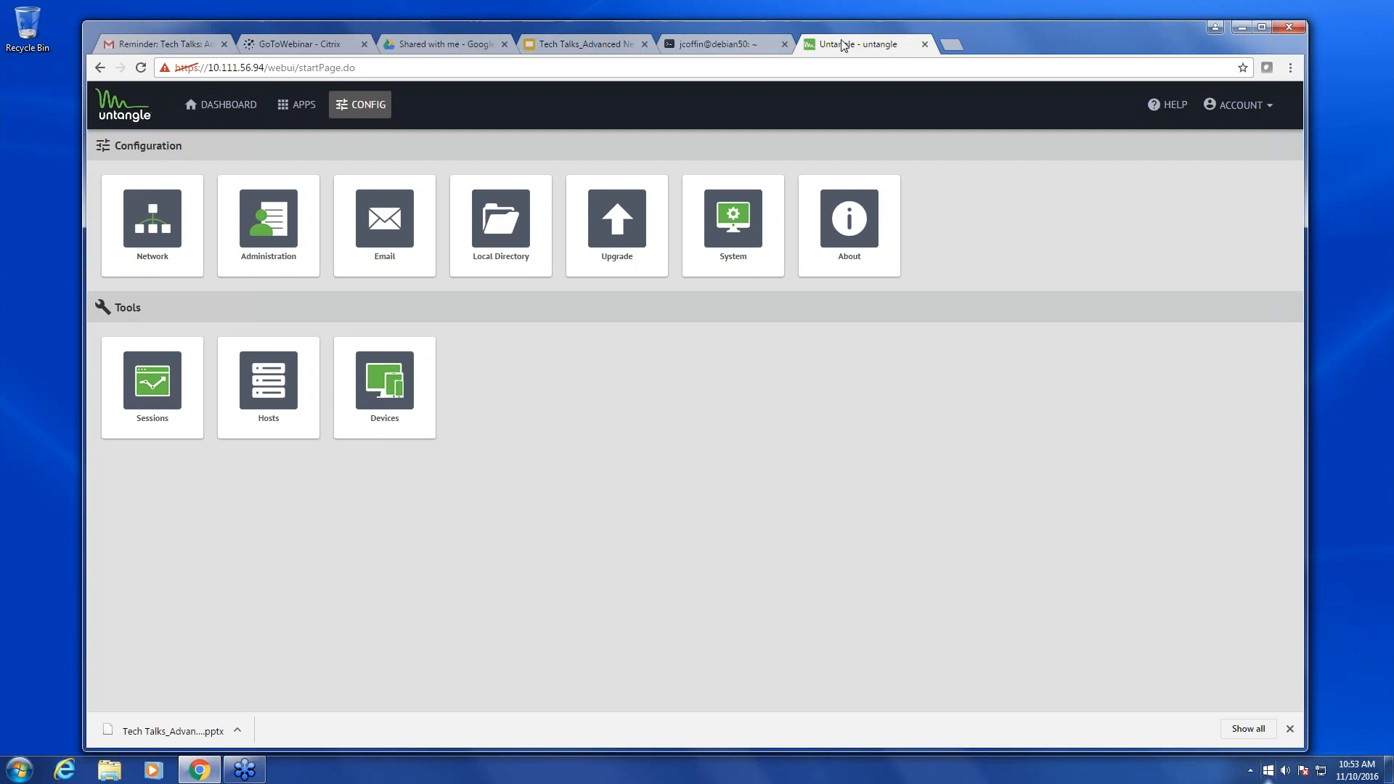
- Start a tagged VLAN interface named internal2 with Internal as parent
left_click(177, 240)
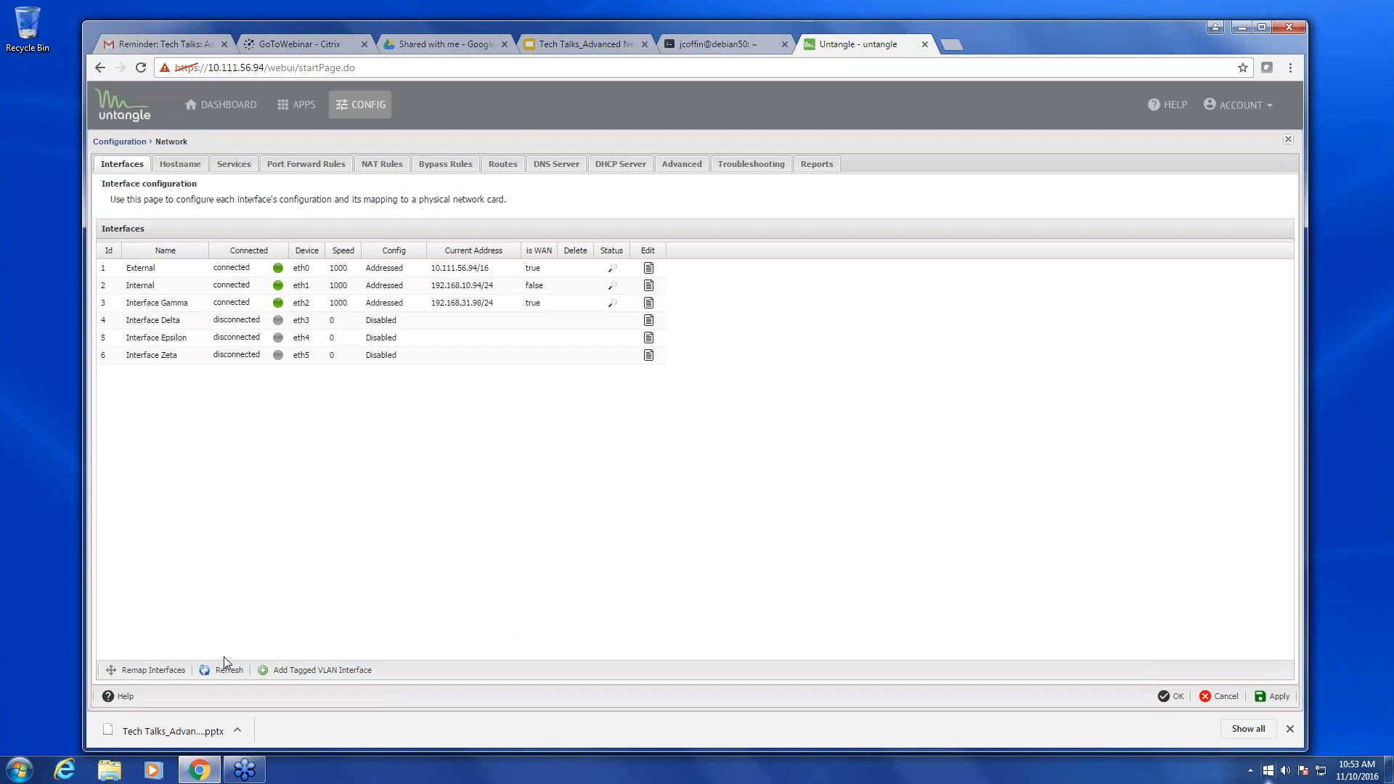
left_click(316, 672)
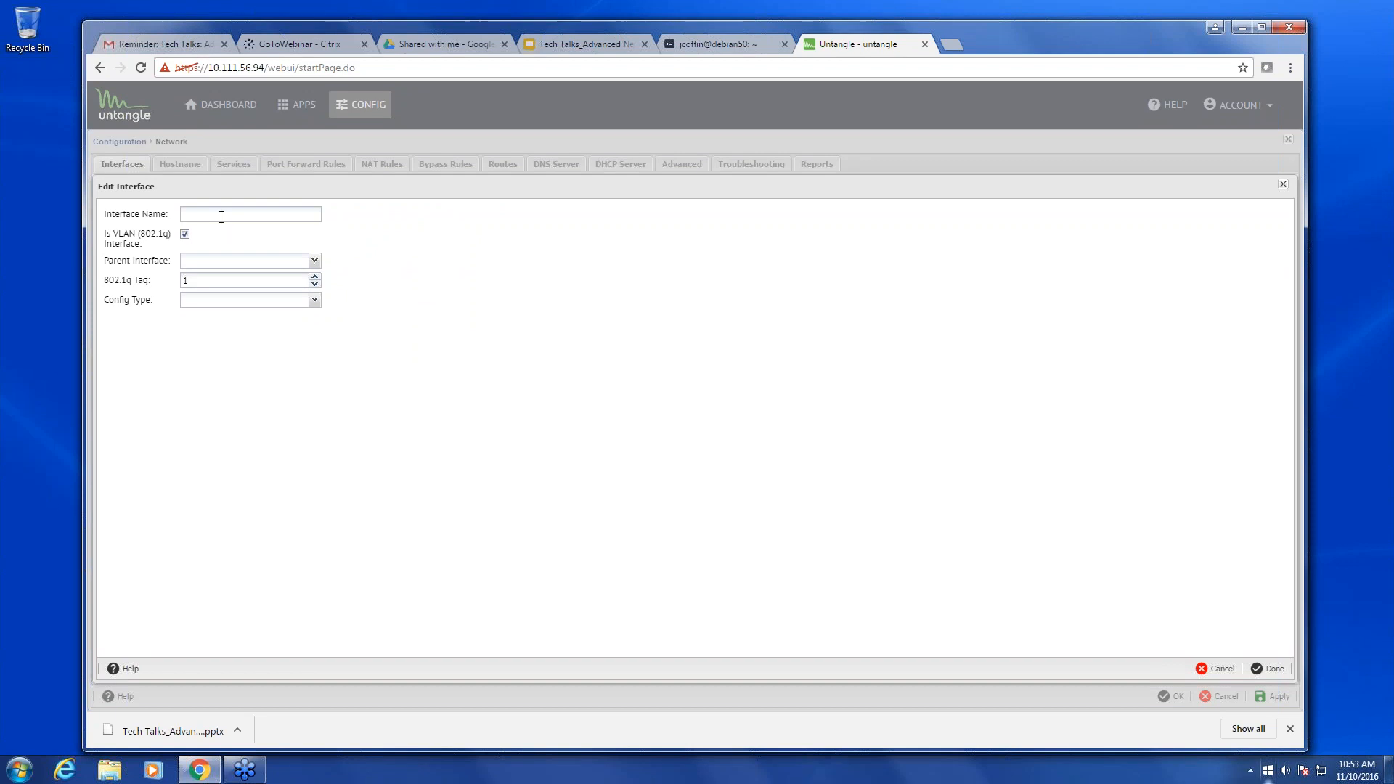
left_click(217, 215)
type("internal2")
left_click(315, 261)
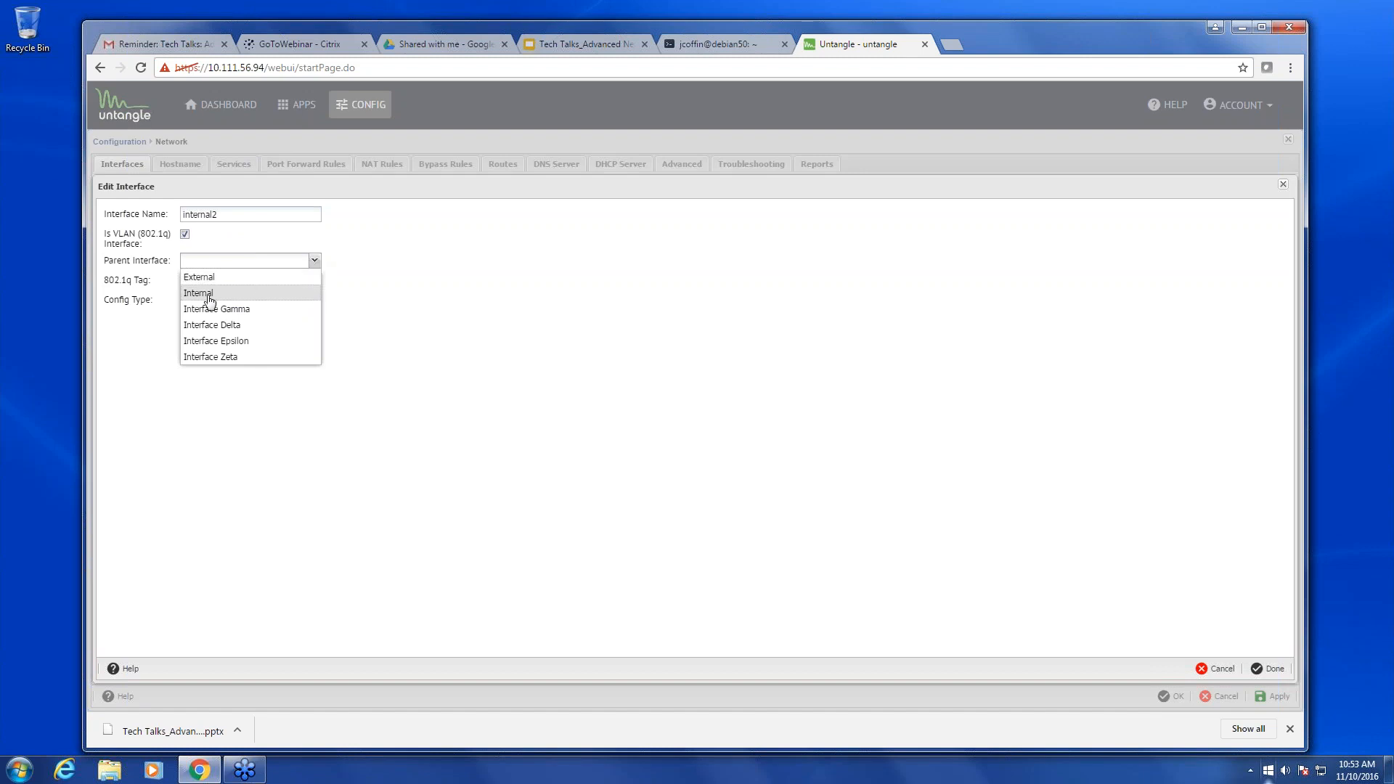
left_click(211, 293)
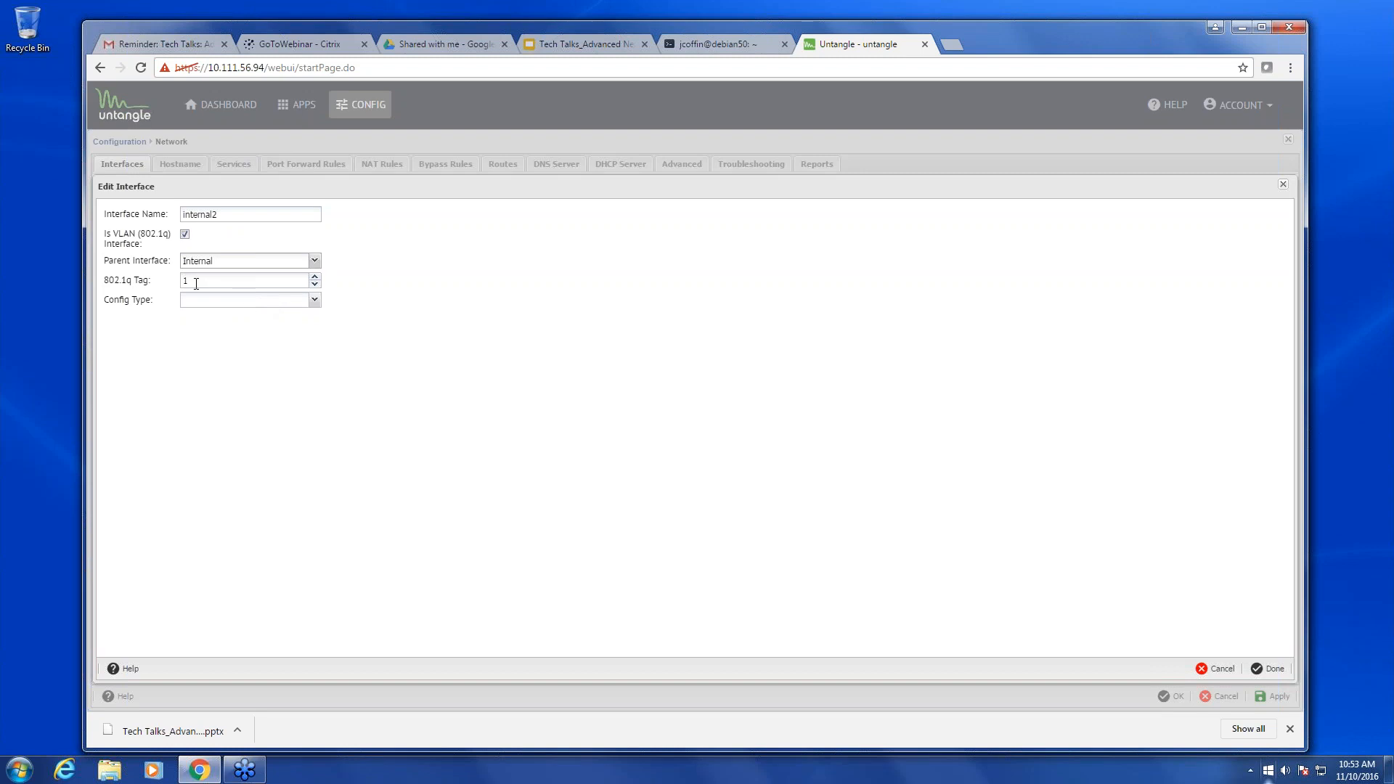
- Set the 802.1q tag to 10 and config type to Addressed
left_click(200, 280)
type("0")
left_click(315, 300)
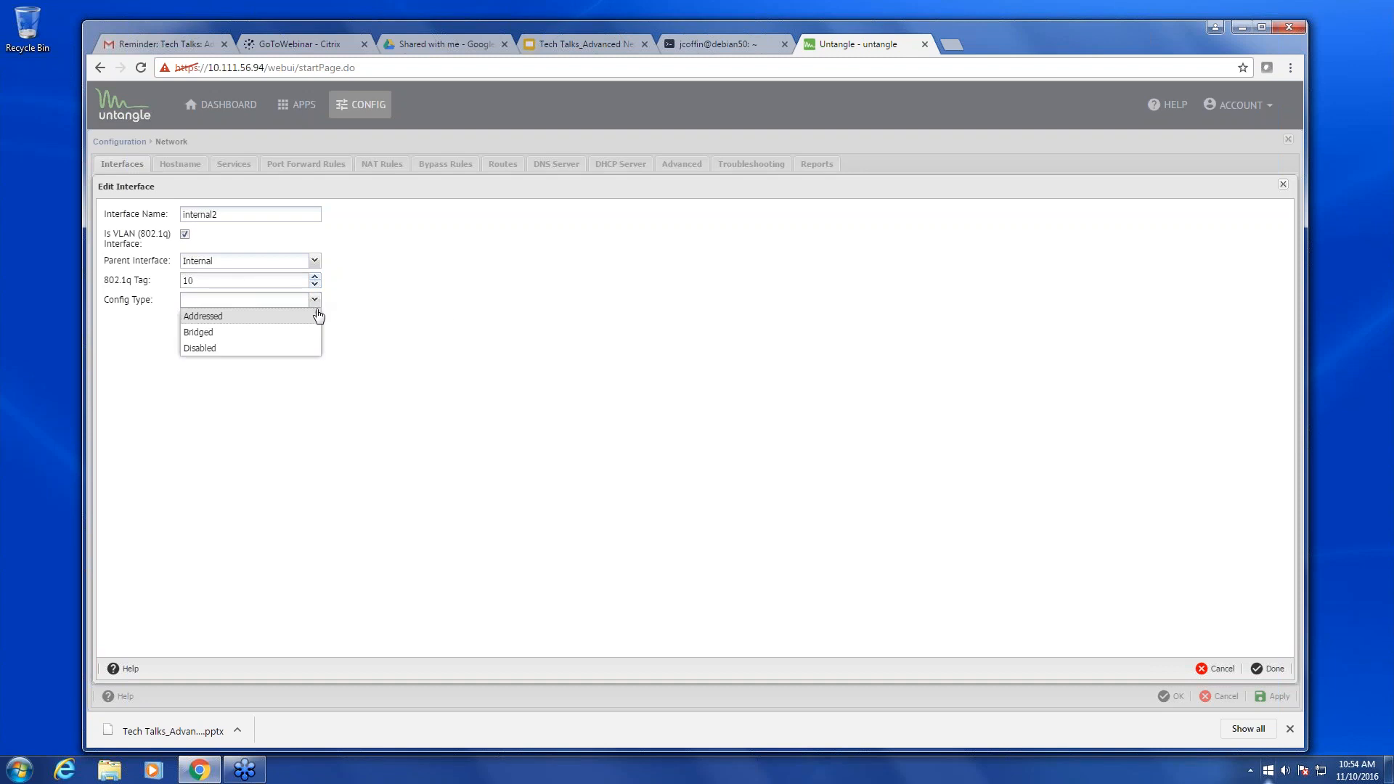
left_click(278, 339)
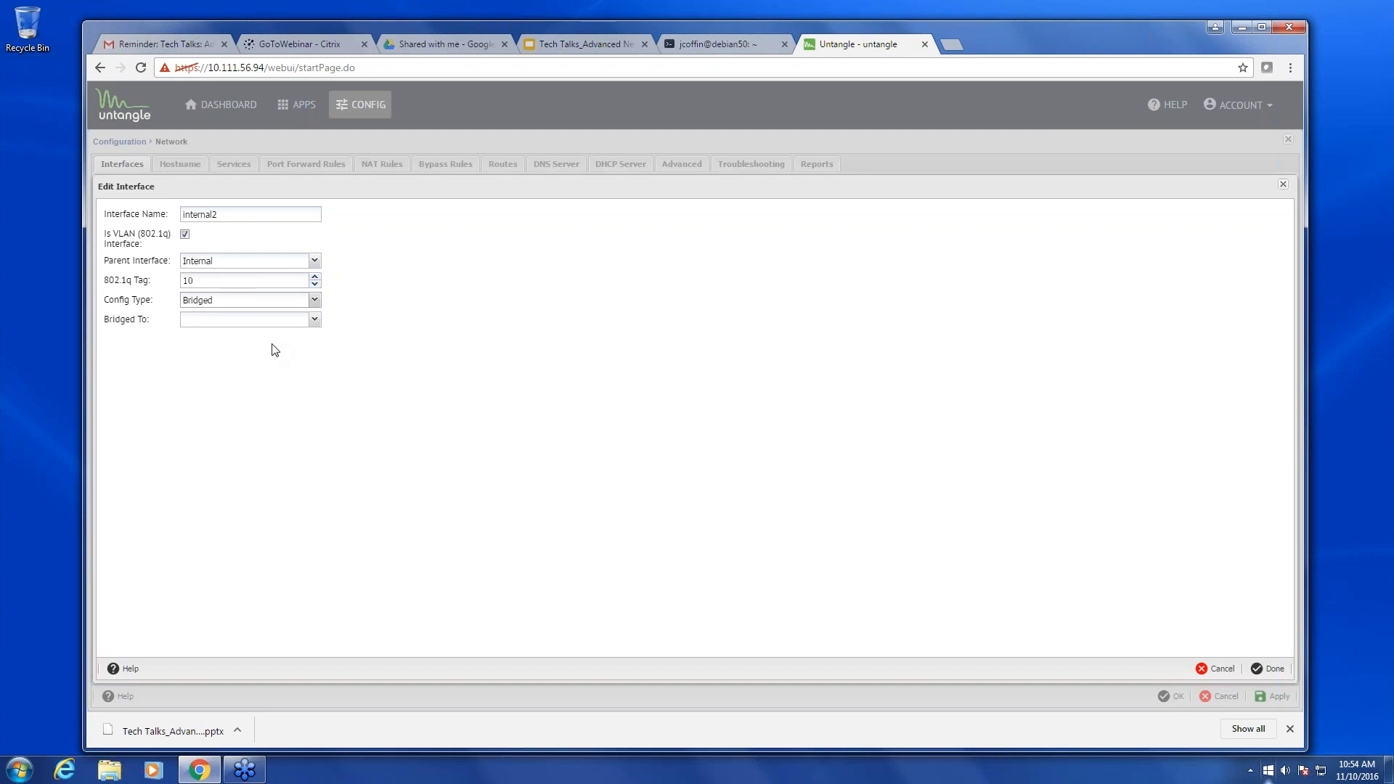
left_click(314, 321)
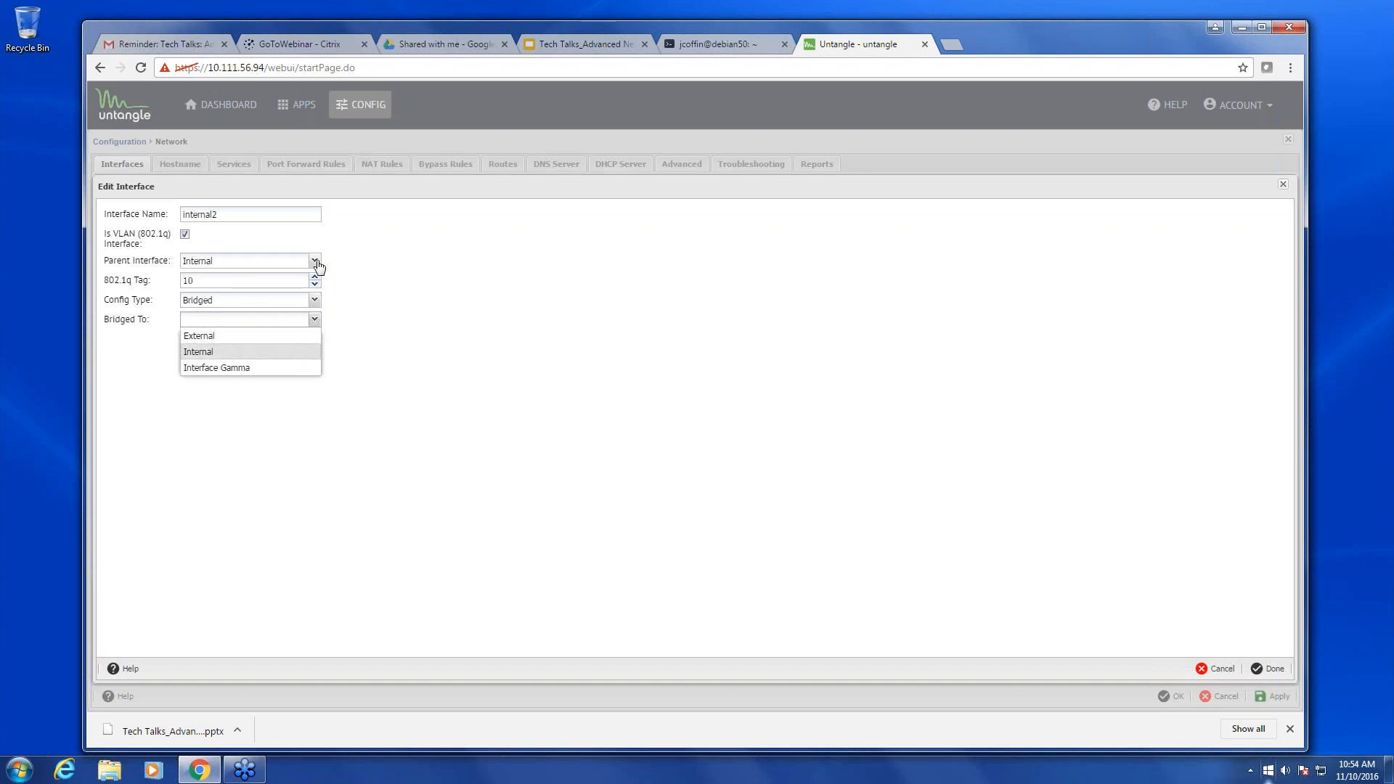
left_click(313, 318)
left_click(313, 300)
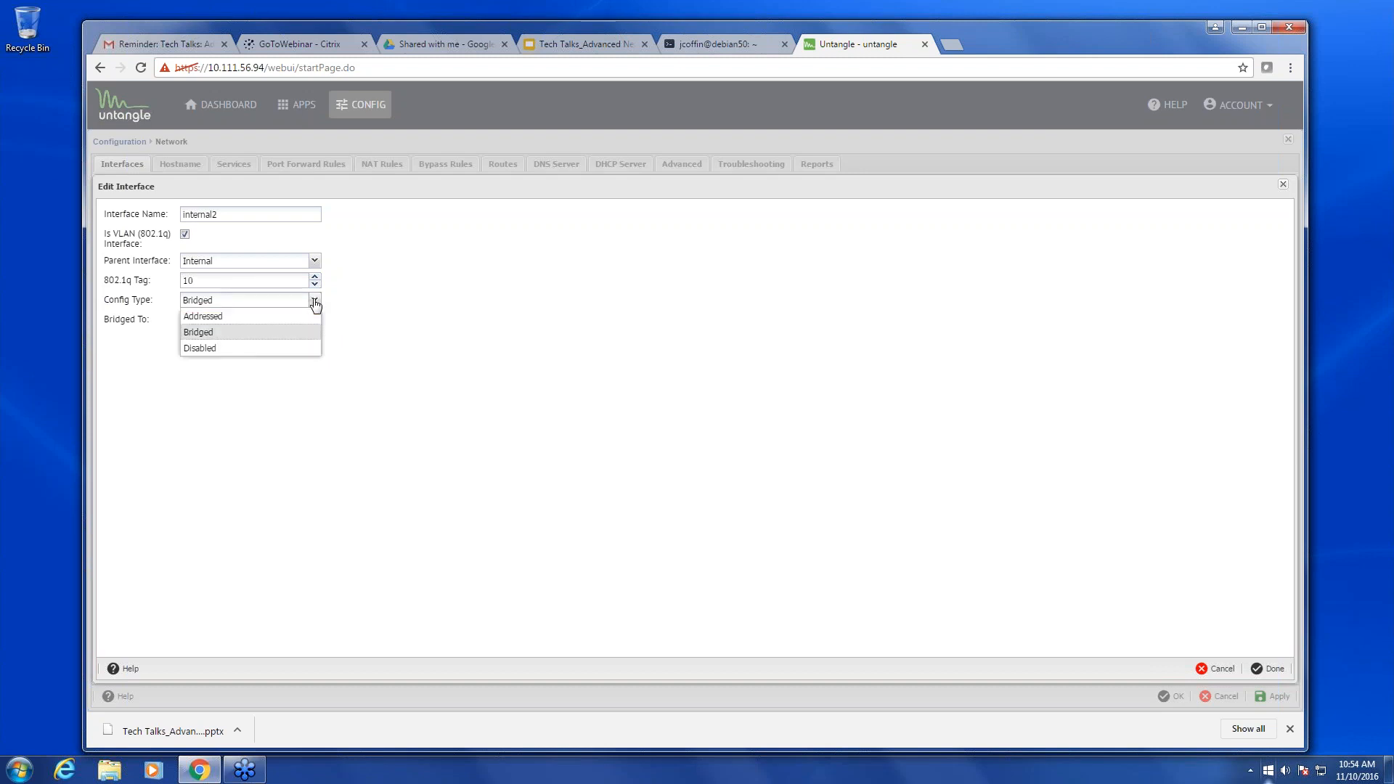
left_click(232, 317)
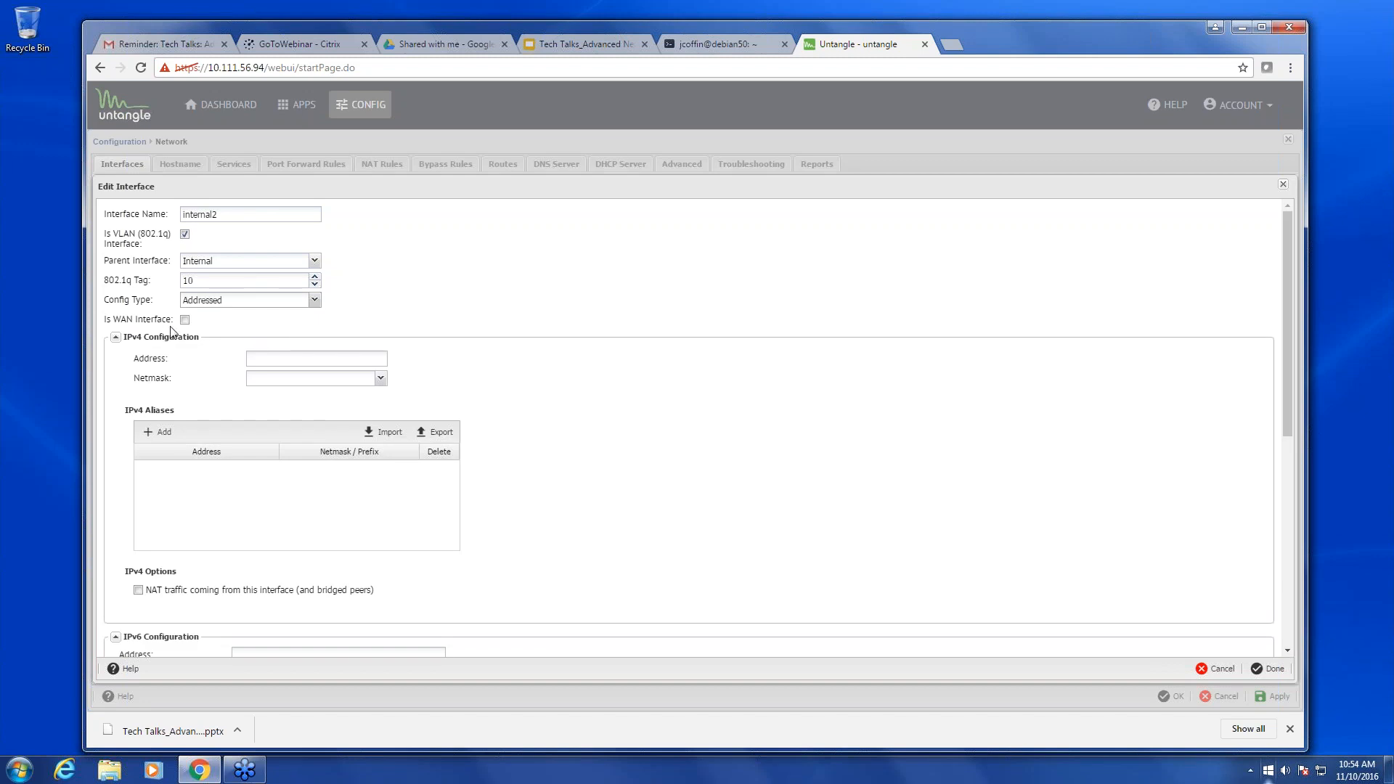
- Give internal2 the IPv4 address 192.168.20.1 with a /24 netmask
left_click(310, 360)
type("192.168")
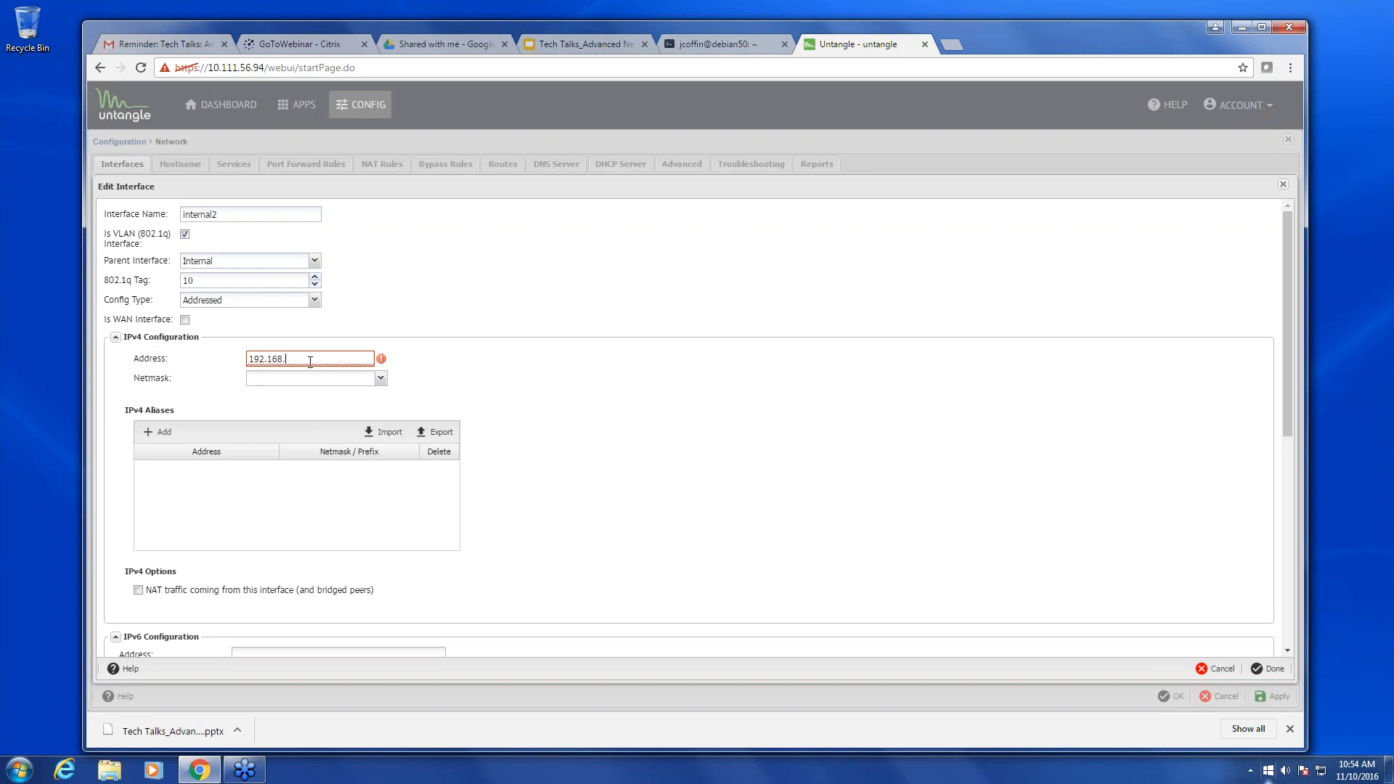
type(".20.1")
left_click(380, 377)
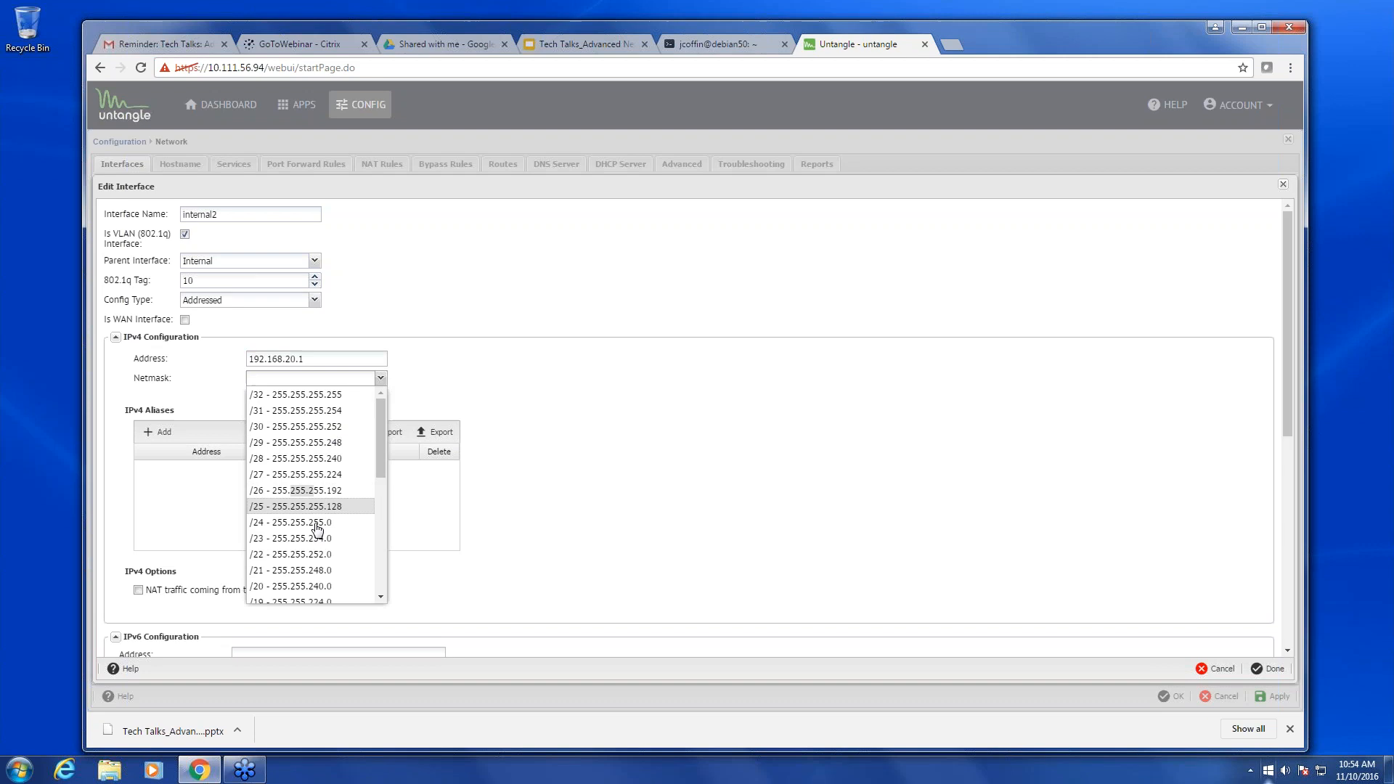
left_click(323, 523)
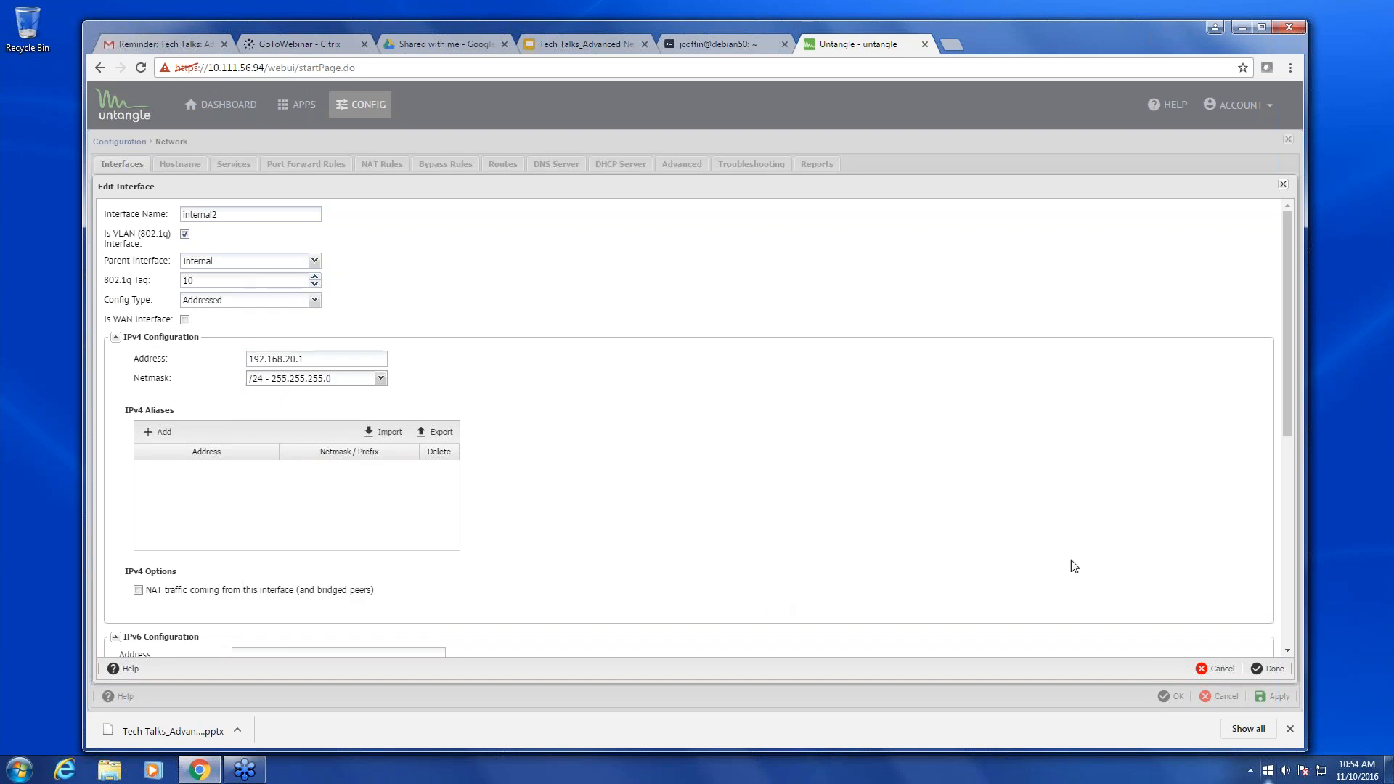
- Enable DHCP serving with range start 192.160.20.100
scroll(1095, 588, "down", 4)
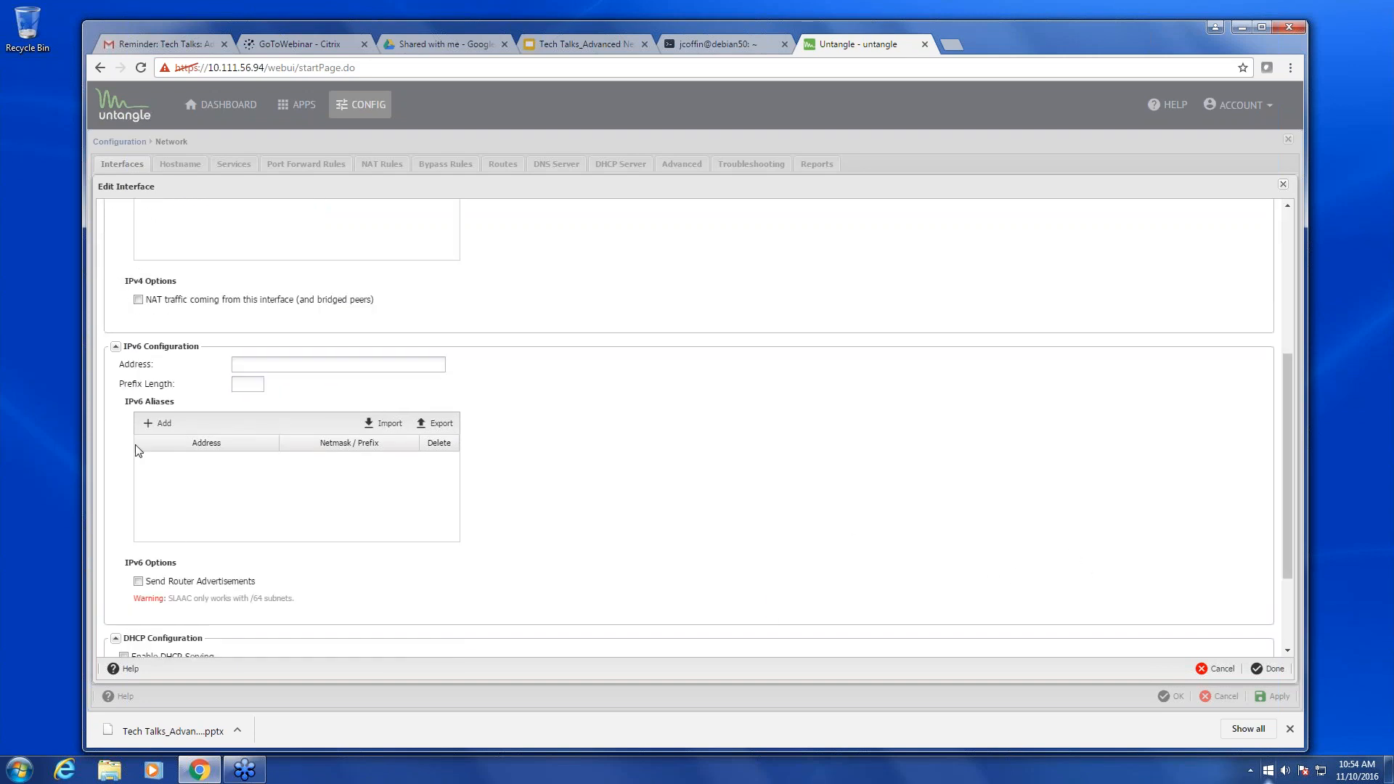
scroll(177, 539, "down", 1)
scroll(178, 545, "down", 1)
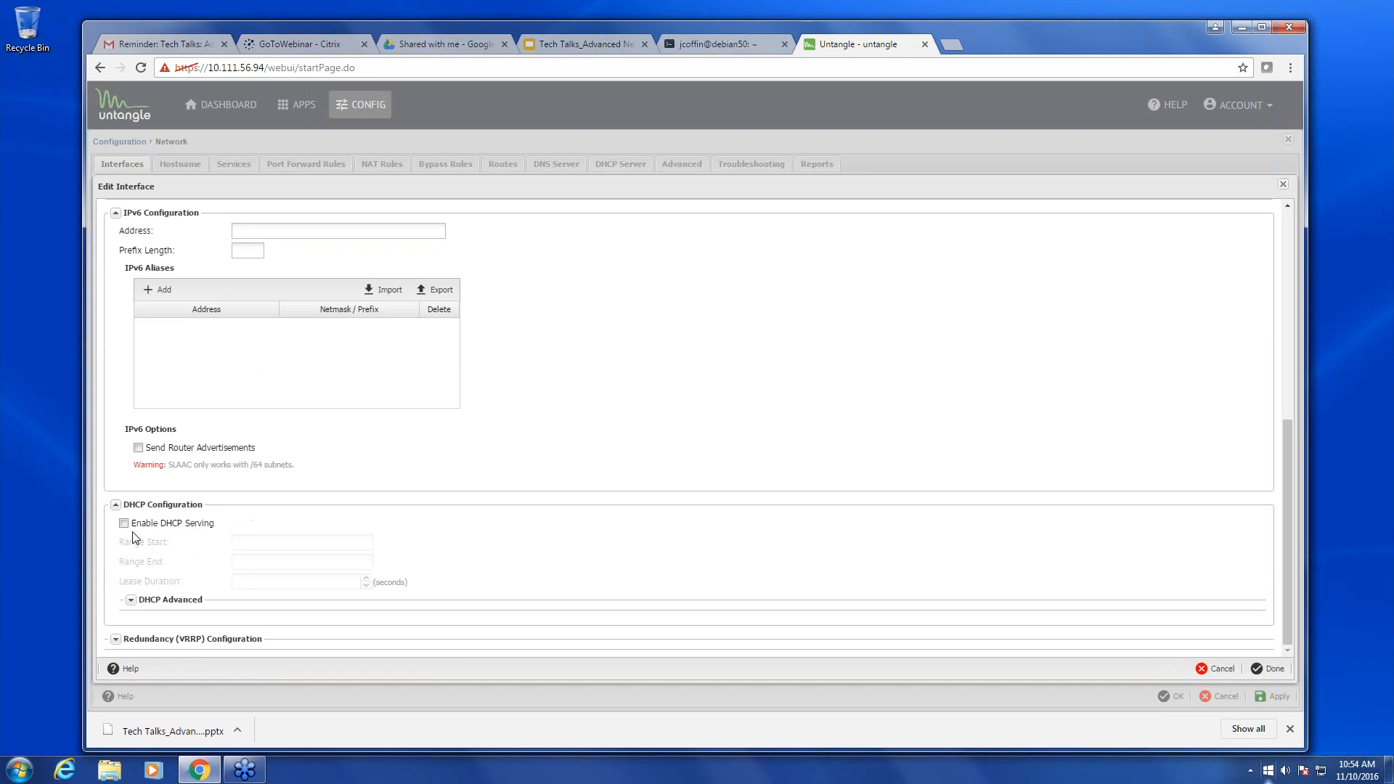
left_click(123, 522)
left_click(281, 544)
type("192.")
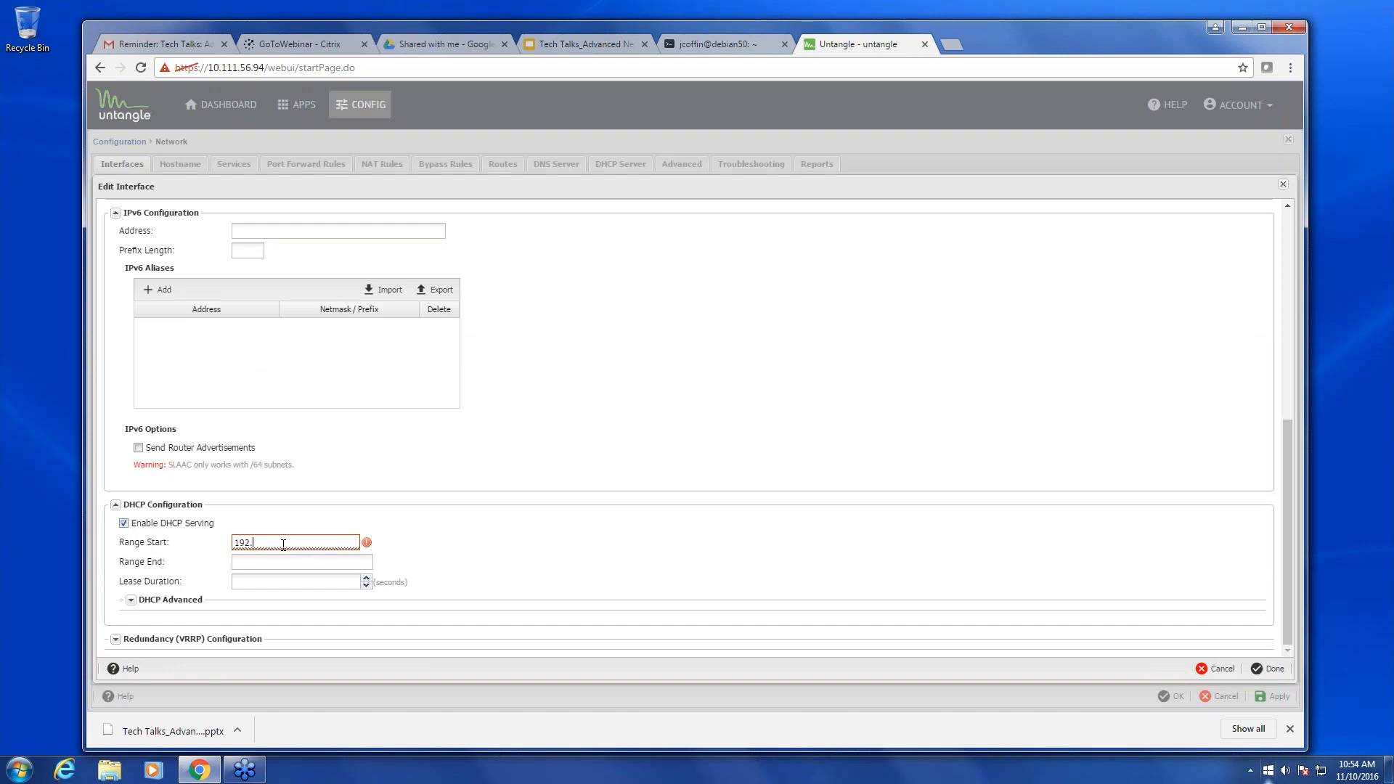
key("BackSpace")
type(".160.20.100")
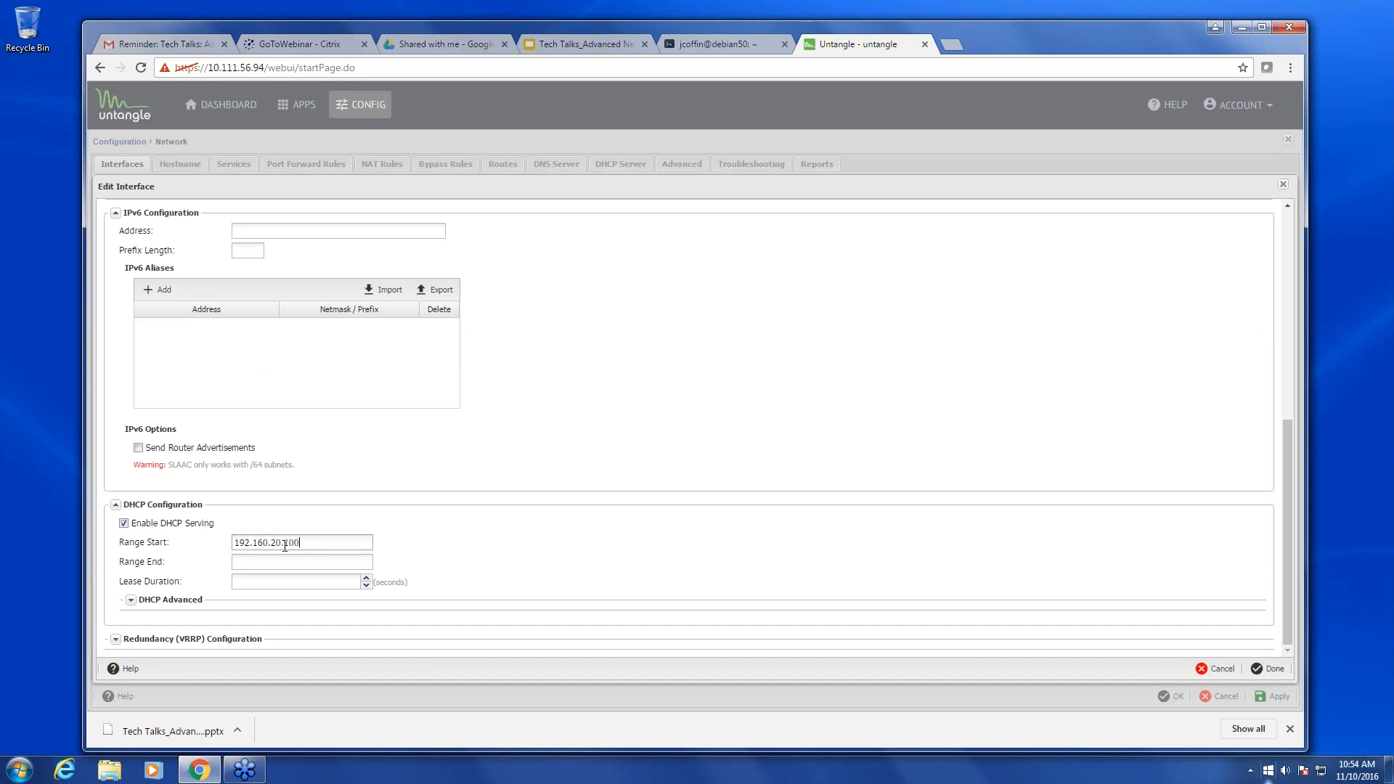
- Set range end 192.160.20.200 and lease duration 3600, adding internal2 to the list
left_click_drag(301, 543, 188, 545)
key("ctrl+c")
left_click(334, 562)
key("ctrl+v")
left_click(299, 579)
type("3600")
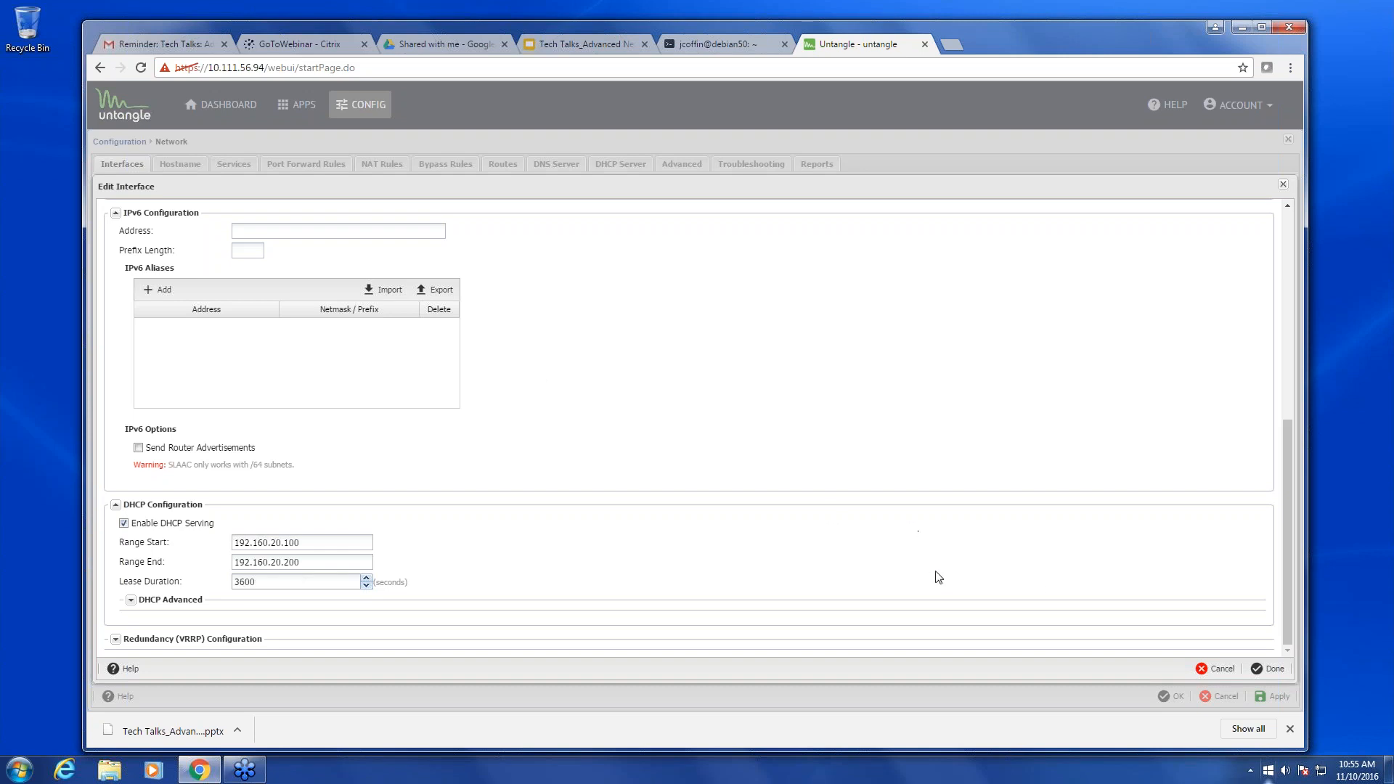
left_click(1270, 671)
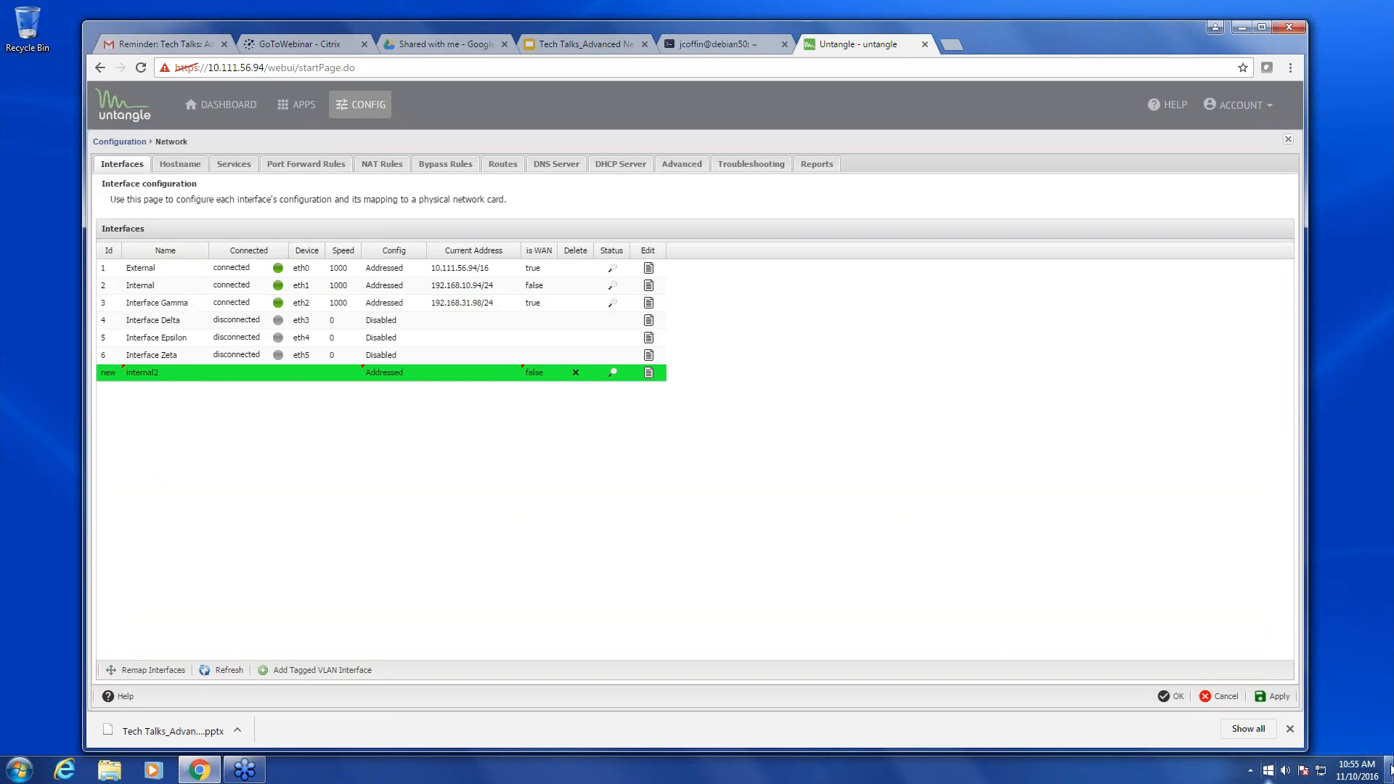
- Attempt to apply, dismiss the invalid range start error, and check internal2's status
left_click(1267, 698)
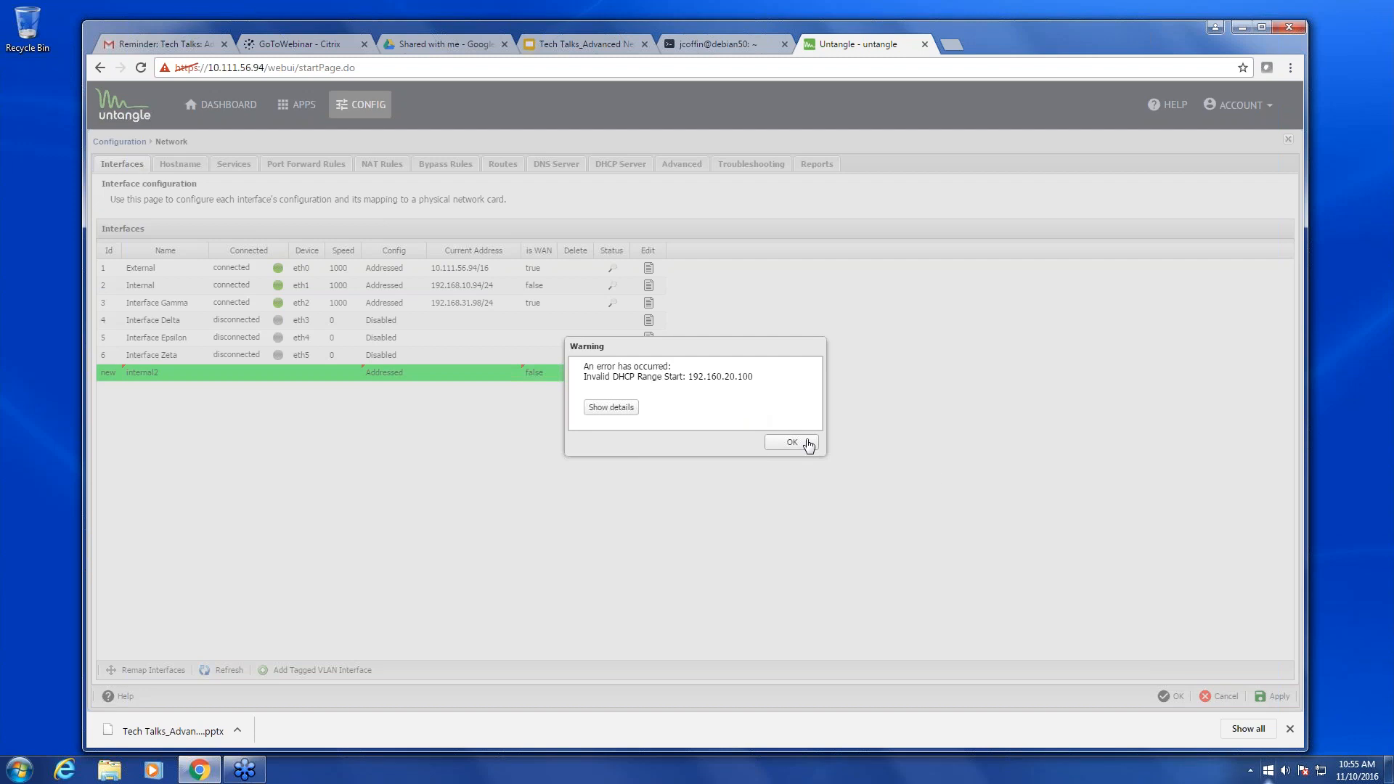
left_click(807, 444)
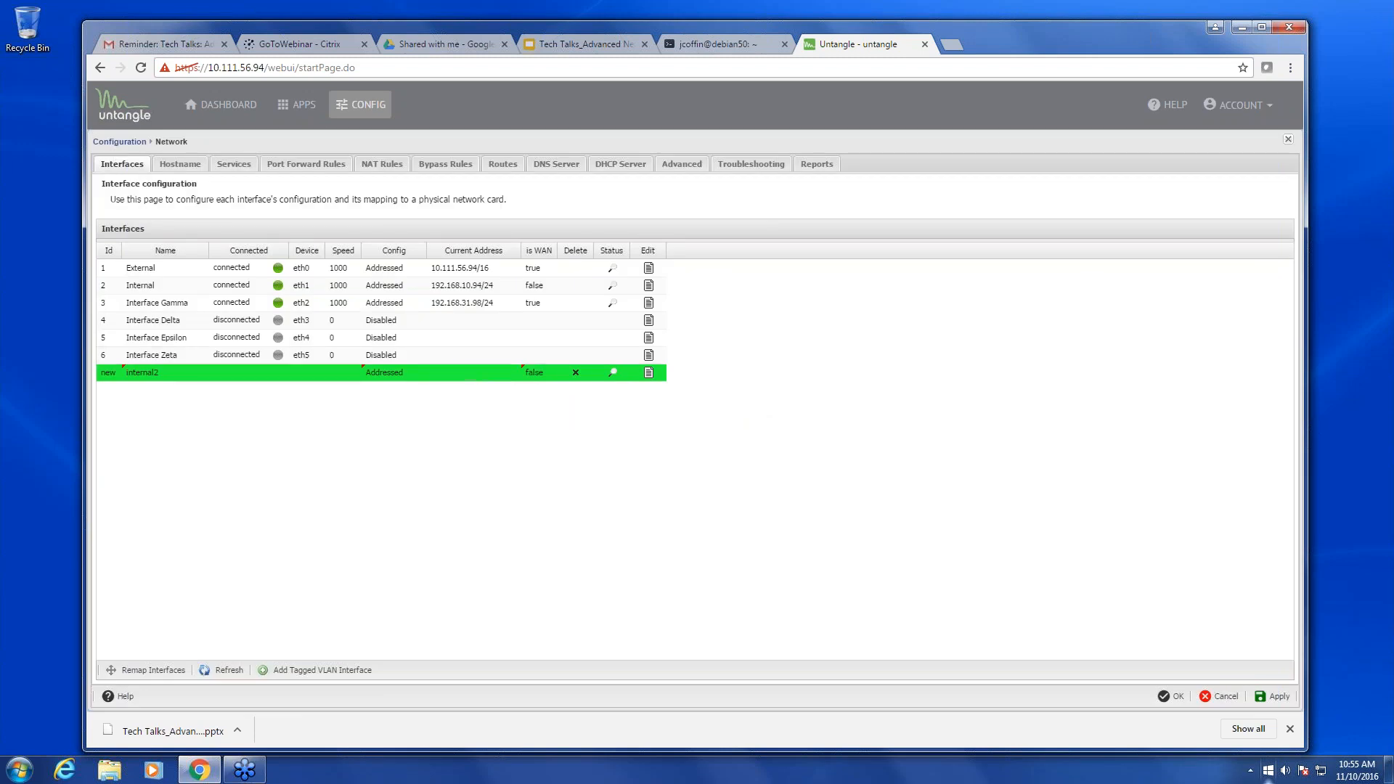
left_click(613, 373)
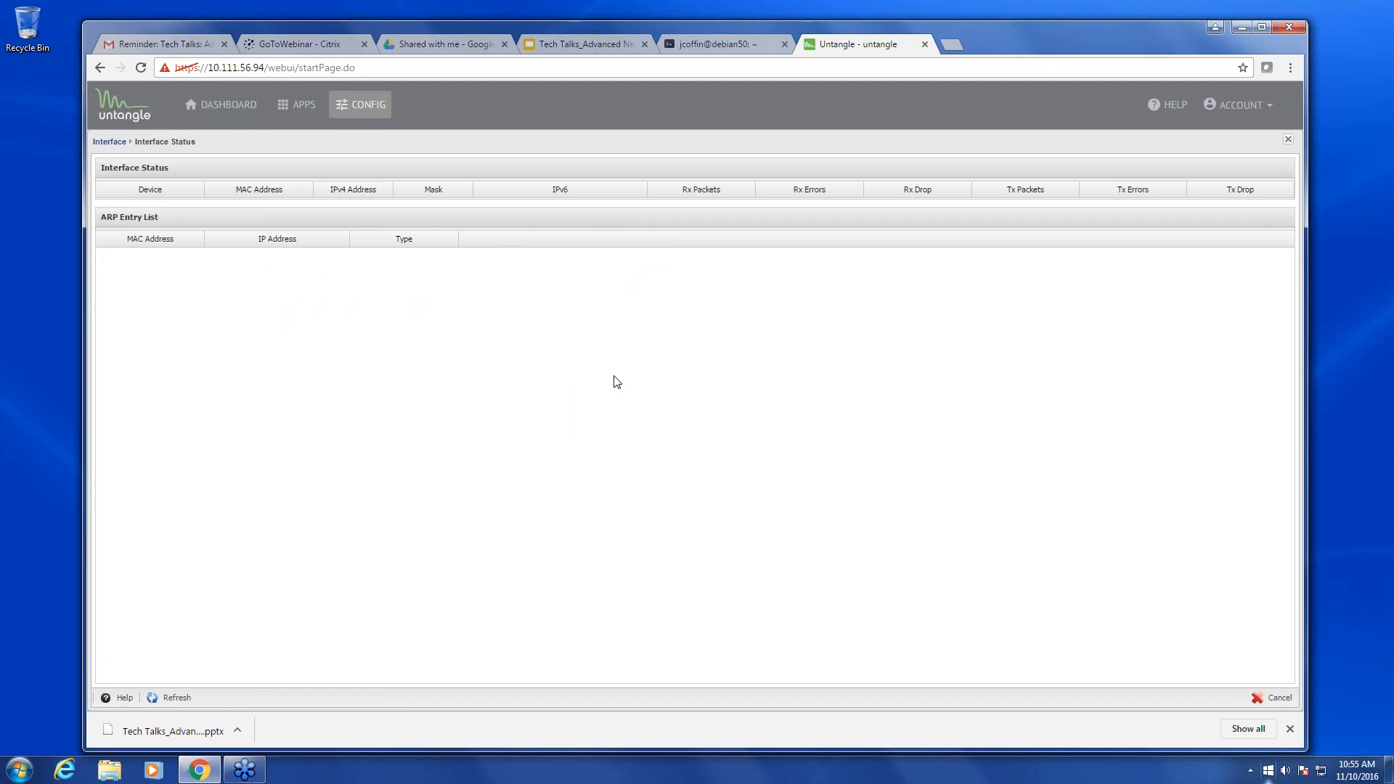
left_click(1288, 139)
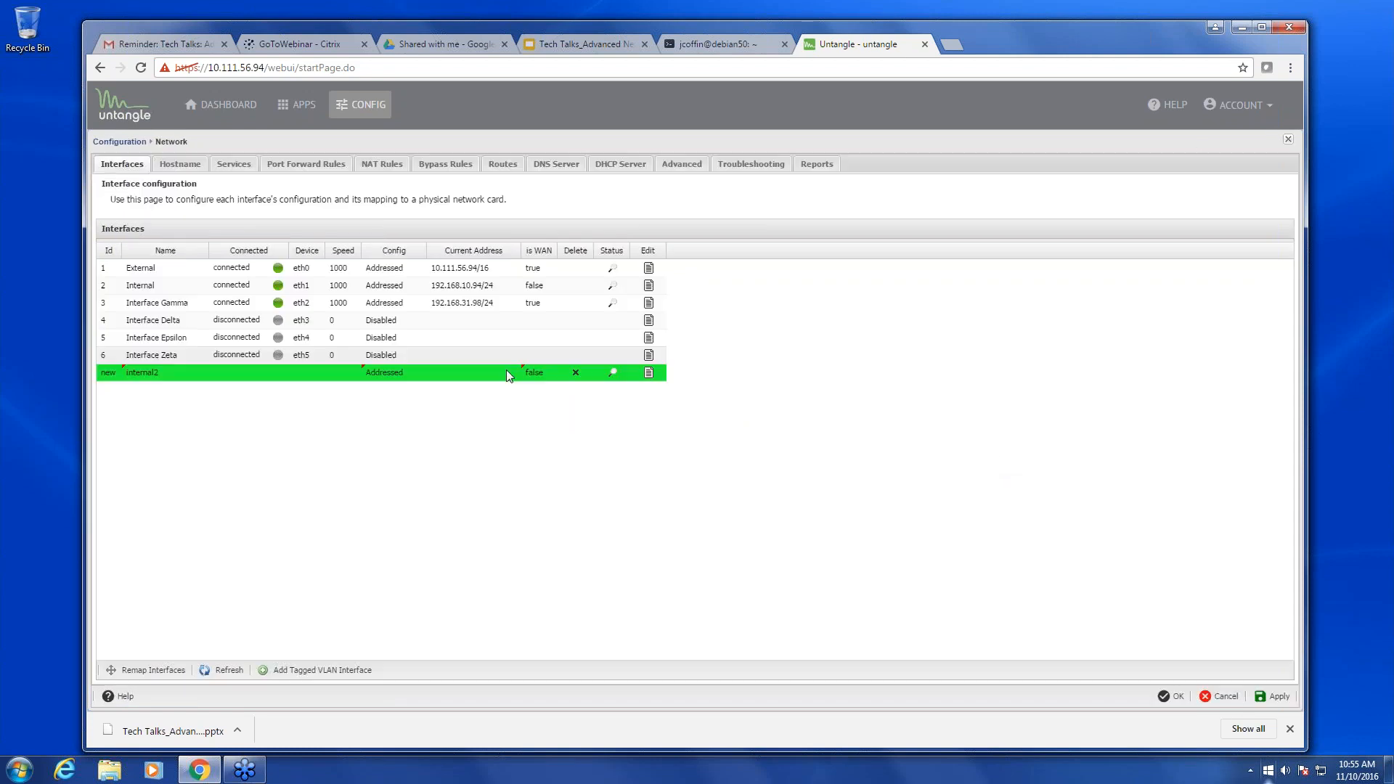
- Turn off DHCP serving on internal2, save it, and apply the network settings
left_click(649, 373)
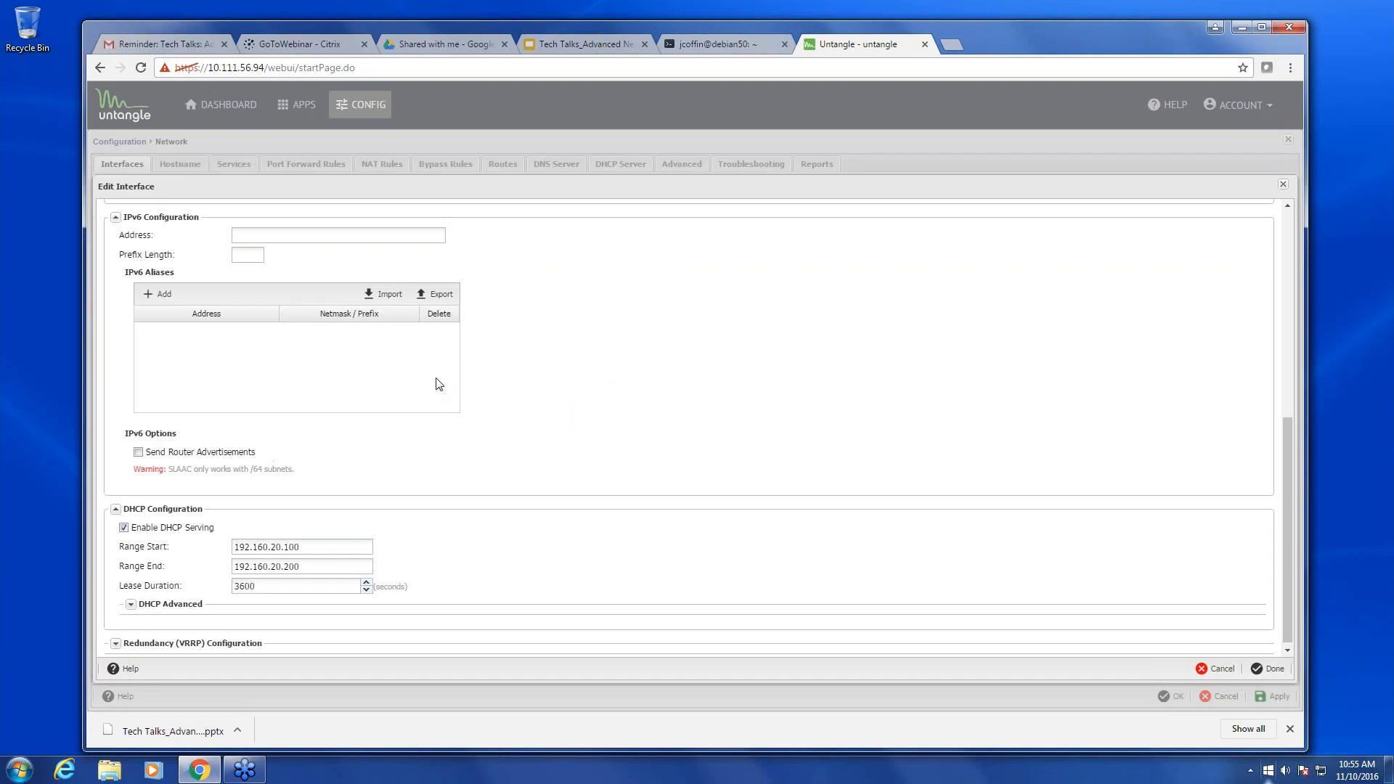
scroll(436, 381, "up", 6)
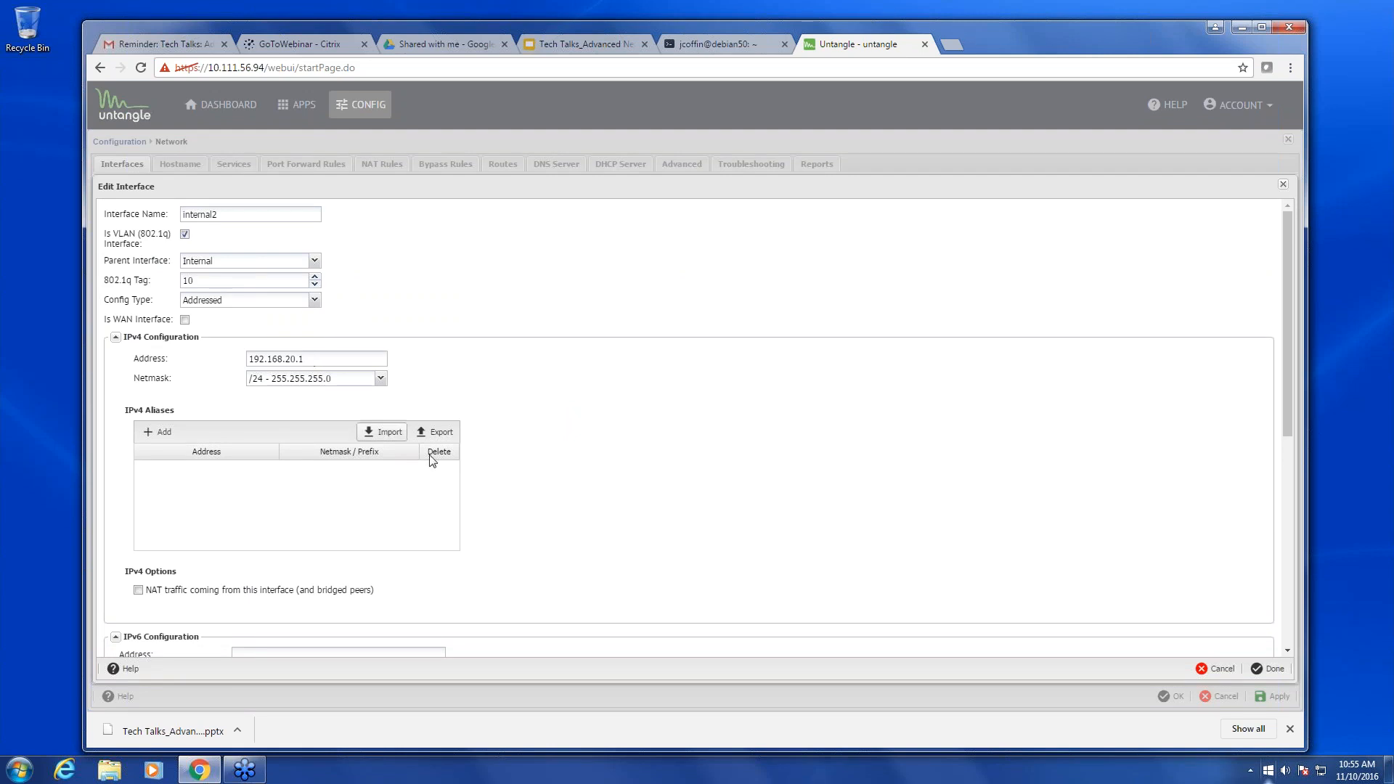
scroll(436, 490, "down", 1)
scroll(439, 501, "down", 4)
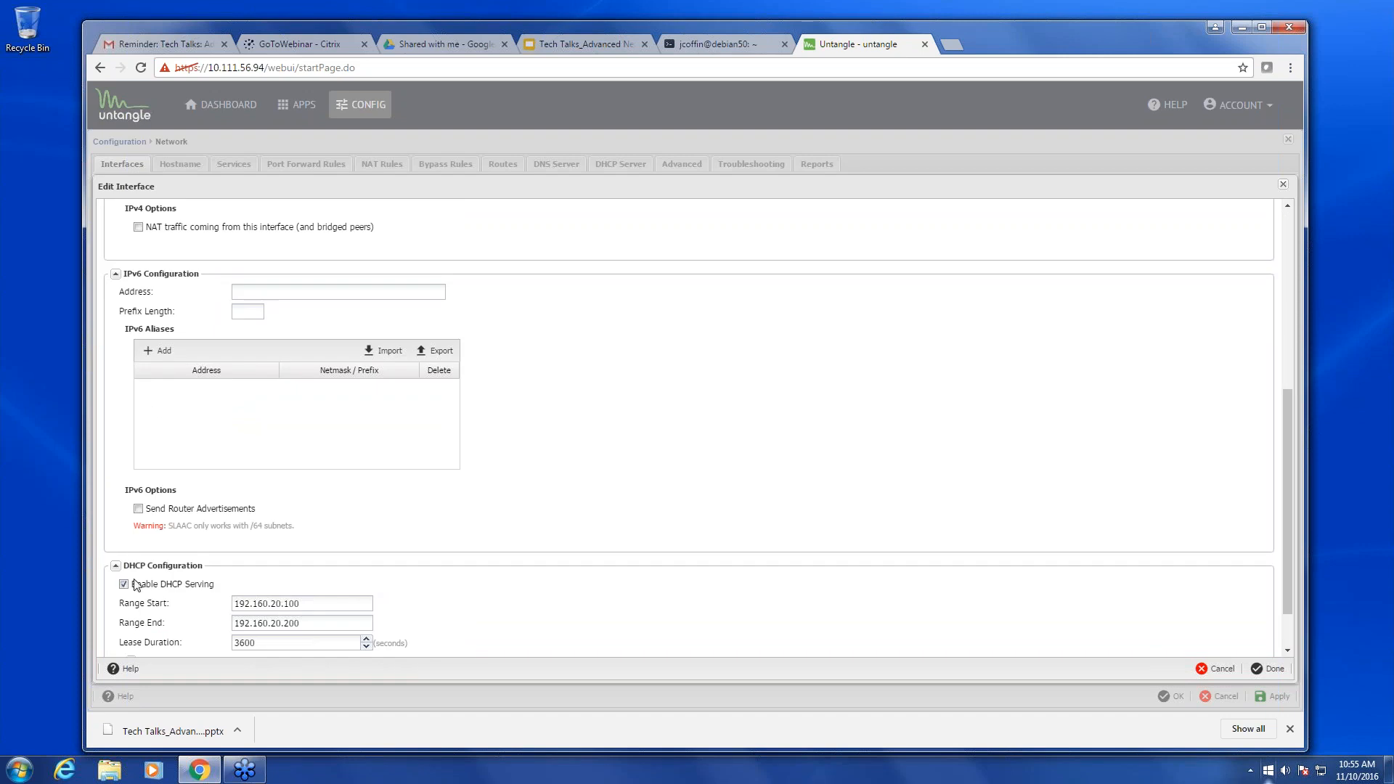
left_click(129, 586)
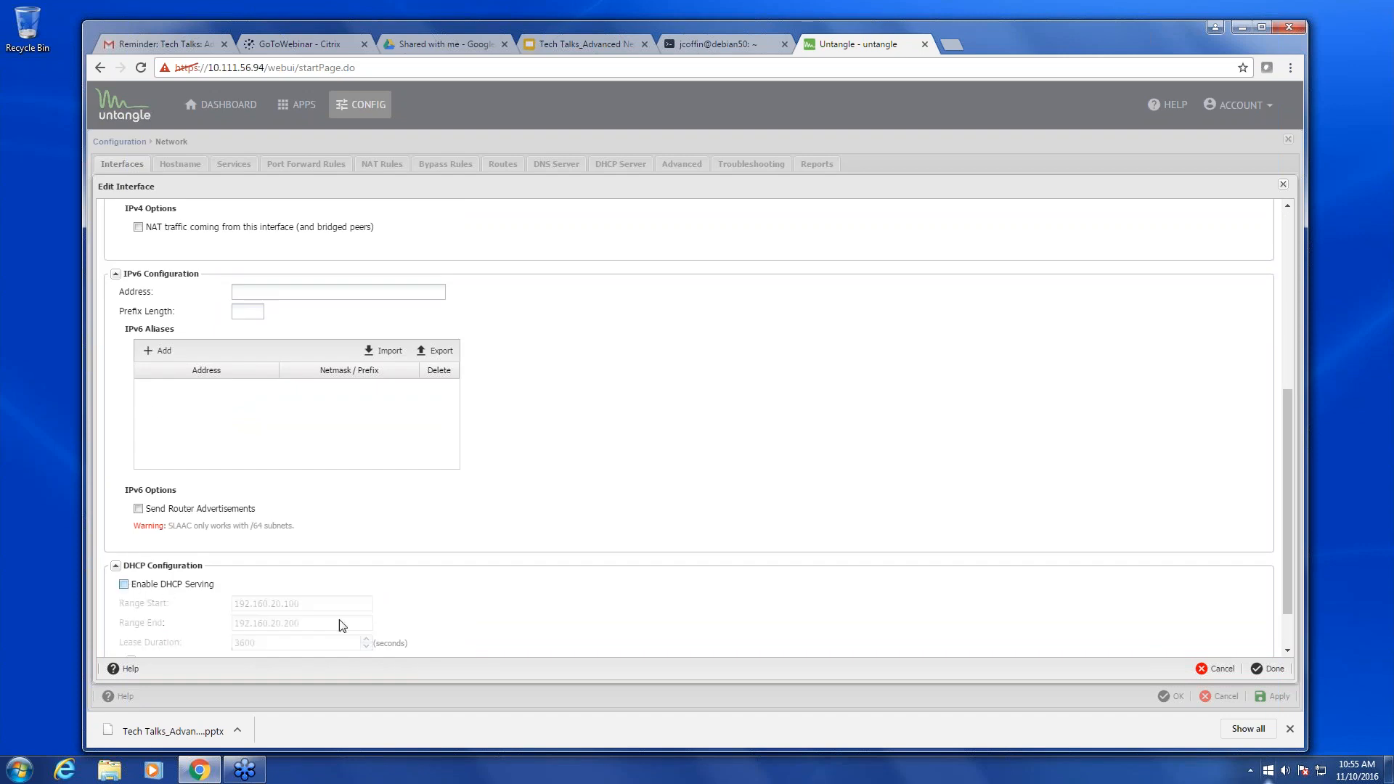
left_click(1267, 669)
left_click(1172, 696)
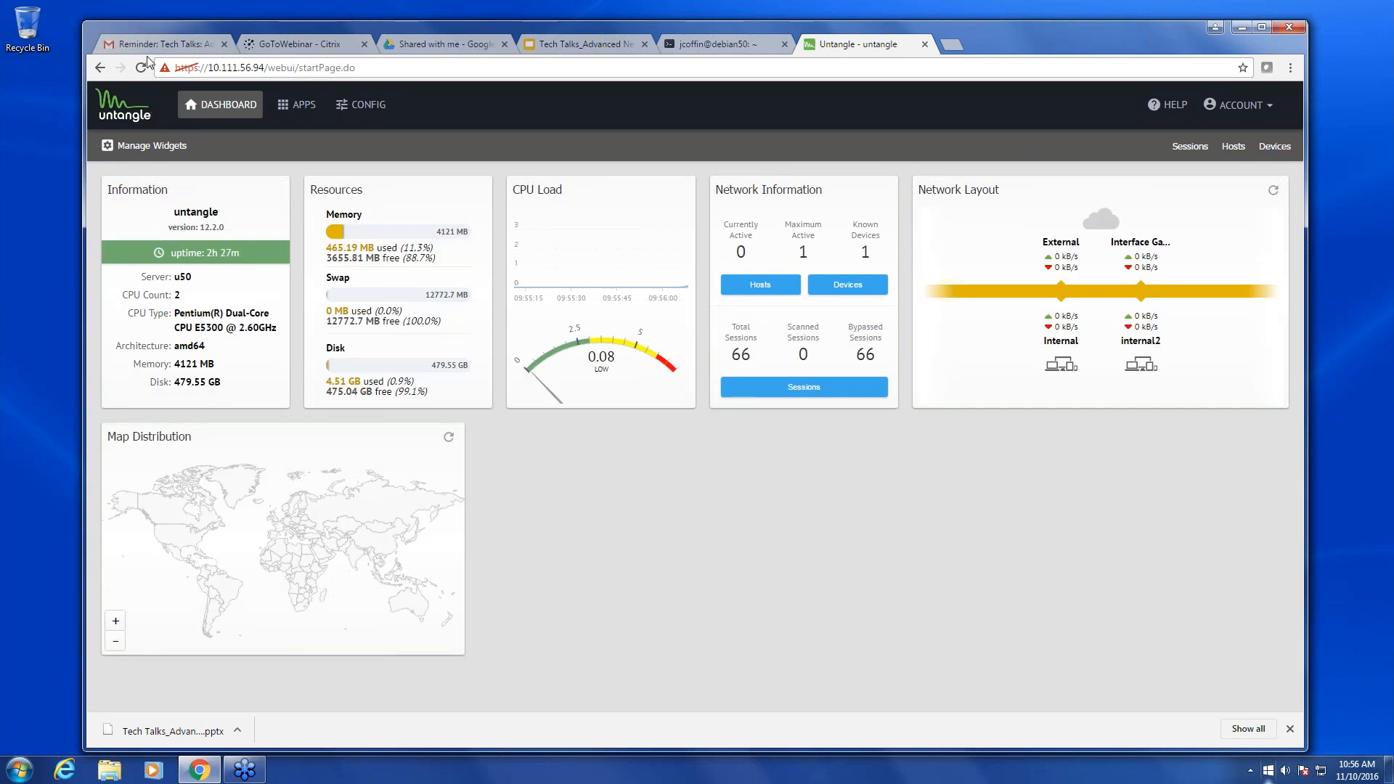
- Reopen Config > Network to see internal2 on eth1.10 at 192.168.20.1/24
left_click(342, 109)
left_click(155, 236)
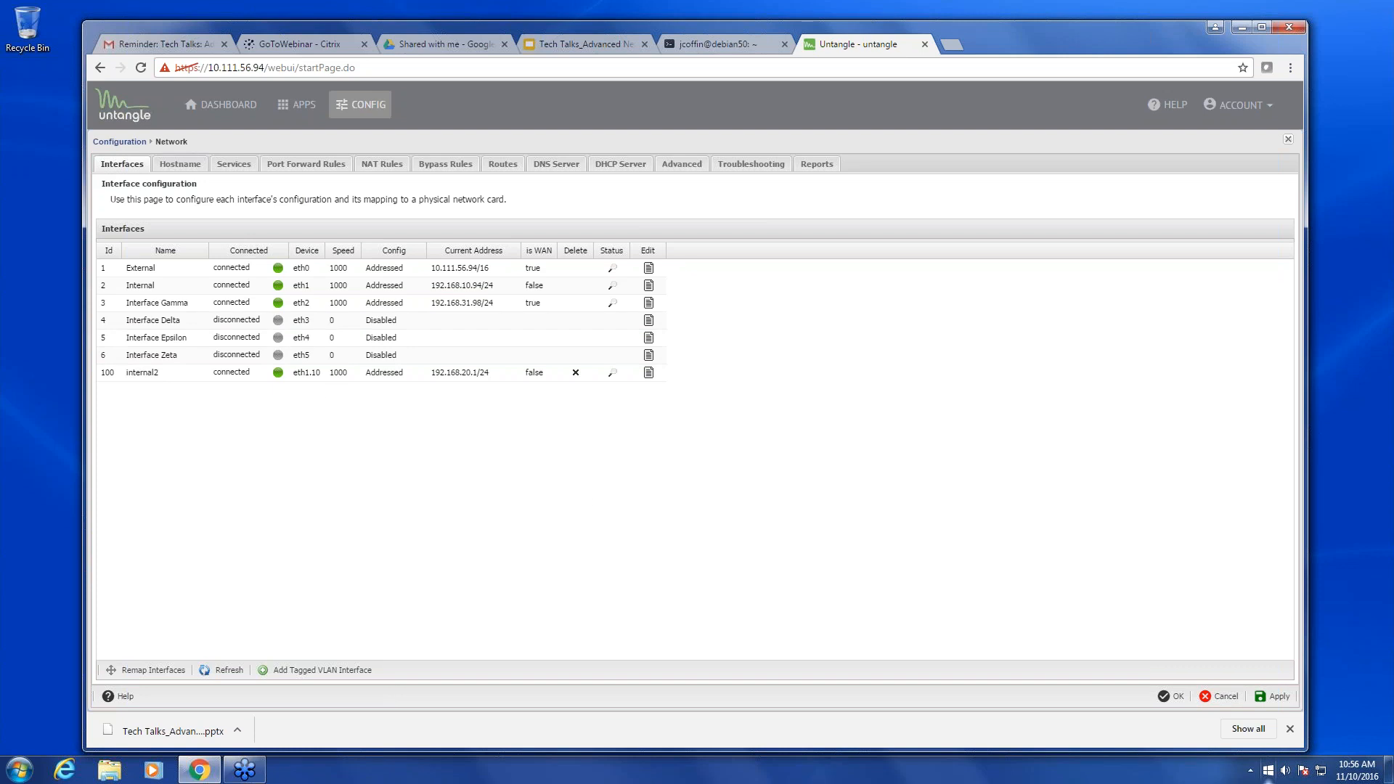
- Compare internal2's settings with the VLANs slide, close them unchanged, and show Advanced settings
left_click(651, 379)
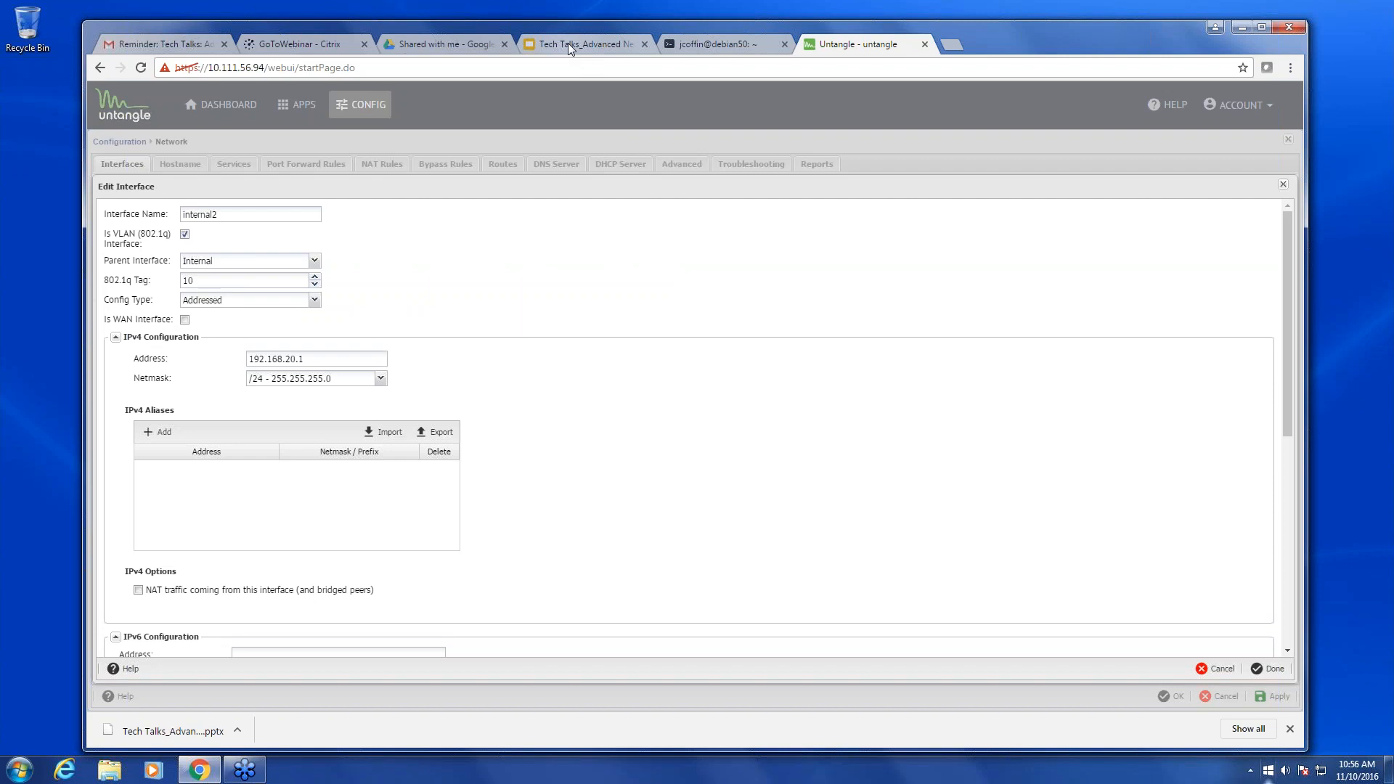
left_click(570, 45)
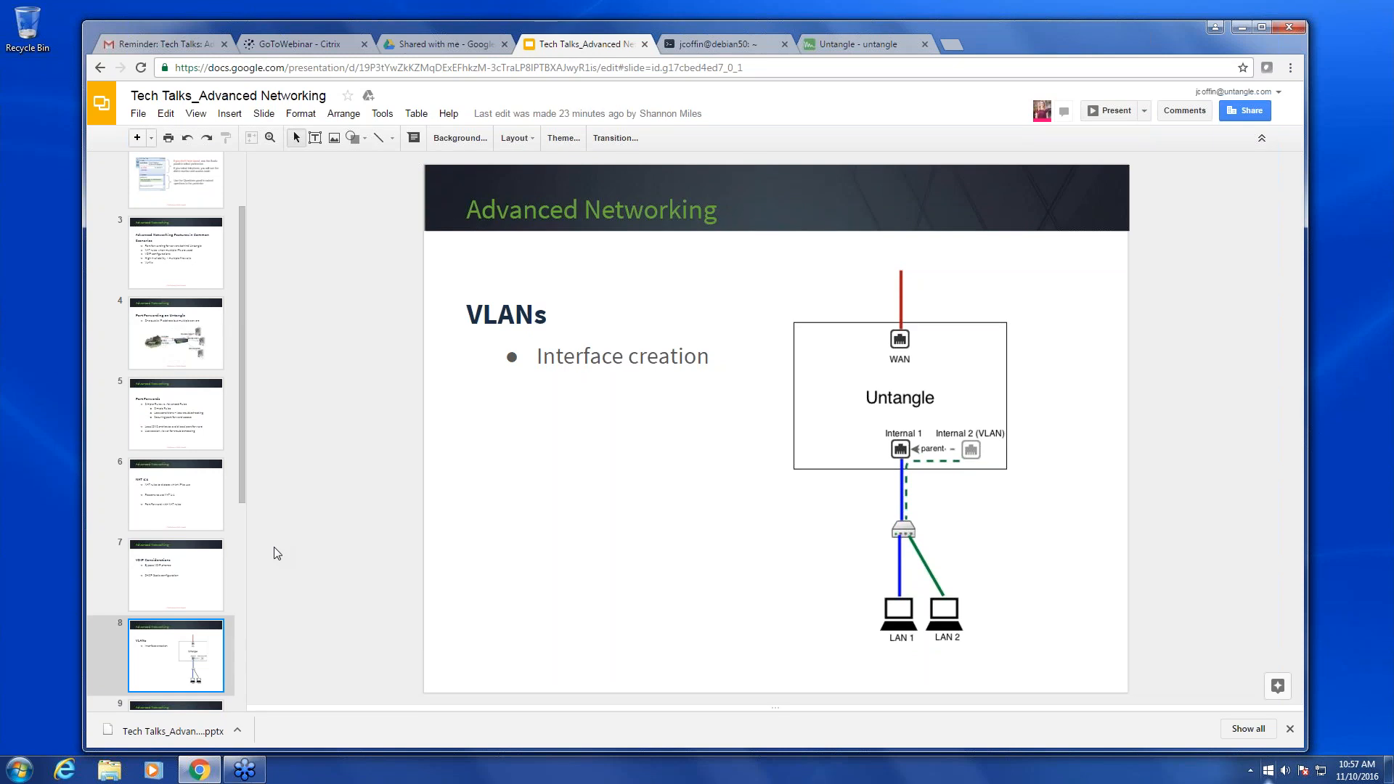
left_click(873, 47)
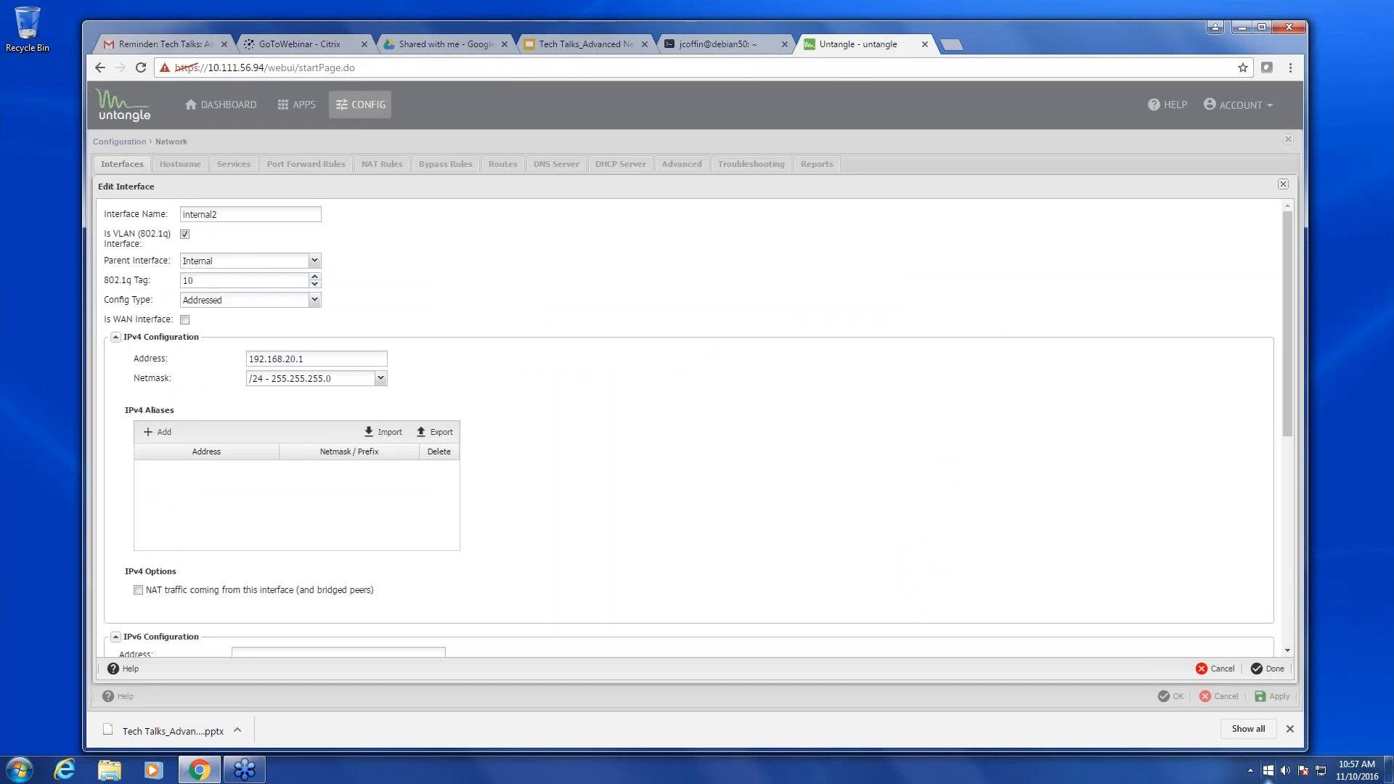
left_click(1282, 184)
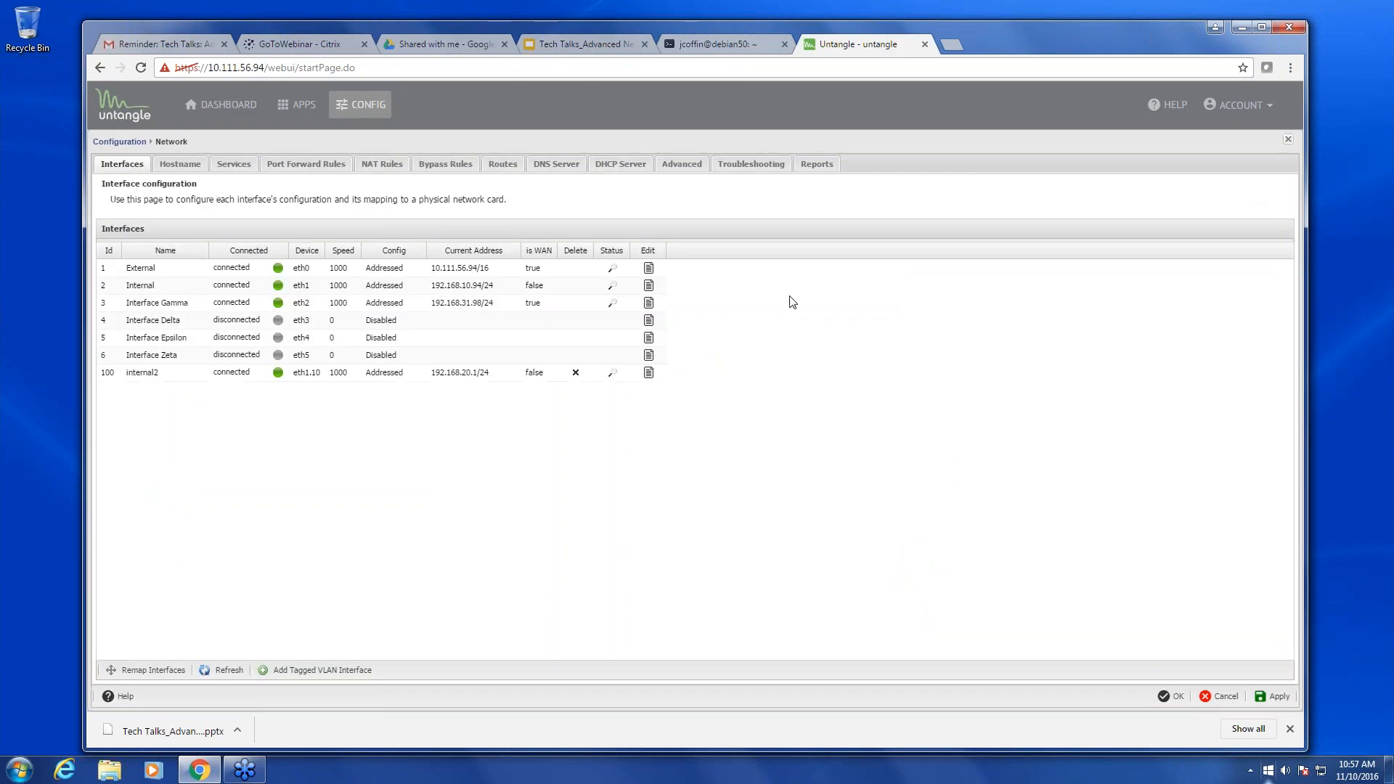
left_click(693, 170)
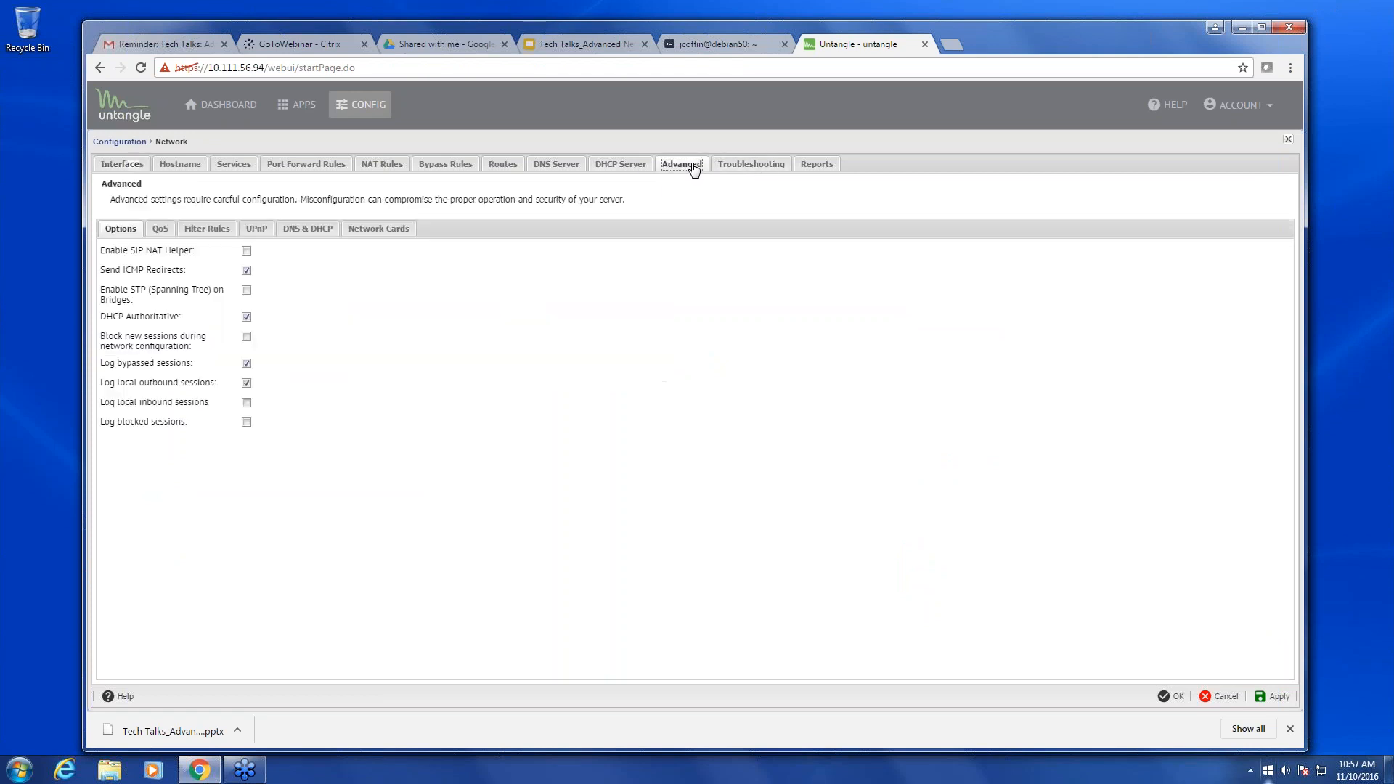
- Add a new forward filter rule described as 'block internal and vlan'
left_click(222, 231)
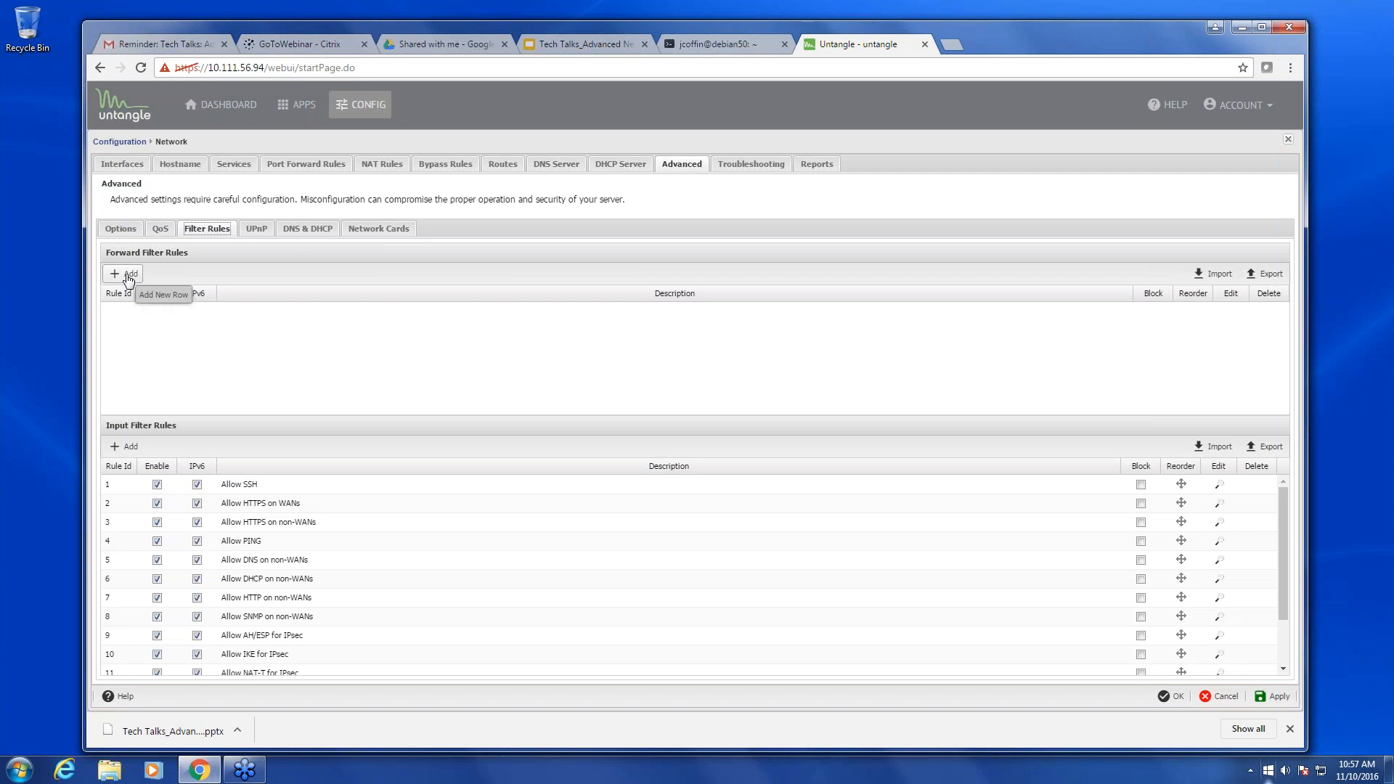
left_click(128, 276)
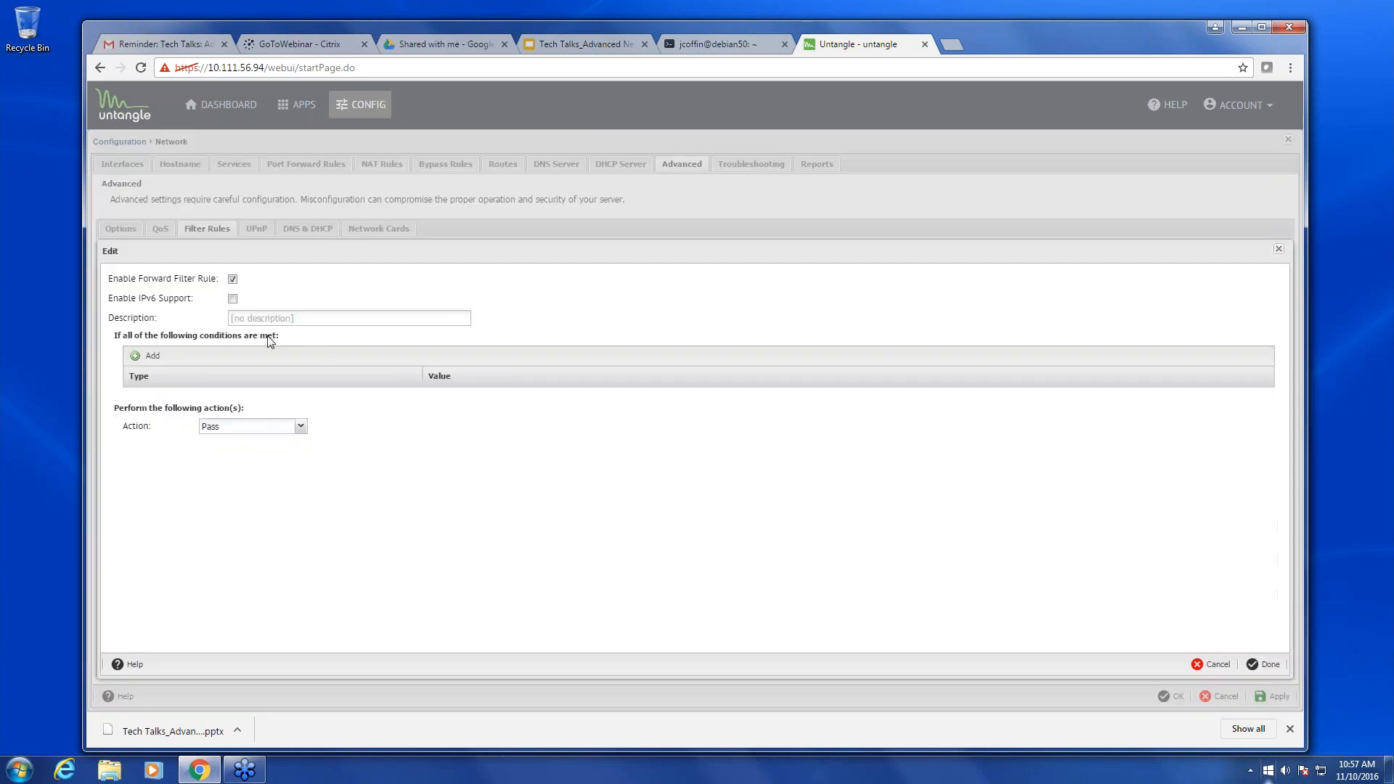
left_click(273, 317)
type("block internal and vlan")
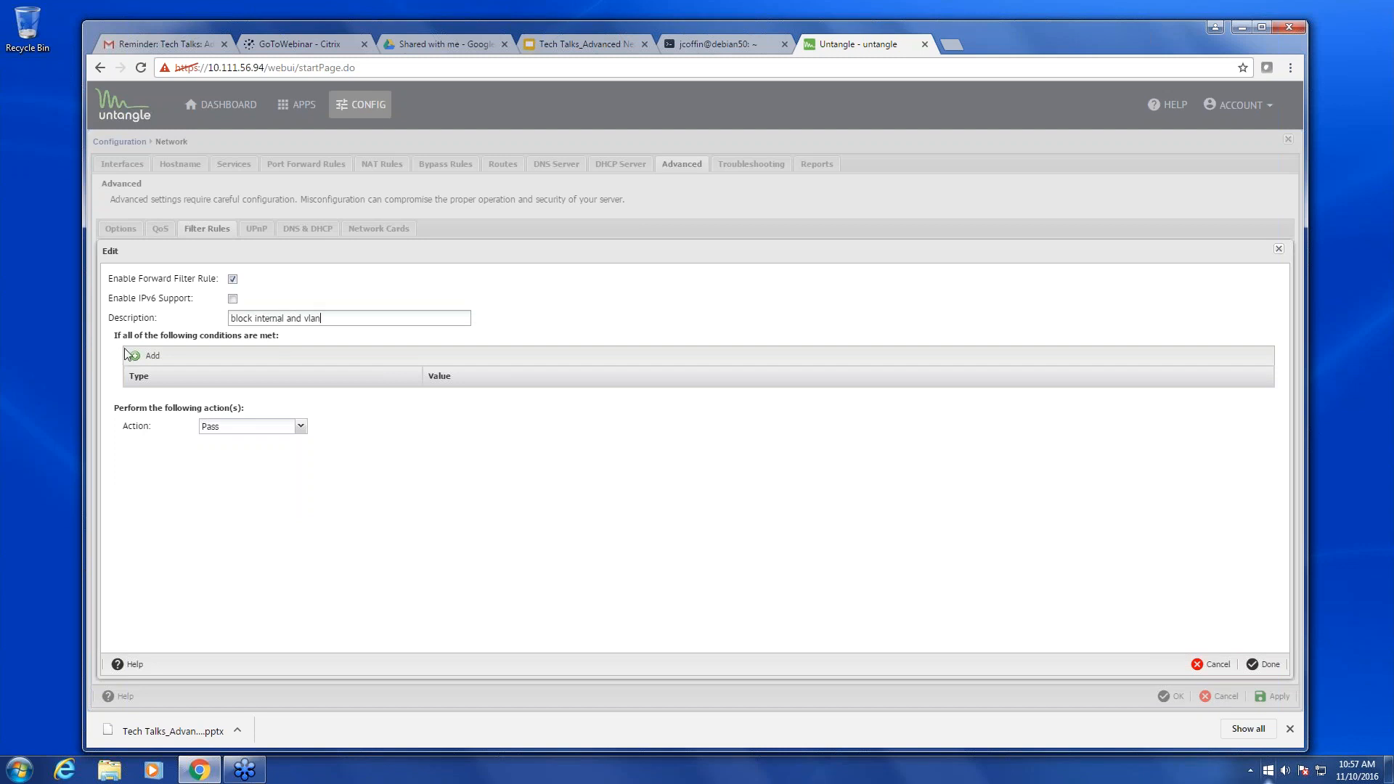
- Add a Source Interface condition matching Internal
left_click(148, 355)
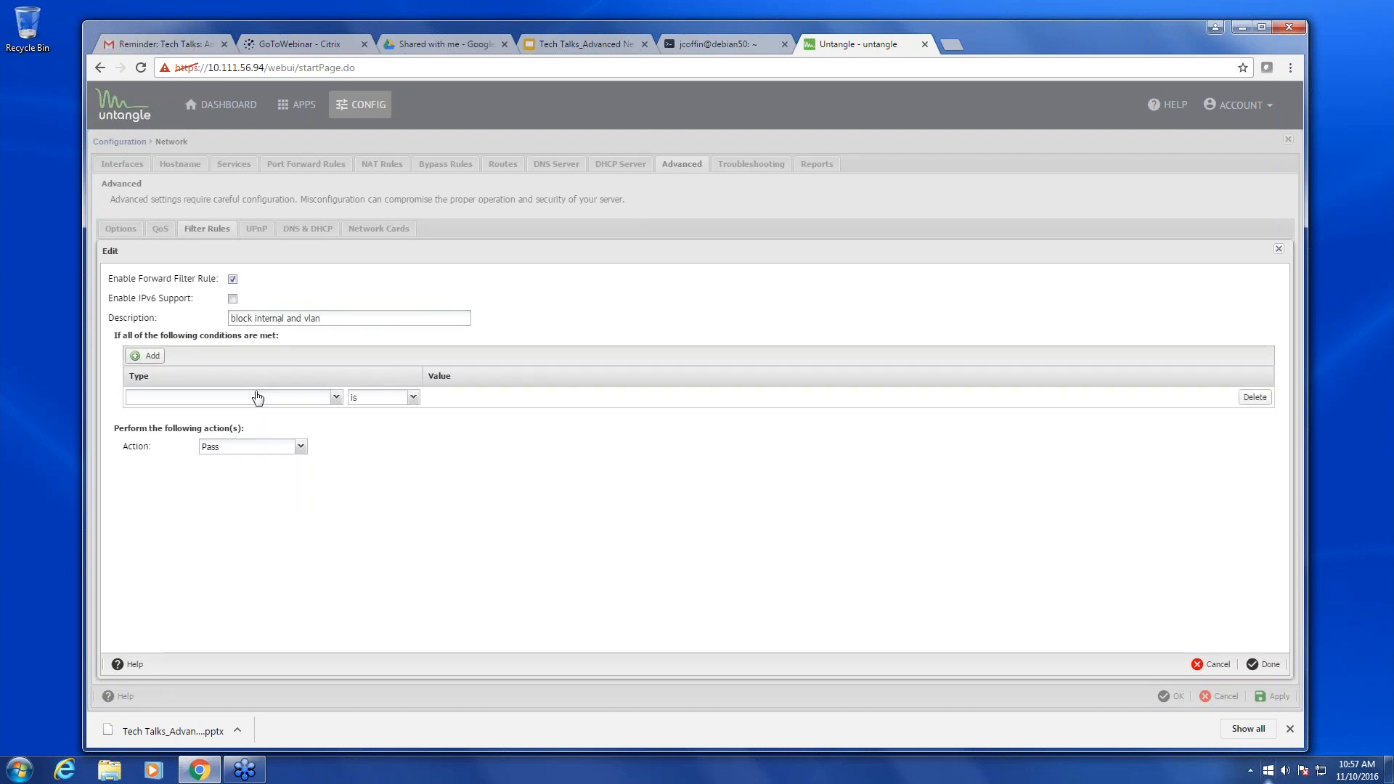
left_click(334, 397)
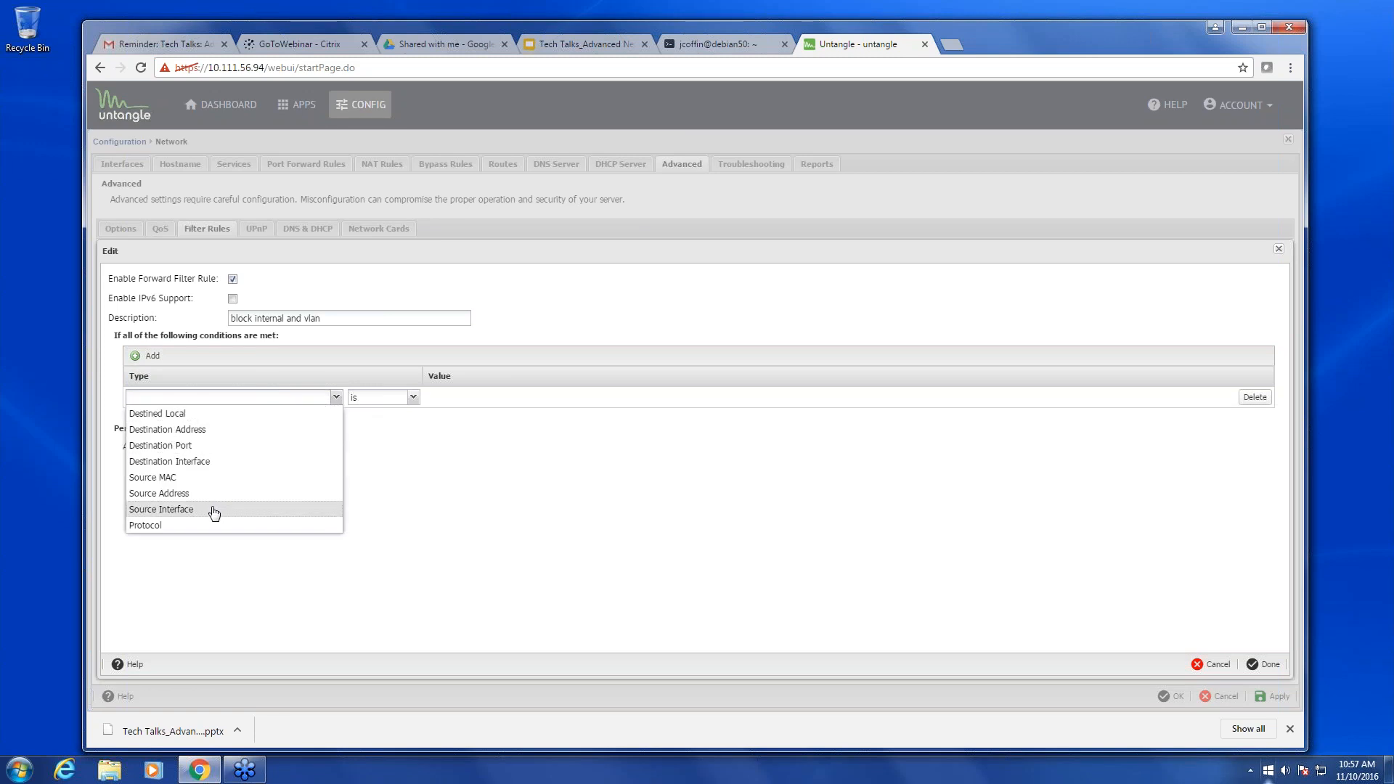
key("Return")
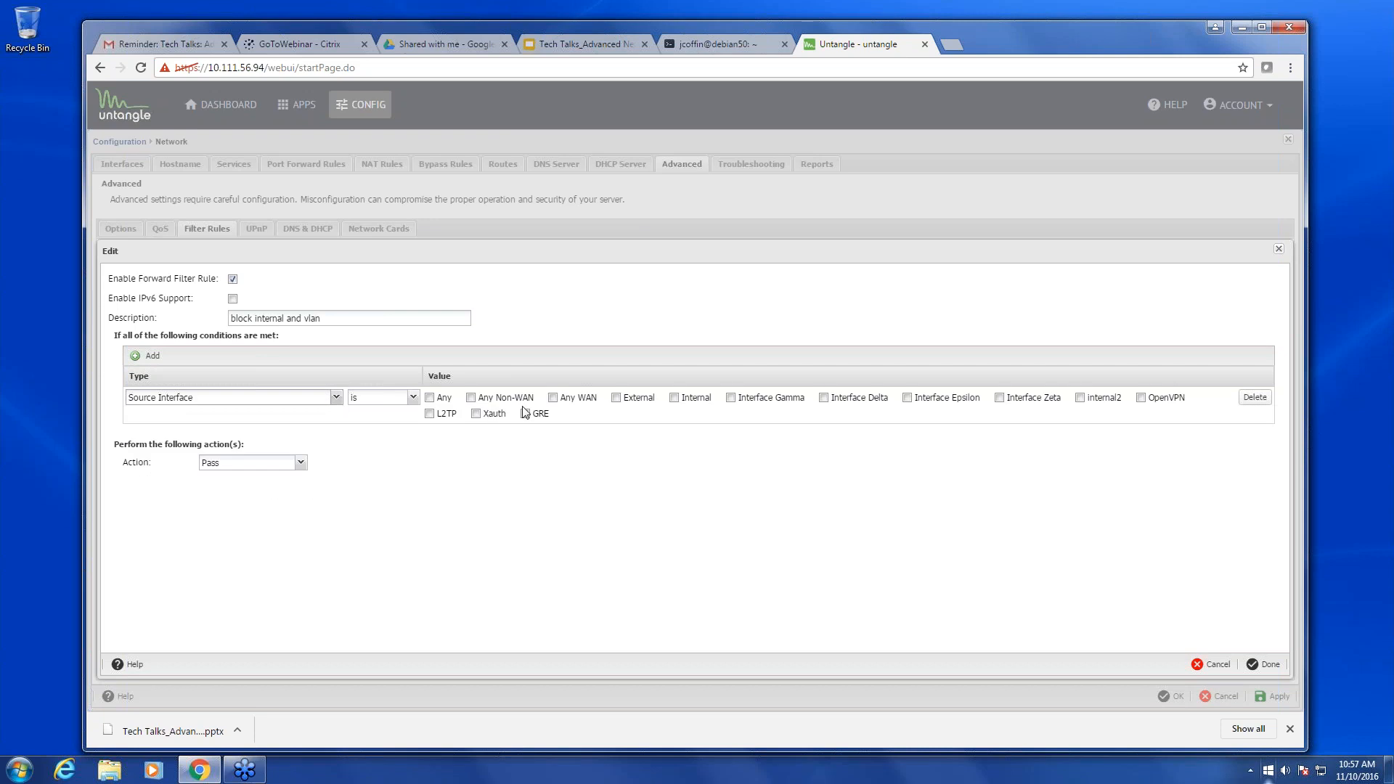
left_click(674, 397)
- Add a Destination Interface condition matching internal2 and set the rule action to Block
left_click(157, 359)
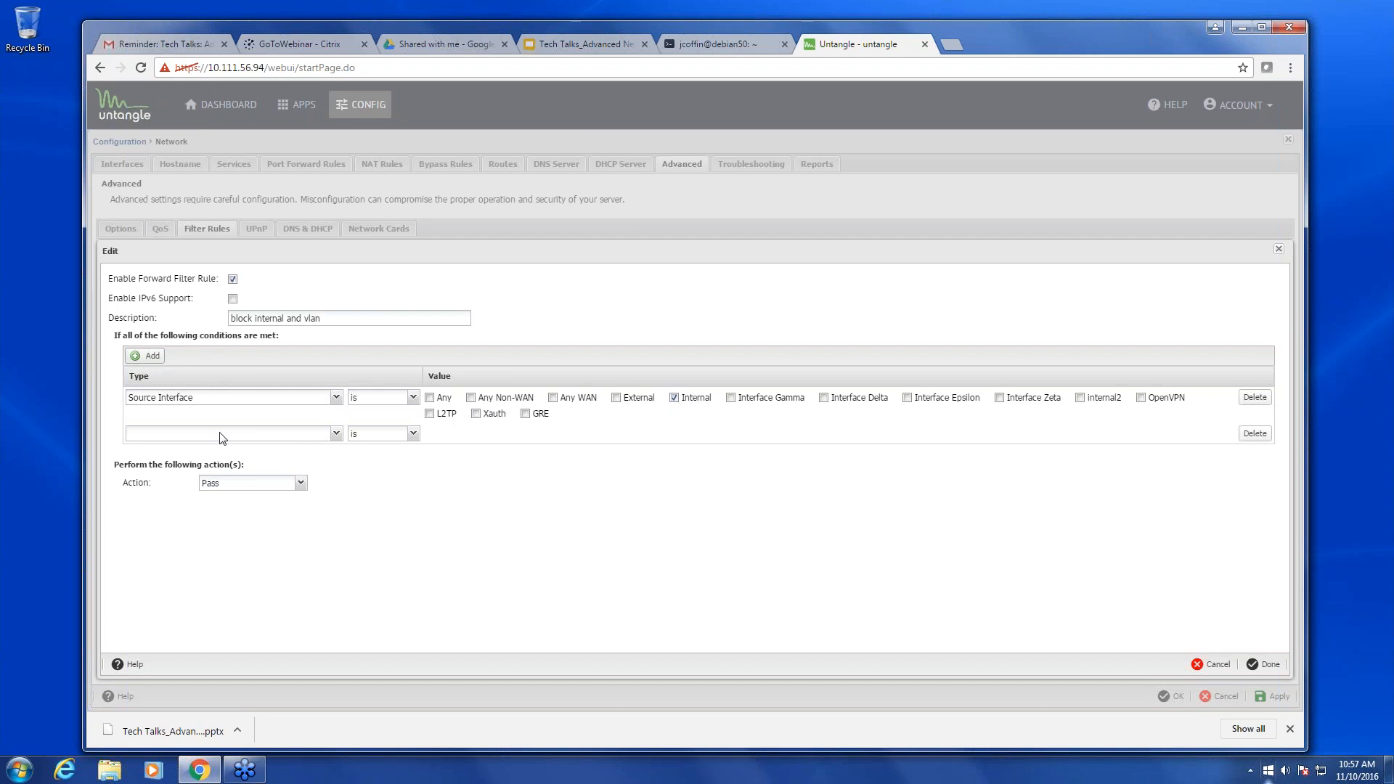
left_click(218, 434)
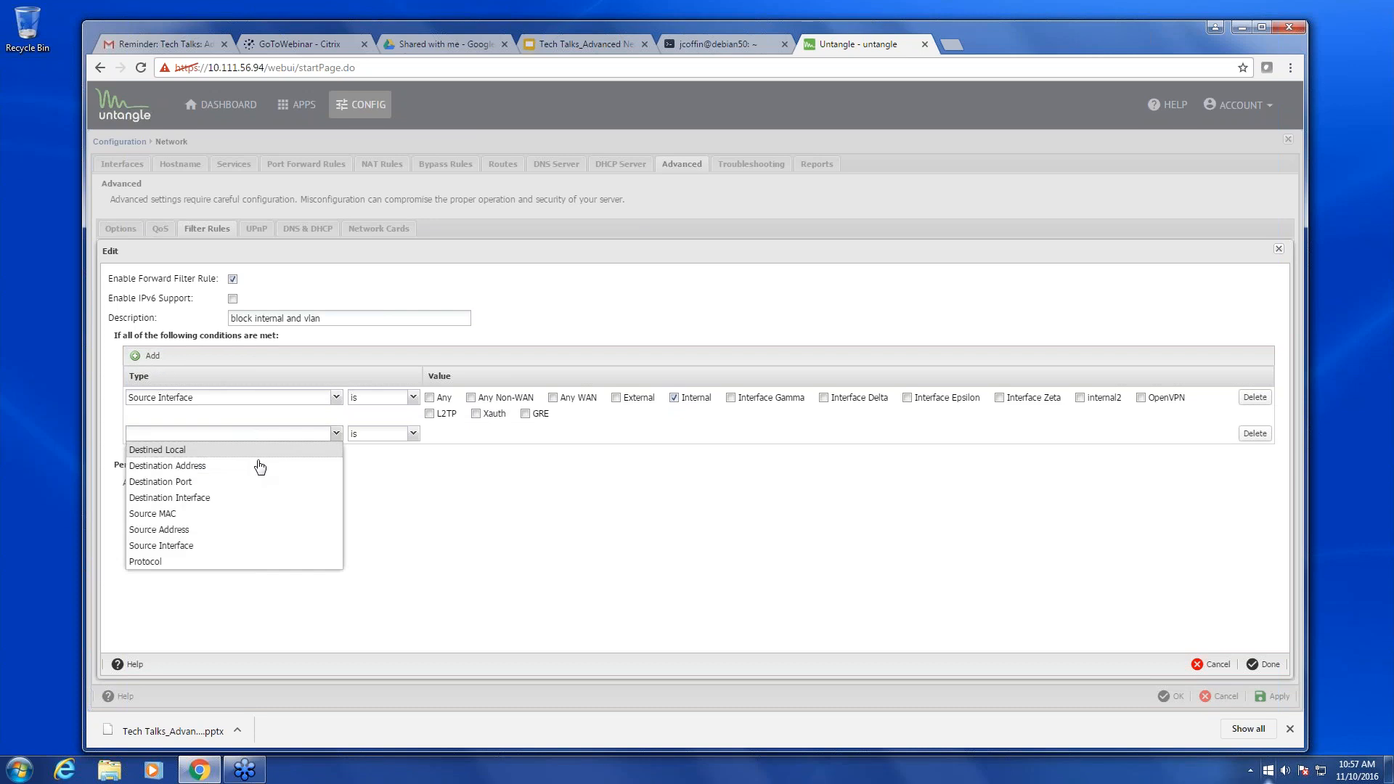
left_click(236, 498)
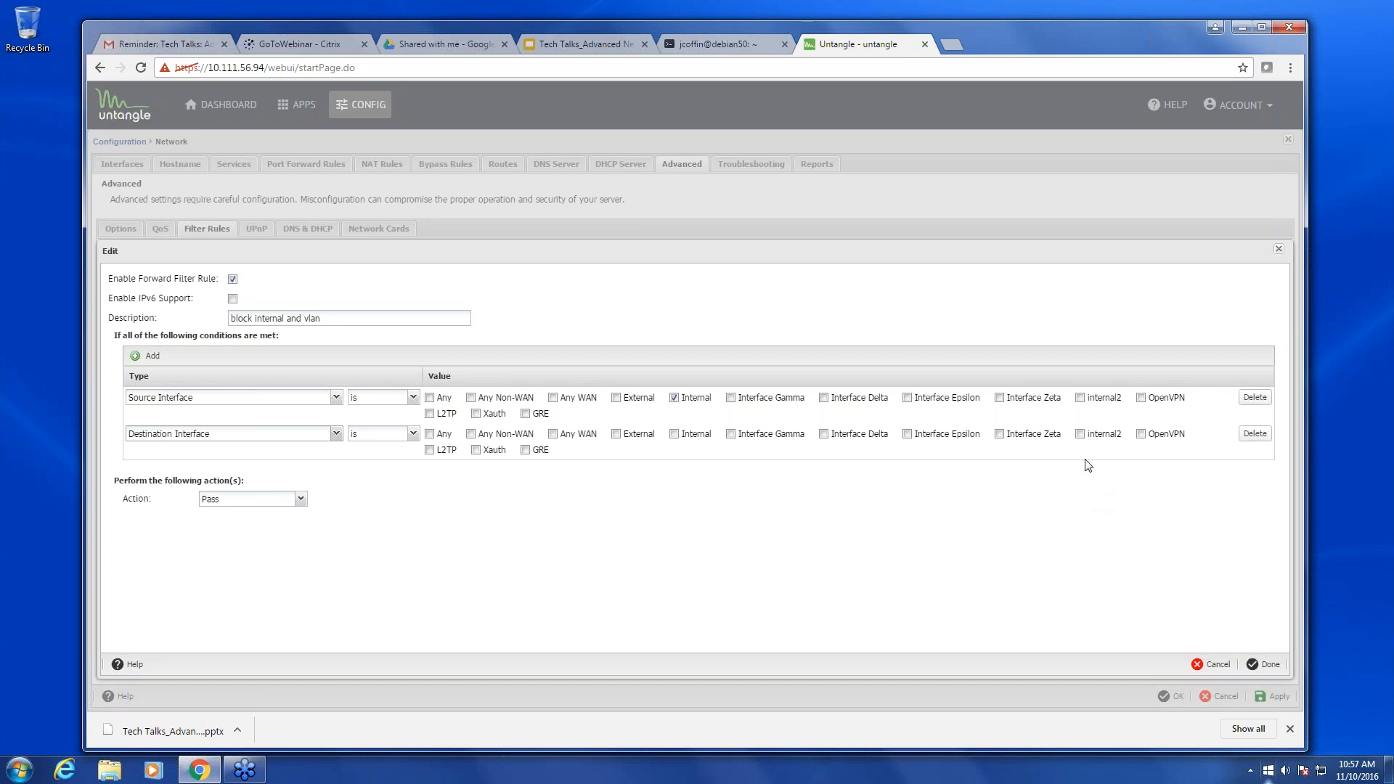
left_click(1080, 435)
left_click(300, 499)
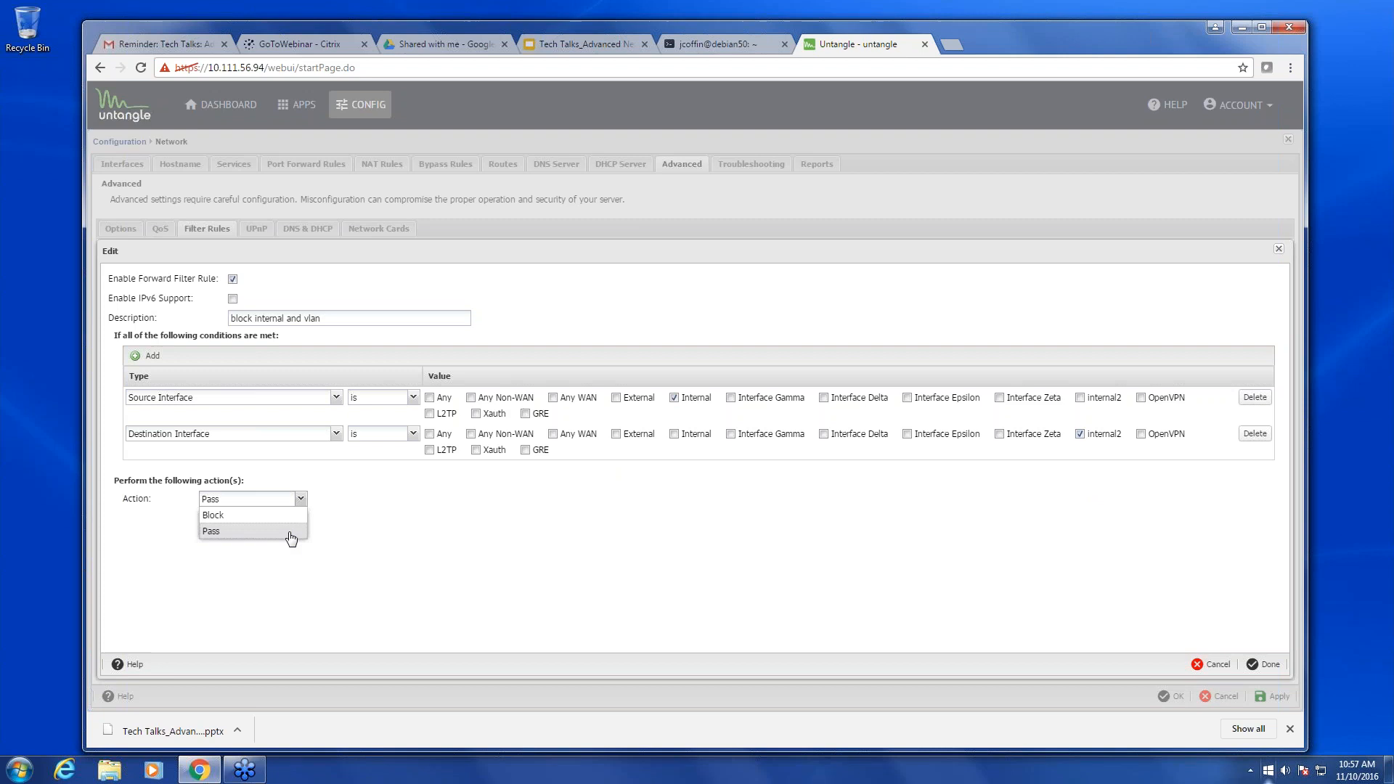
left_click(281, 517)
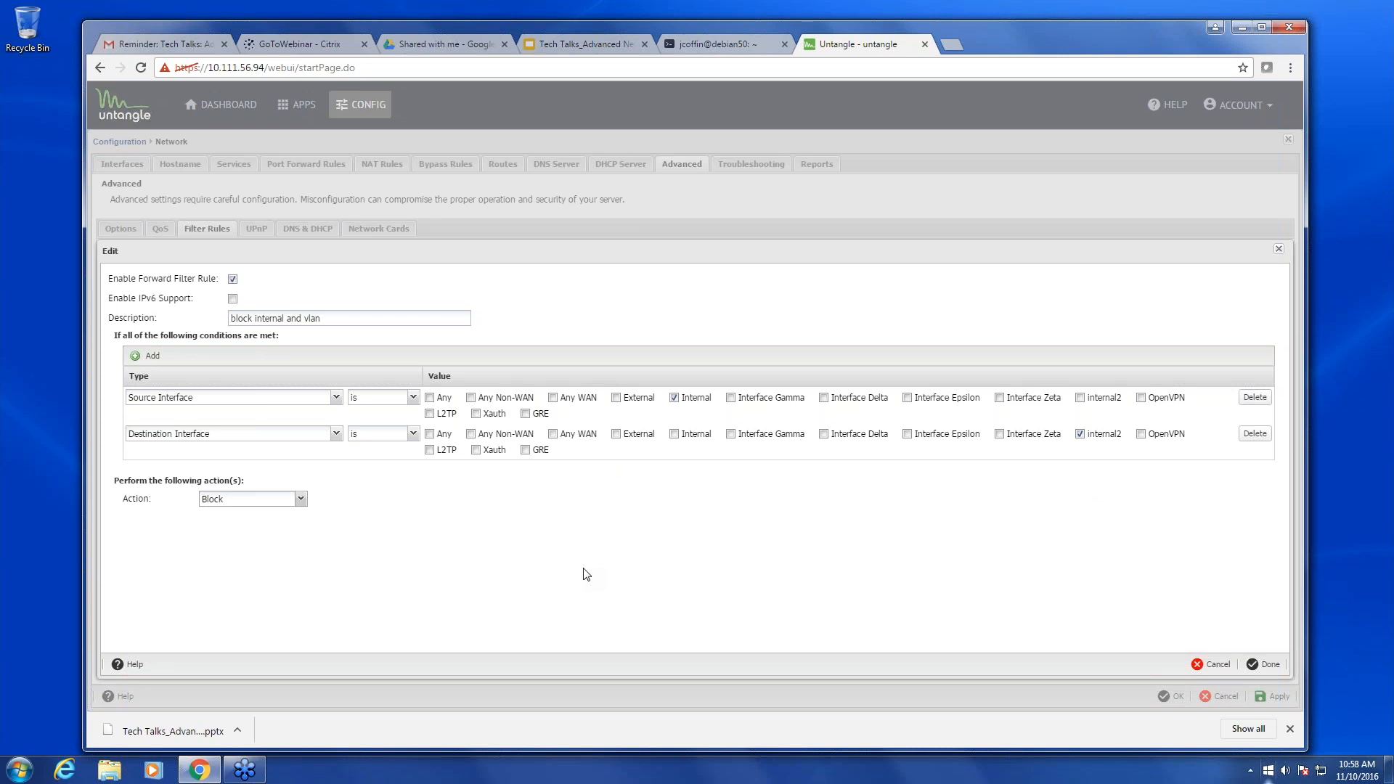
- Discard the unsaved 'block internal and vlan' rule and return to the VLANs slide in Google Slides
left_click(1217, 668)
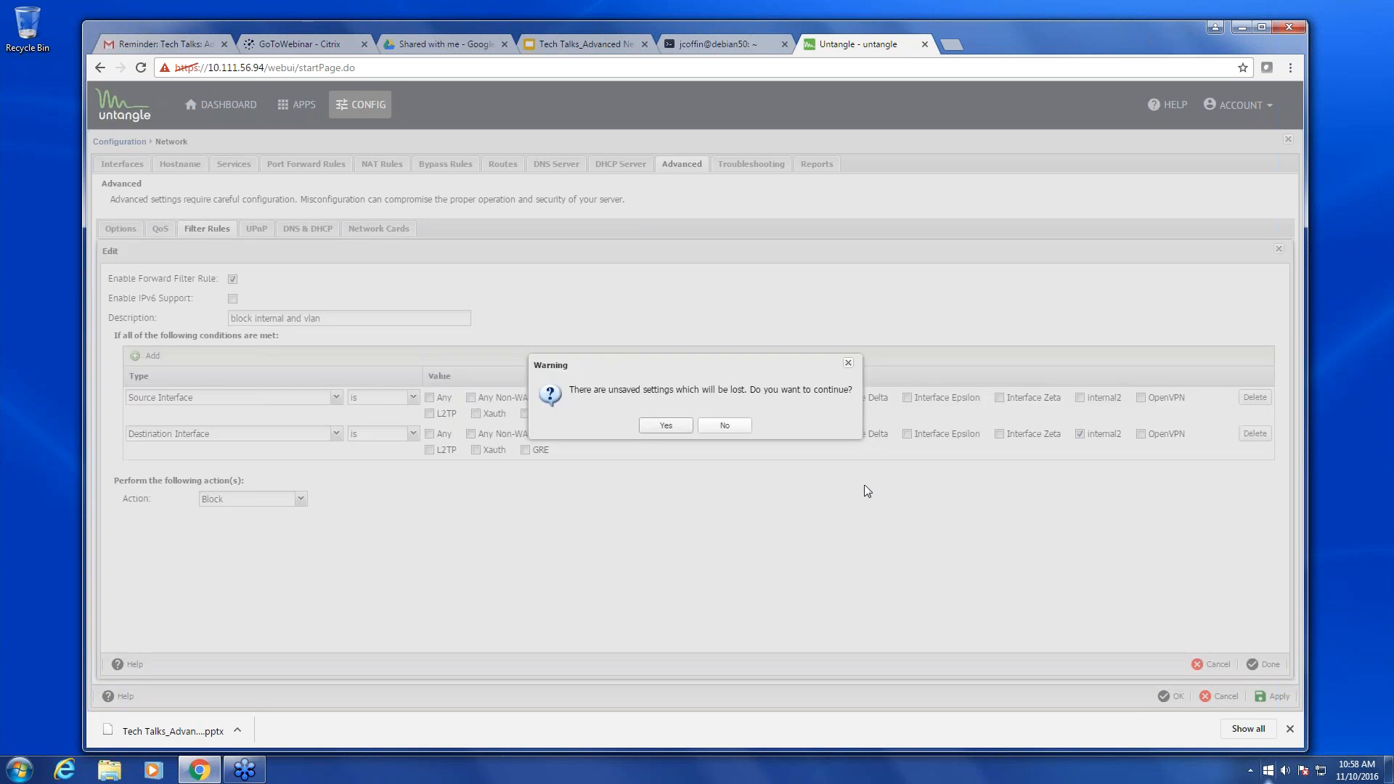
left_click(671, 426)
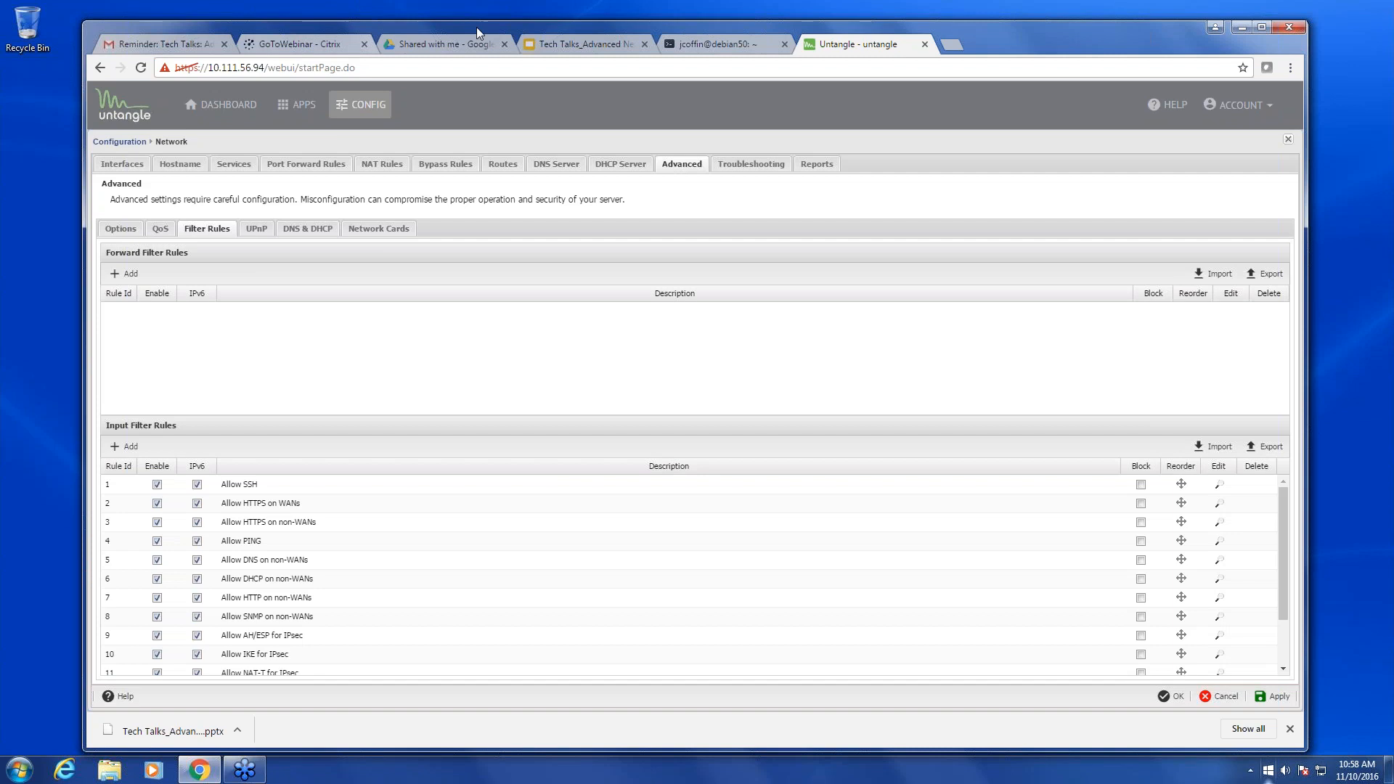
left_click(416, 41)
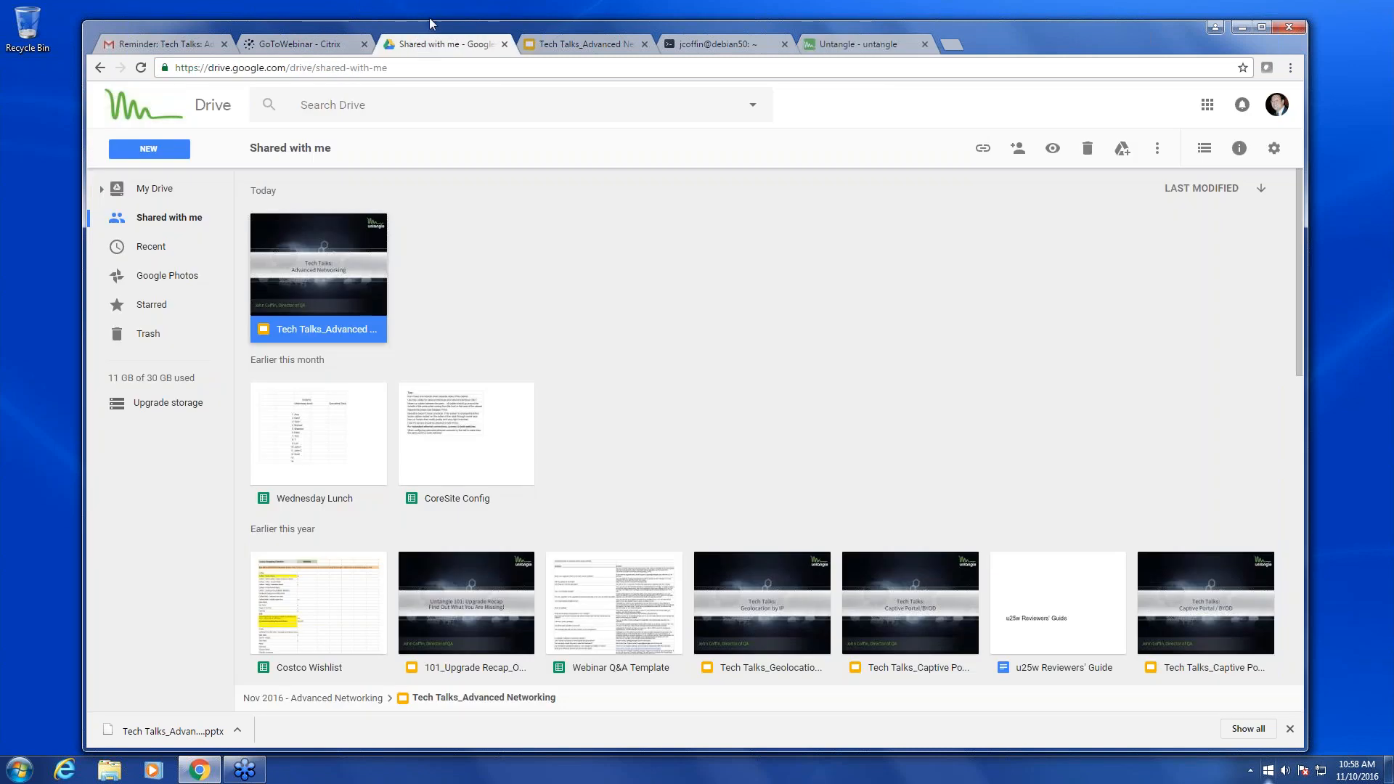
left_click(569, 42)
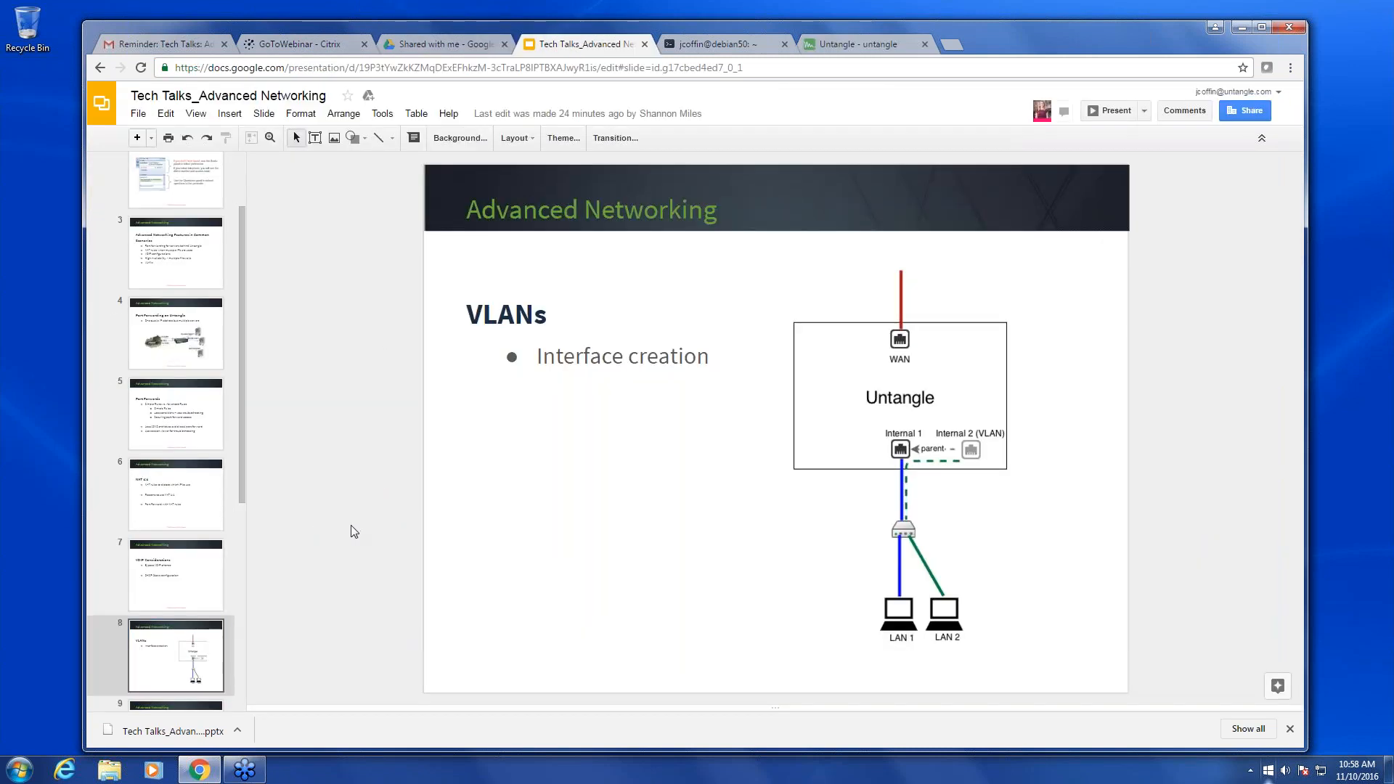
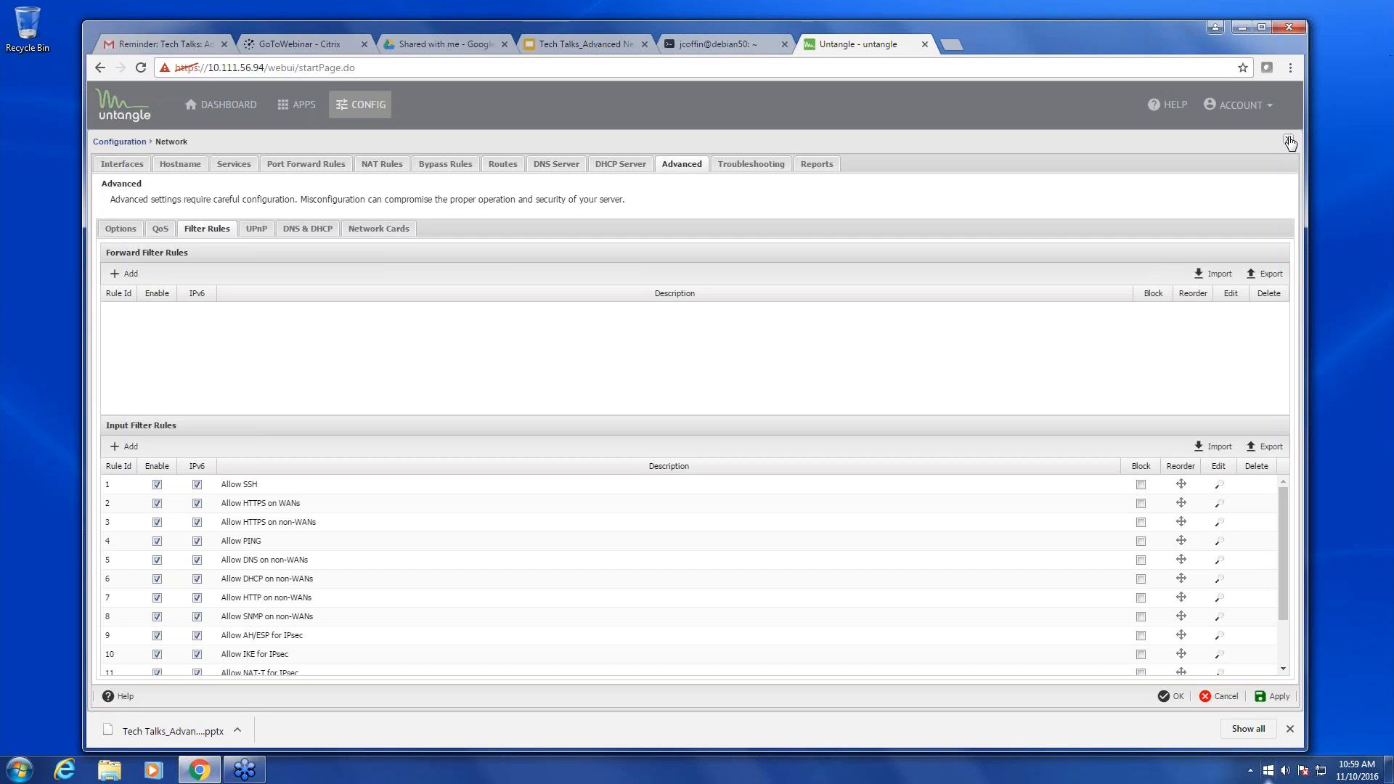
- Enable VRRP on the External interface with VRRP ID 10 and priority 90
left_click(1289, 142)
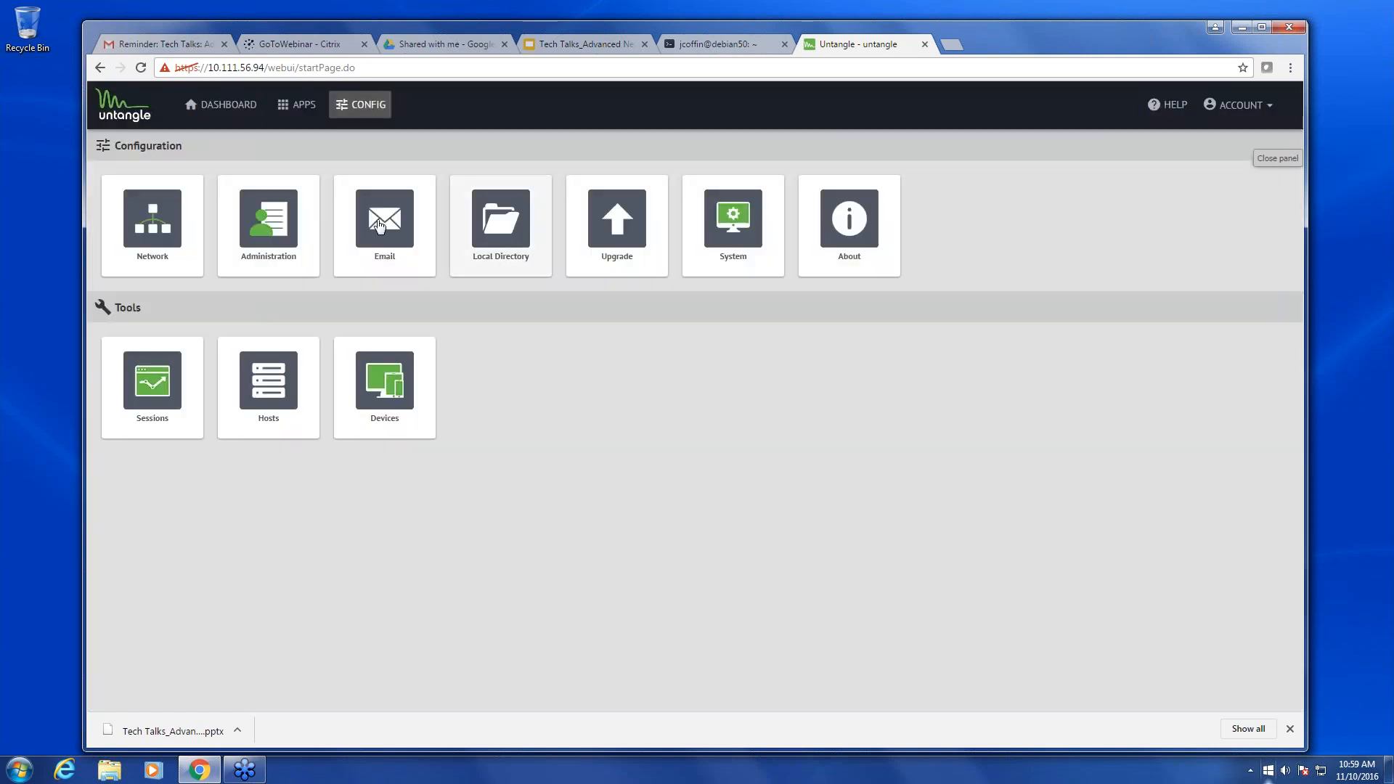
left_click(147, 251)
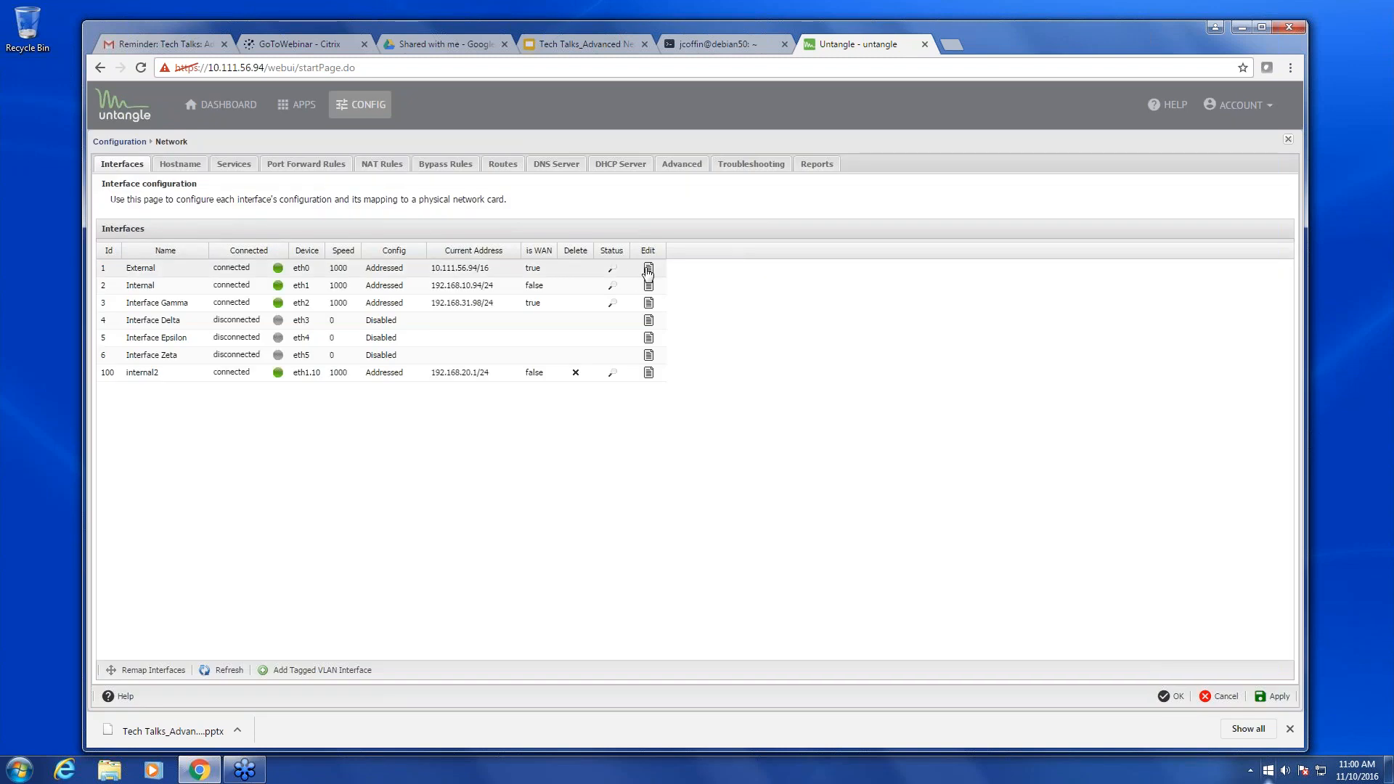
left_click(648, 271)
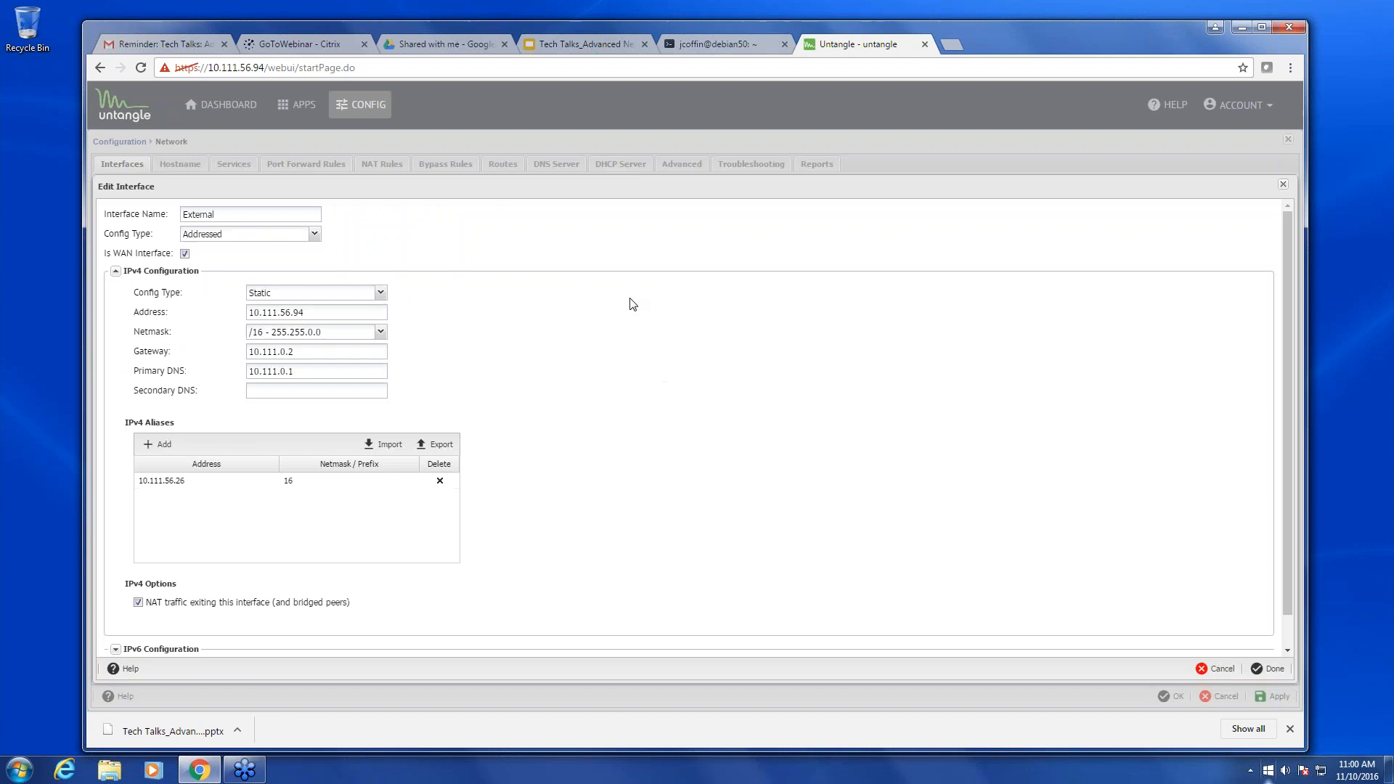
scroll(580, 392, "down", 1)
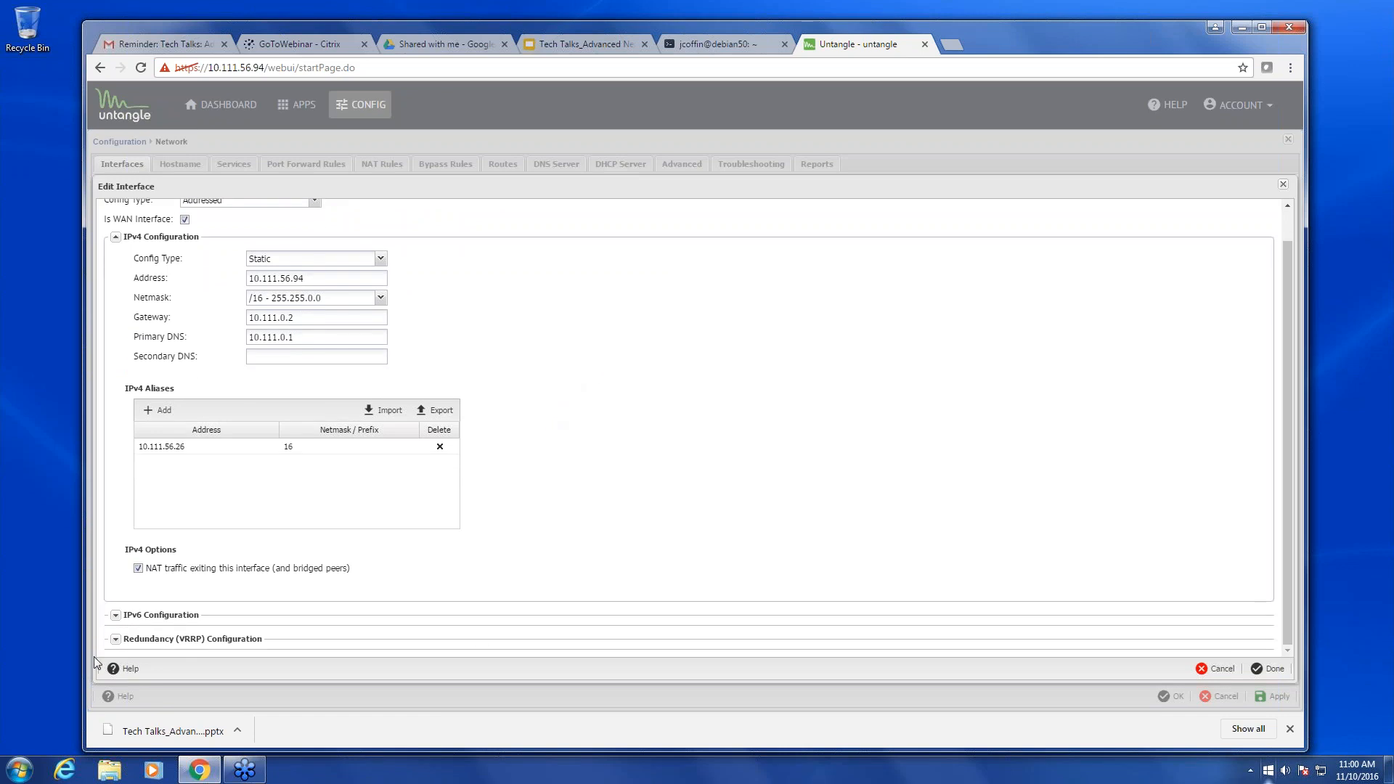
left_click(116, 639)
scroll(539, 551, "down", 3)
left_click(124, 569)
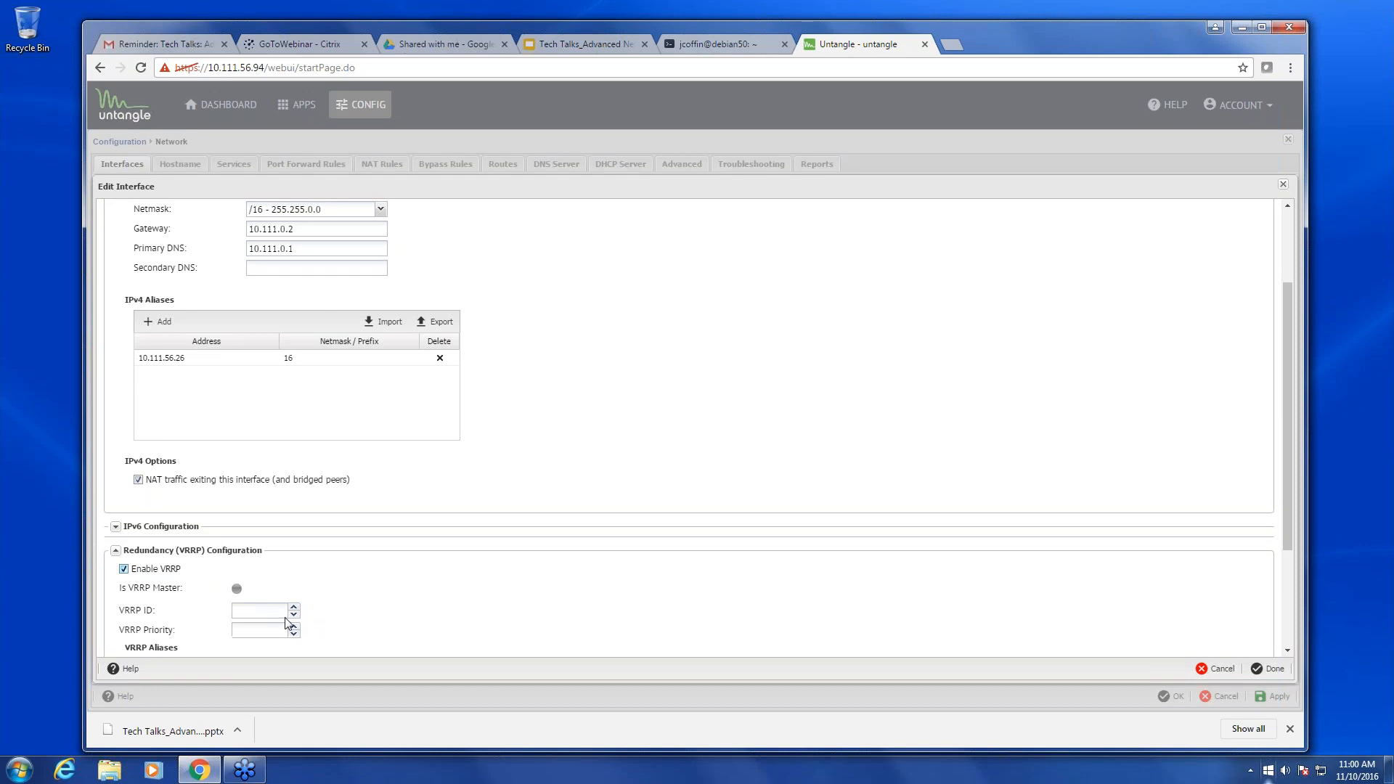
left_click(259, 610)
type("10")
left_click(249, 631)
type("90")
scroll(420, 624, "down", 2)
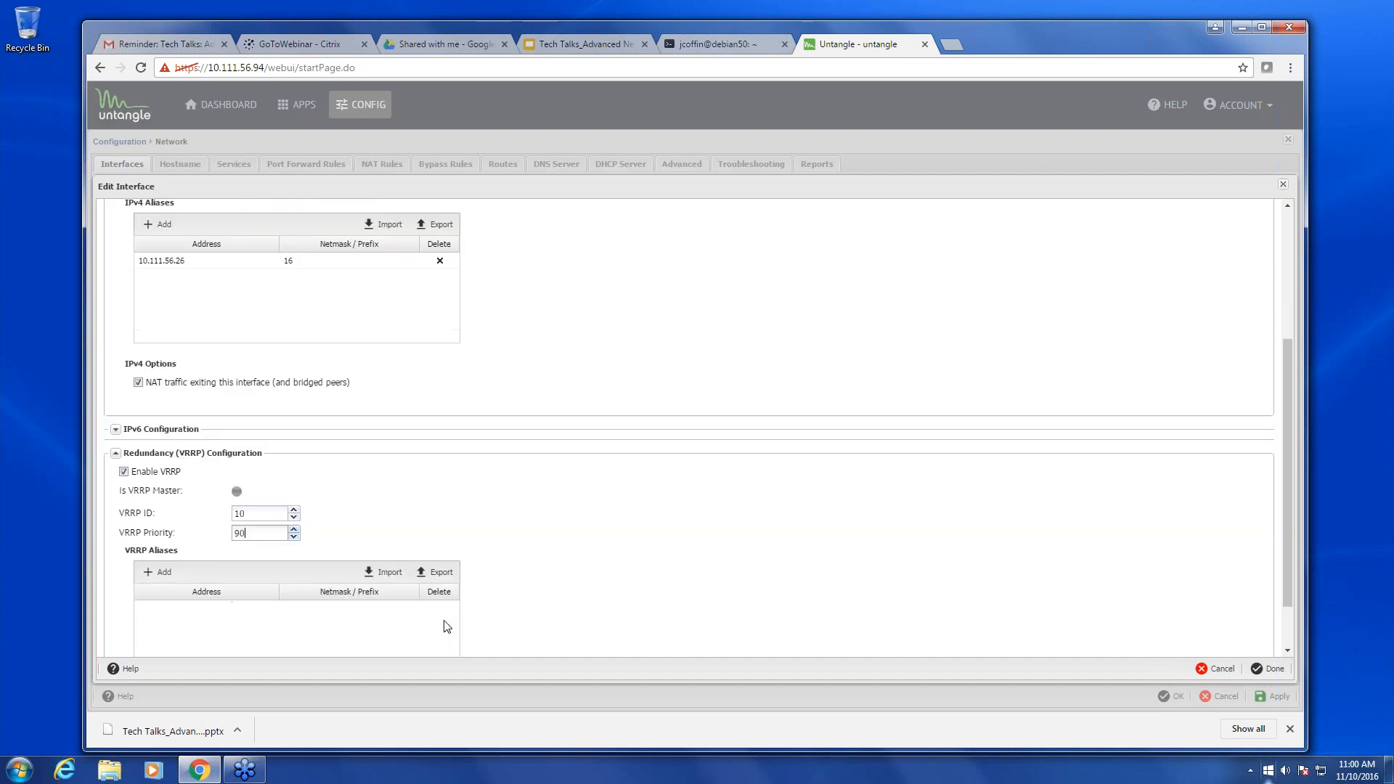
scroll(446, 627, "down", 2)
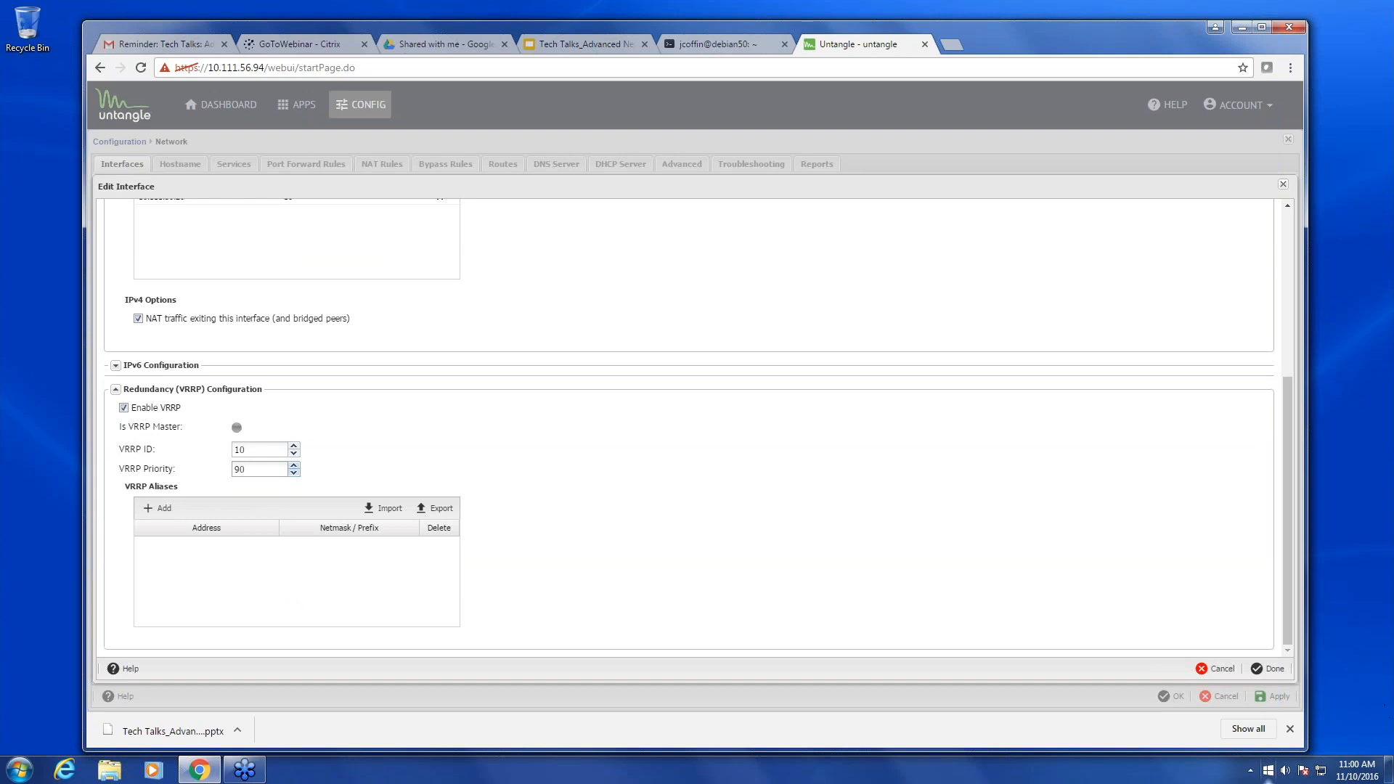
- Add the VRRP alias 10.111.56.31/16 to External and save the interface
left_click(162, 508)
left_click(193, 545)
left_click_drag(193, 546, 42, 543)
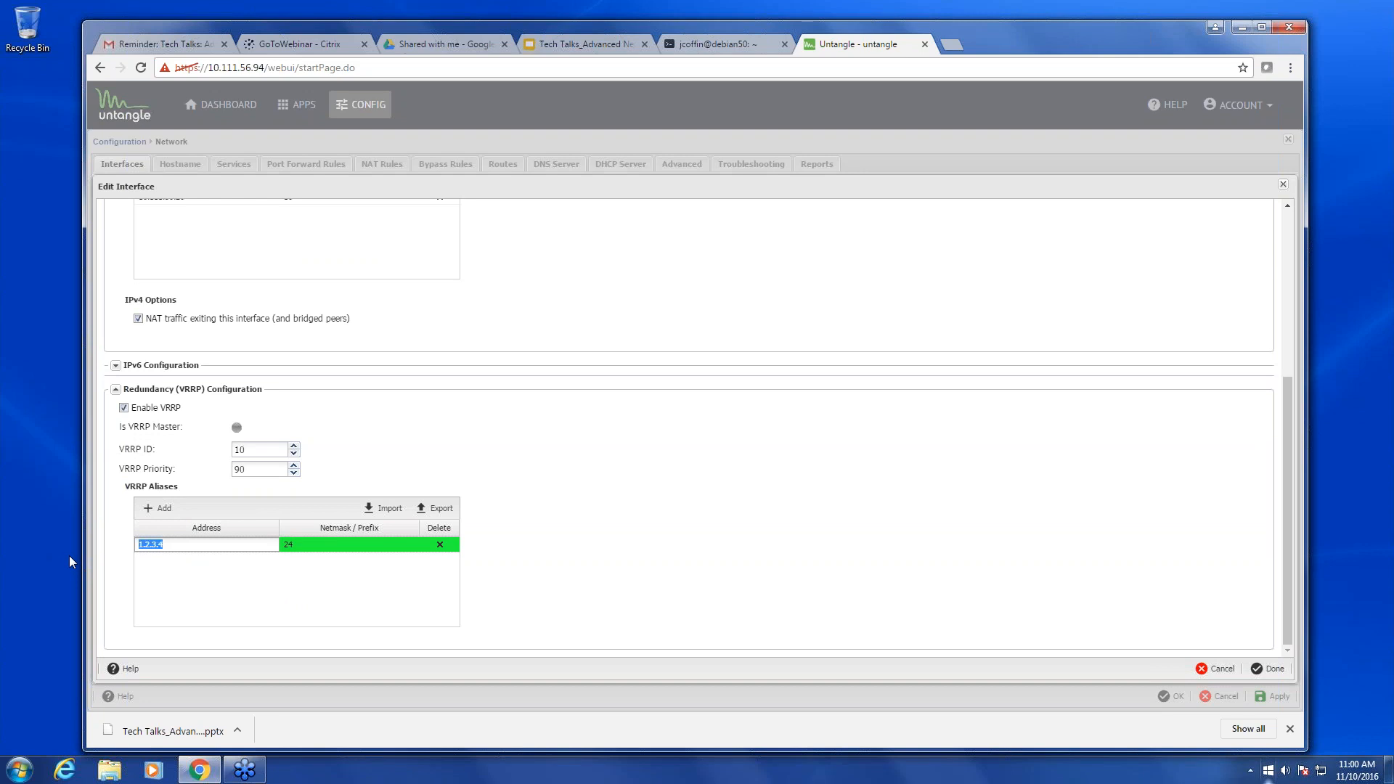
type("10.111.56.")
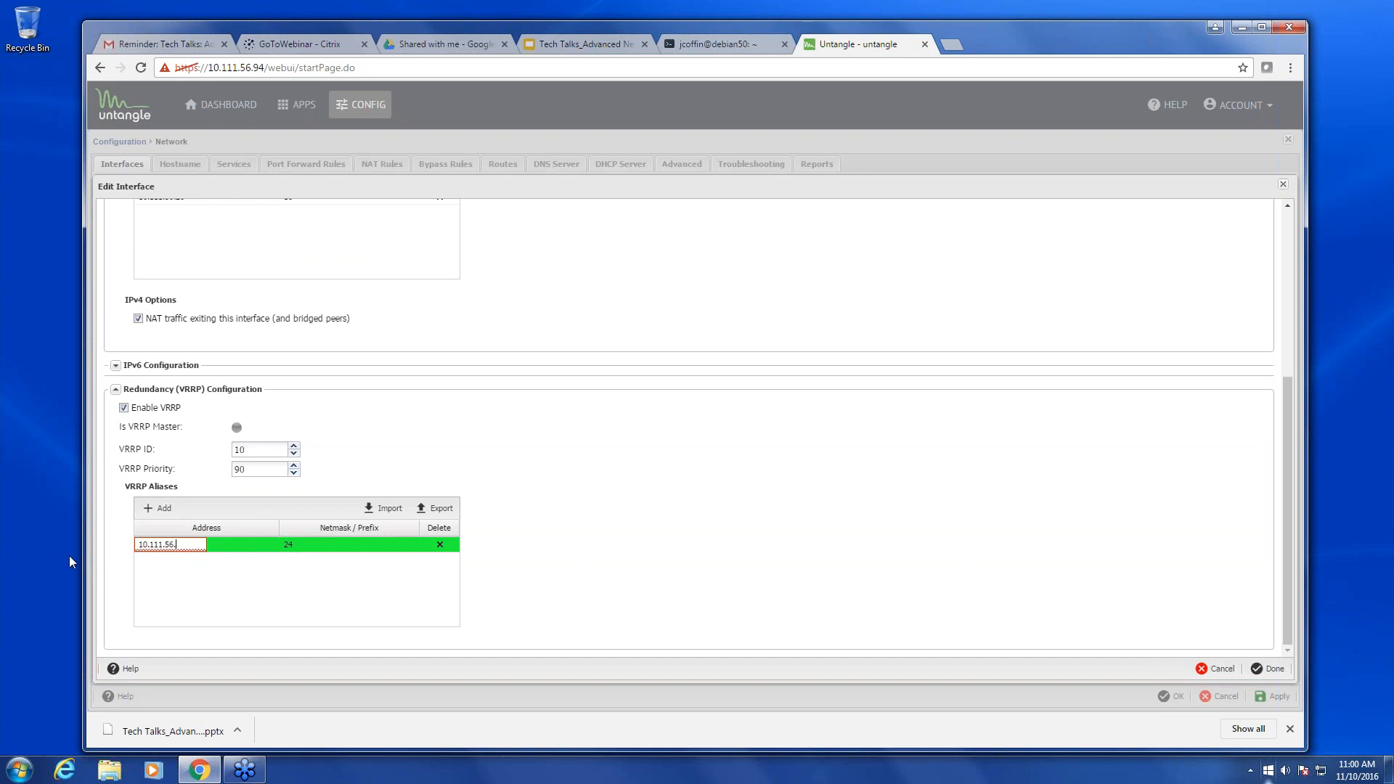
type("31")
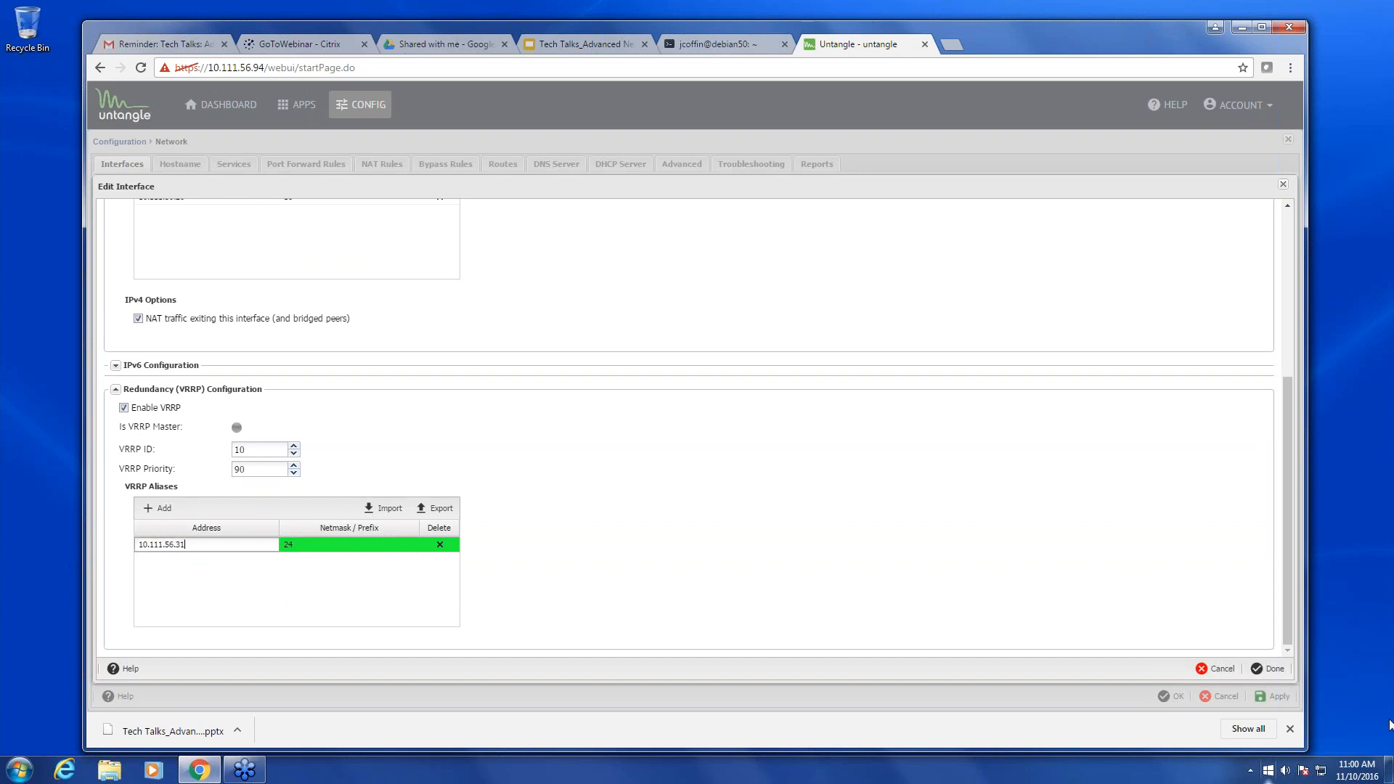
left_click(330, 546)
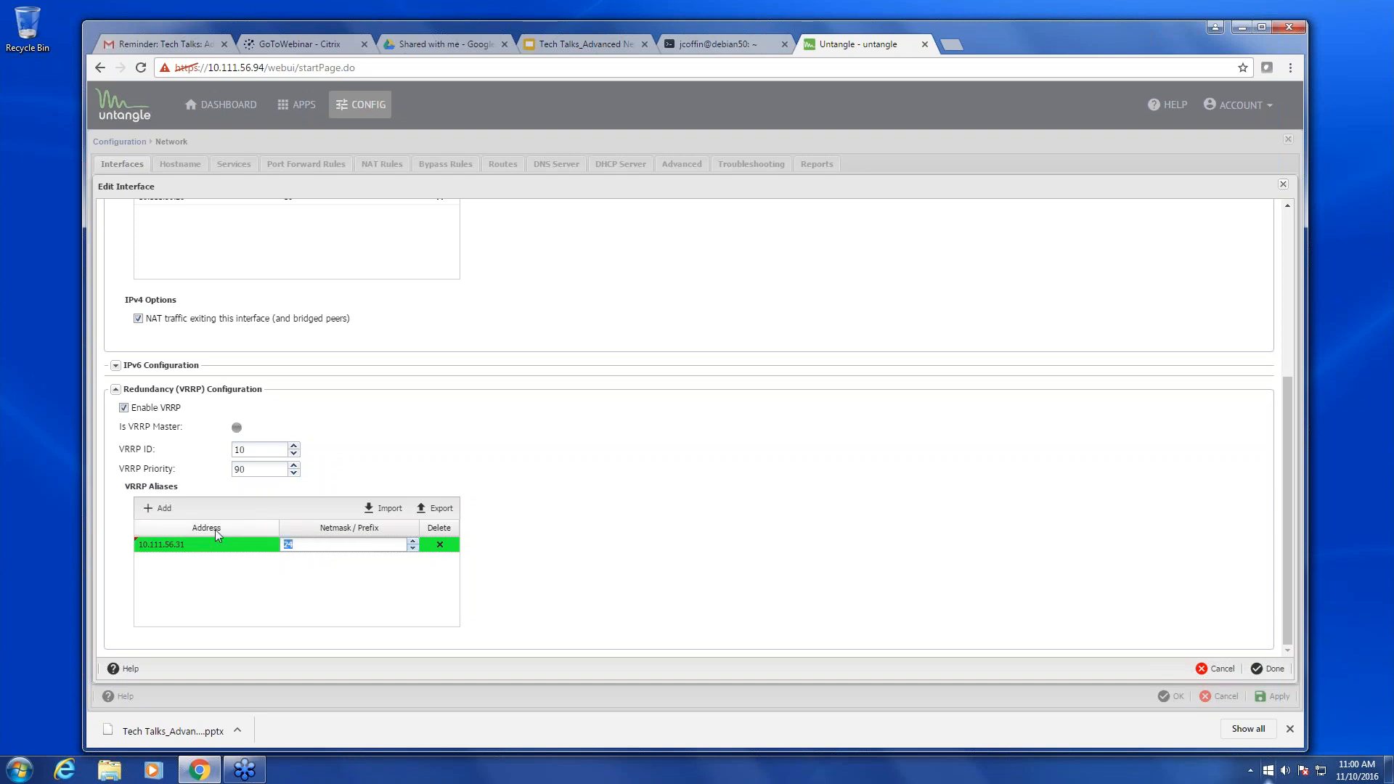
type("16")
left_click(1263, 668)
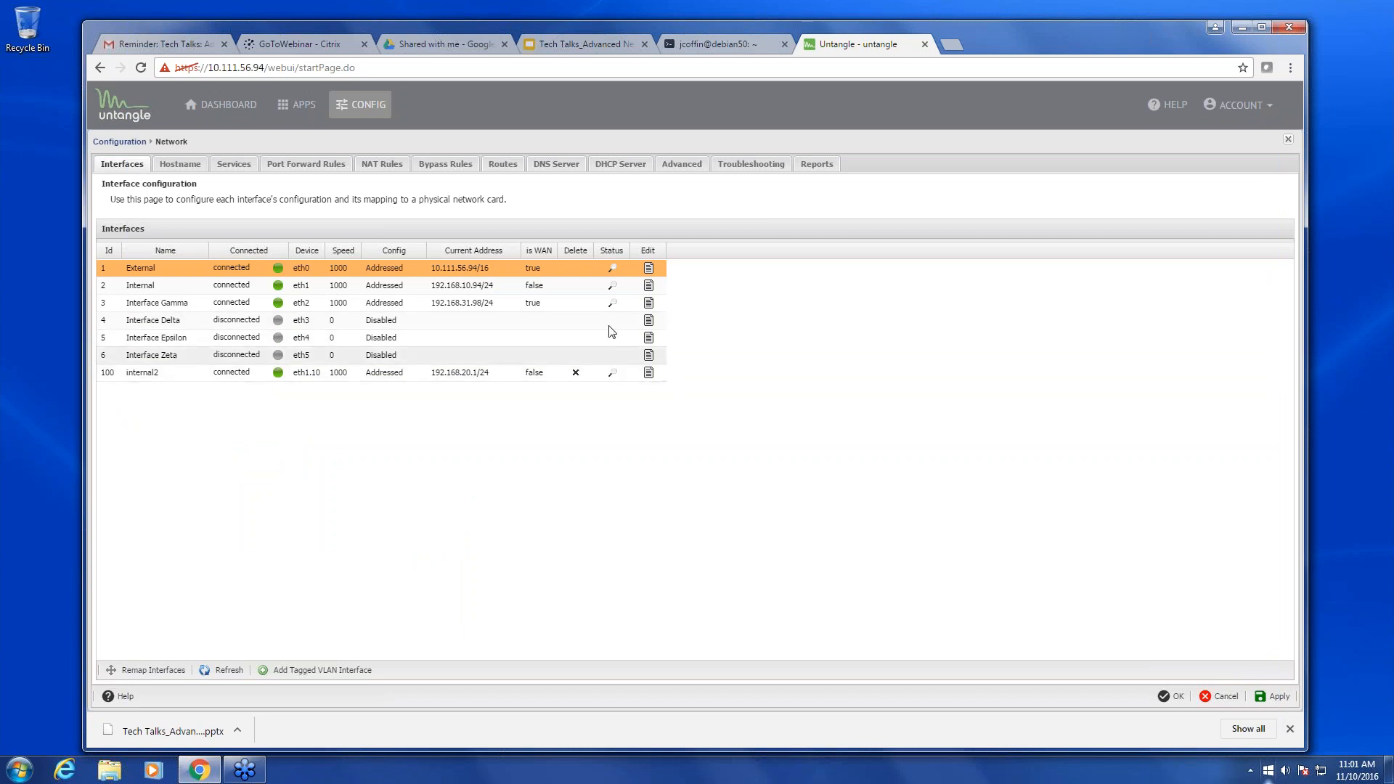
- Enable VRRP on the Internal interface with VRRP ID 30 and priority 90
left_click(646, 286)
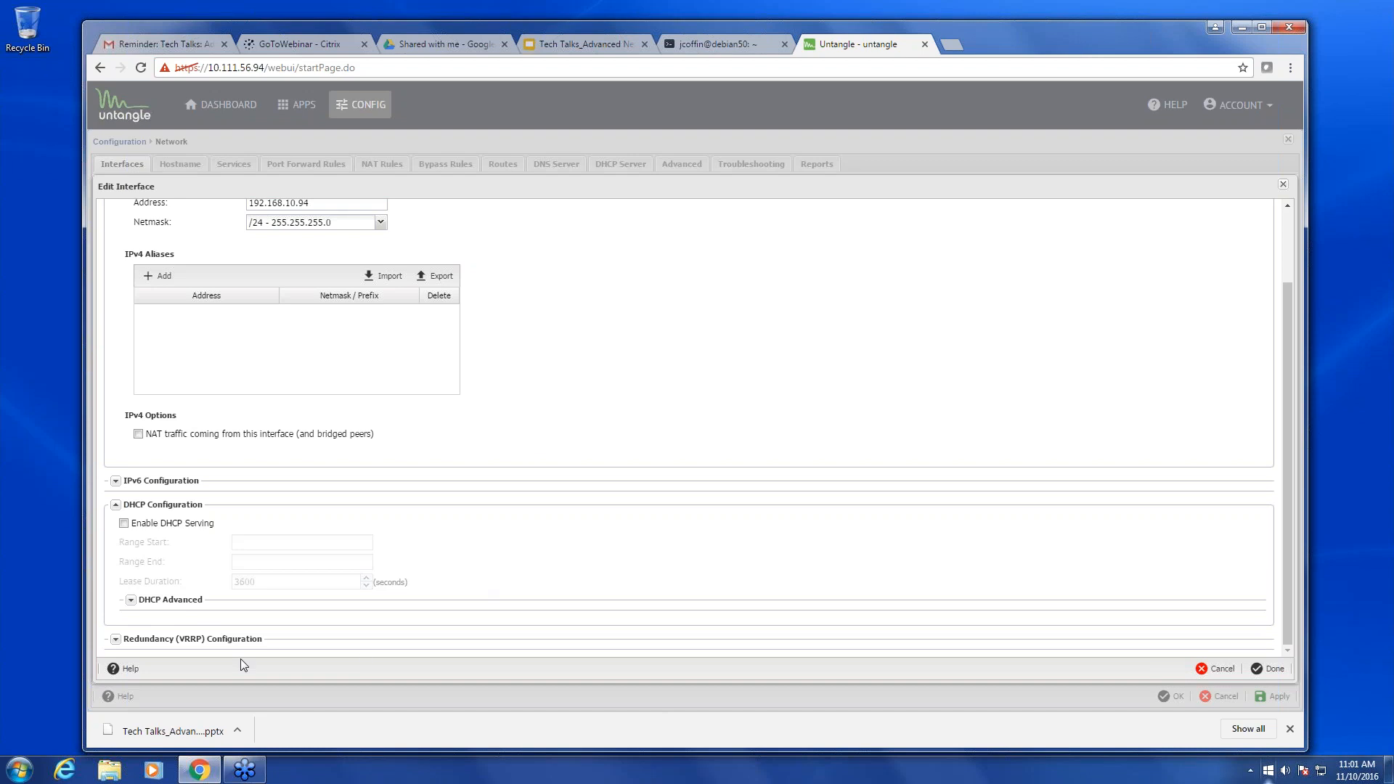
left_click(116, 639)
scroll(382, 601, "down", 1)
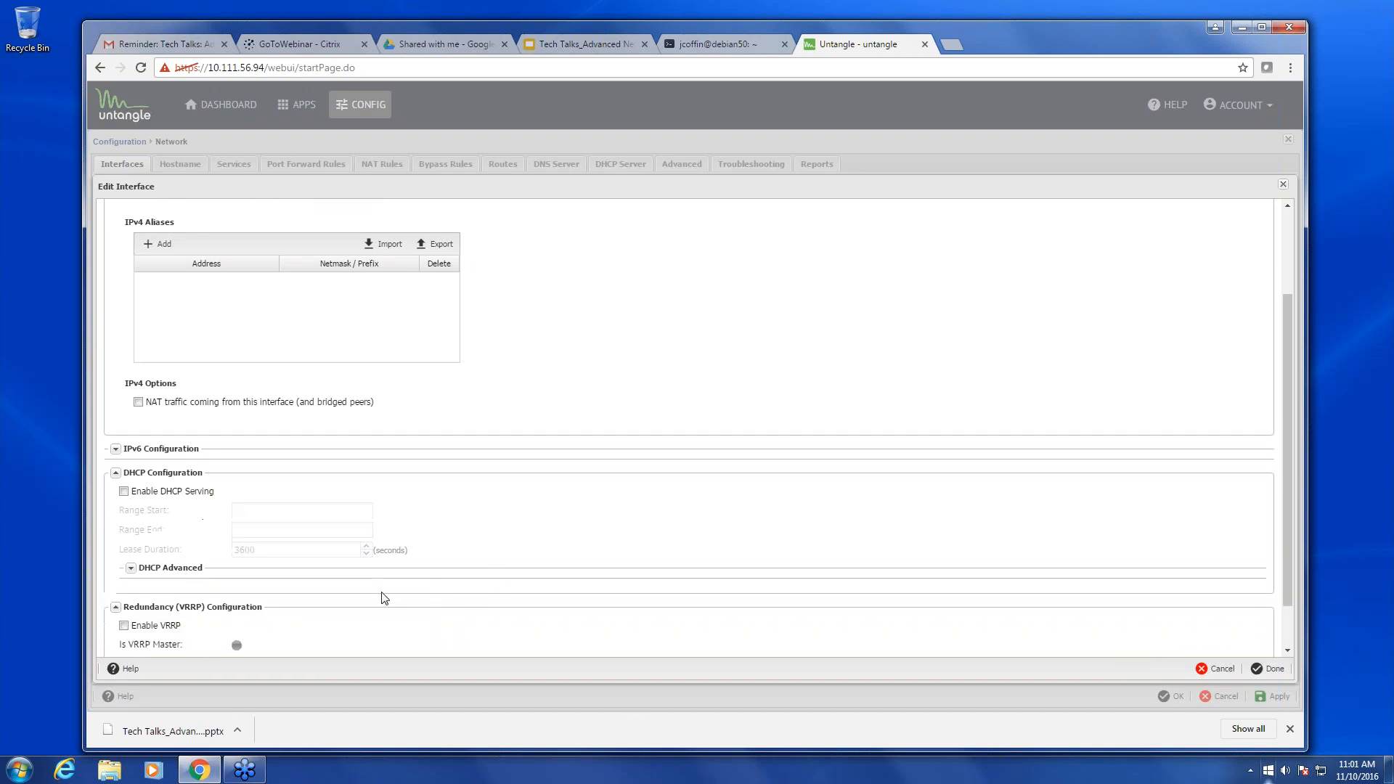
left_click(123, 569)
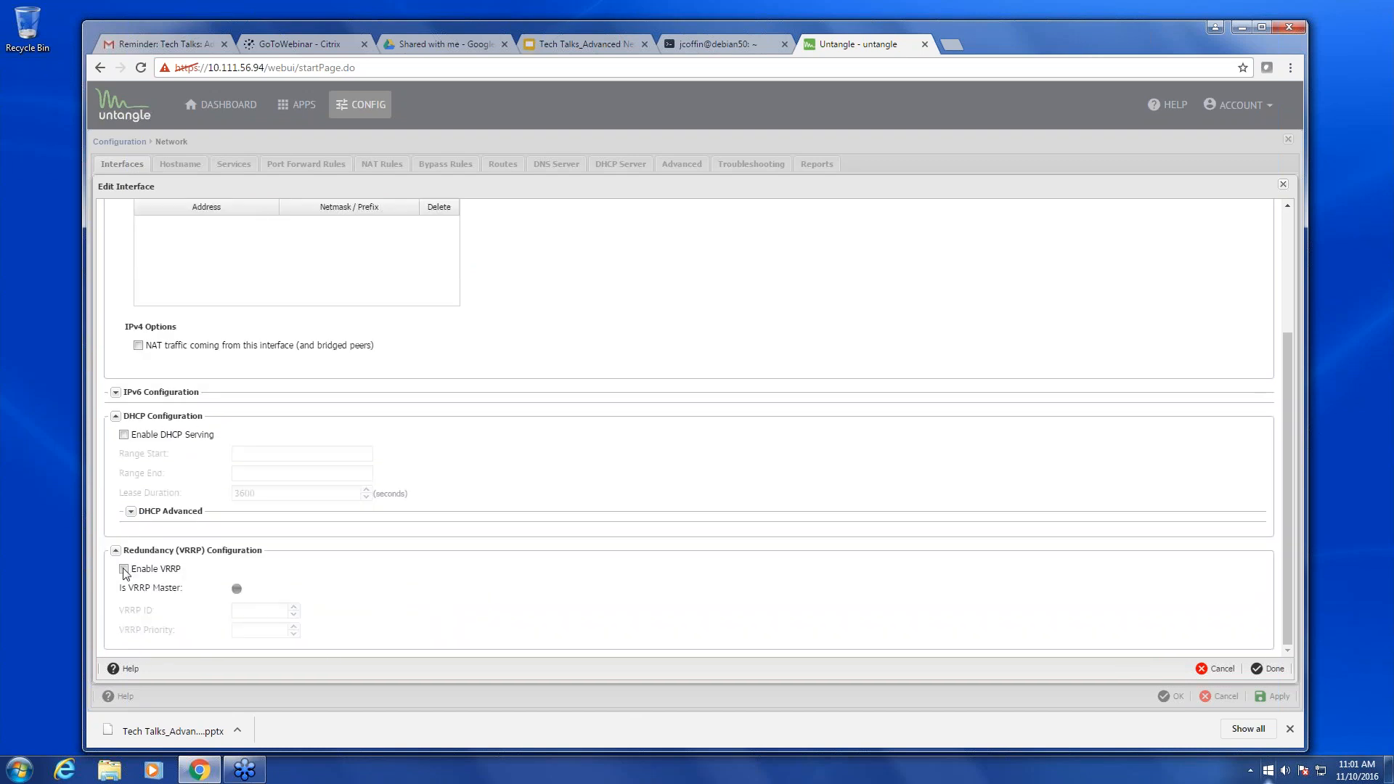
left_click(267, 611)
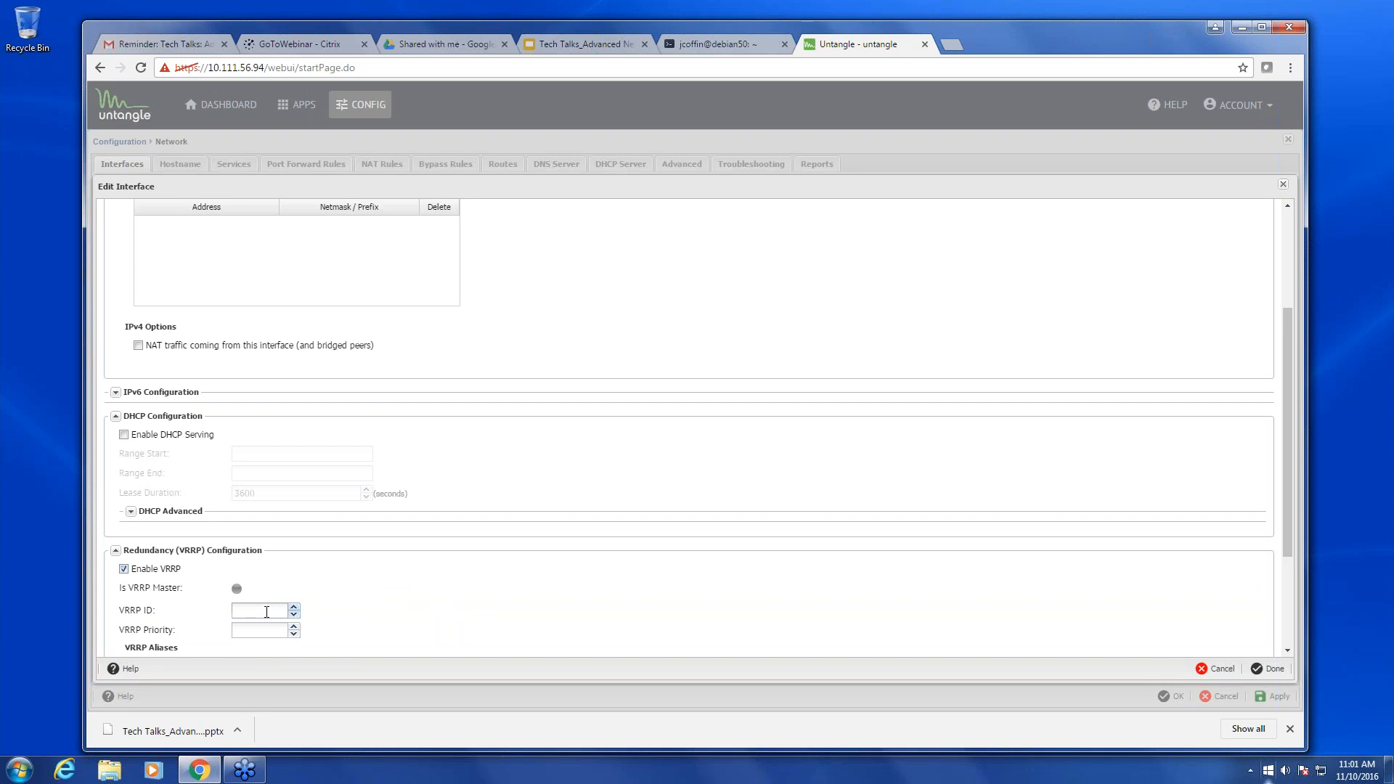
type("30")
left_click(274, 631)
type("90")
- Add VRRP alias 192.168.10.60 to Internal, save it, and apply the network settings
scroll(280, 609, "down", 2)
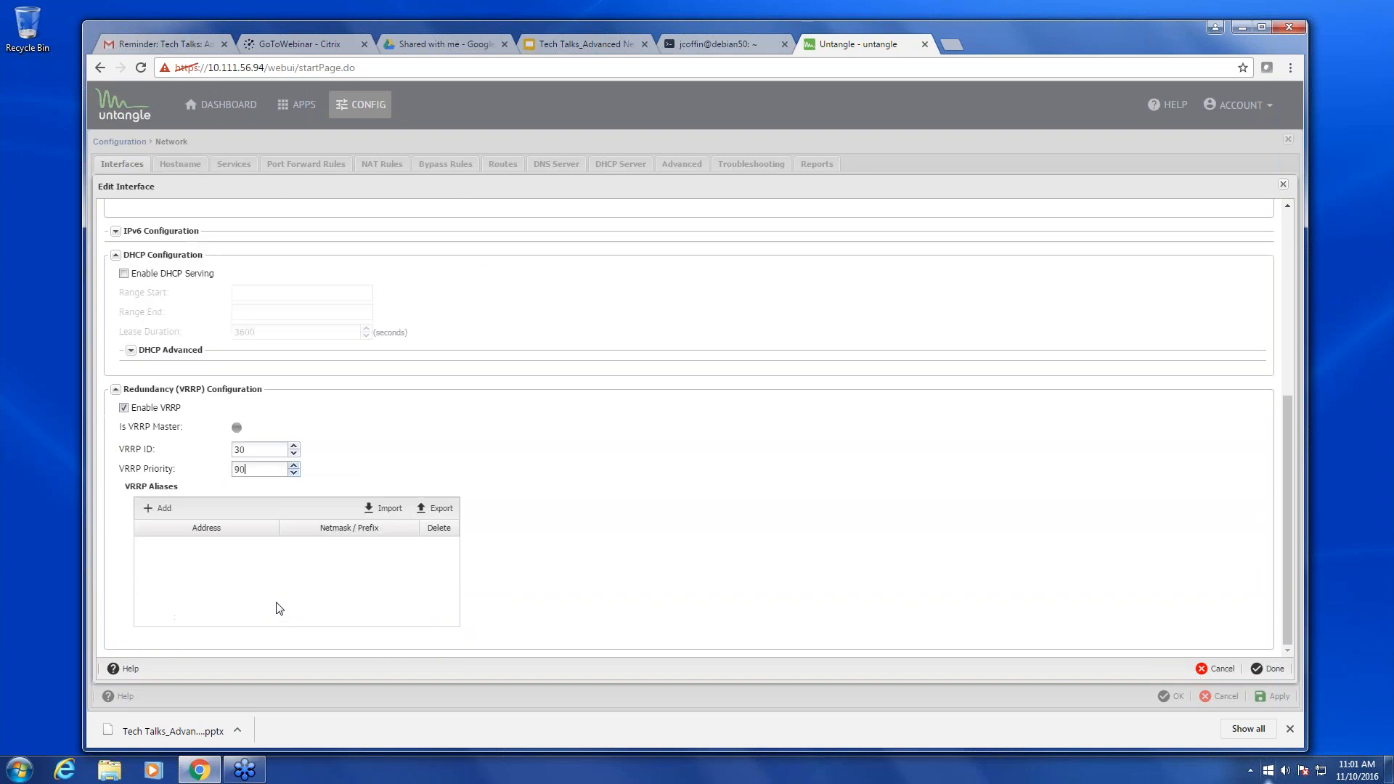
left_click(158, 508)
left_click(198, 546)
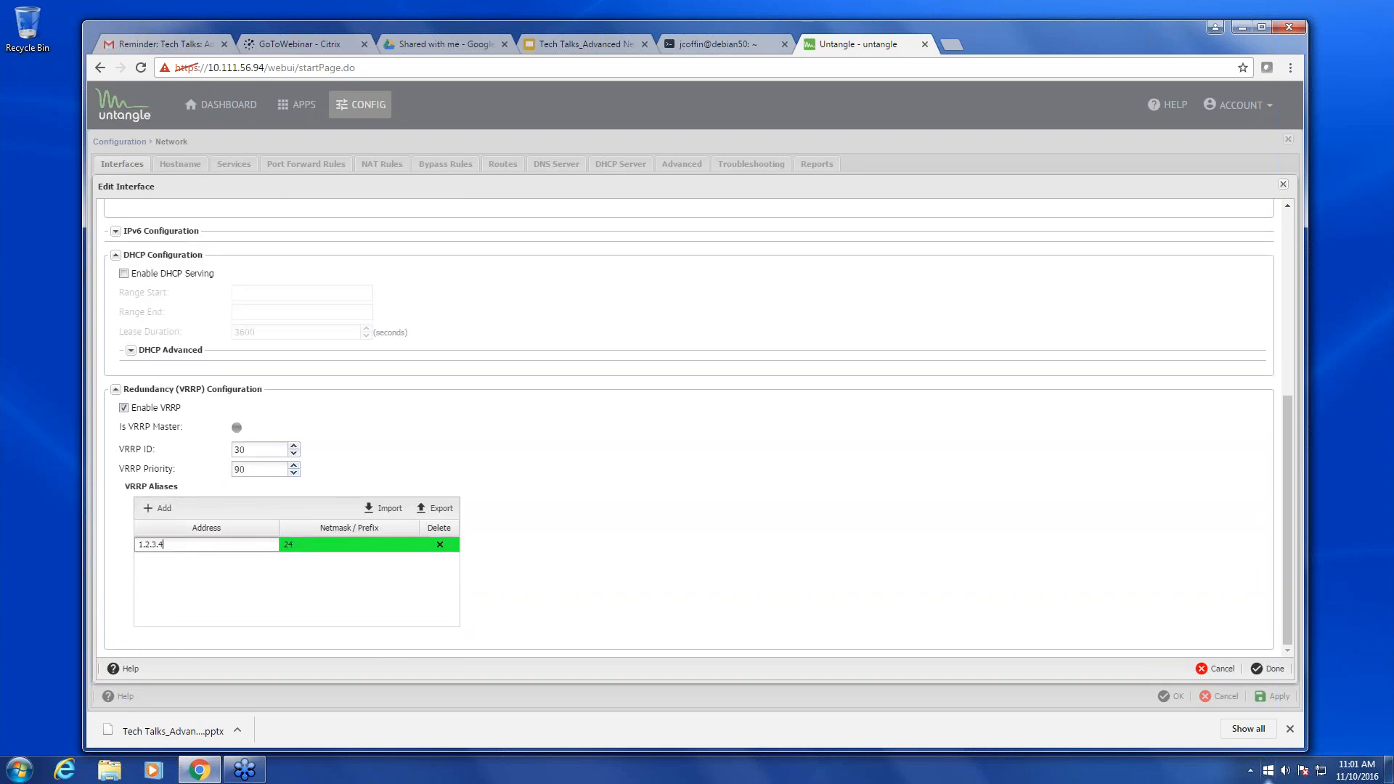
type("1")
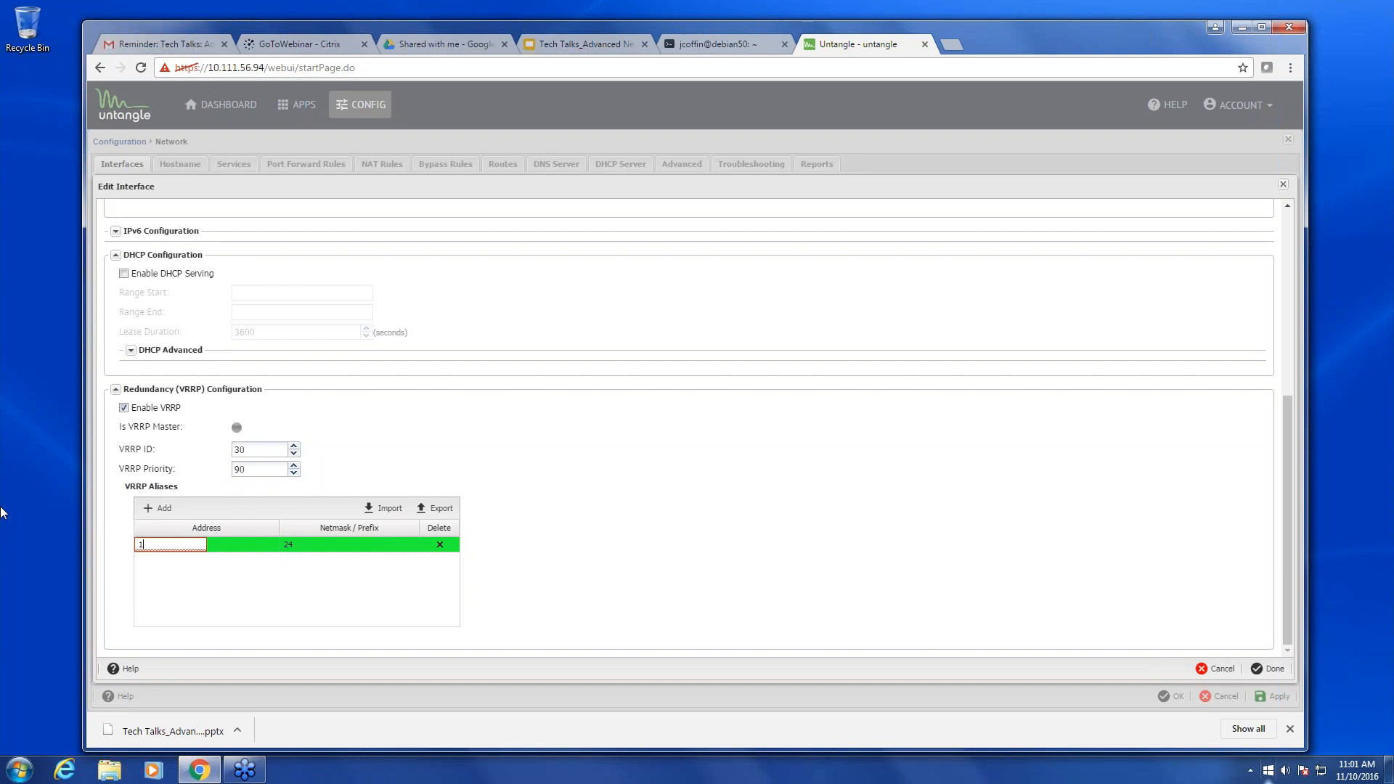
type("92.168.10.60")
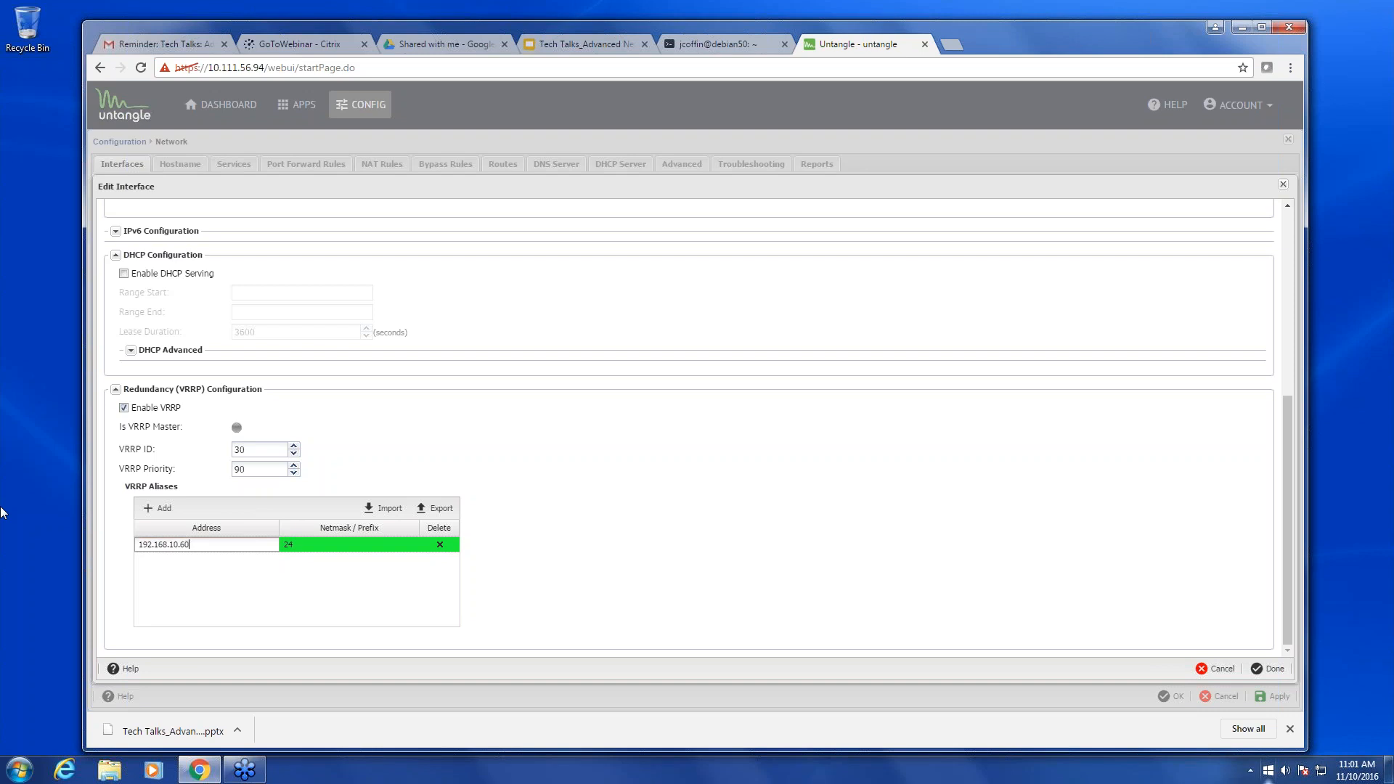
left_click(1269, 671)
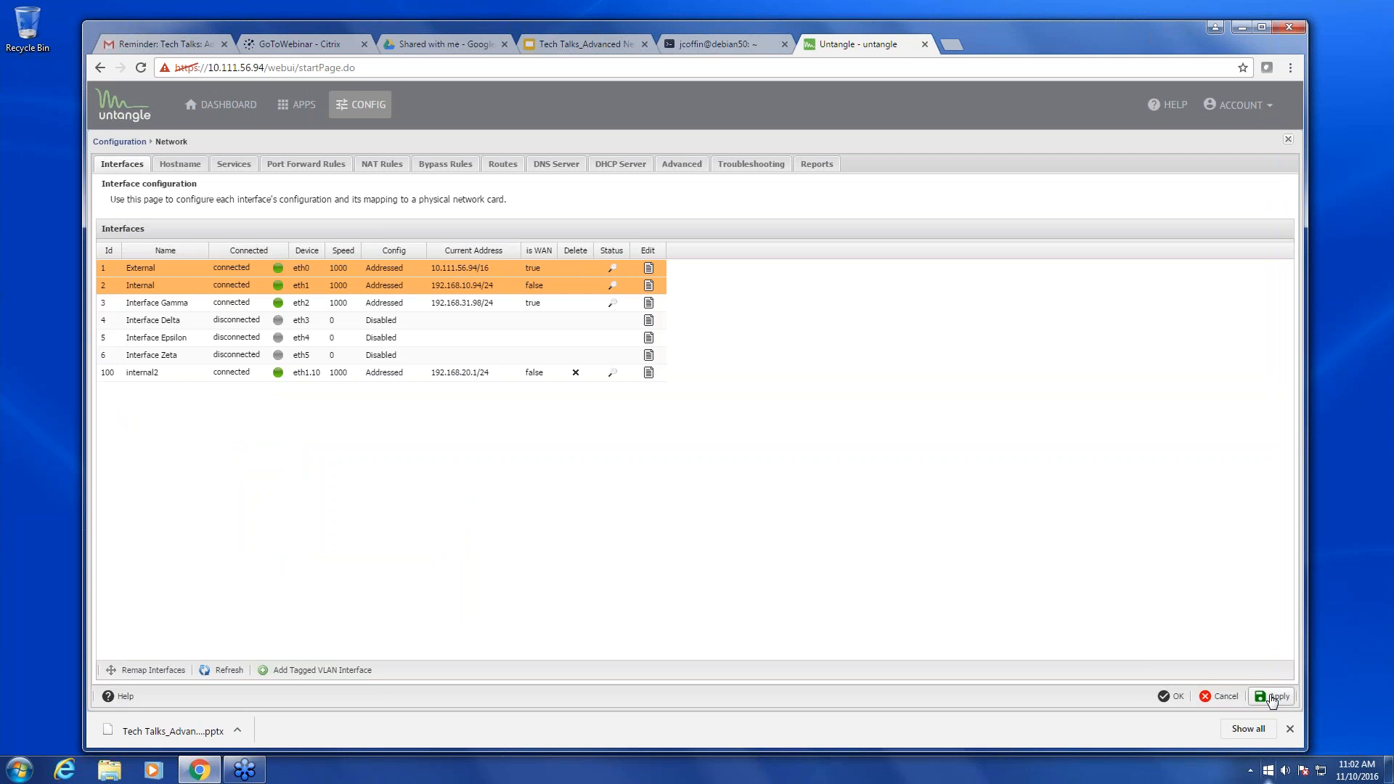
left_click(1271, 697)
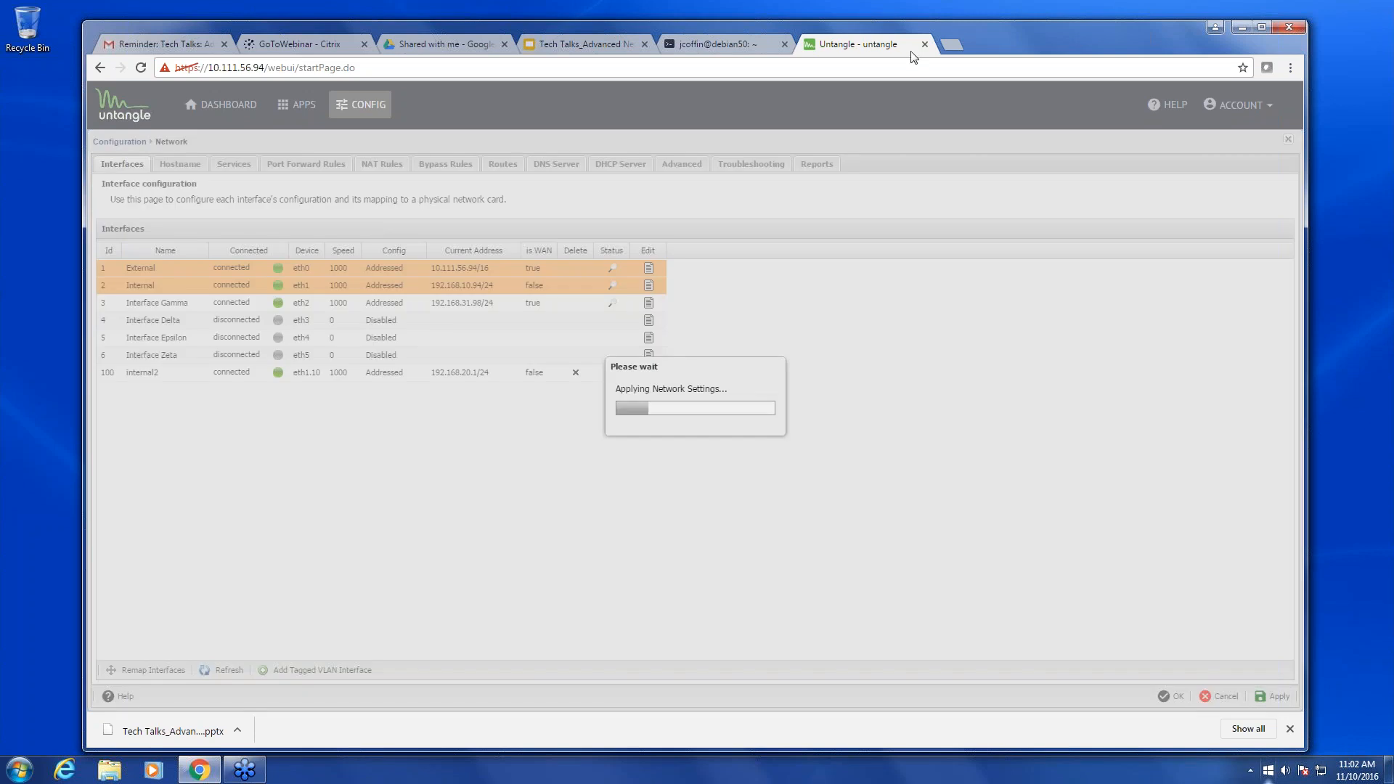
left_click(952, 45)
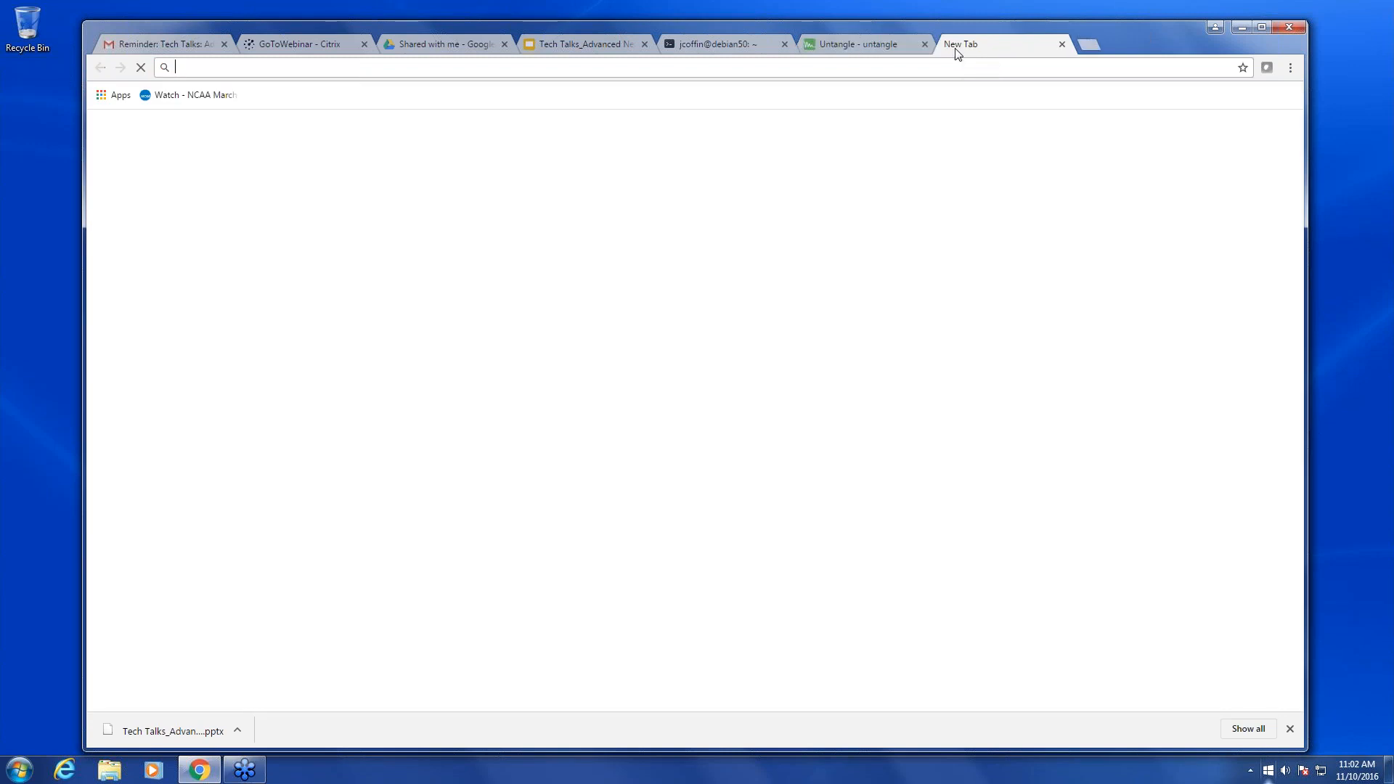
type("10.111.")
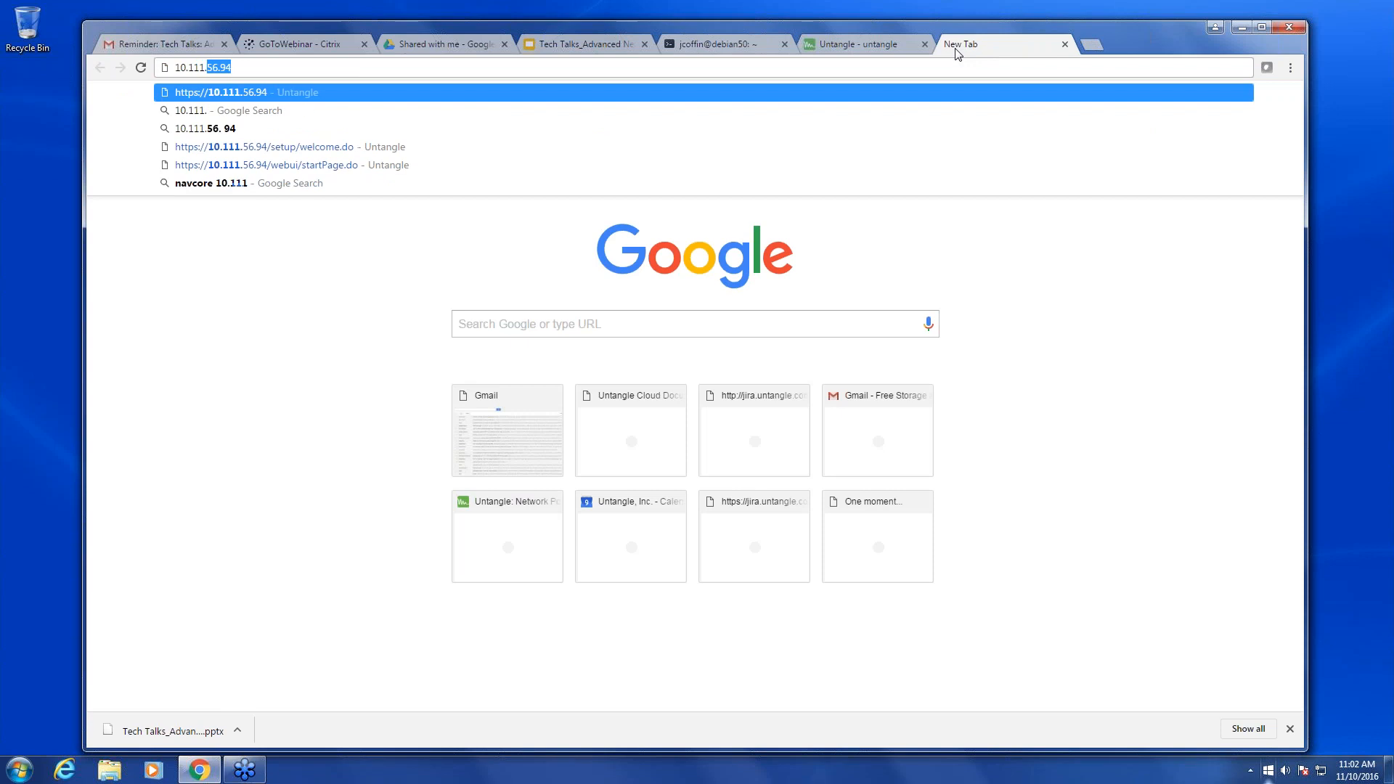
type("56.")
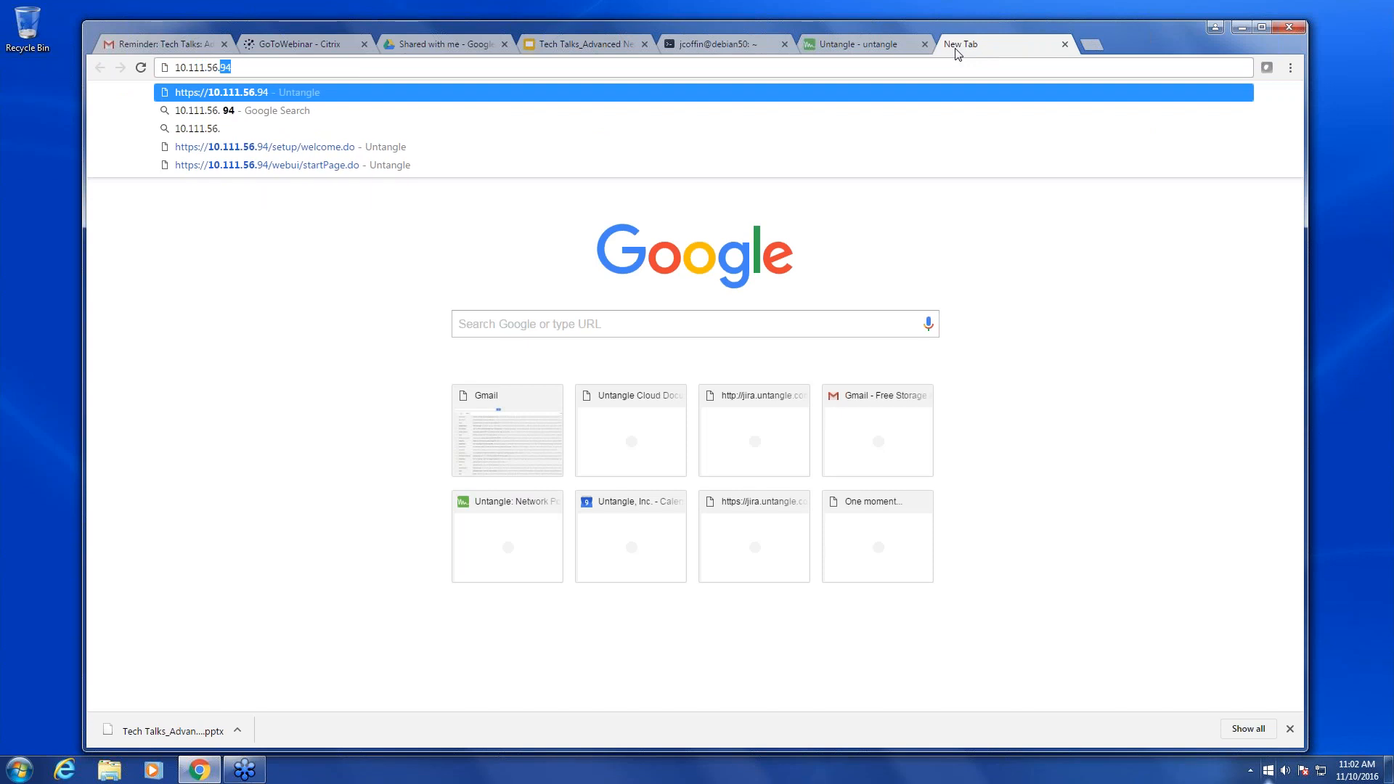
type("98")
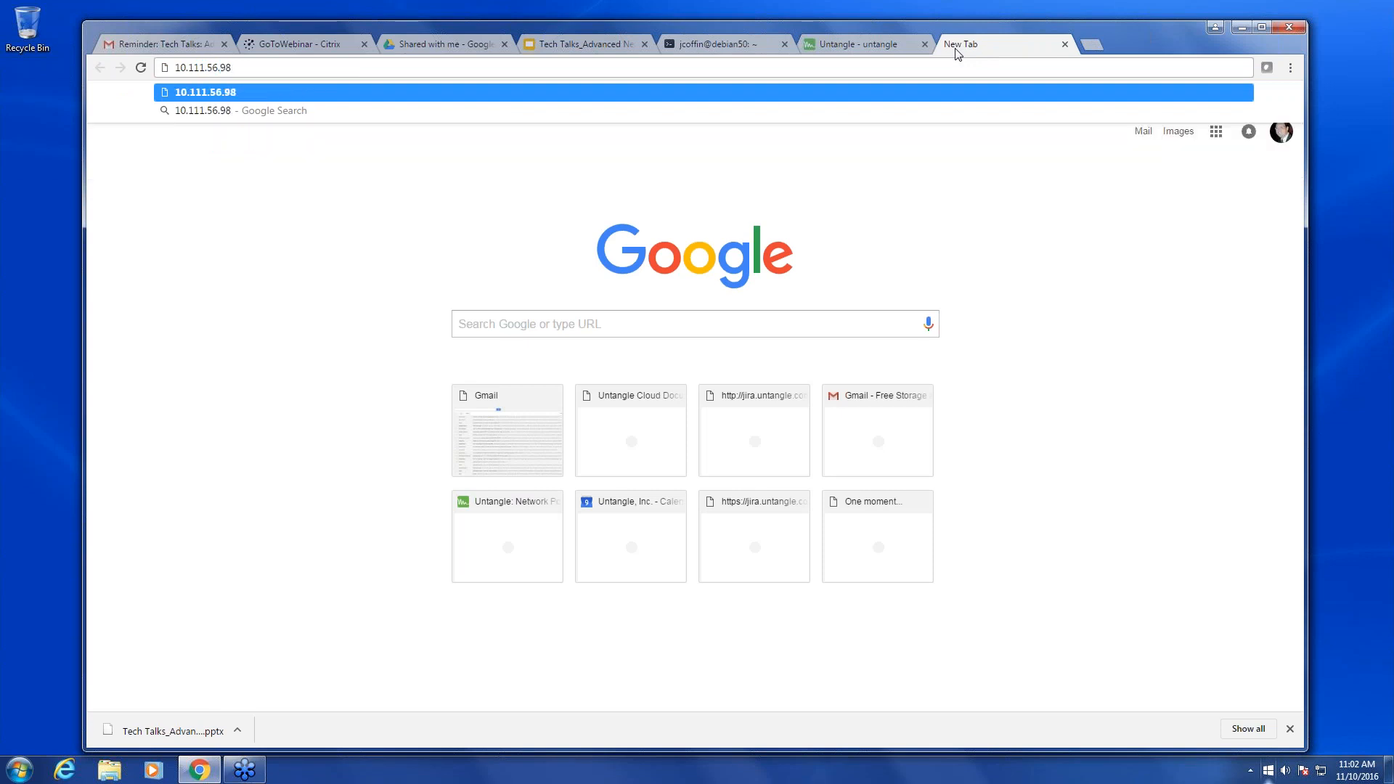
key("Home")
type("https")
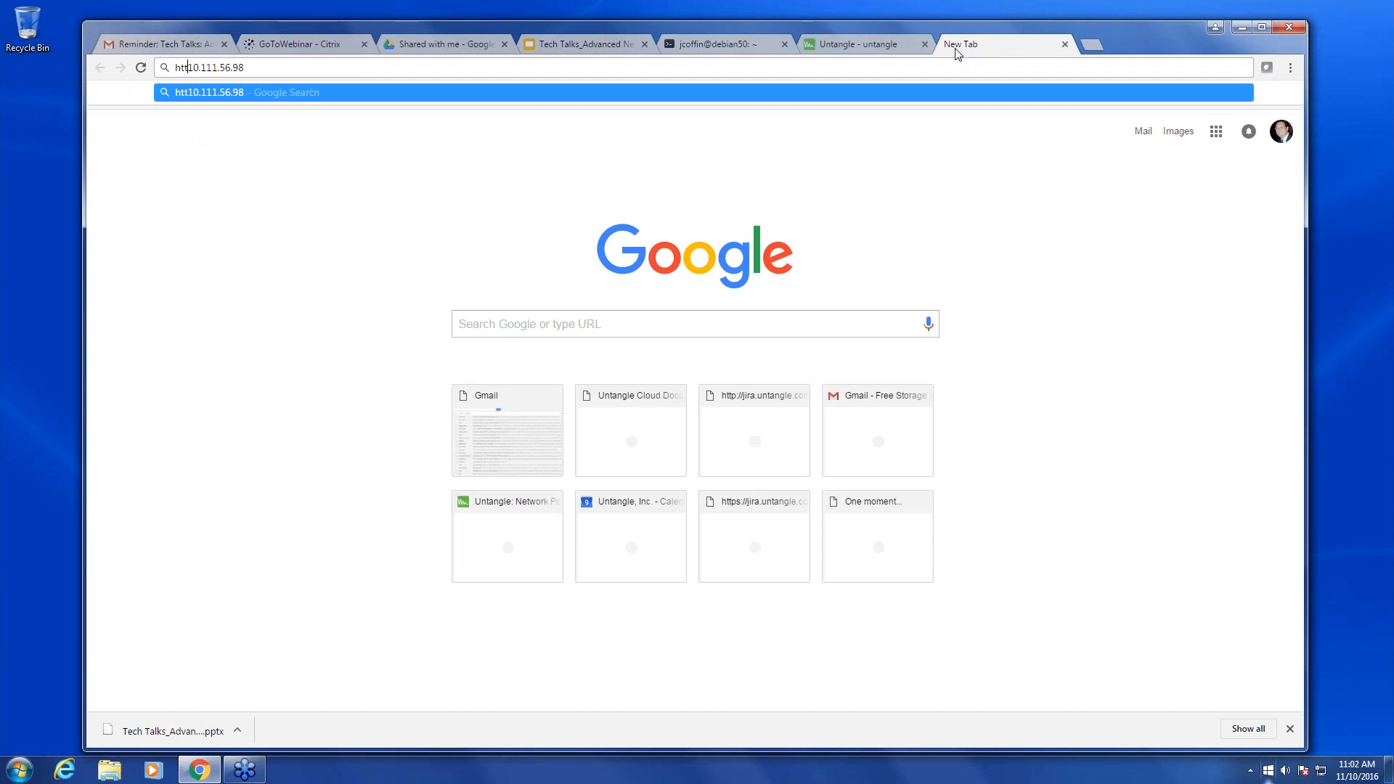
type("://")
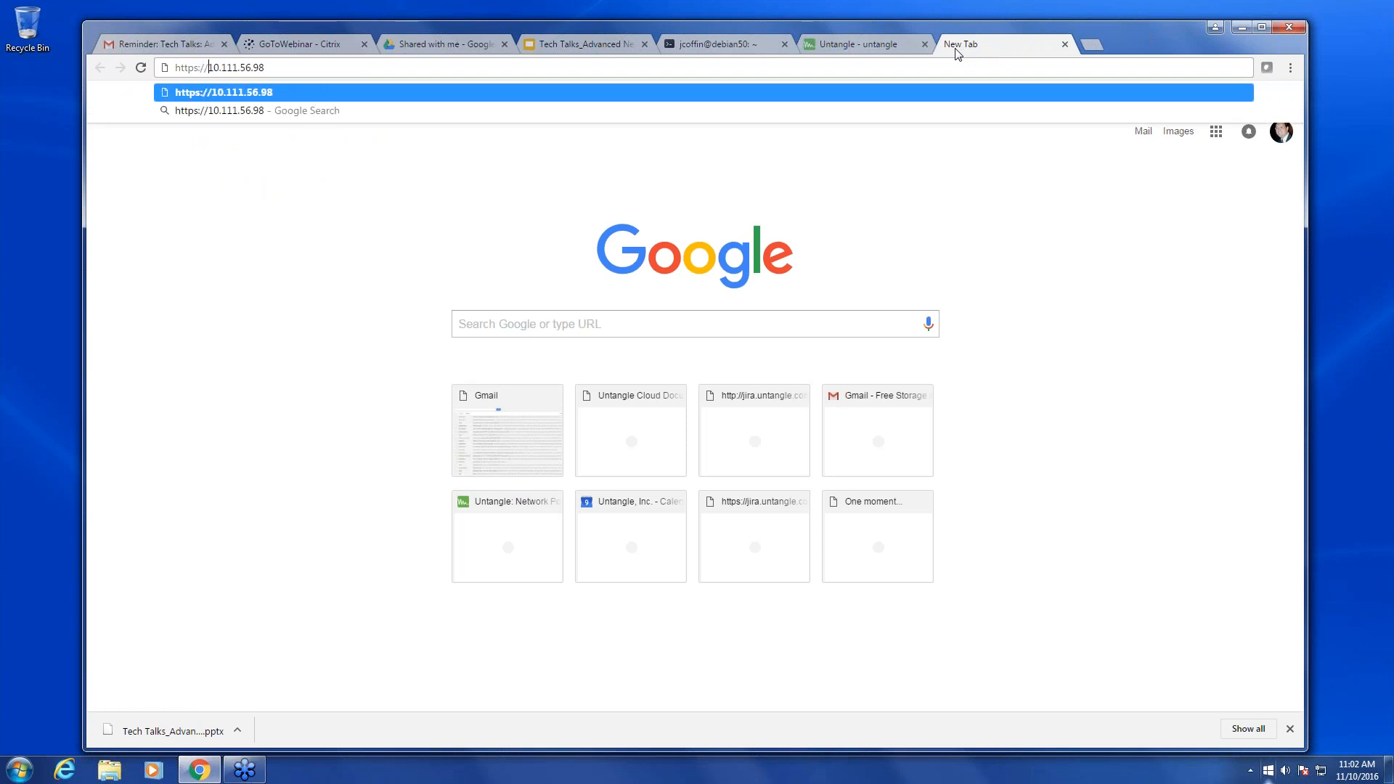
key("Return")
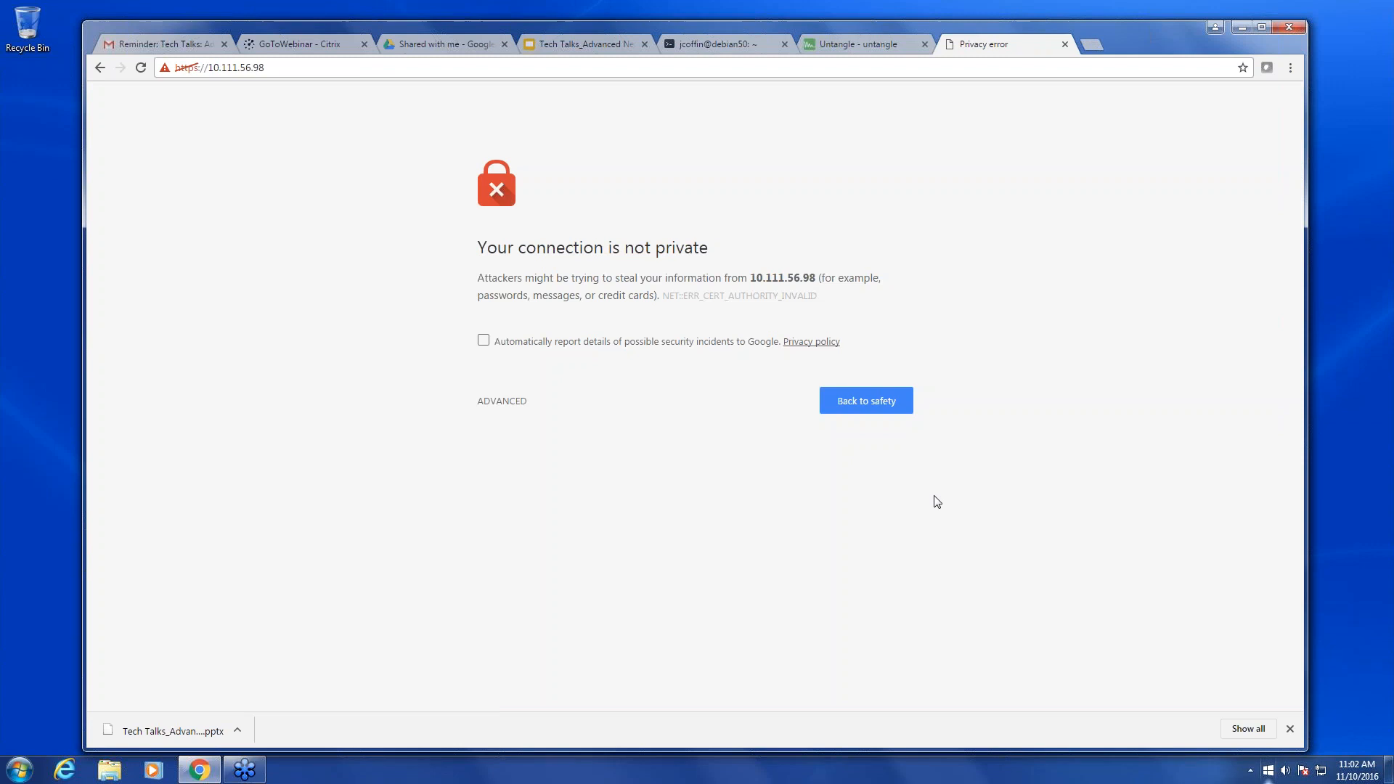
- Proceed past the certificate warning, sign in with the admin password, and open Config
left_click(498, 408)
left_click(570, 524)
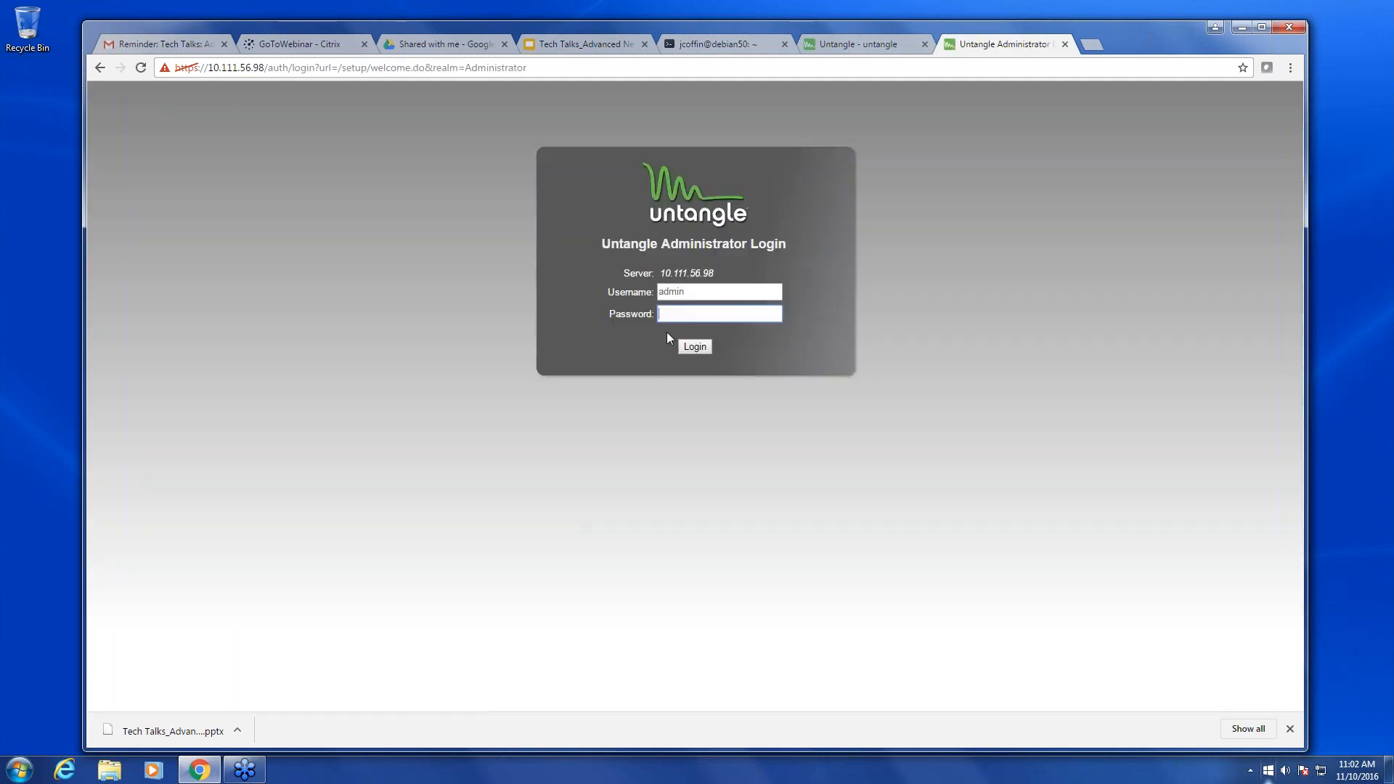
key("Return")
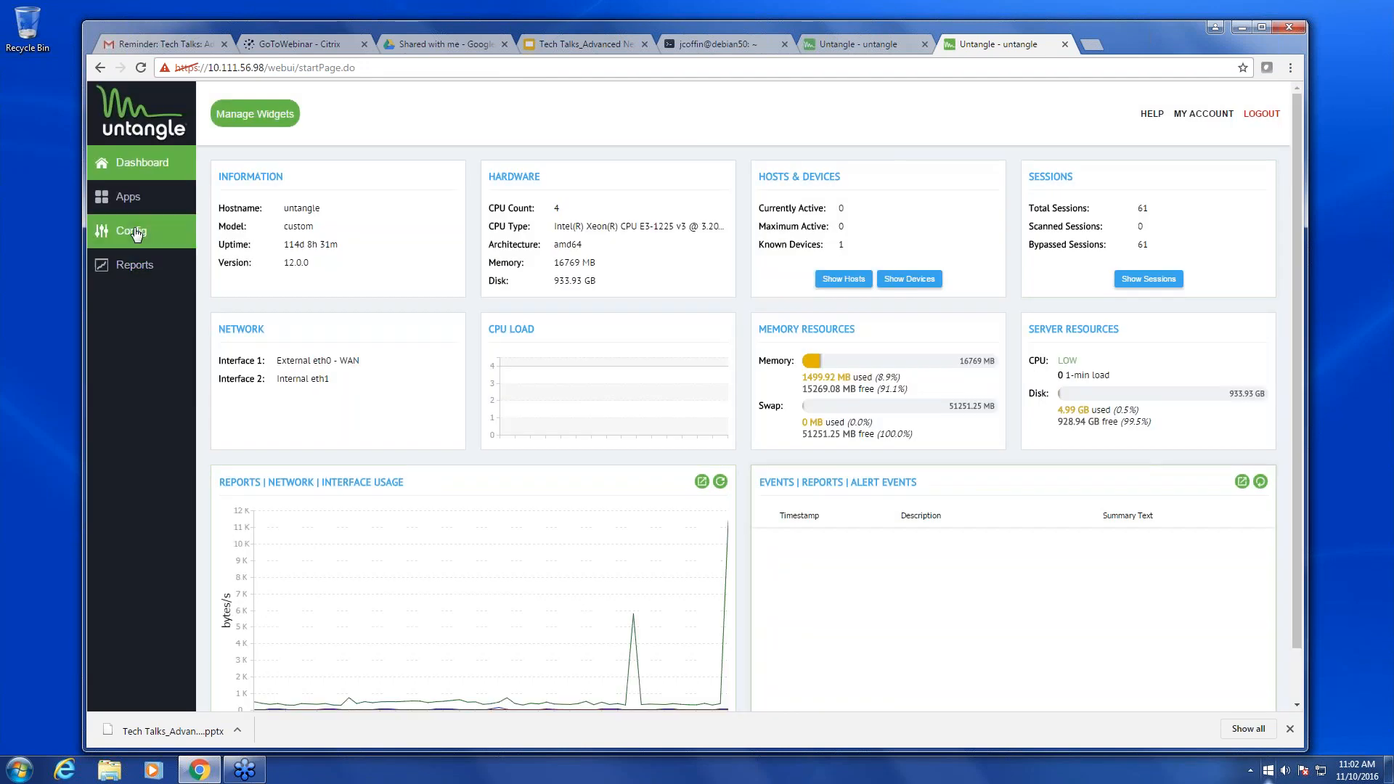
left_click(136, 233)
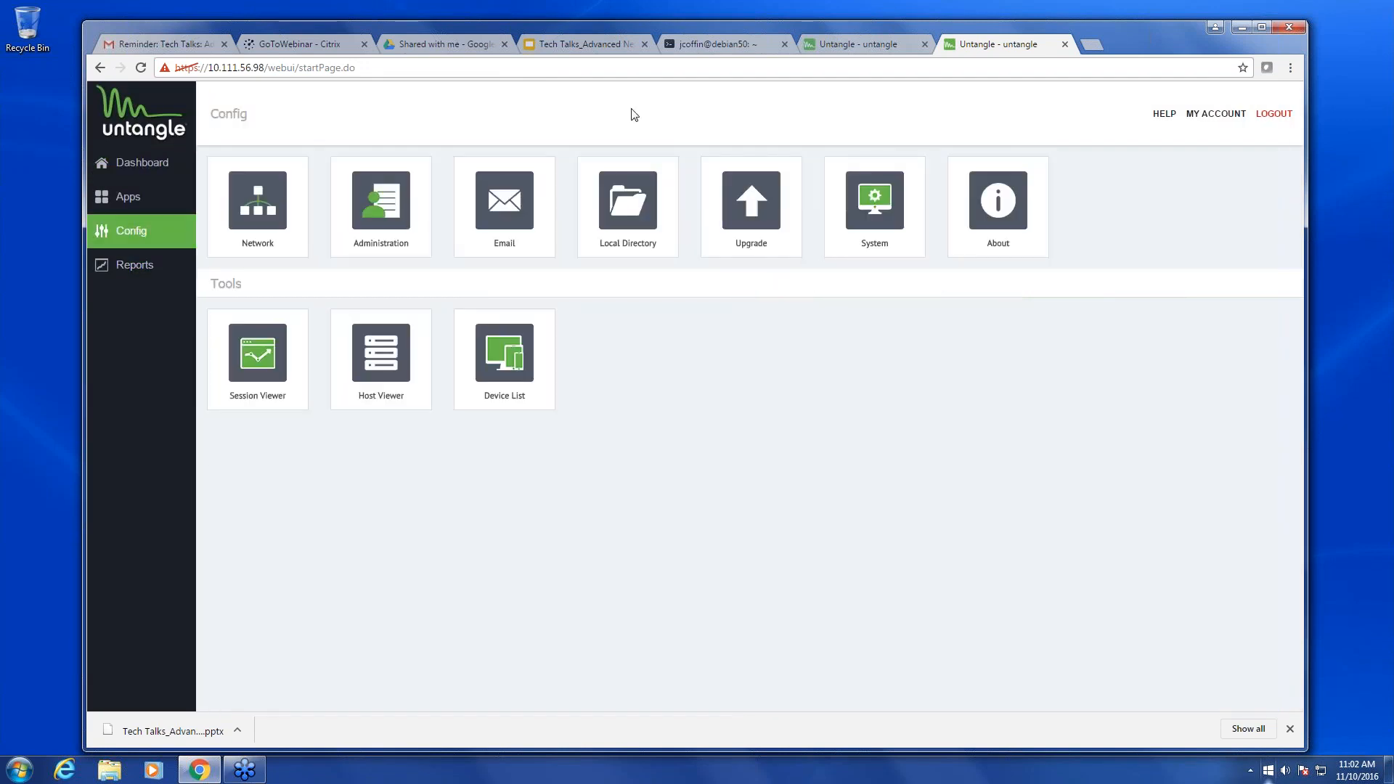
- Turn on VRRP for 10.111.56.98's External interface with ID 20 and priority 40, then apply
left_click(243, 231)
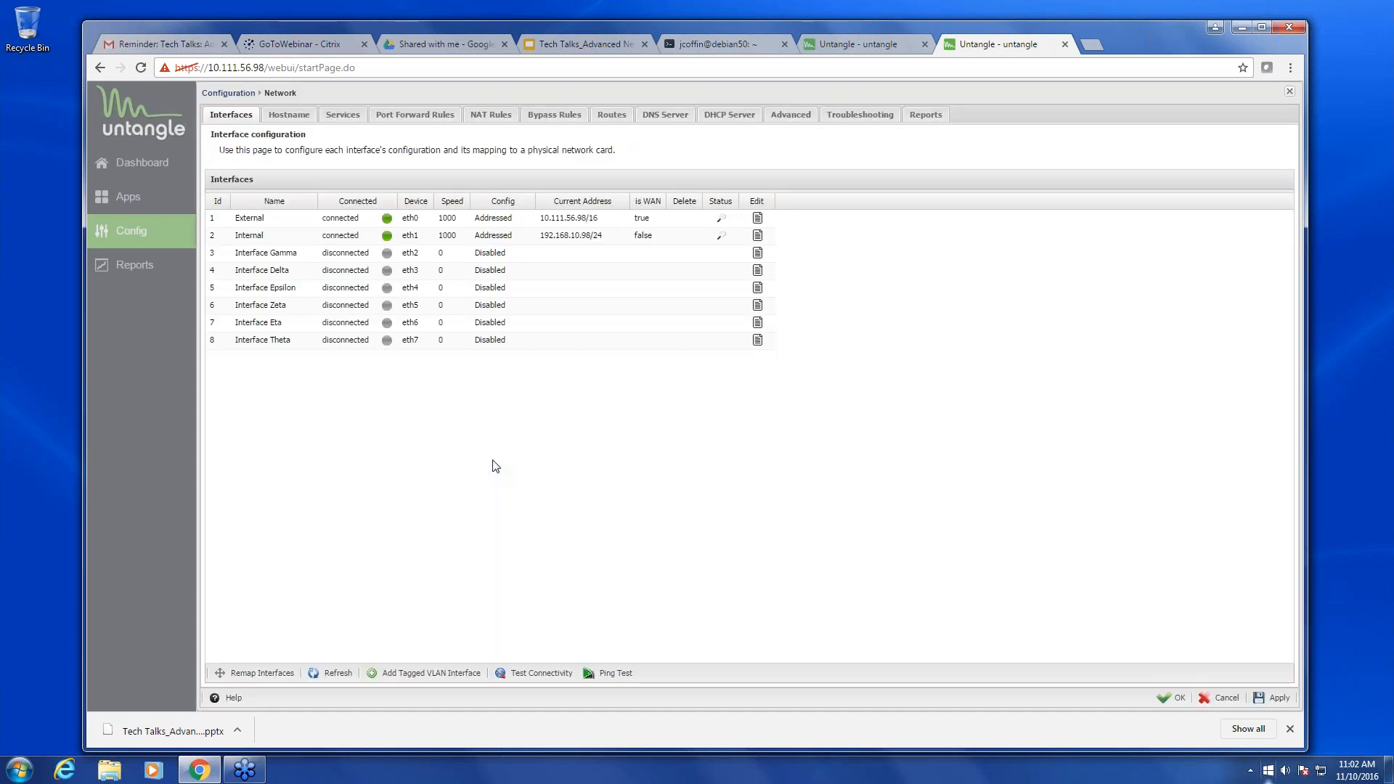
left_click(757, 219)
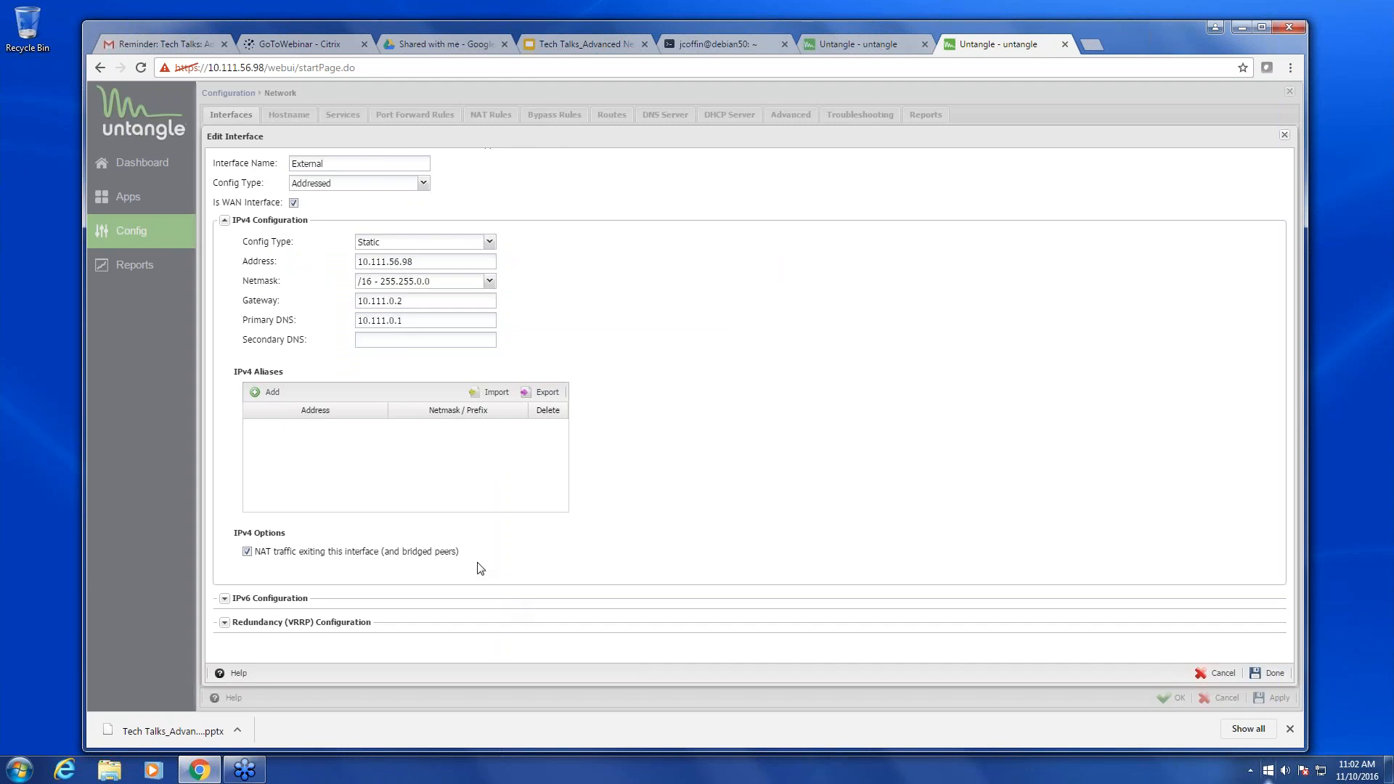
left_click(224, 622)
scroll(385, 617, "down", 3)
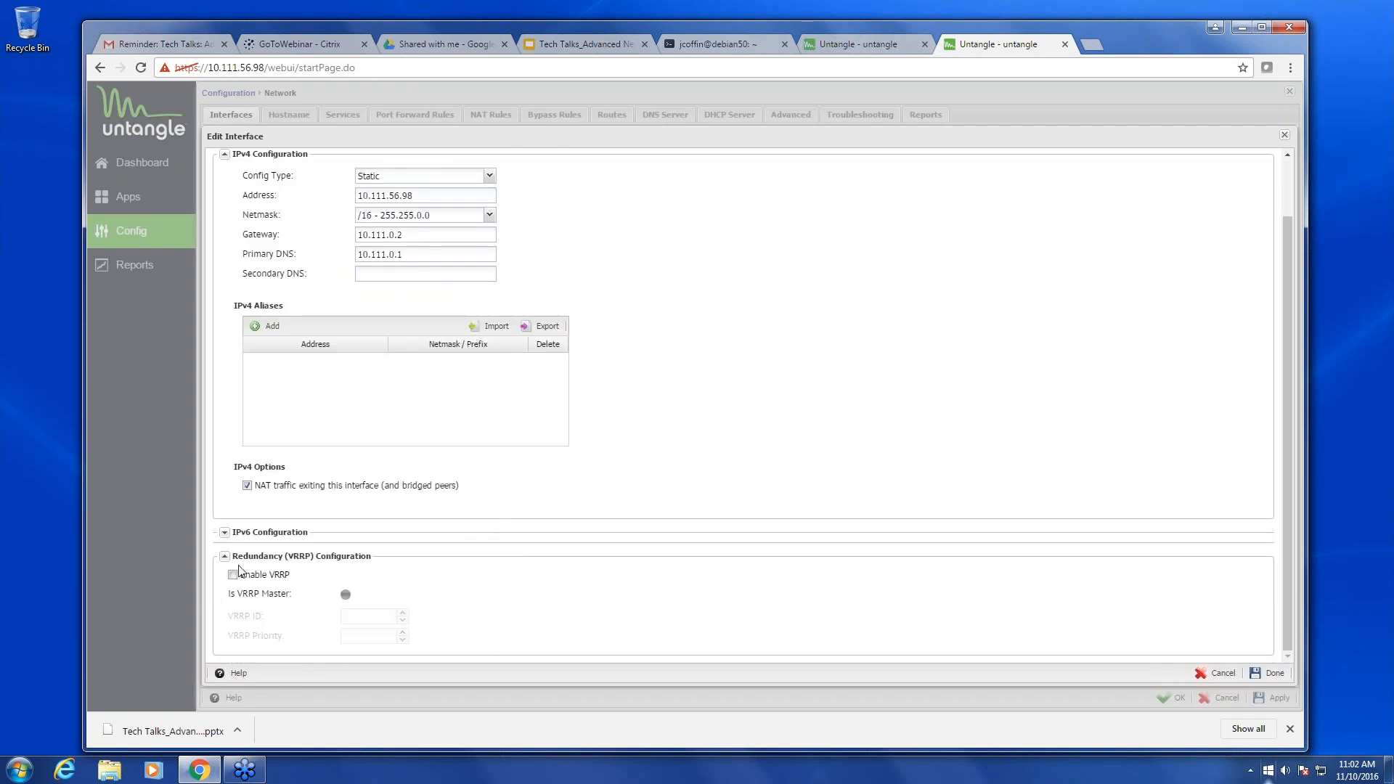
left_click(233, 575)
left_click(384, 623)
type("20")
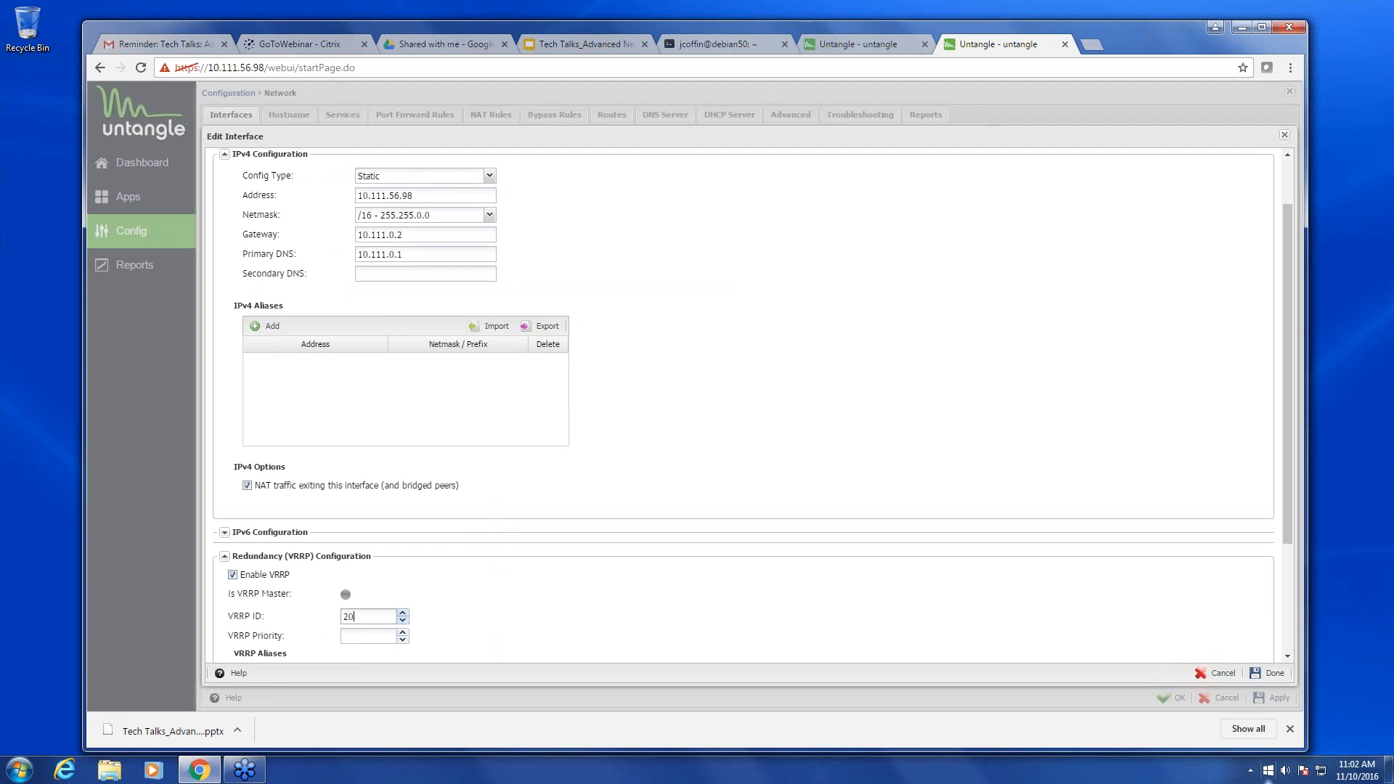
left_click(358, 635)
type("40")
scroll(805, 577, "down", 2)
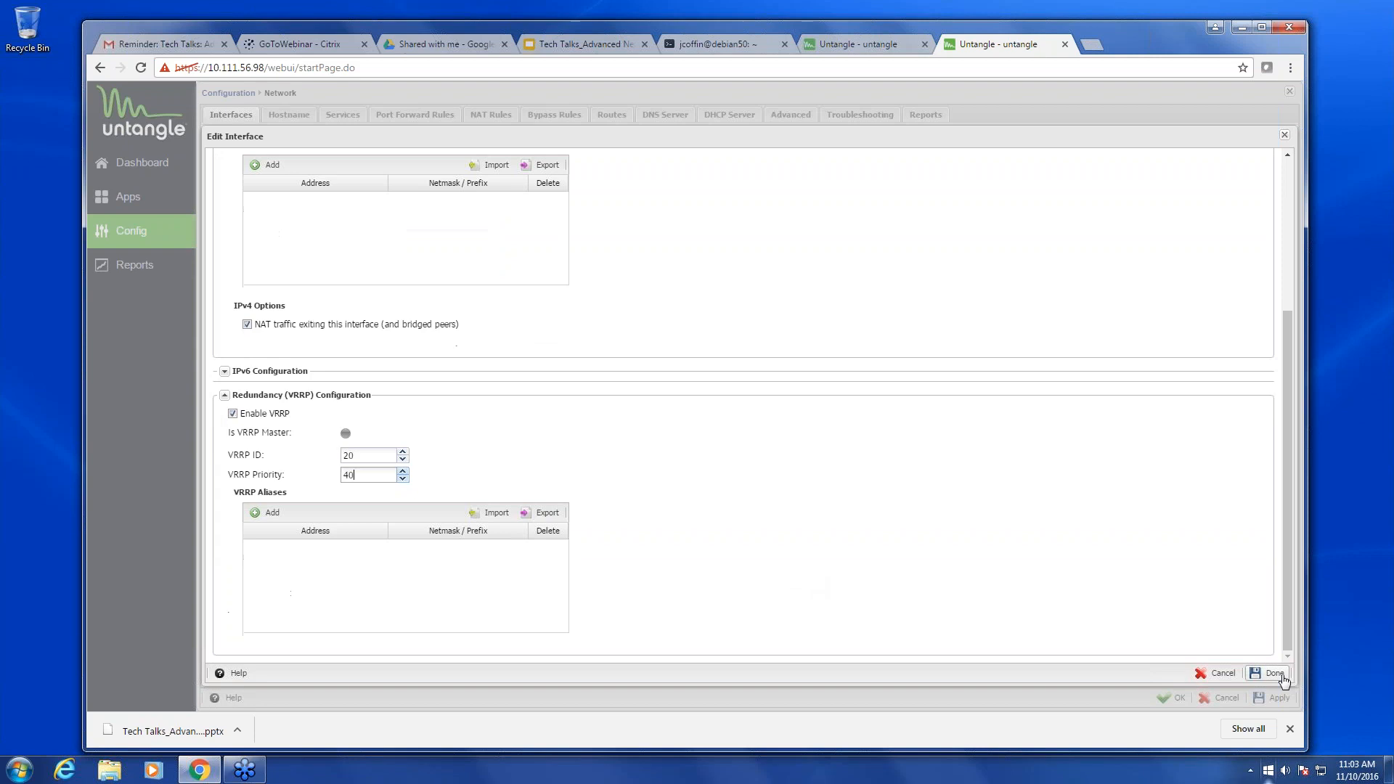
left_click(1276, 675)
left_click(1276, 699)
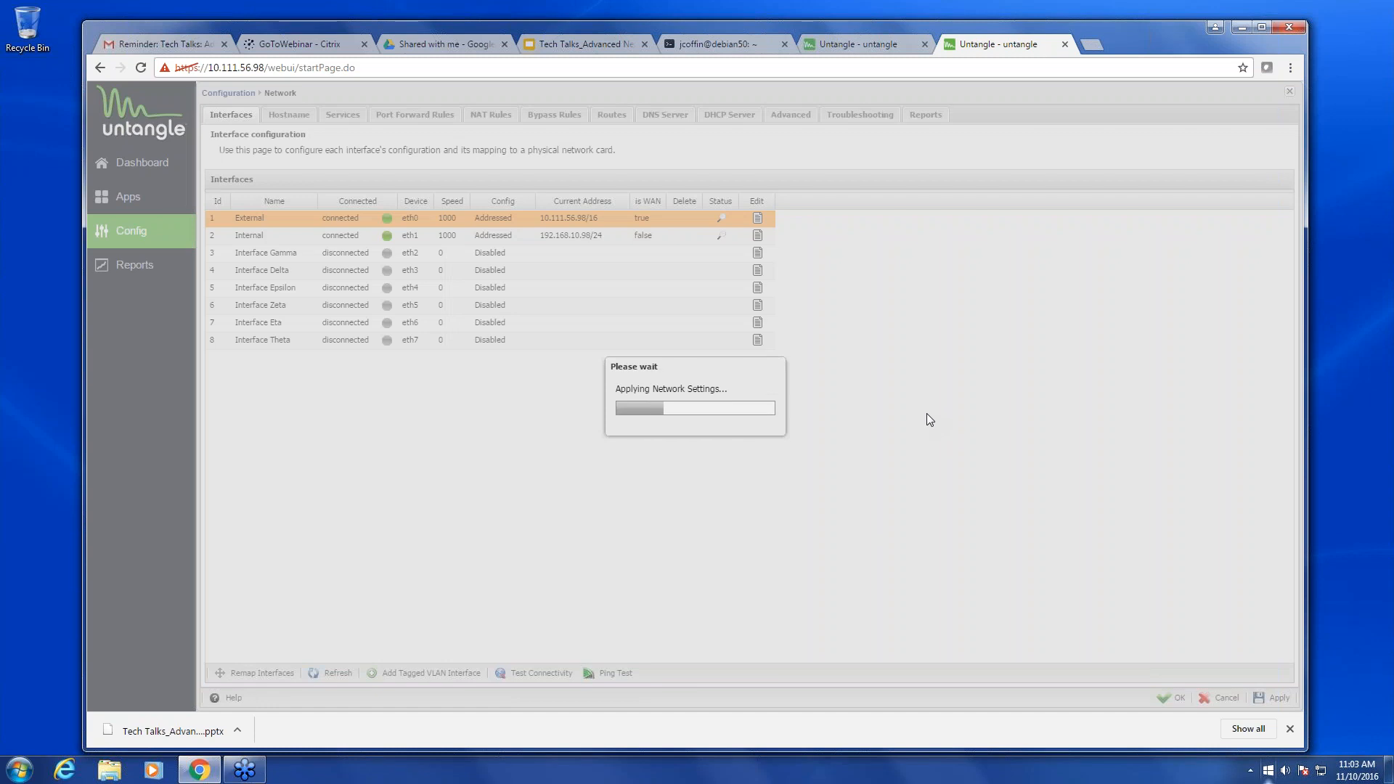
- Compare 10.111.56.94's External VRRP settings, then dismiss the 'sync-settings.py failed' warning on 10.111.56.98
left_click(863, 46)
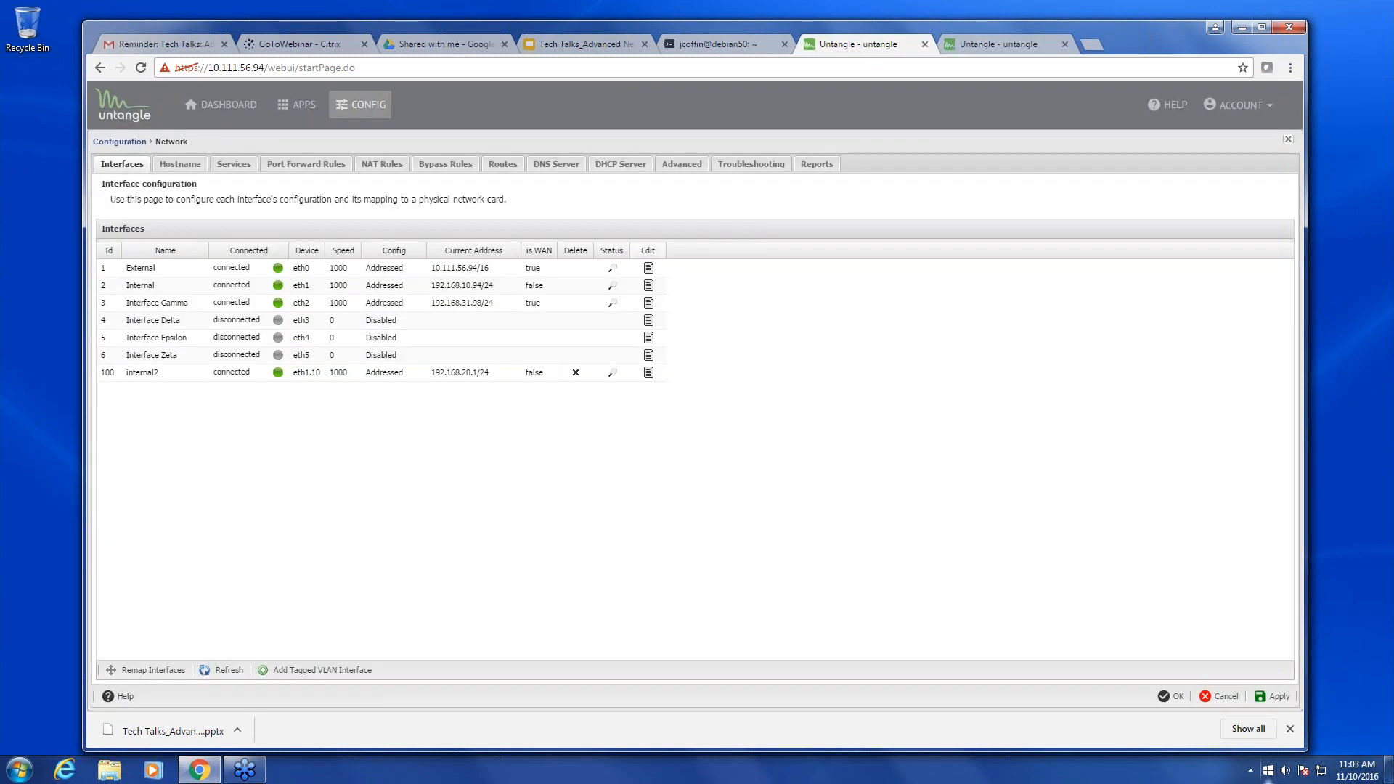
left_click(648, 268)
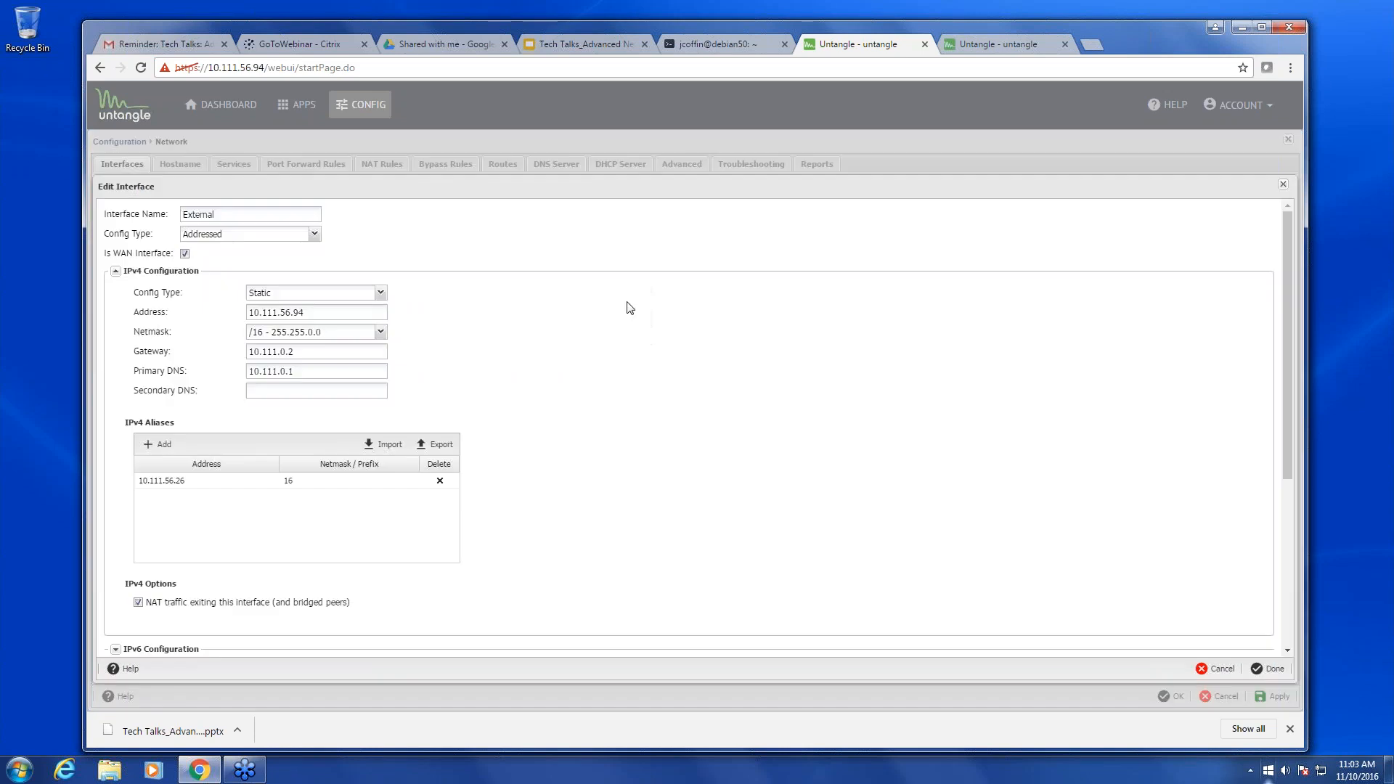
scroll(150, 444, "down", 5)
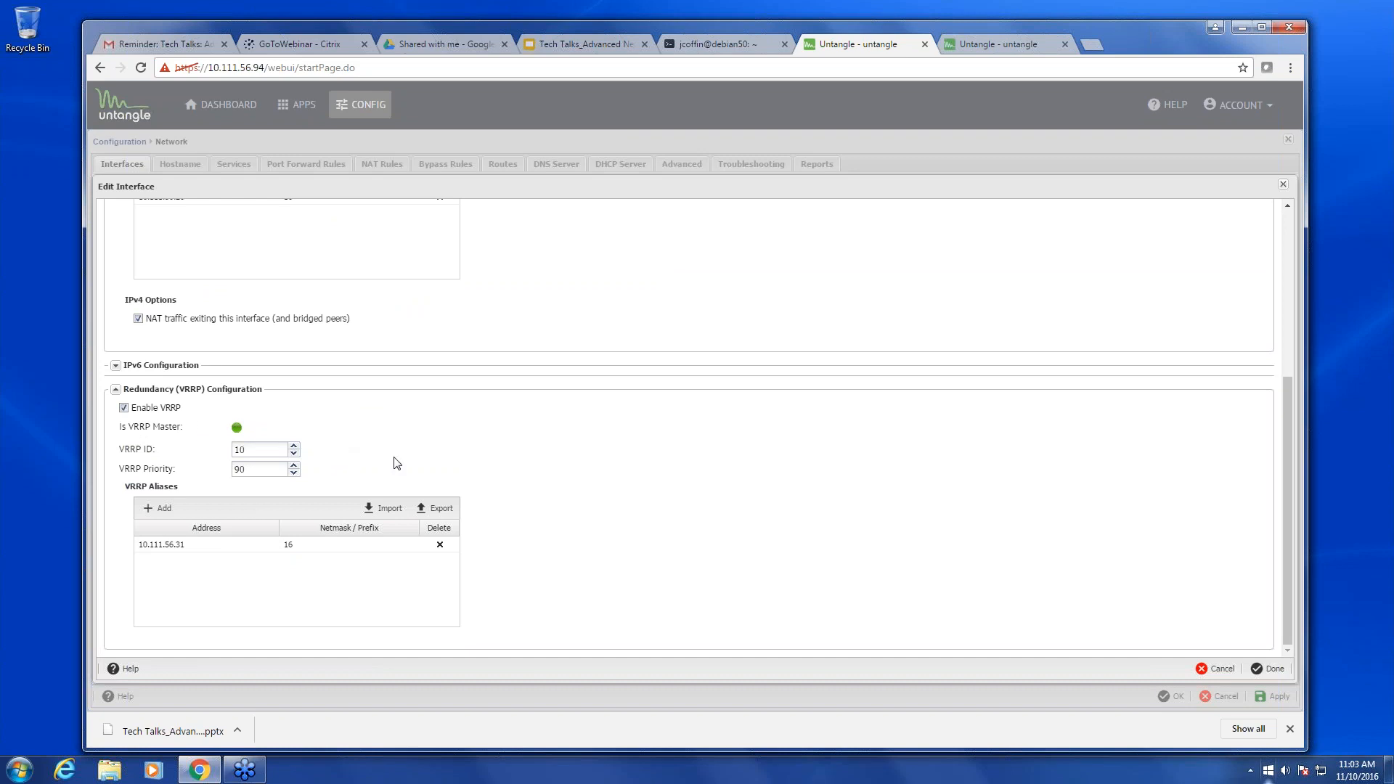
left_click(998, 43)
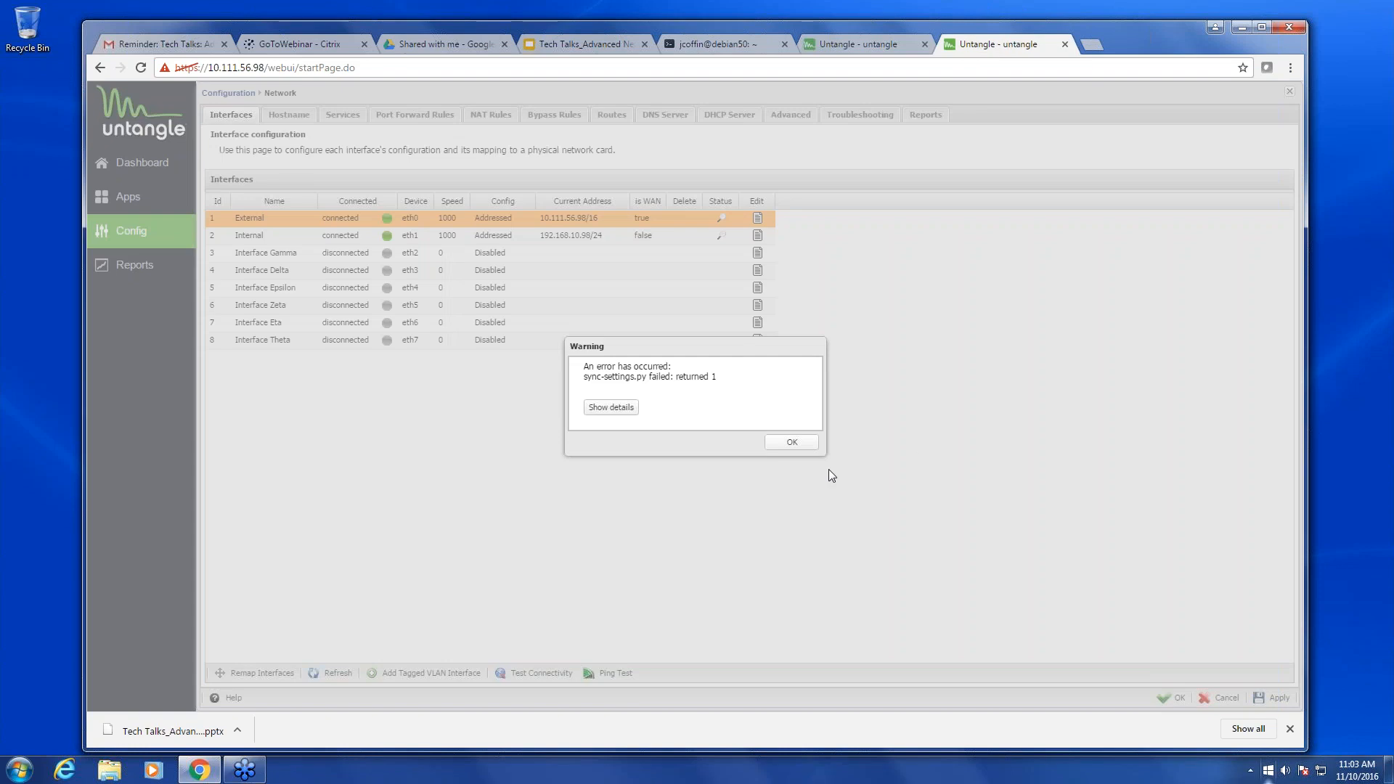
left_click(802, 444)
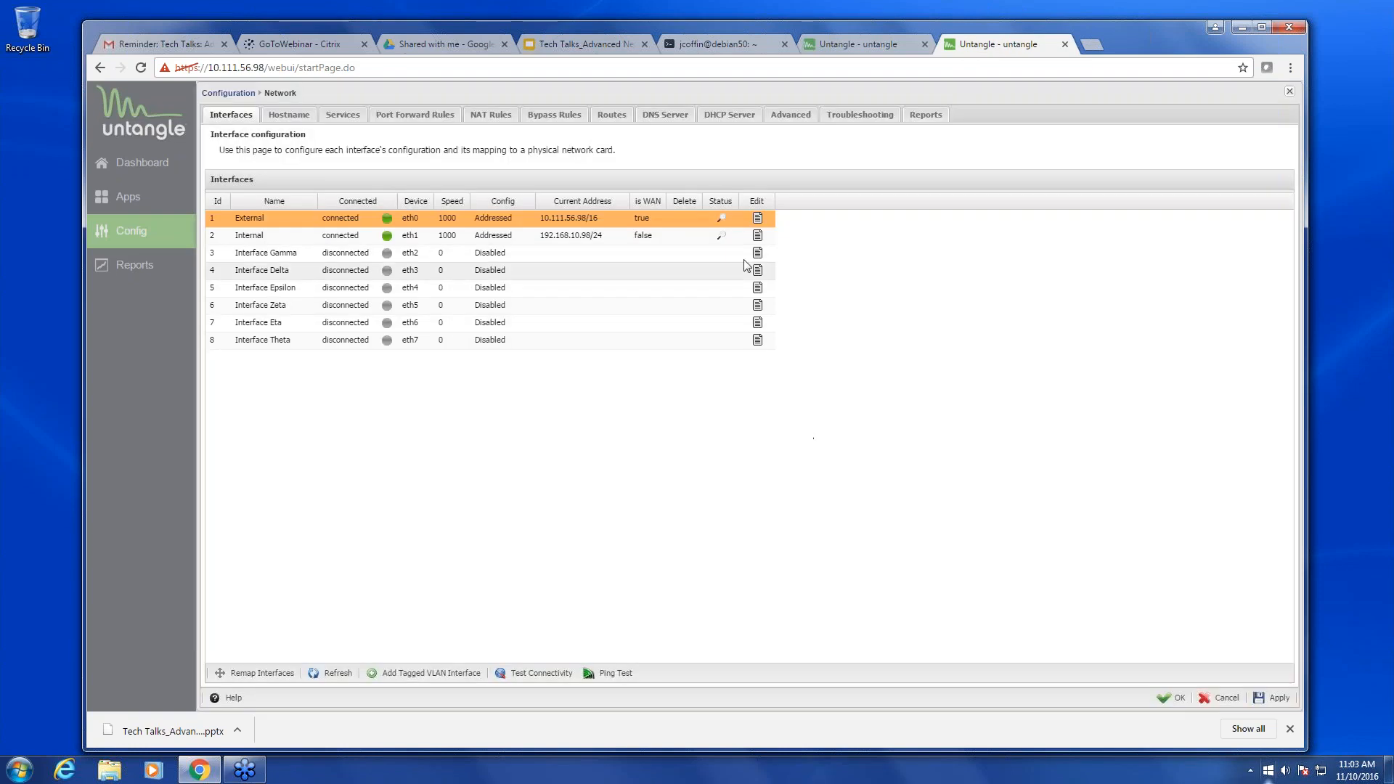
- Add a new VRRP alias row on External and copy 10.111.56.31 from the other server
left_click(760, 219)
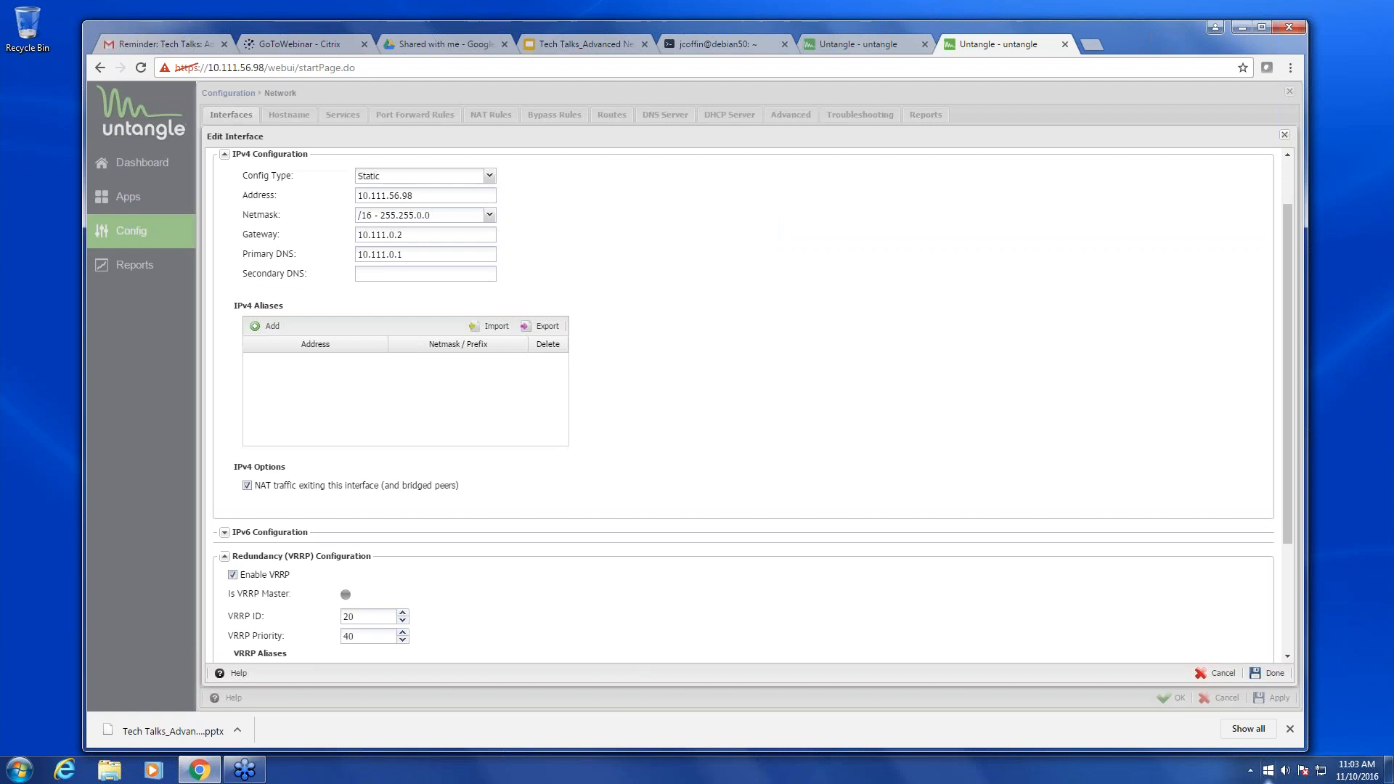
scroll(508, 479, "down", 3)
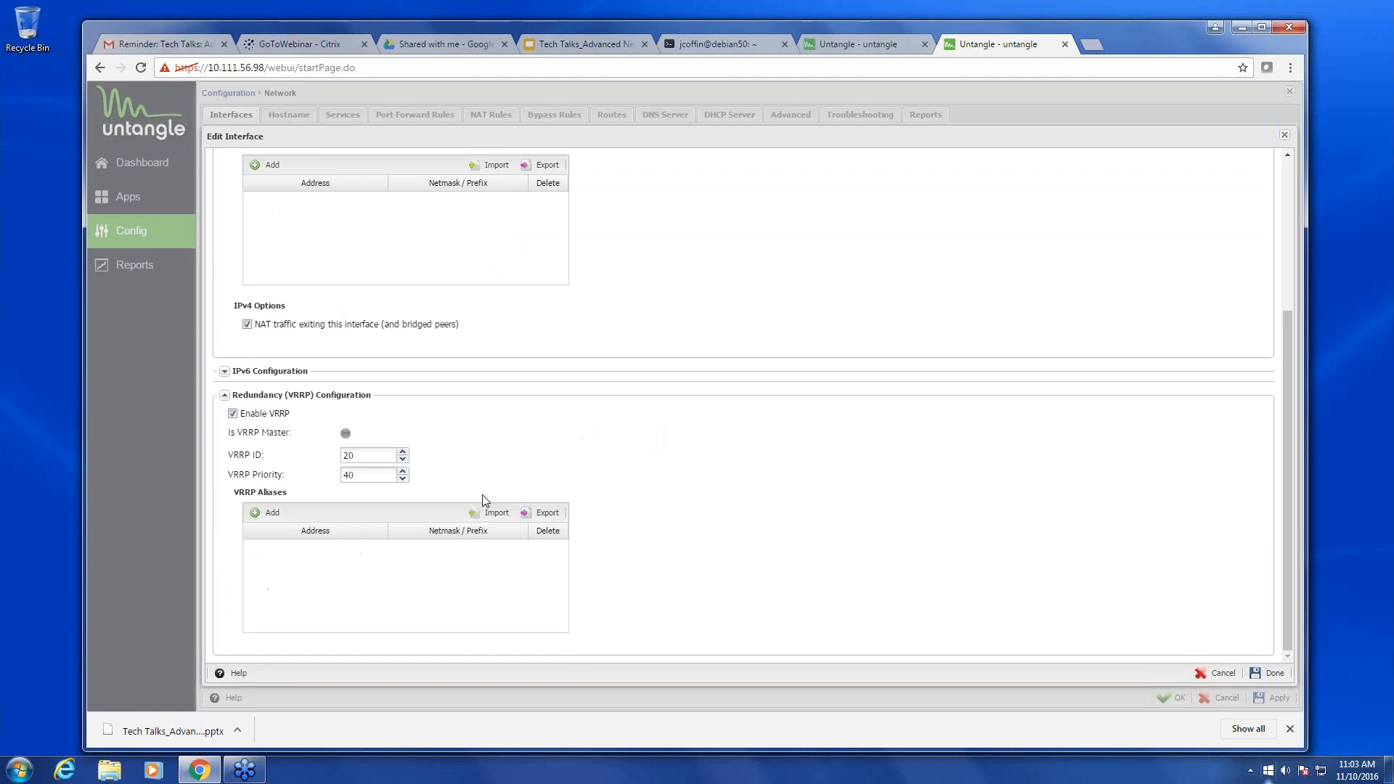
left_click(272, 514)
left_click(291, 546)
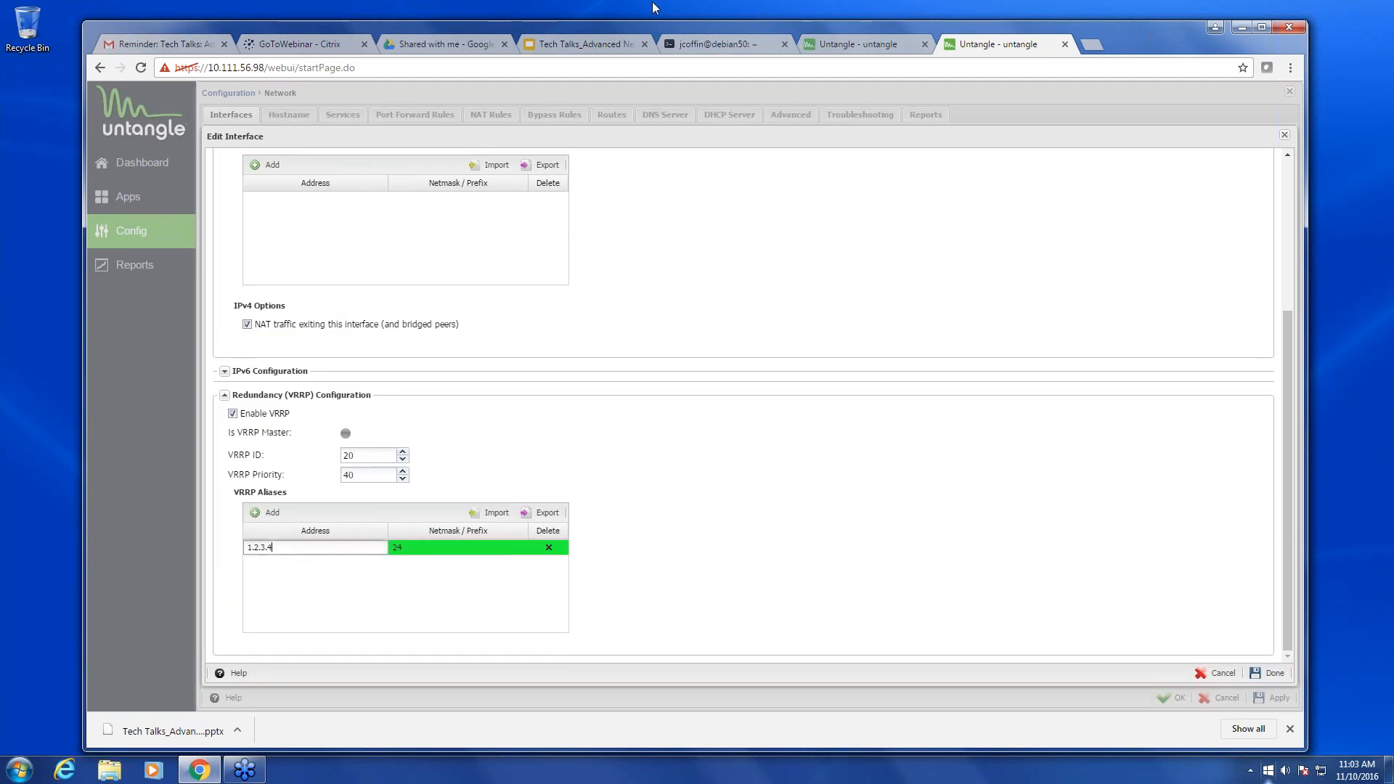
left_click(854, 42)
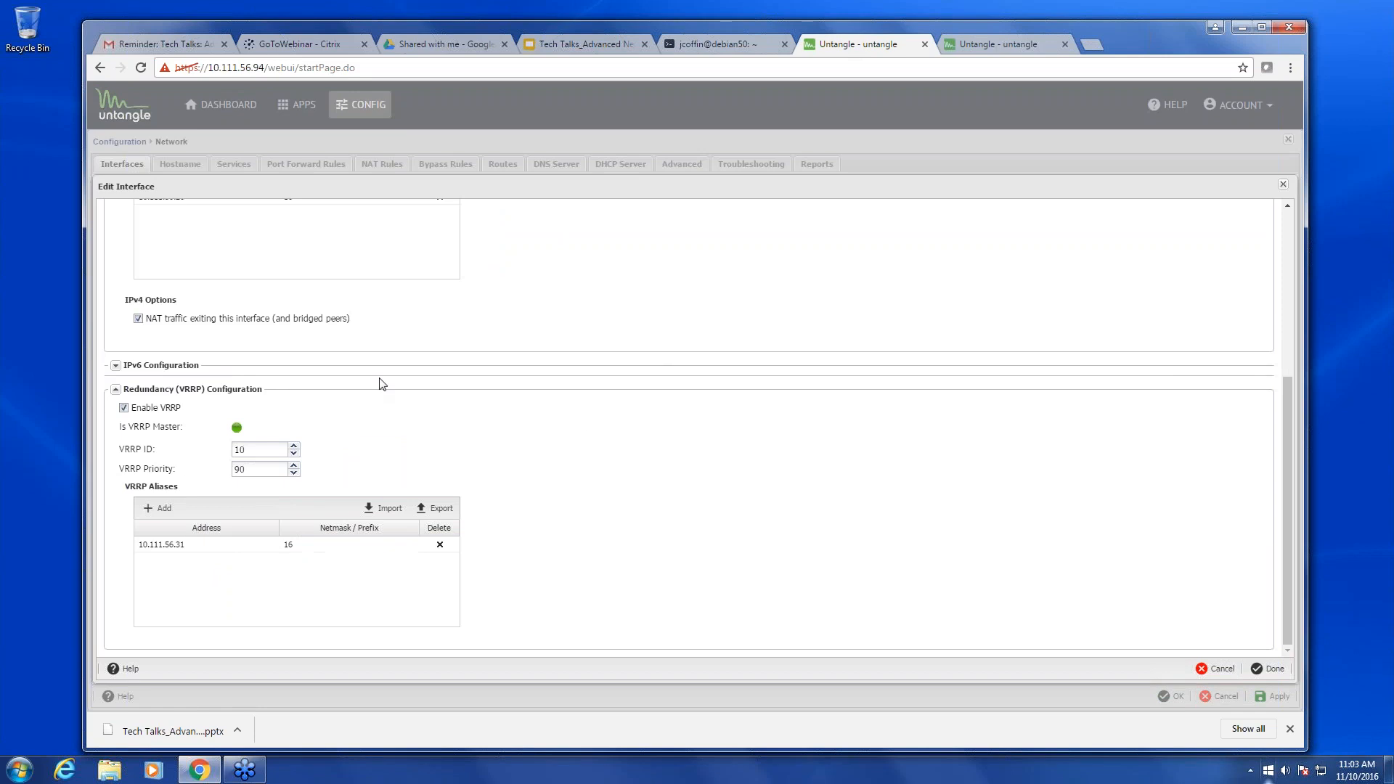
left_click(197, 546)
key("ctrl+a")
key("ctrl+c")
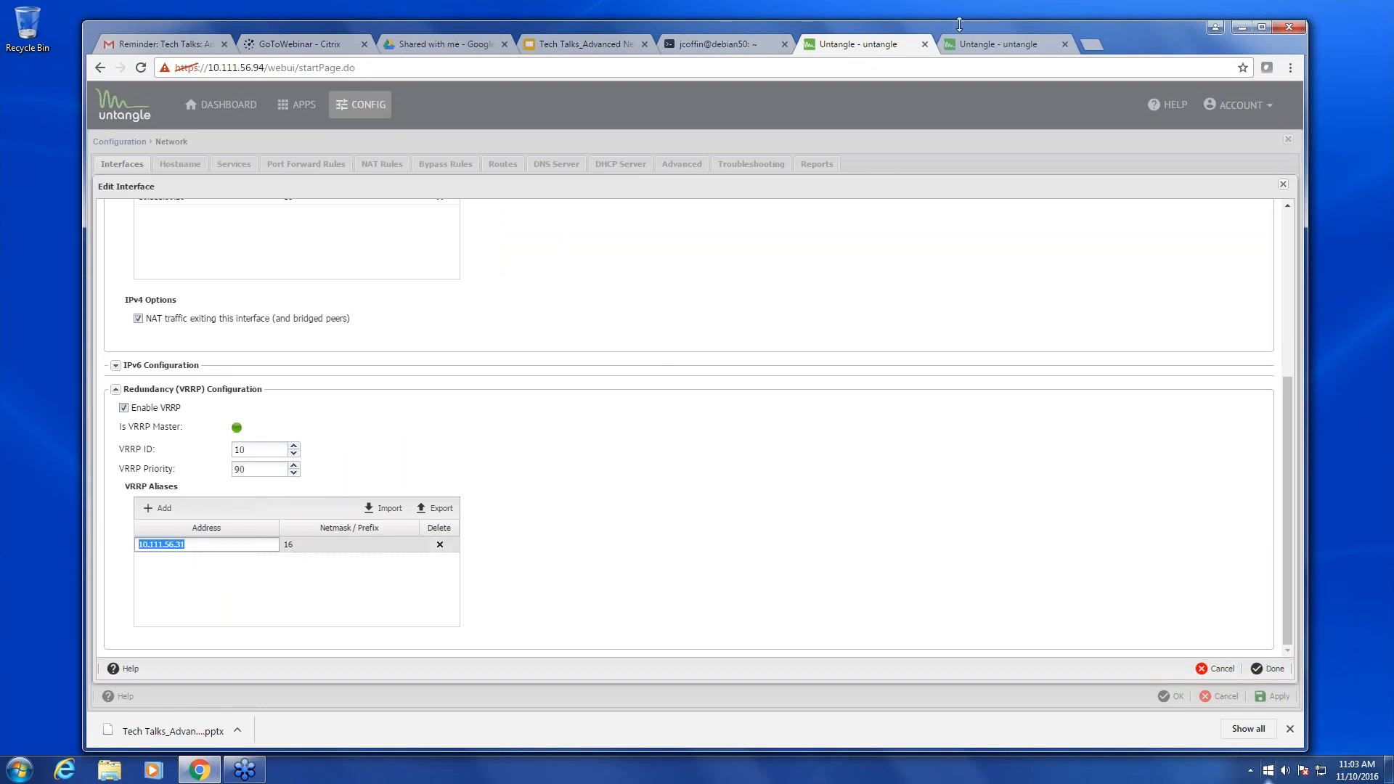
- Paste 10.111.56.31 as the alias with prefix 16, save, and apply the network settings
left_click(973, 45)
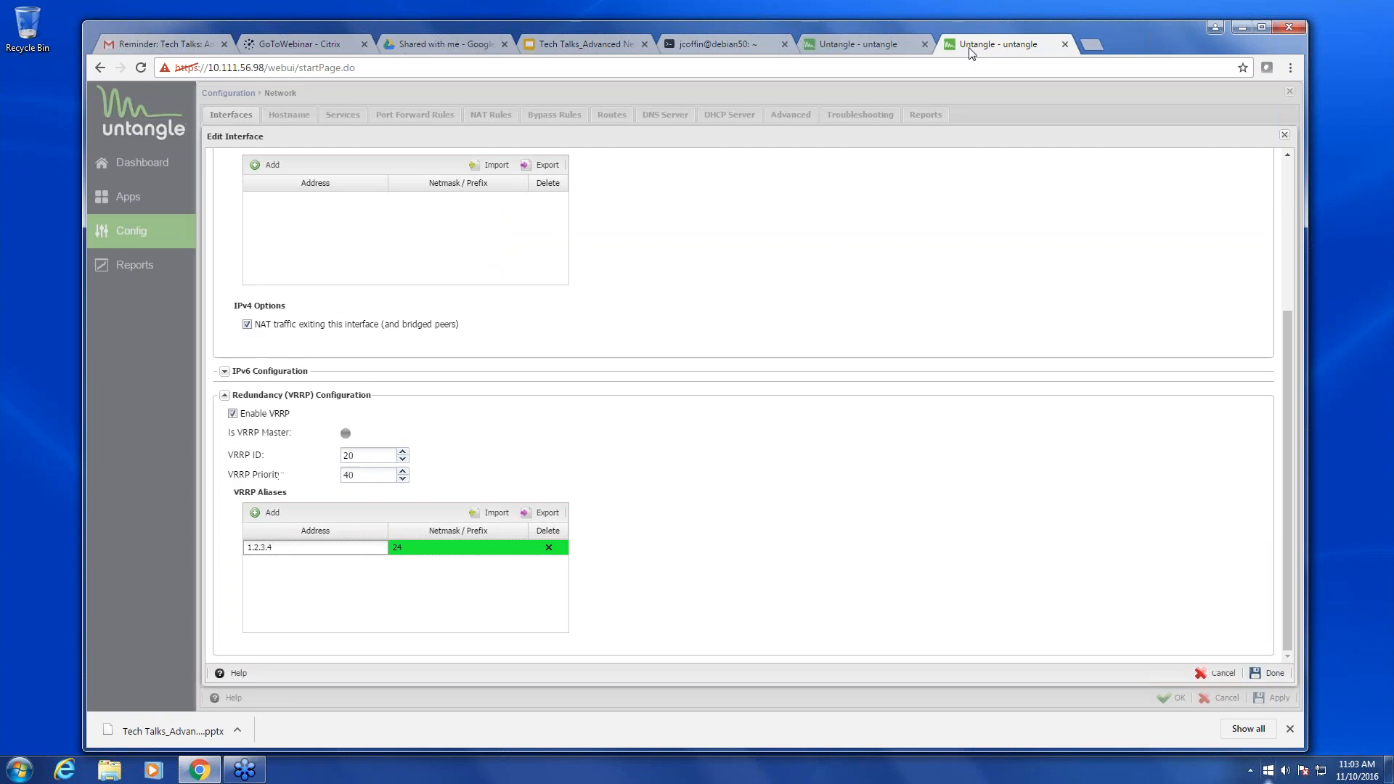
left_click(311, 551)
key("ctrl+a")
key("ctrl+v")
left_click(431, 550)
key("BackSpace")
key("BackSpace")
type("16")
left_click(1270, 674)
left_click(1270, 699)
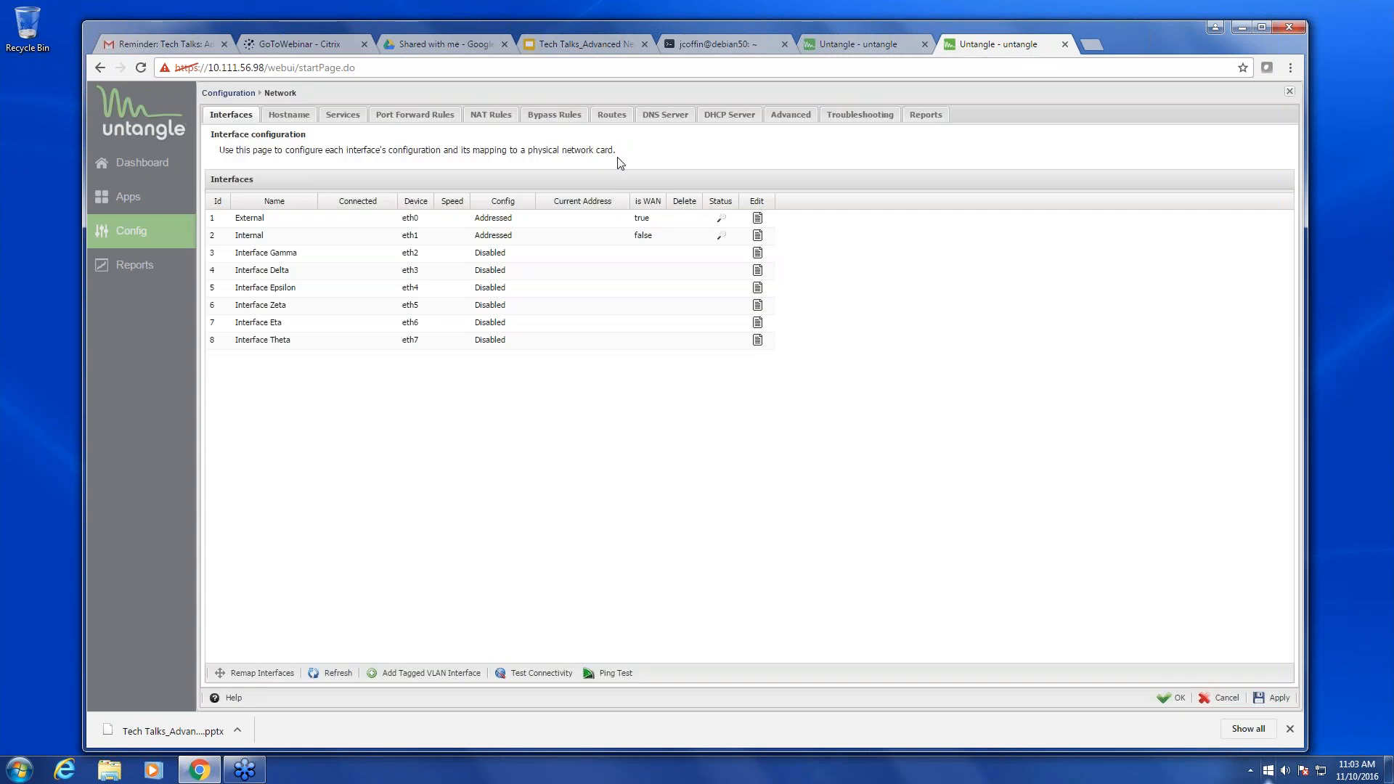
- Verify the 10.111.56.31 alias and master status on 10.111.56.98, then cancel 10.111.56.94's interface editor
left_click(757, 220)
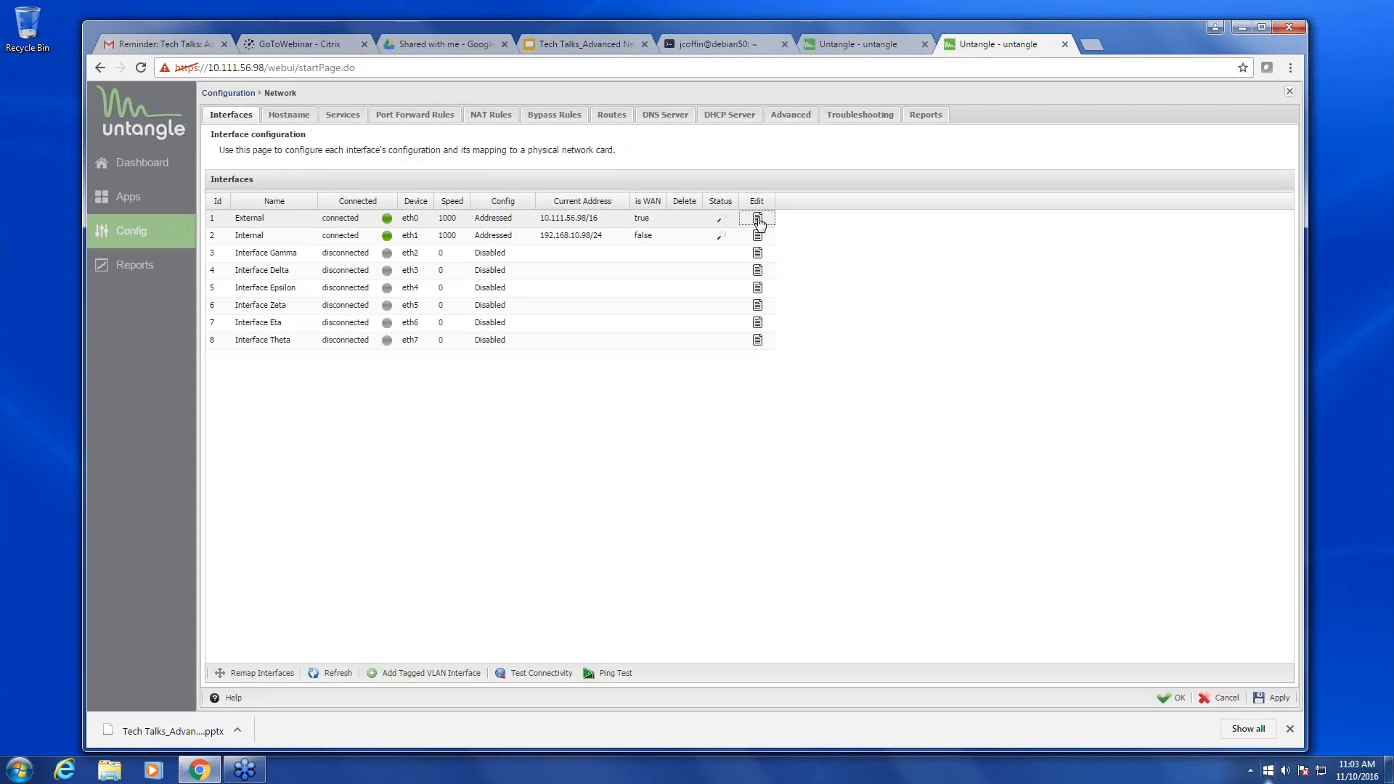
scroll(560, 554, "down", 5)
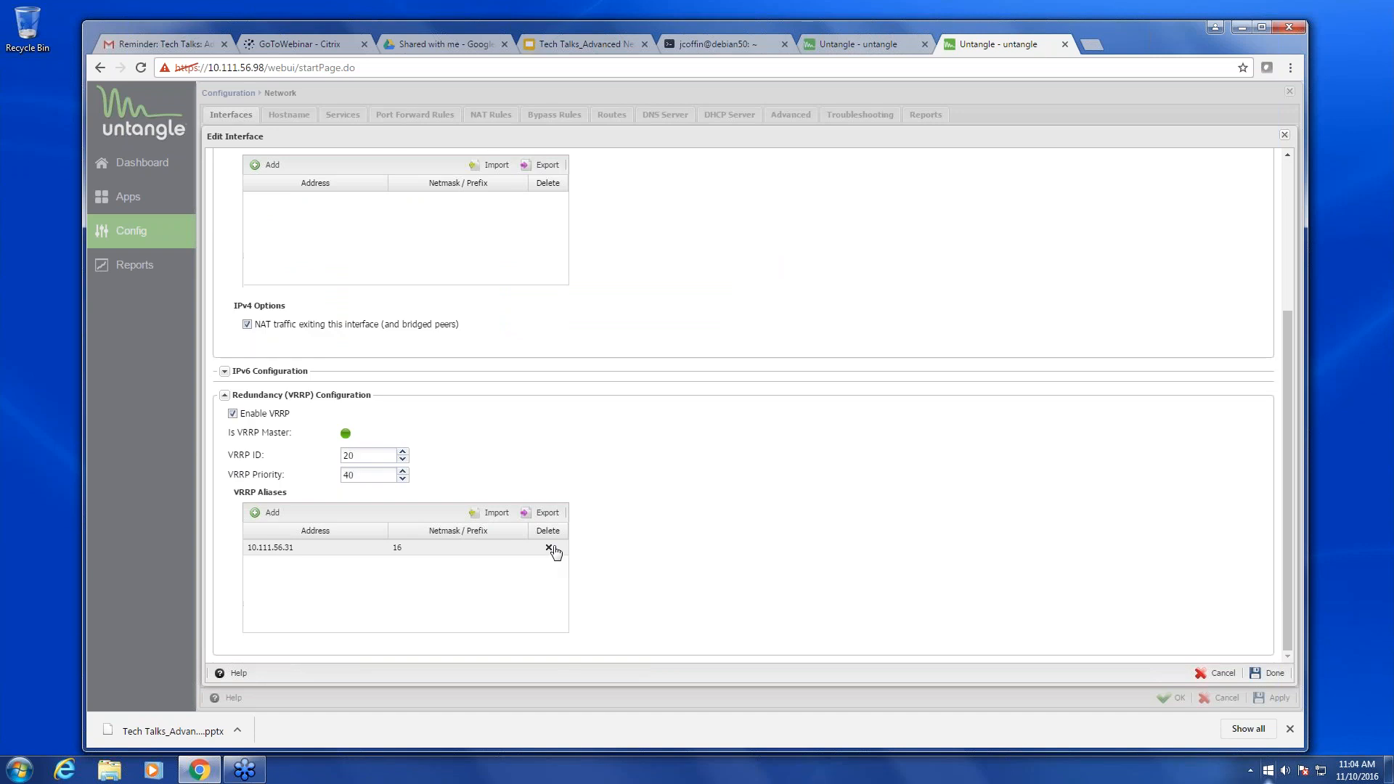
scroll(824, 209, "up", 4)
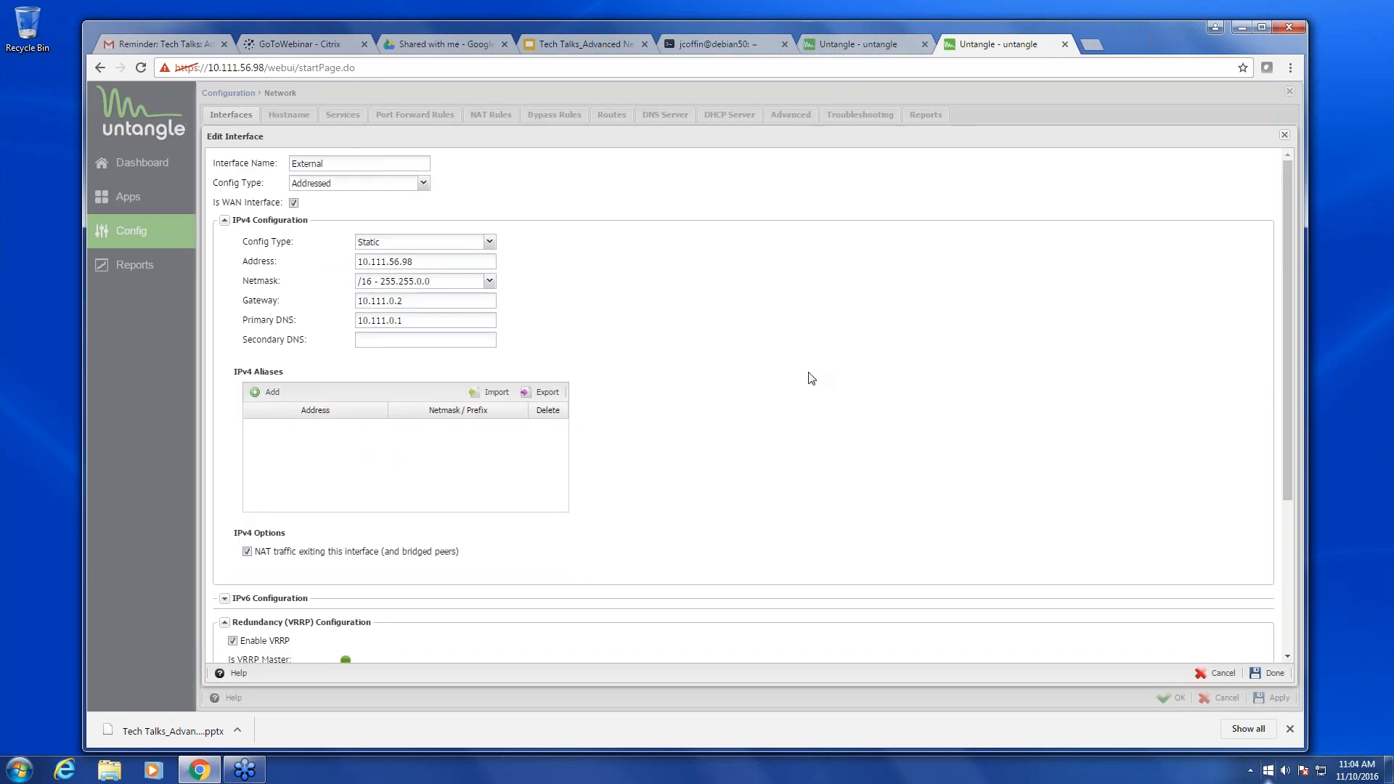
scroll(810, 375, "down", 3)
scroll(796, 379, "down", 1)
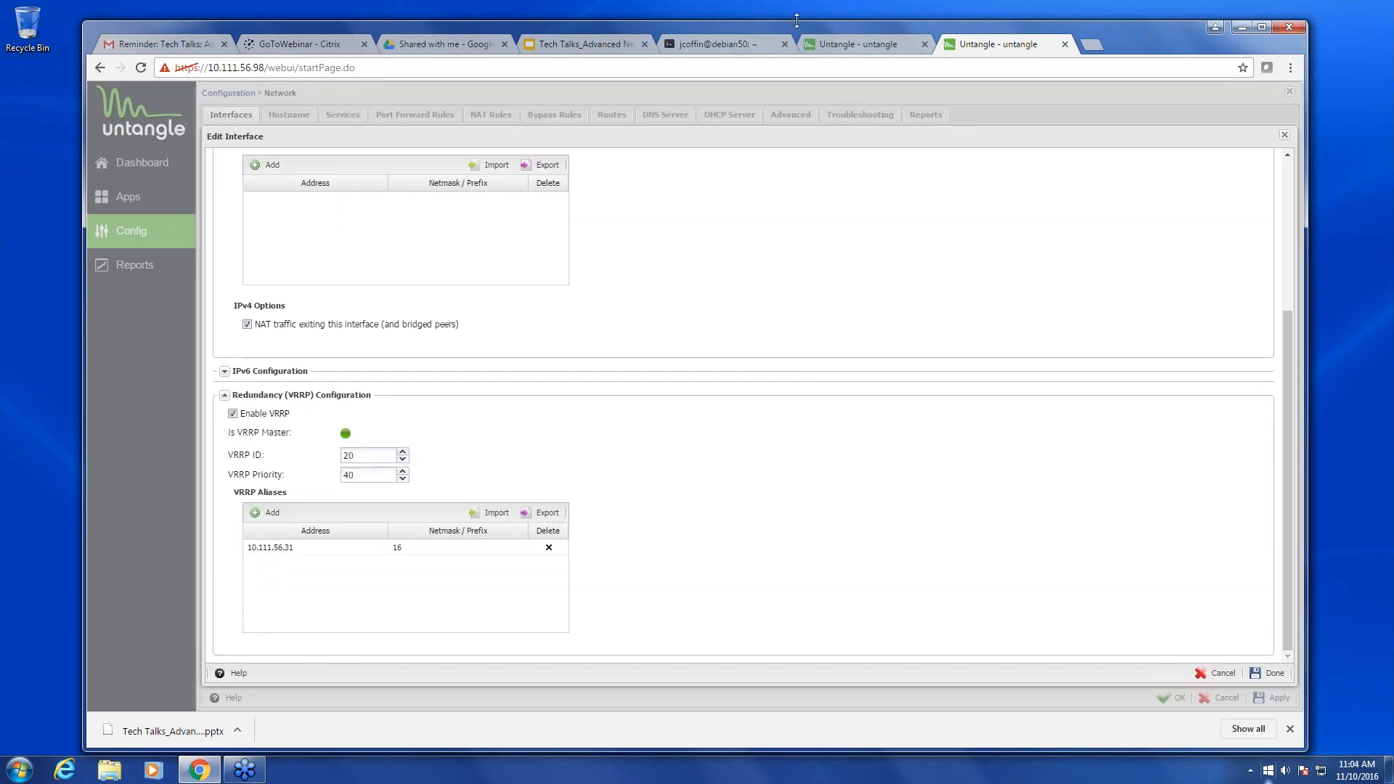
left_click(879, 47)
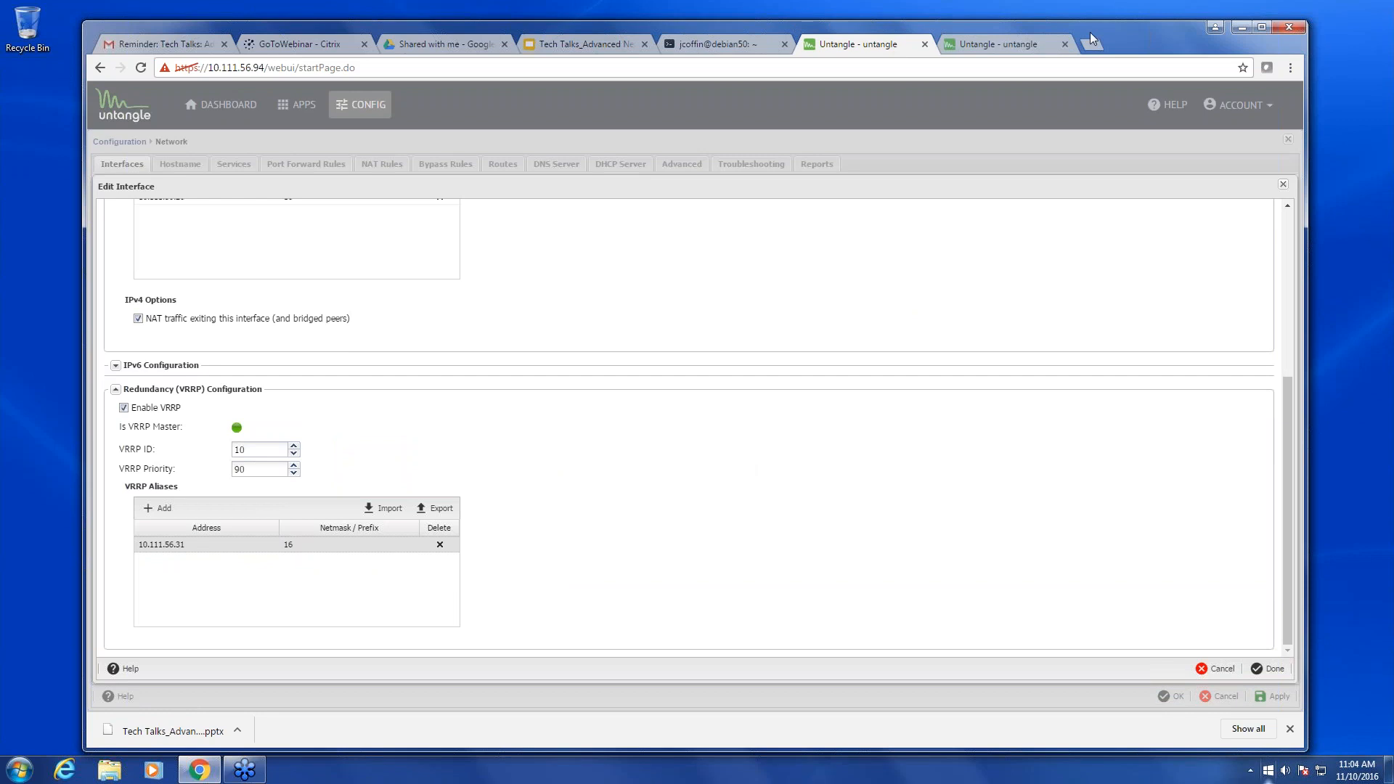
left_click(1282, 185)
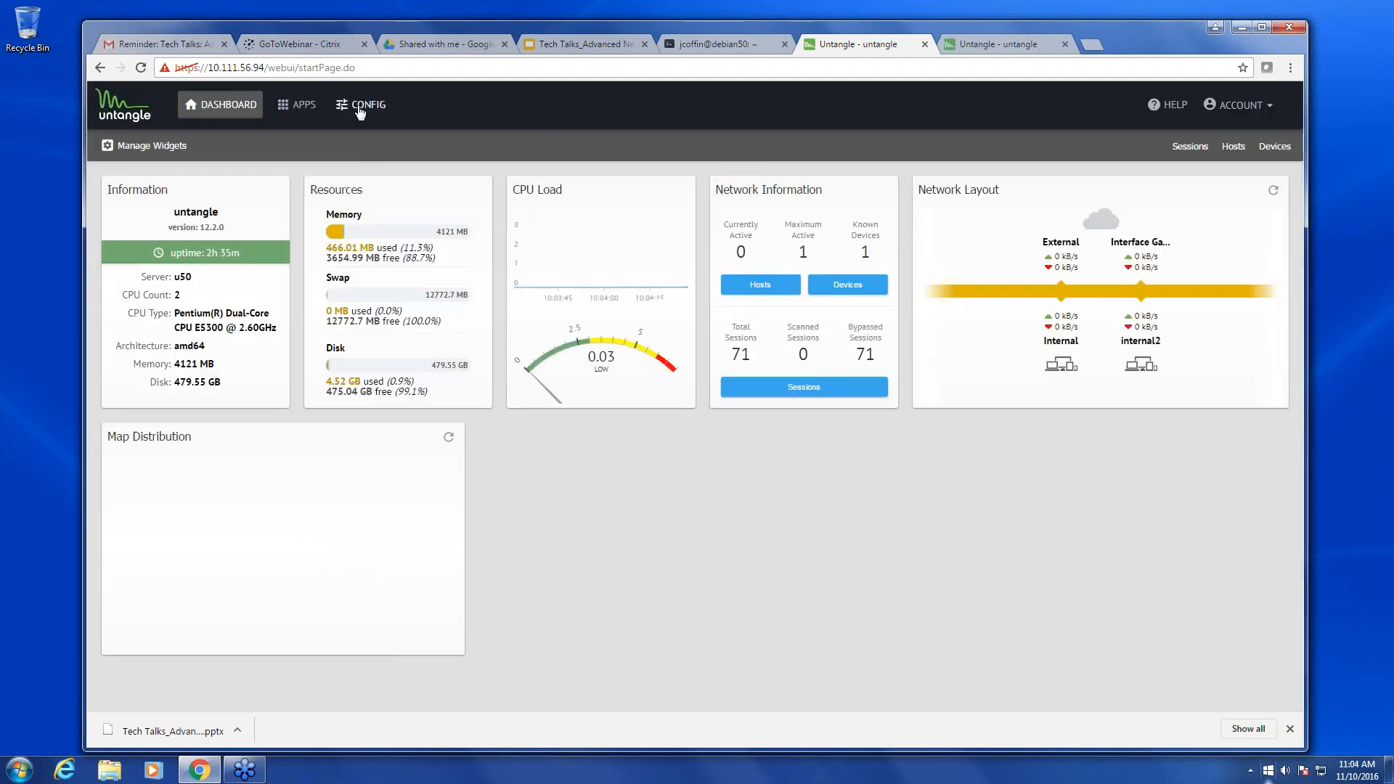
- View System backup options and set restore to 'Restore all except keep current network settings'
left_click(361, 107)
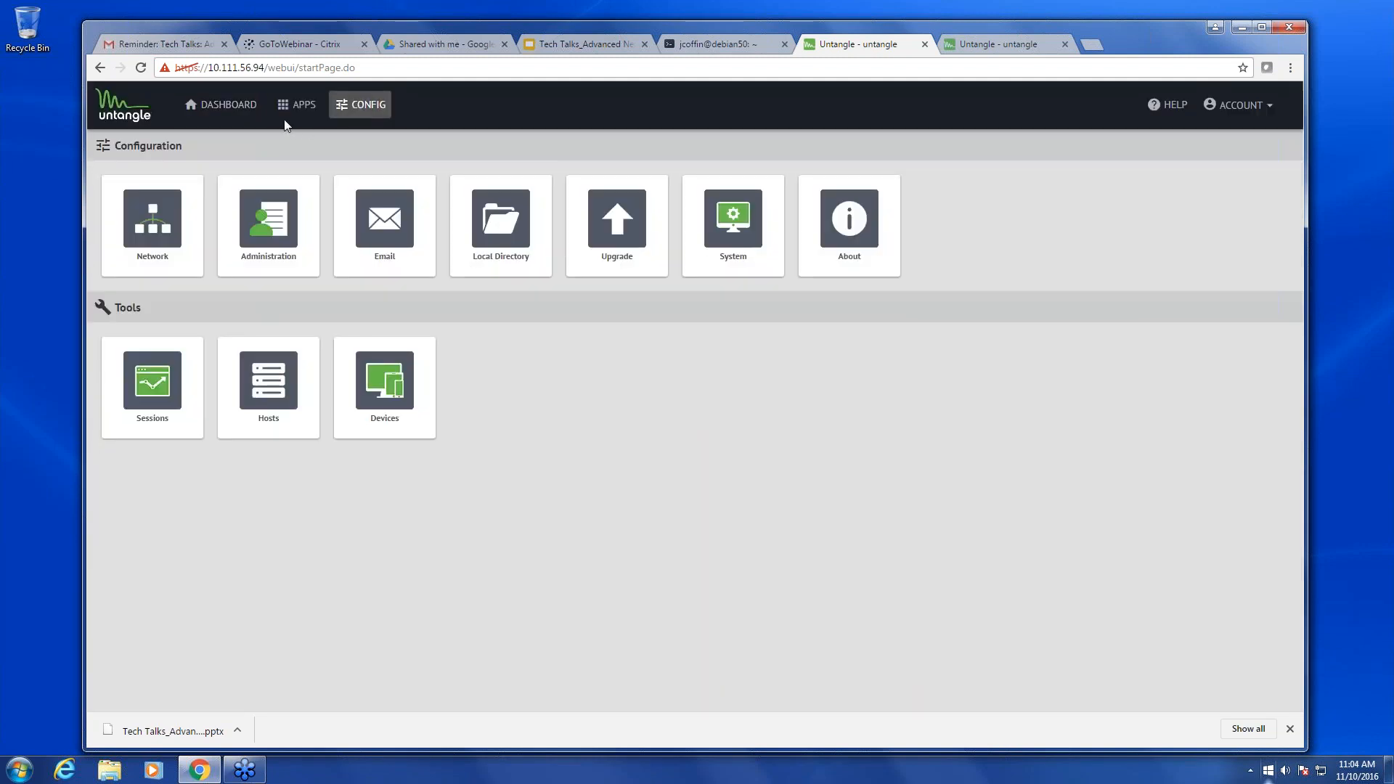
left_click(723, 248)
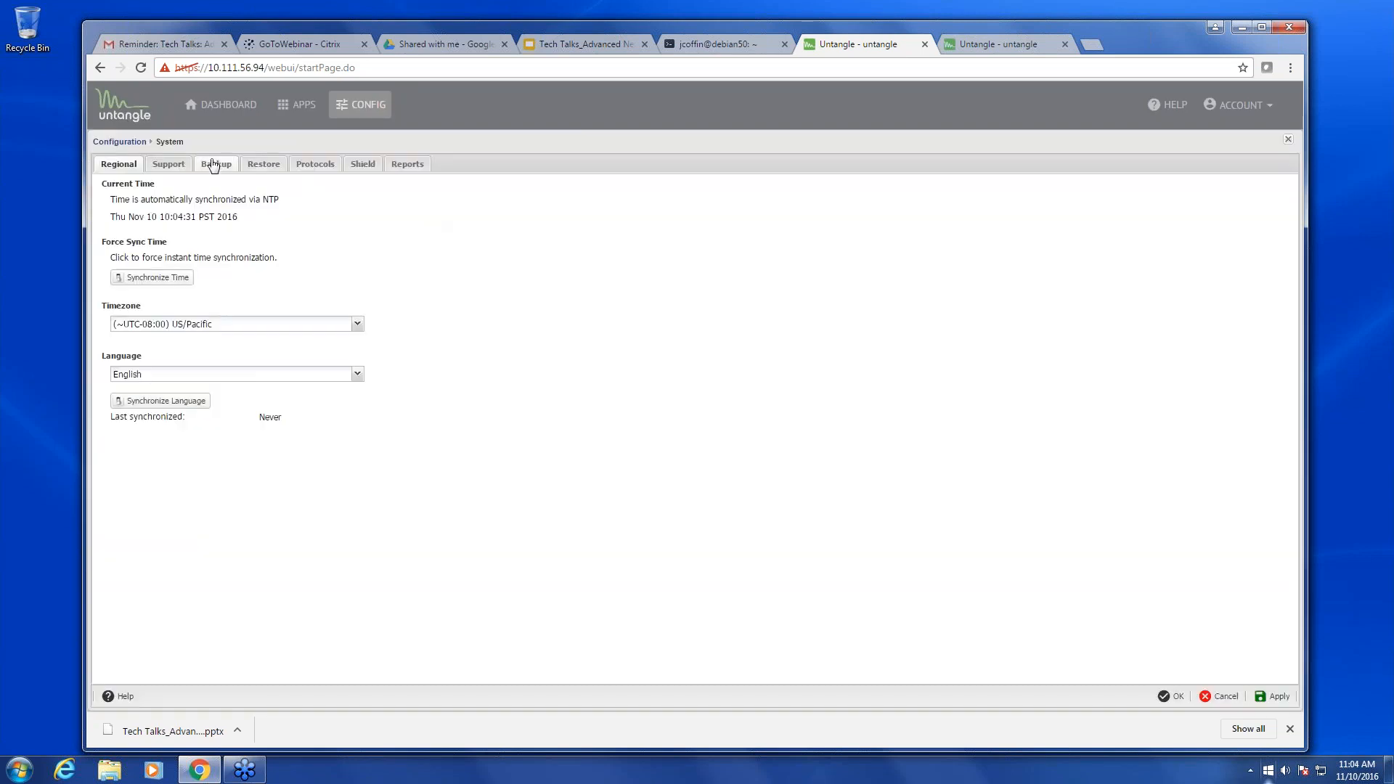
left_click(219, 170)
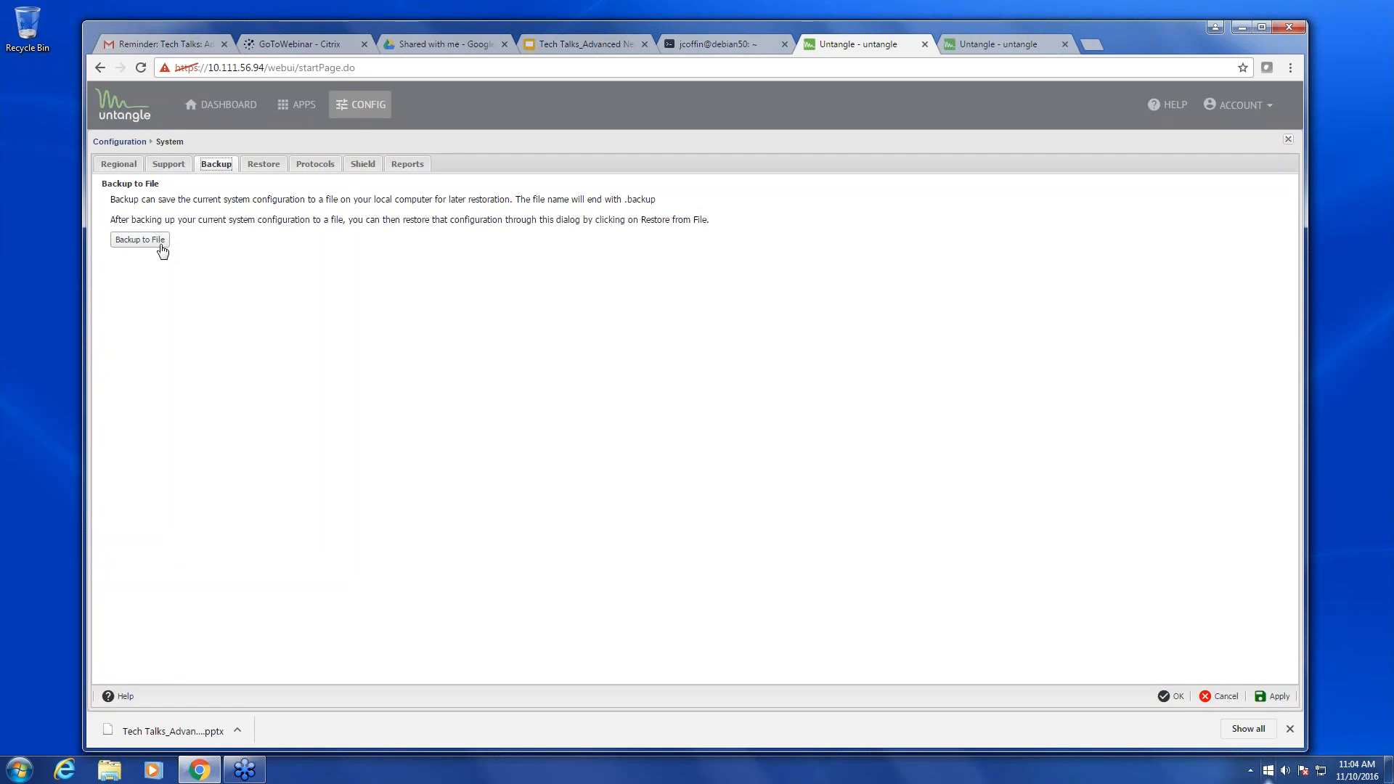
left_click(272, 171)
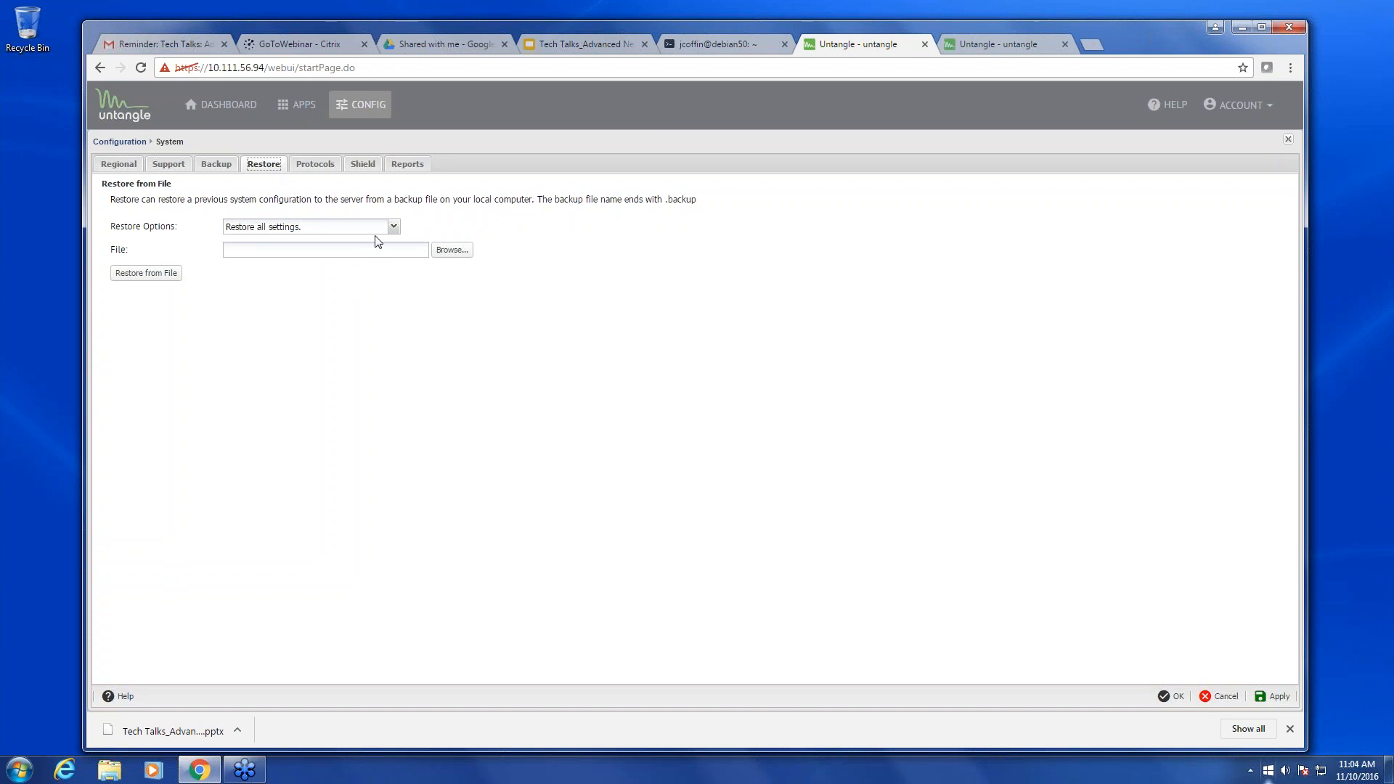
left_click(392, 228)
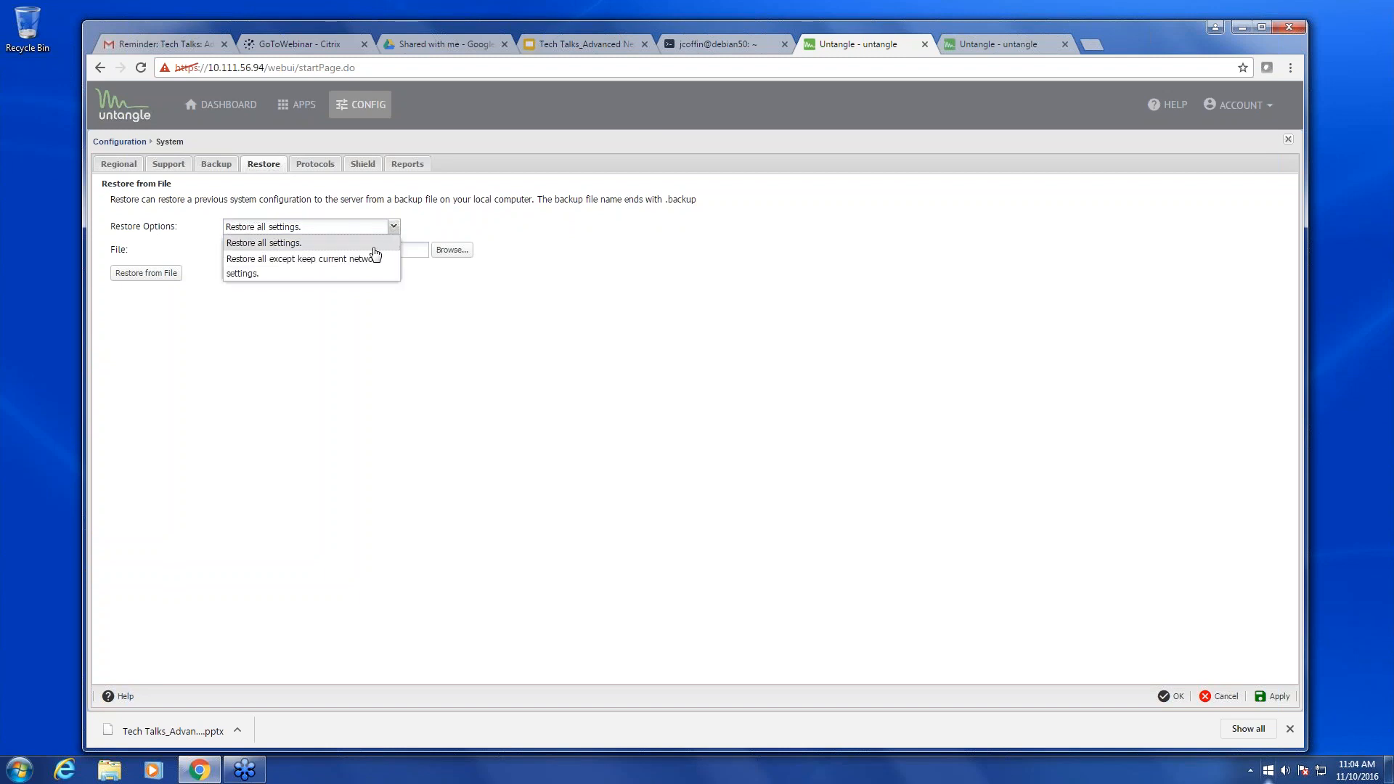
left_click(303, 268)
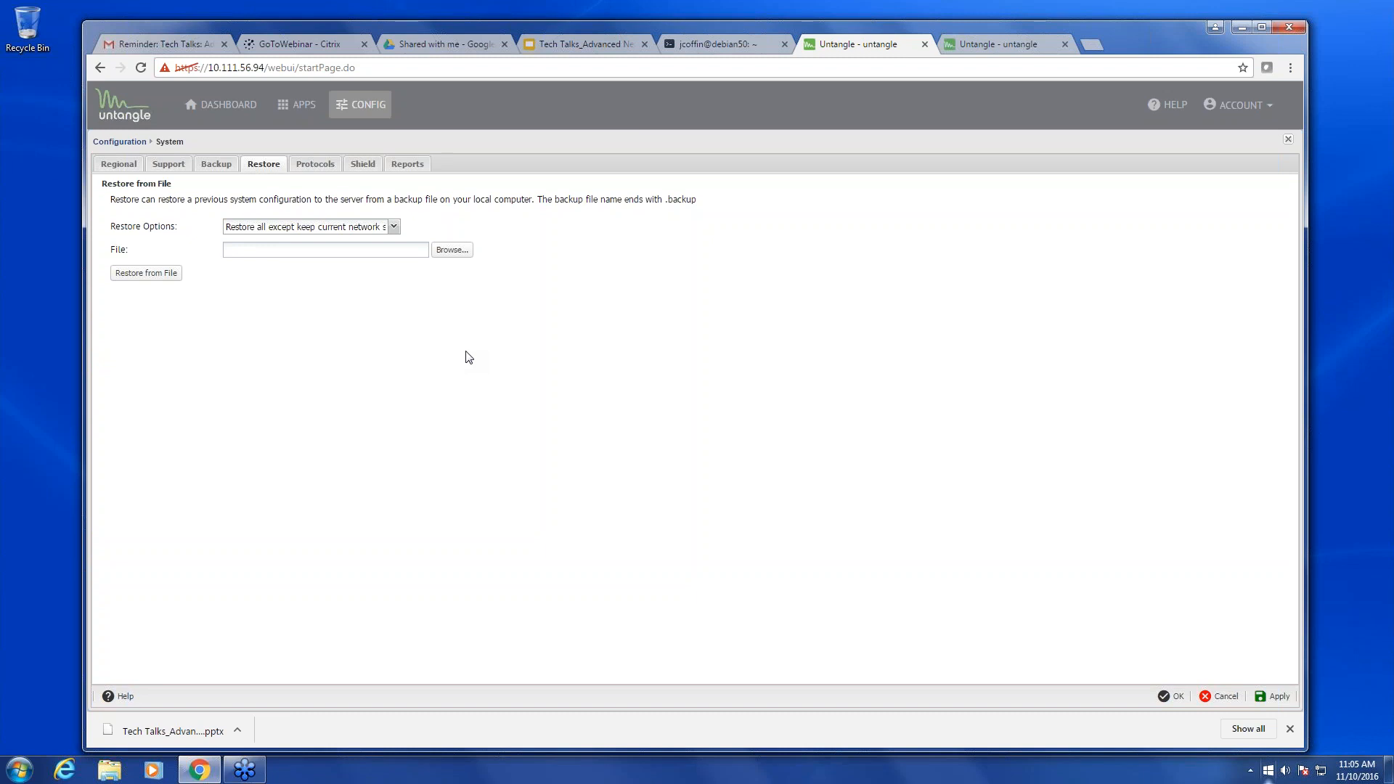
- Close the System settings and switch to the Advanced Networking slide deck
left_click(1289, 141)
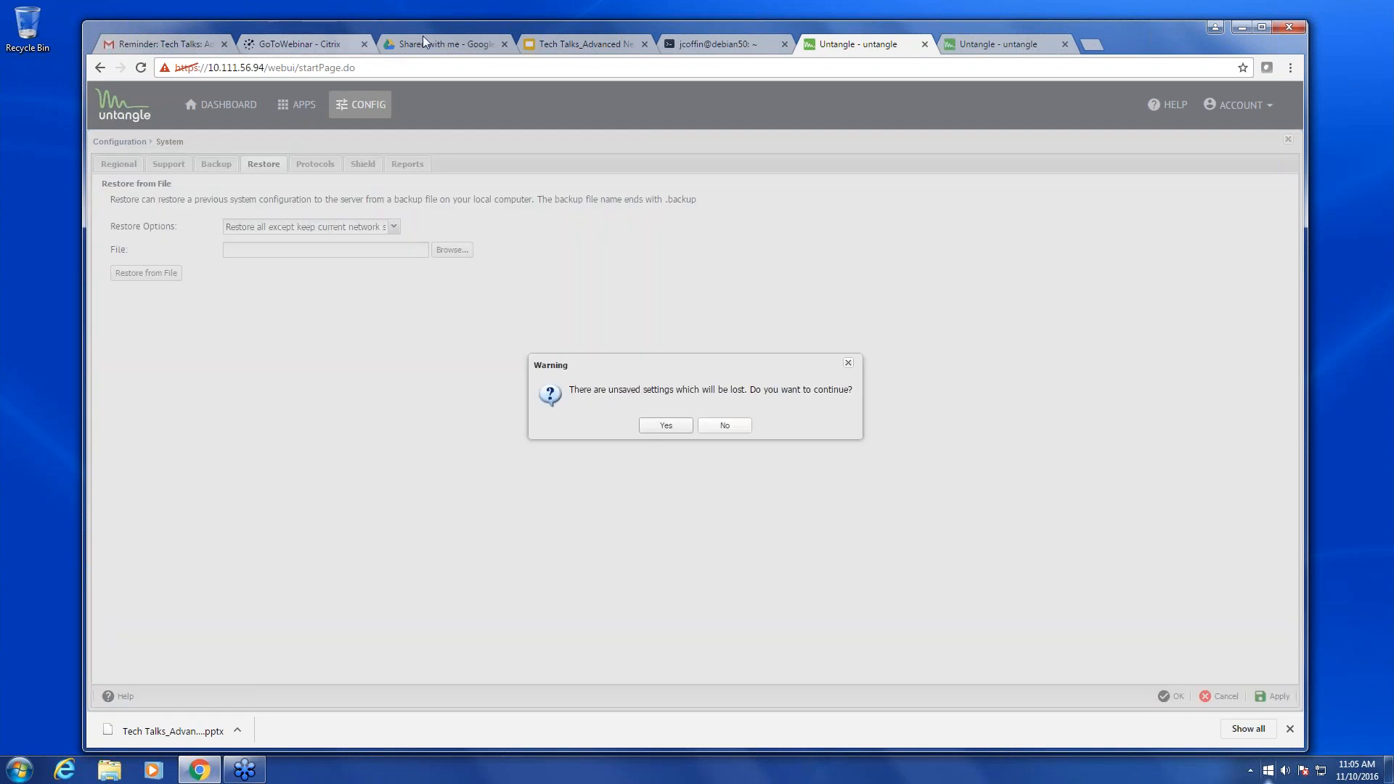
left_click(694, 45)
left_click(588, 45)
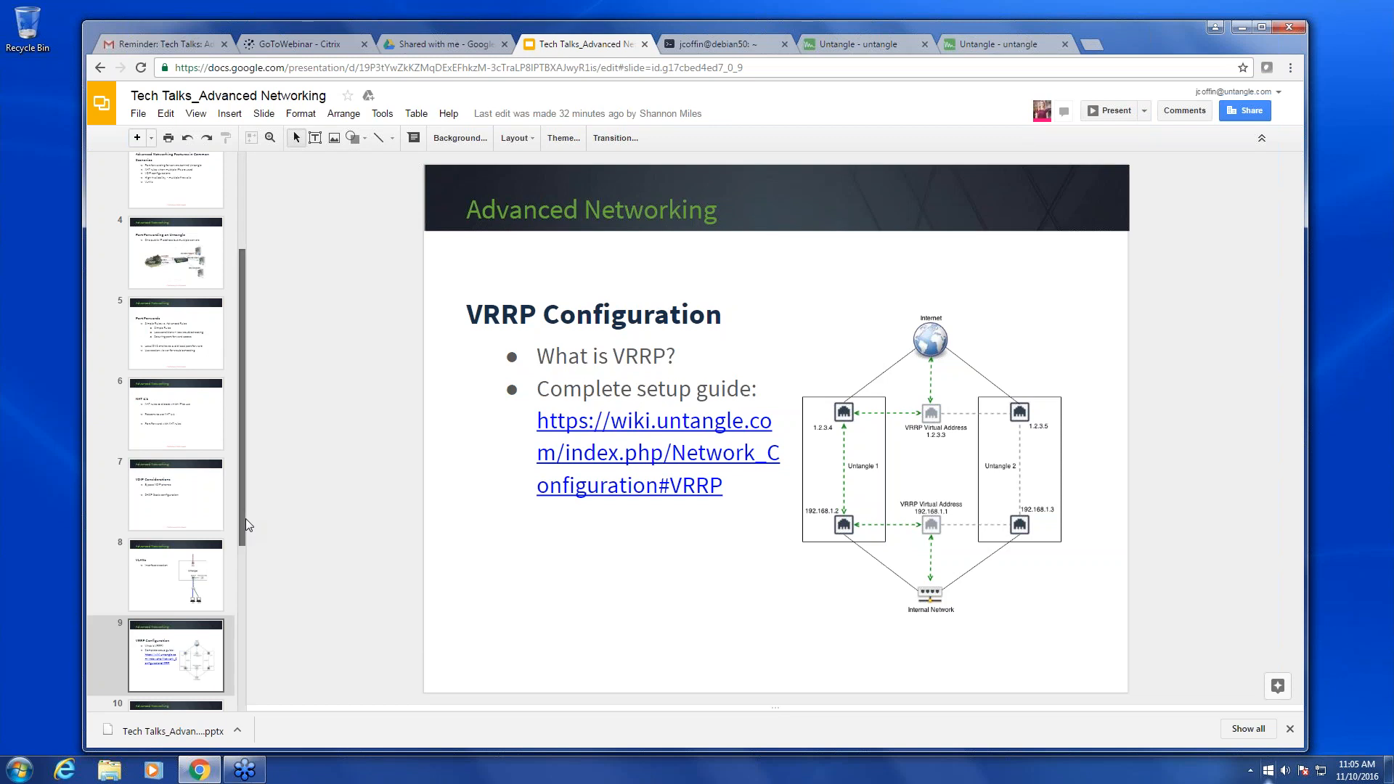
- Show slide 10, Troubleshooting and Questions, then return to the Untangle tab
scroll(246, 522, "down", 2)
left_click(156, 610)
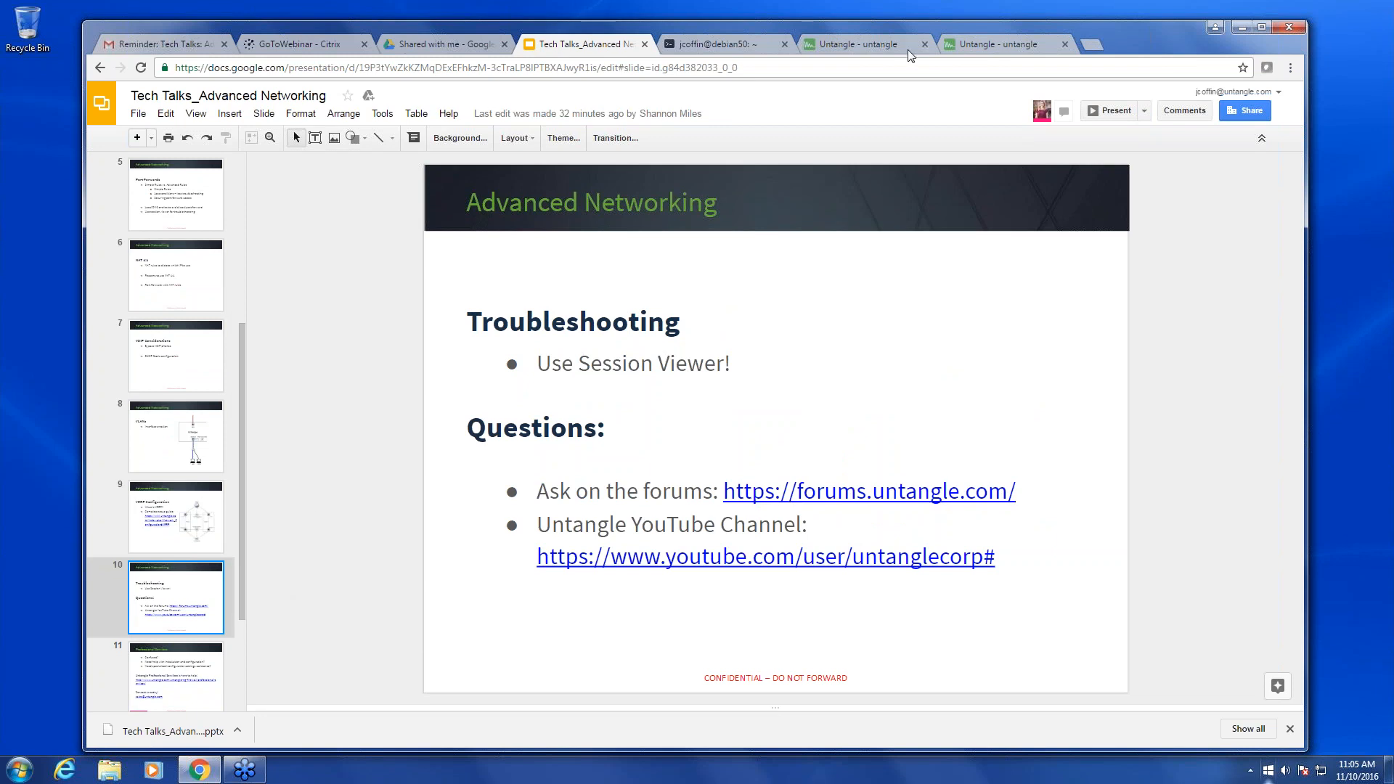
left_click(874, 47)
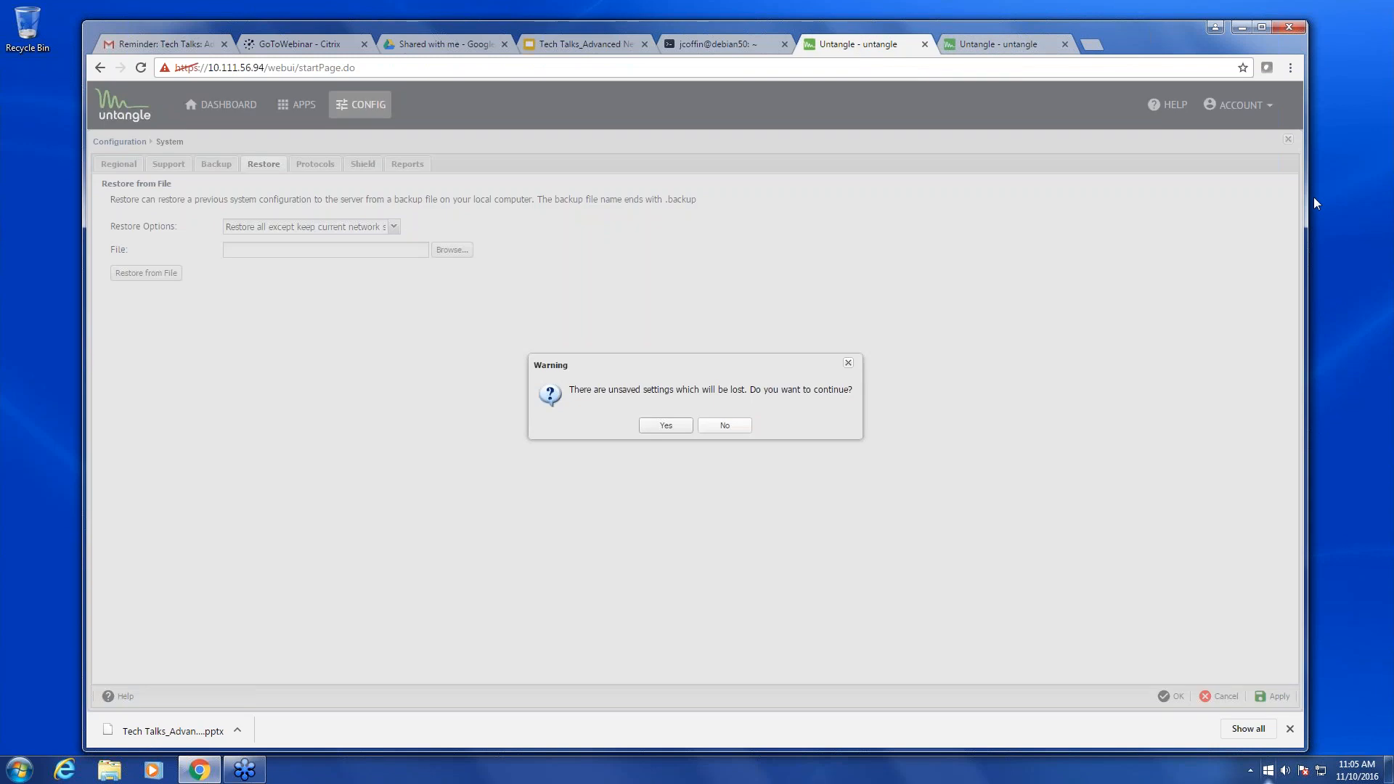
- Discard the unsaved system settings, open Network Troubleshooting's Packet Test, then go to the SSH terminal
left_click(665, 425)
left_click(184, 233)
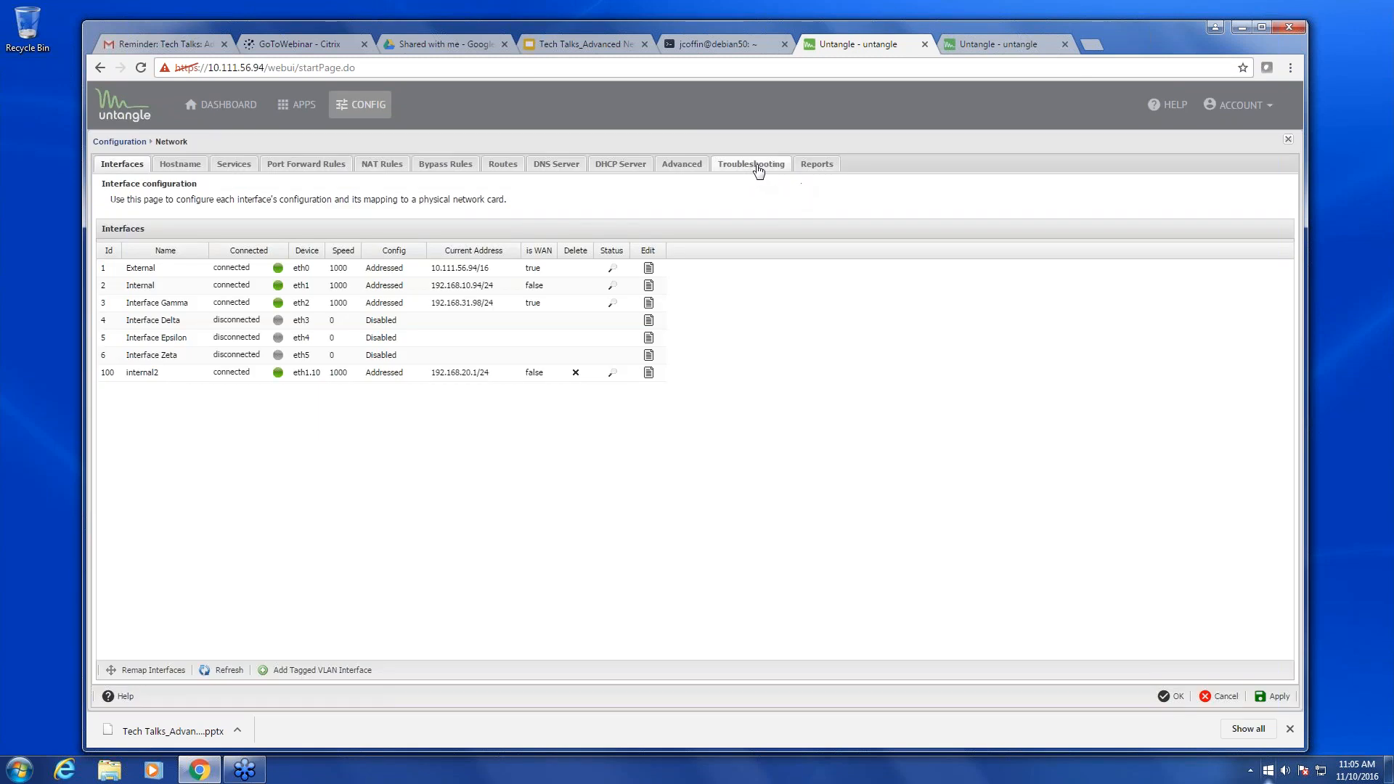
left_click(757, 170)
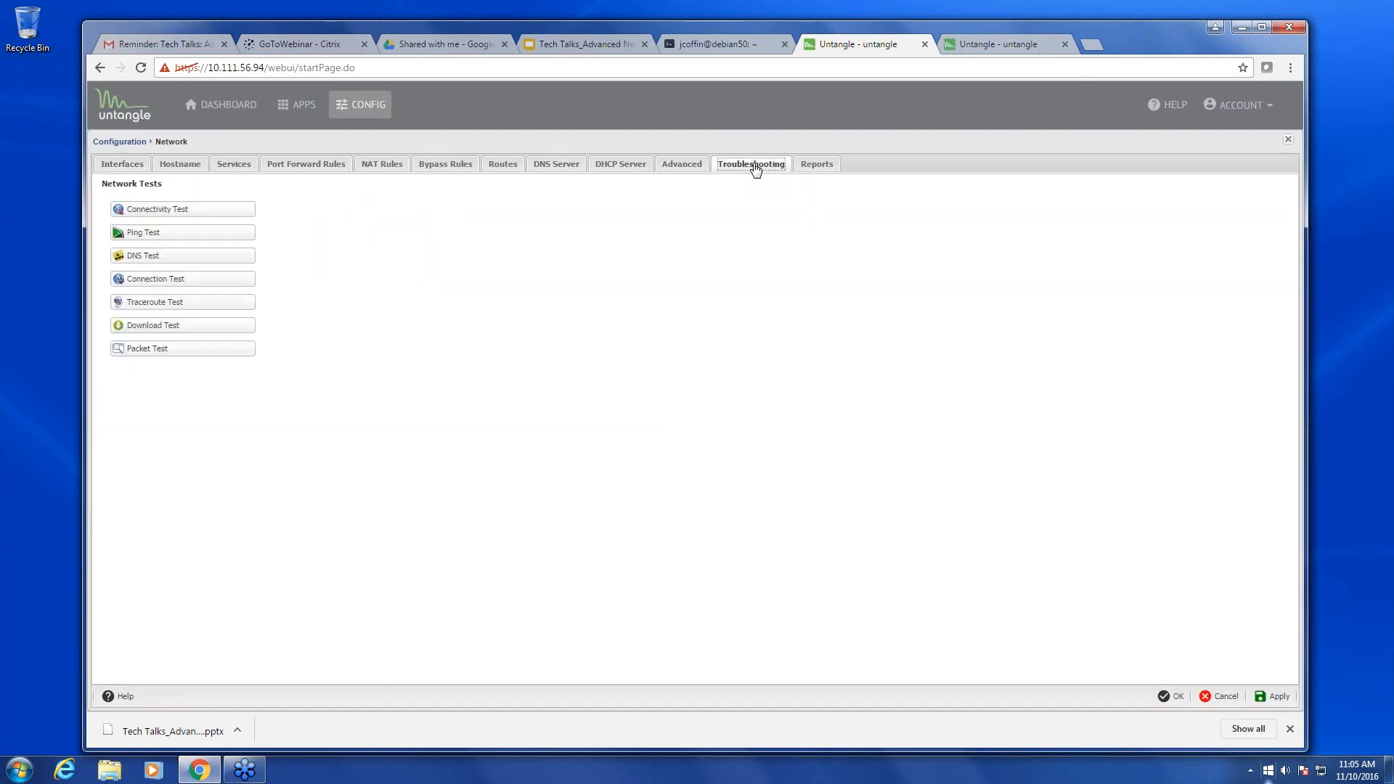
left_click(182, 351)
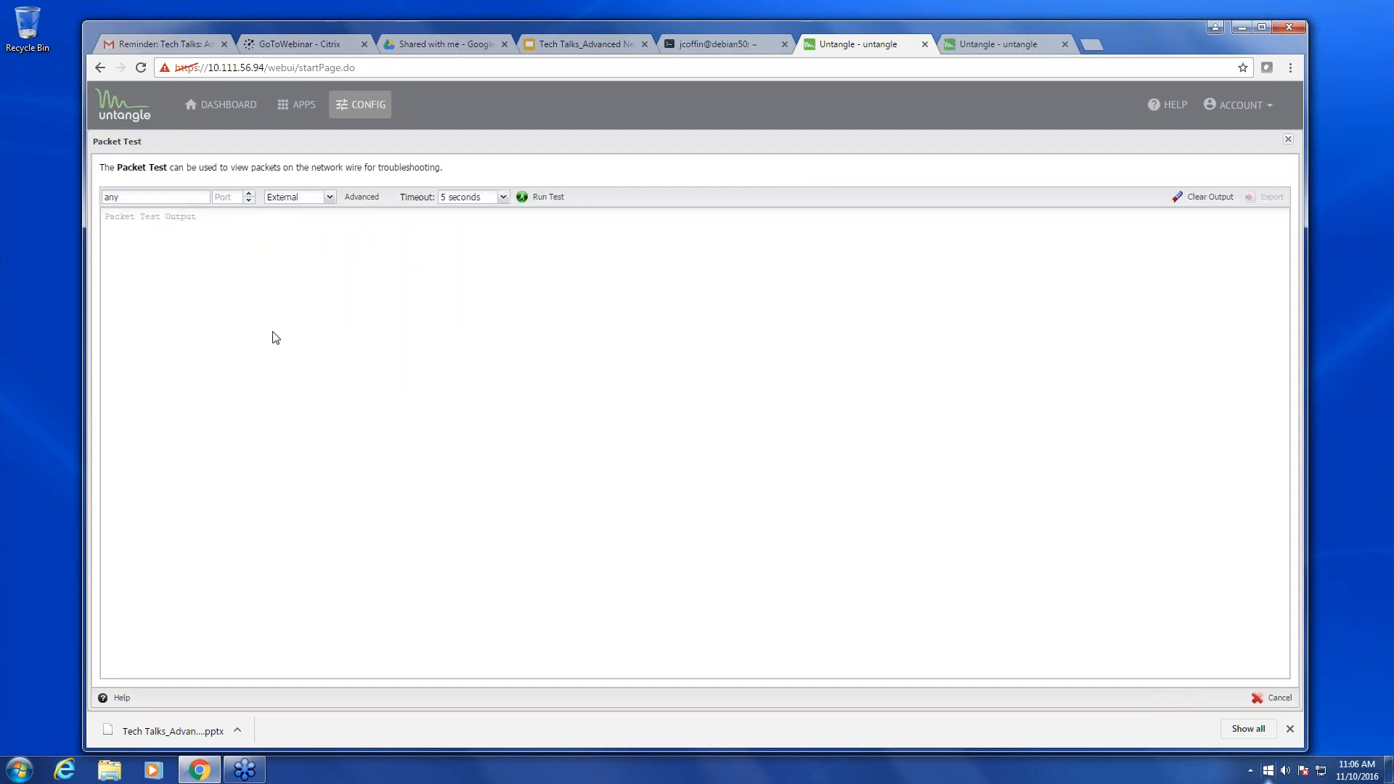
left_click(716, 44)
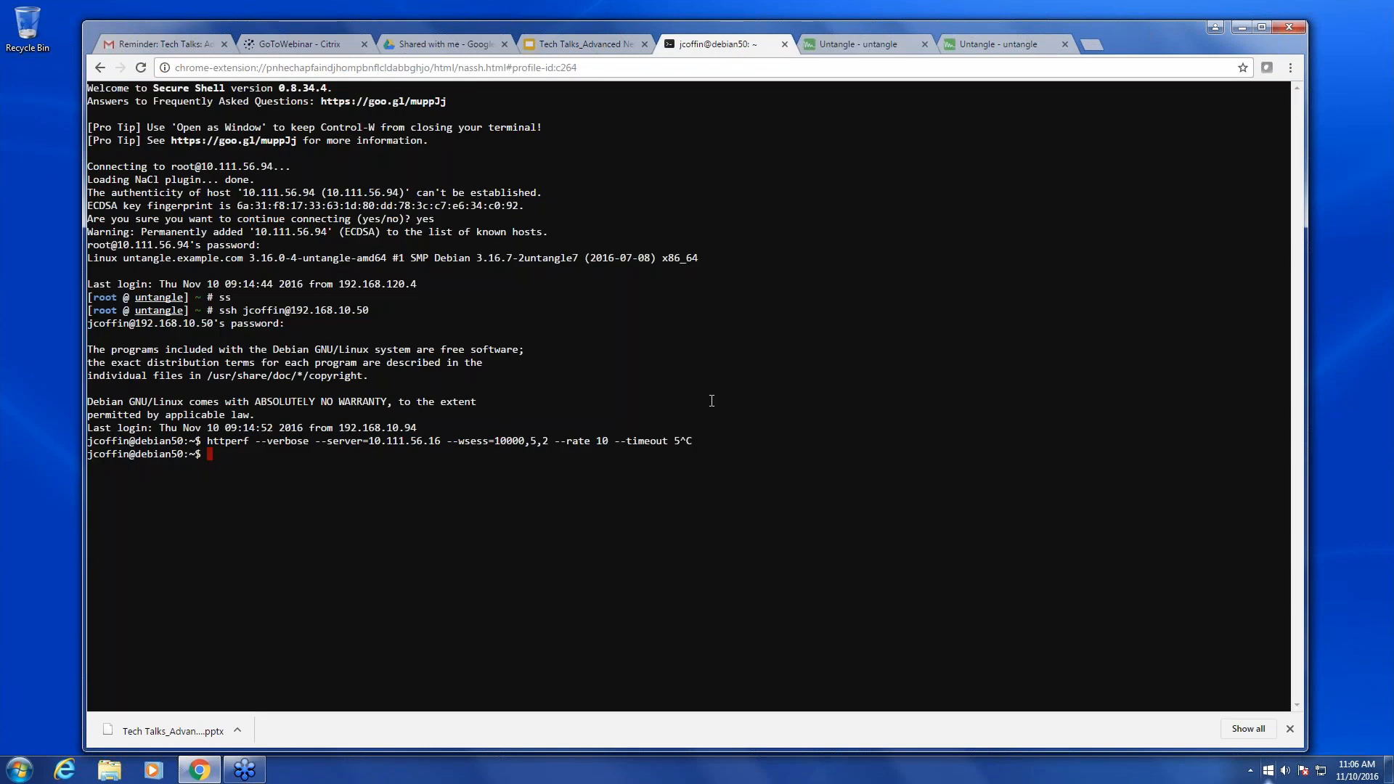
- Rerun the previous httperf load test against 10.111.56.16, then go back to Untangle's Packet Test
key("Up")
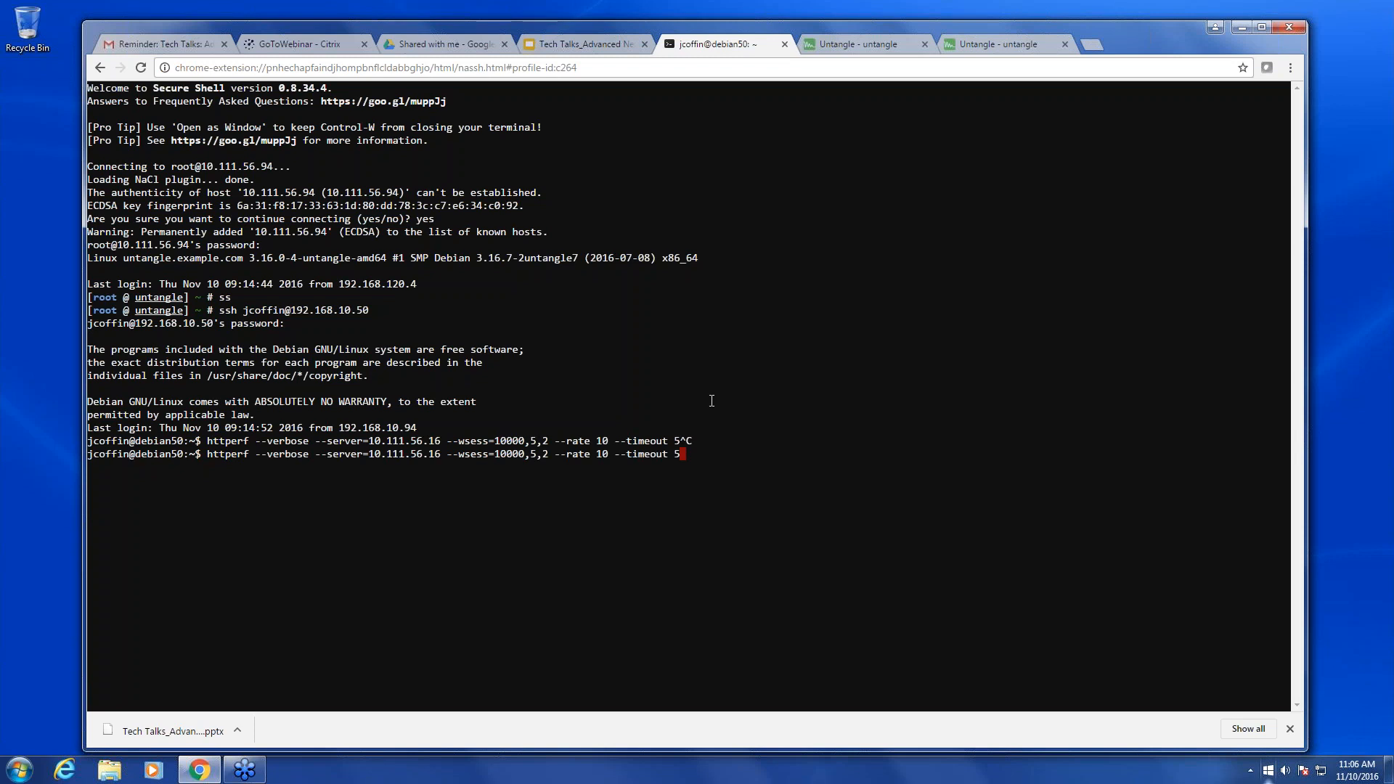
key("Return")
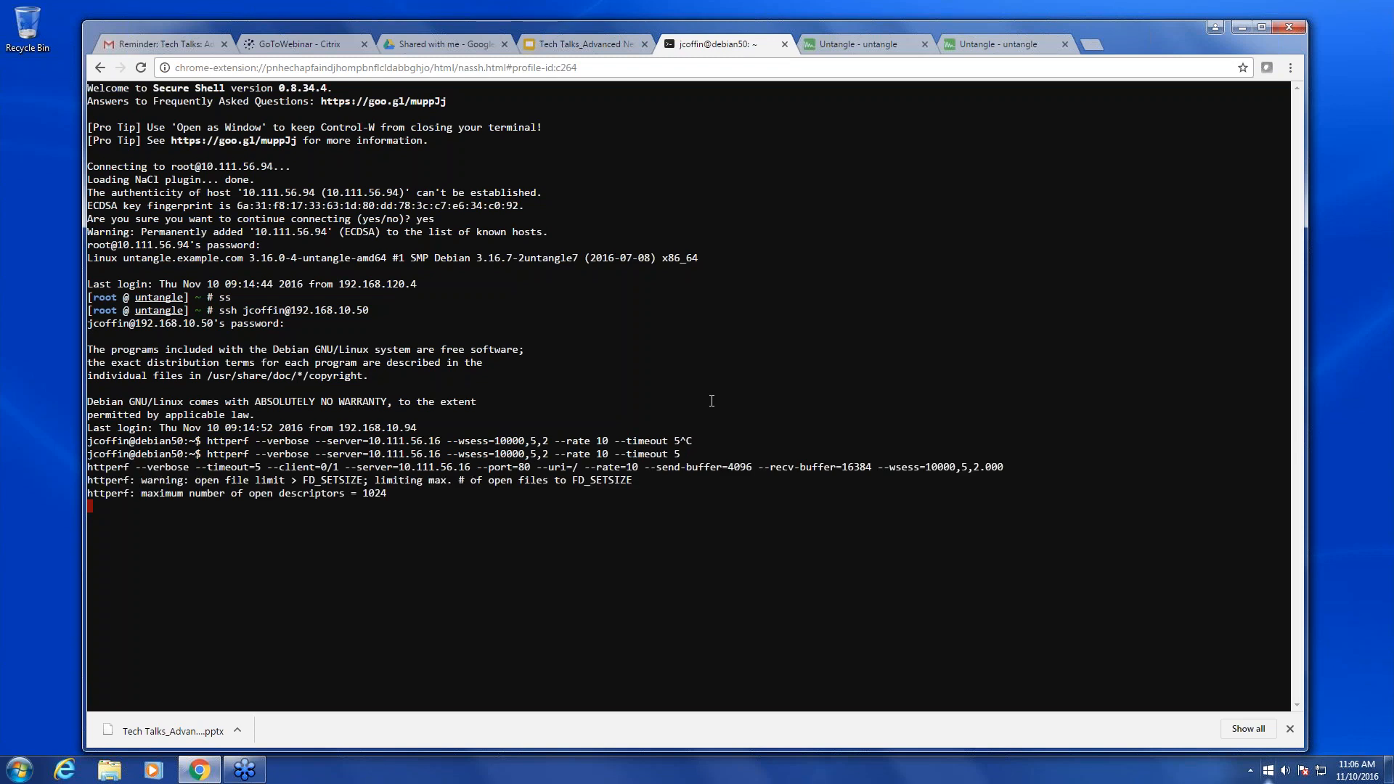
left_click(866, 45)
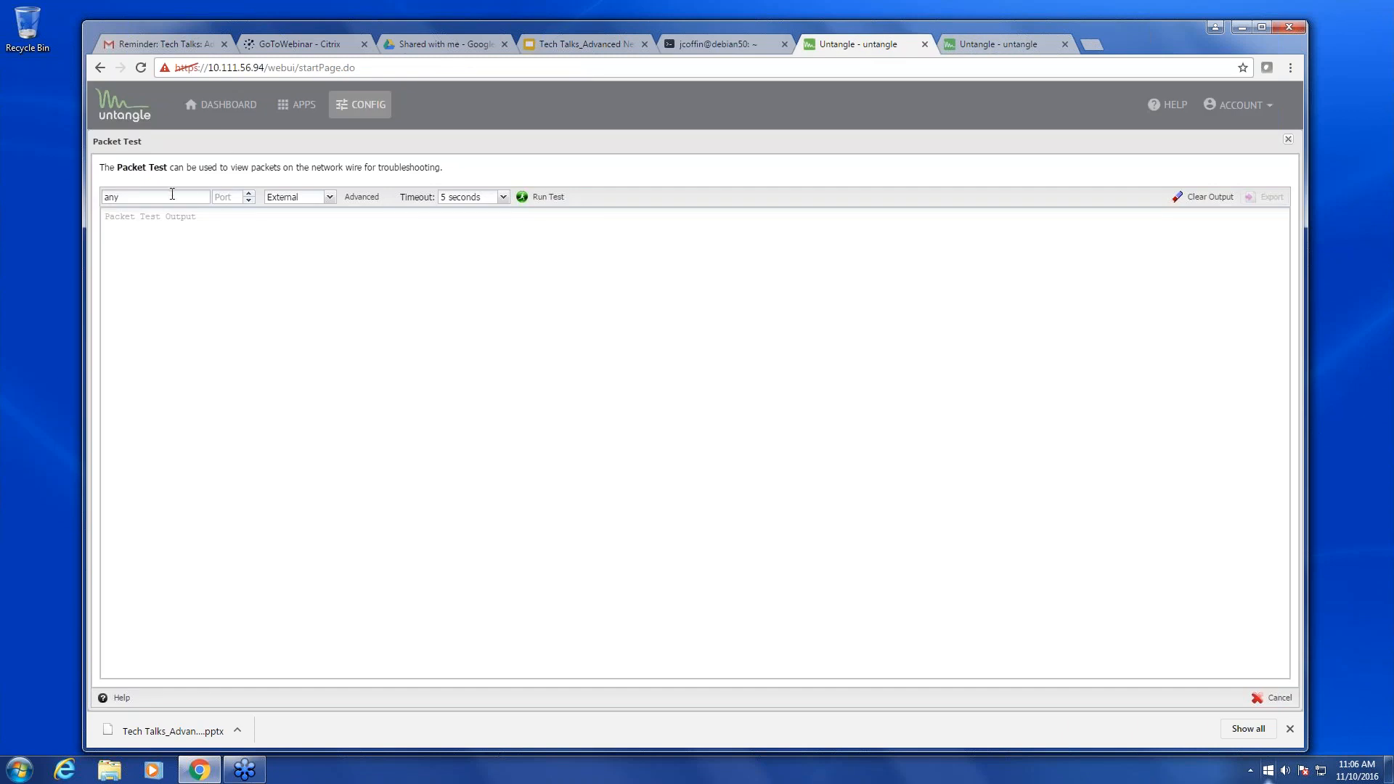
- Capture port 80 traffic on the Internal interface and highlight source address 192.168.10.50
left_click(241, 197)
type("80")
left_click(328, 197)
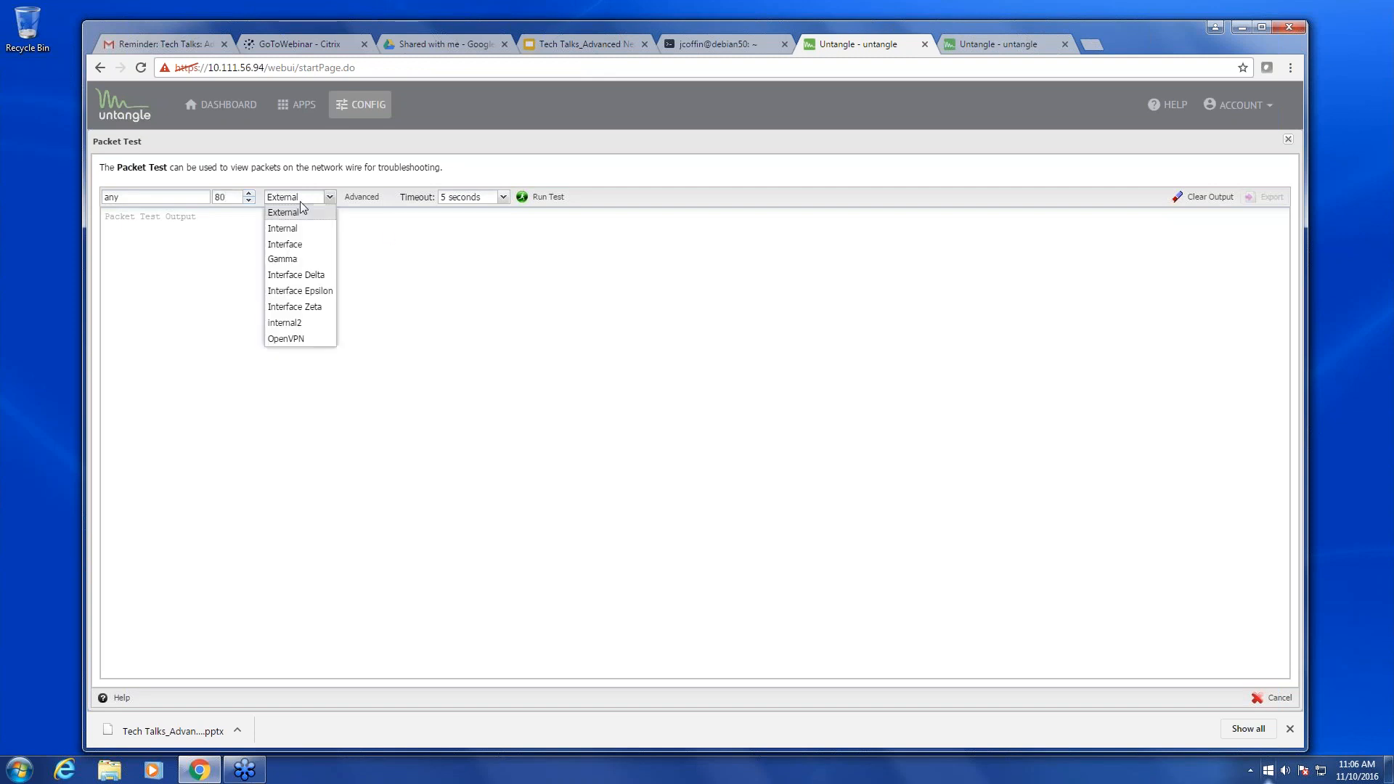
left_click(299, 228)
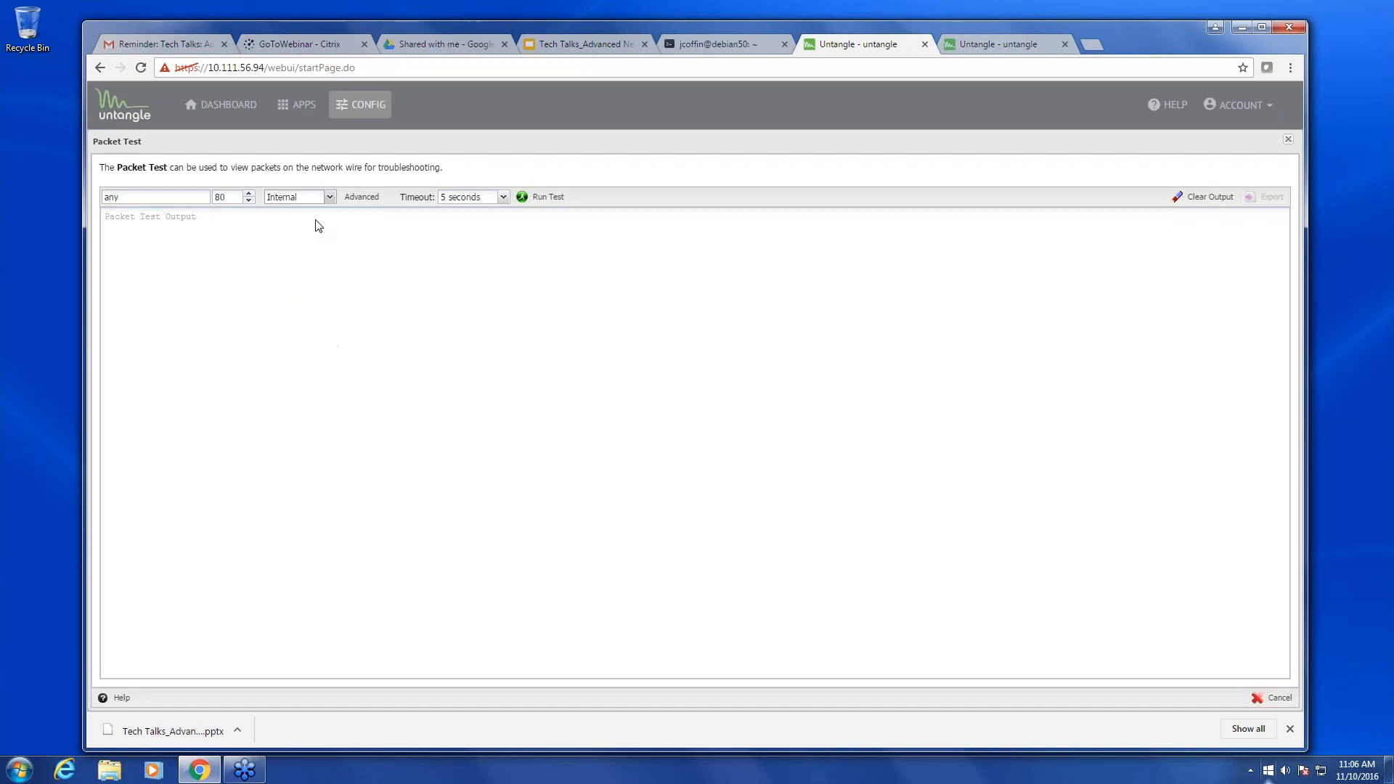
left_click(546, 198)
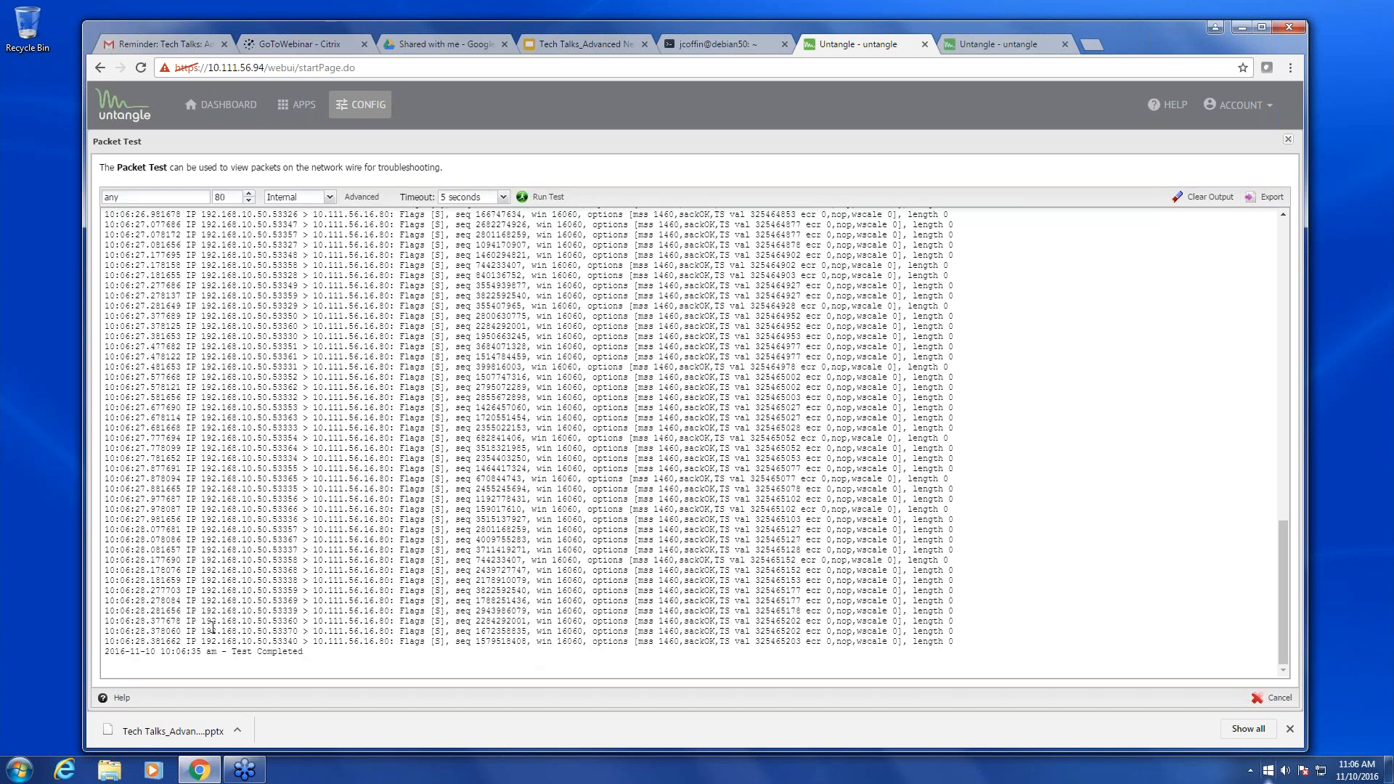
left_click_drag(196, 610, 381, 615)
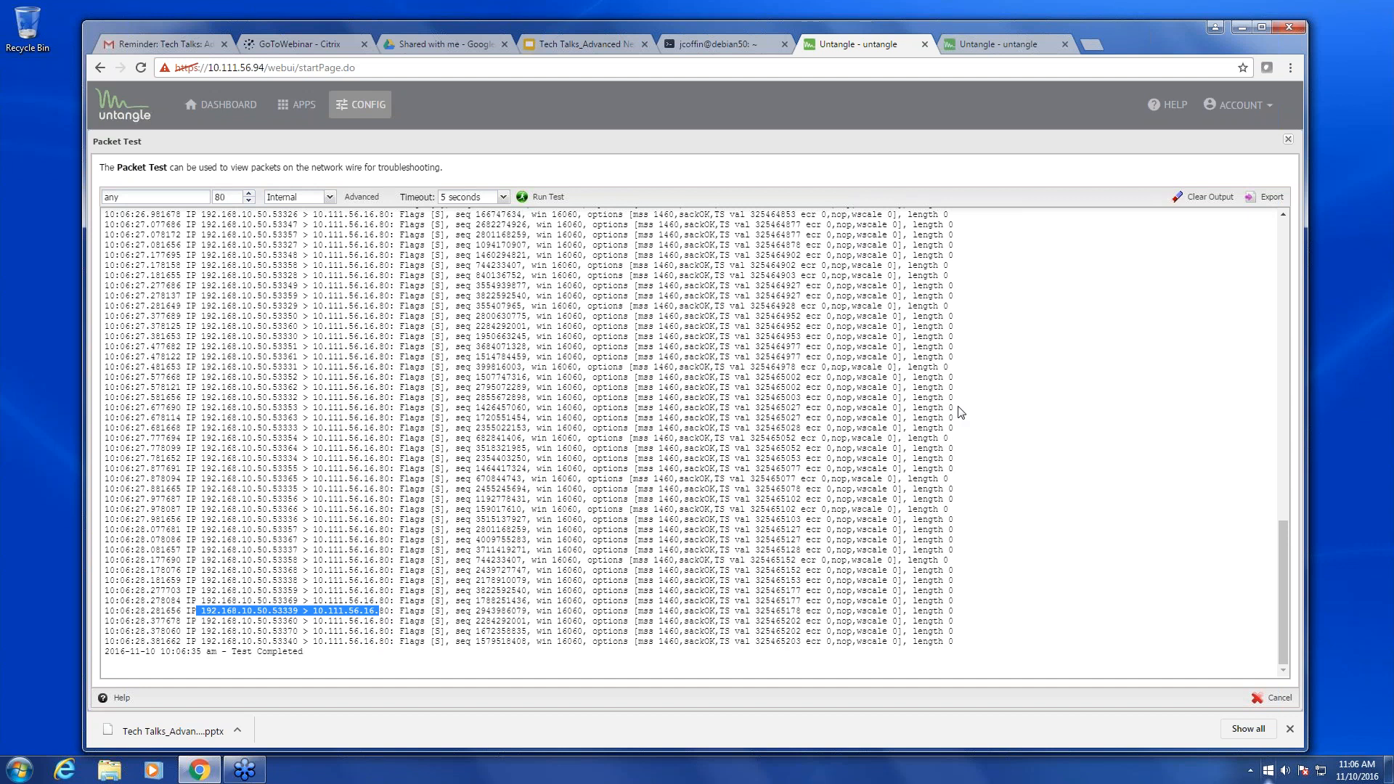
- Rerun the port 80 capture on the External interface and mark a line of its output
left_click(328, 197)
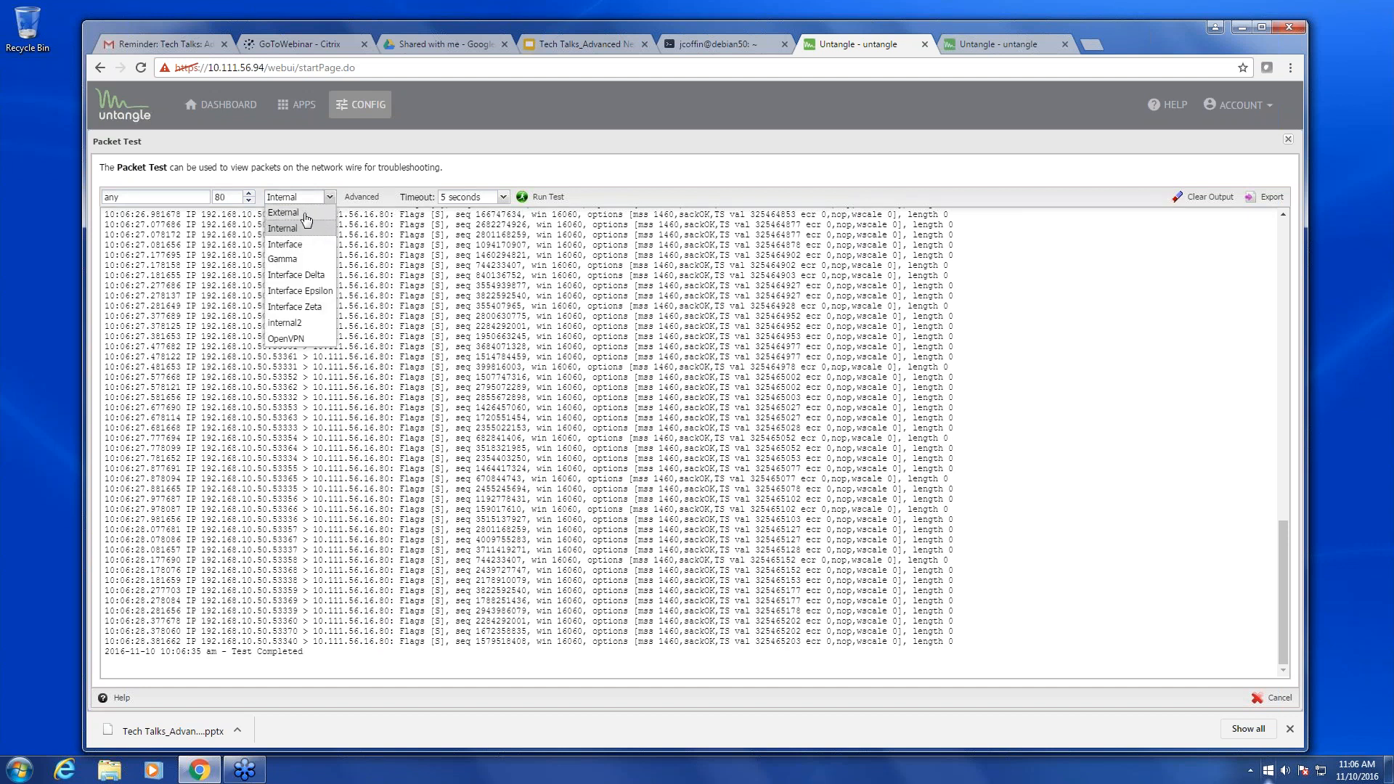
left_click(311, 213)
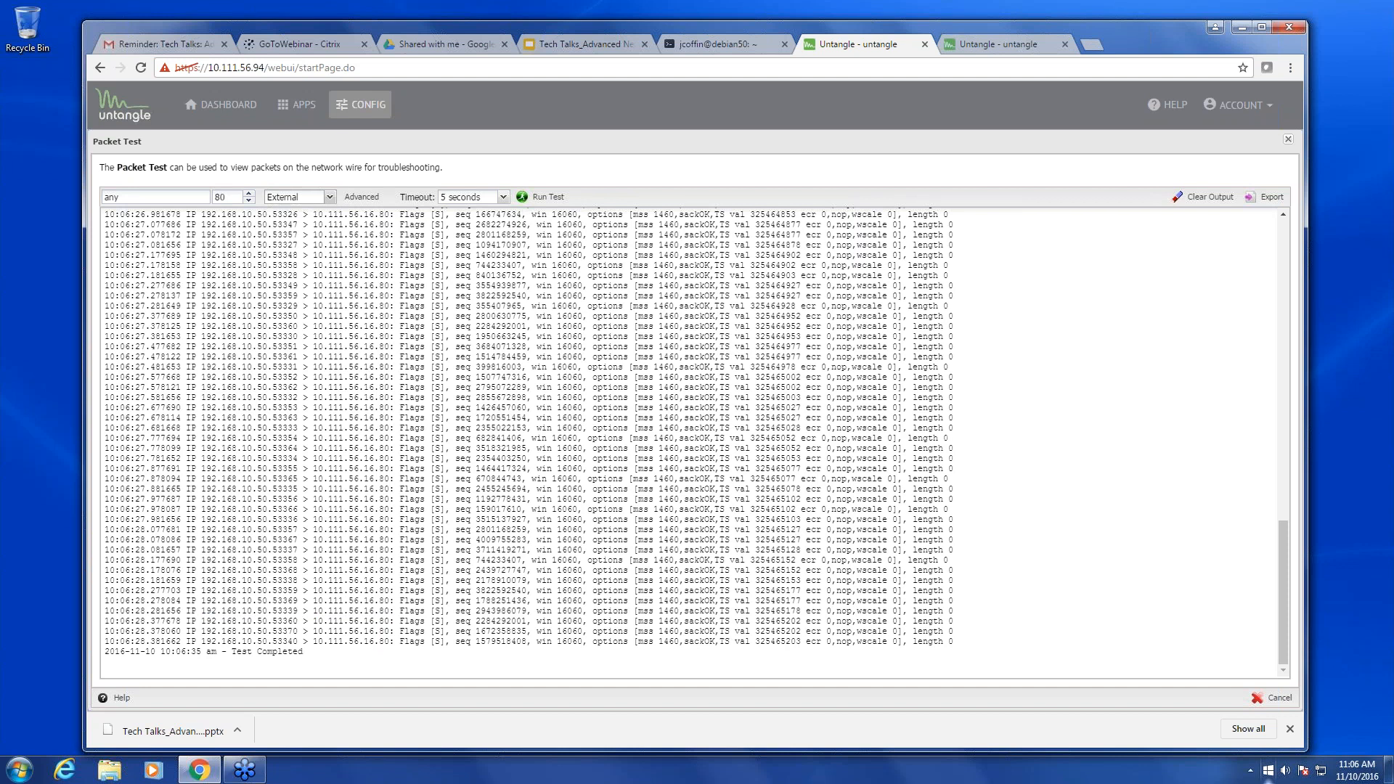
left_click(543, 197)
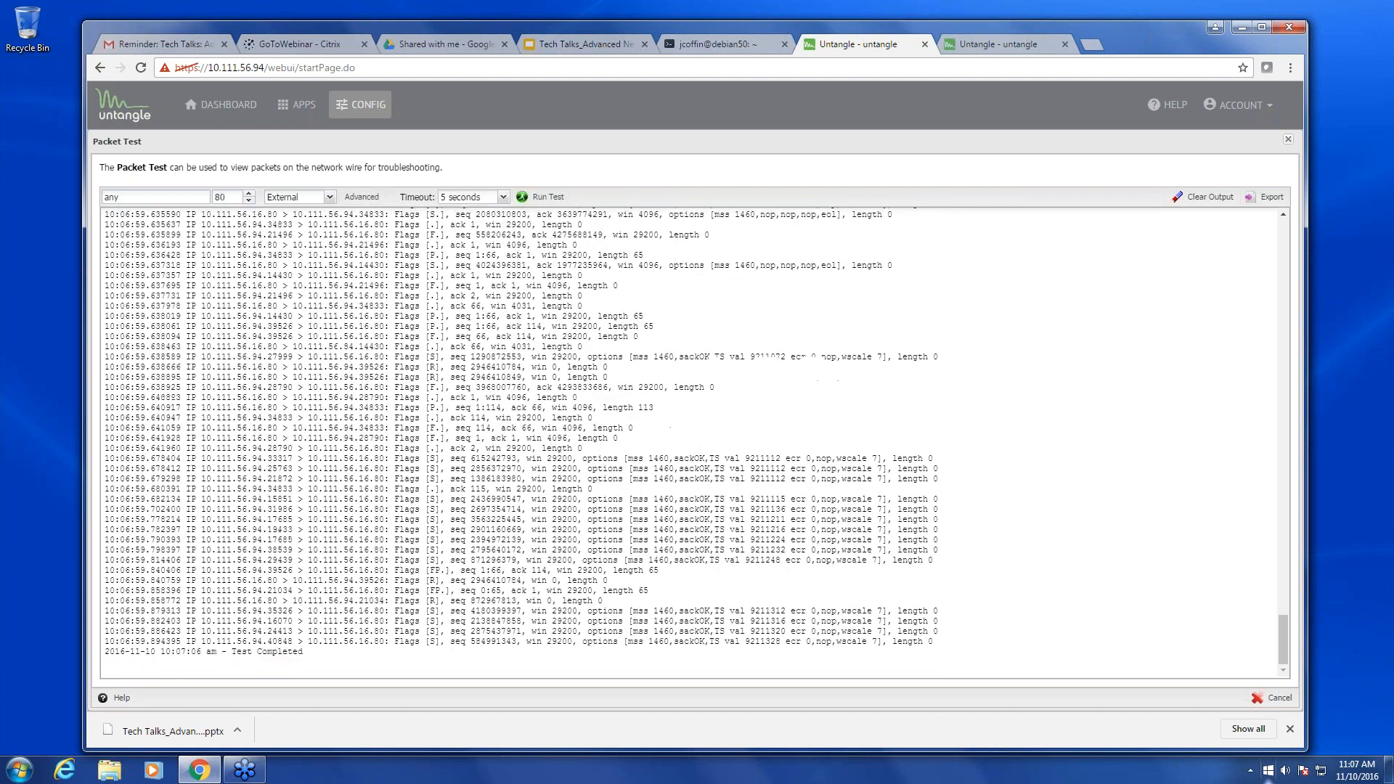
left_click_drag(206, 642, 444, 641)
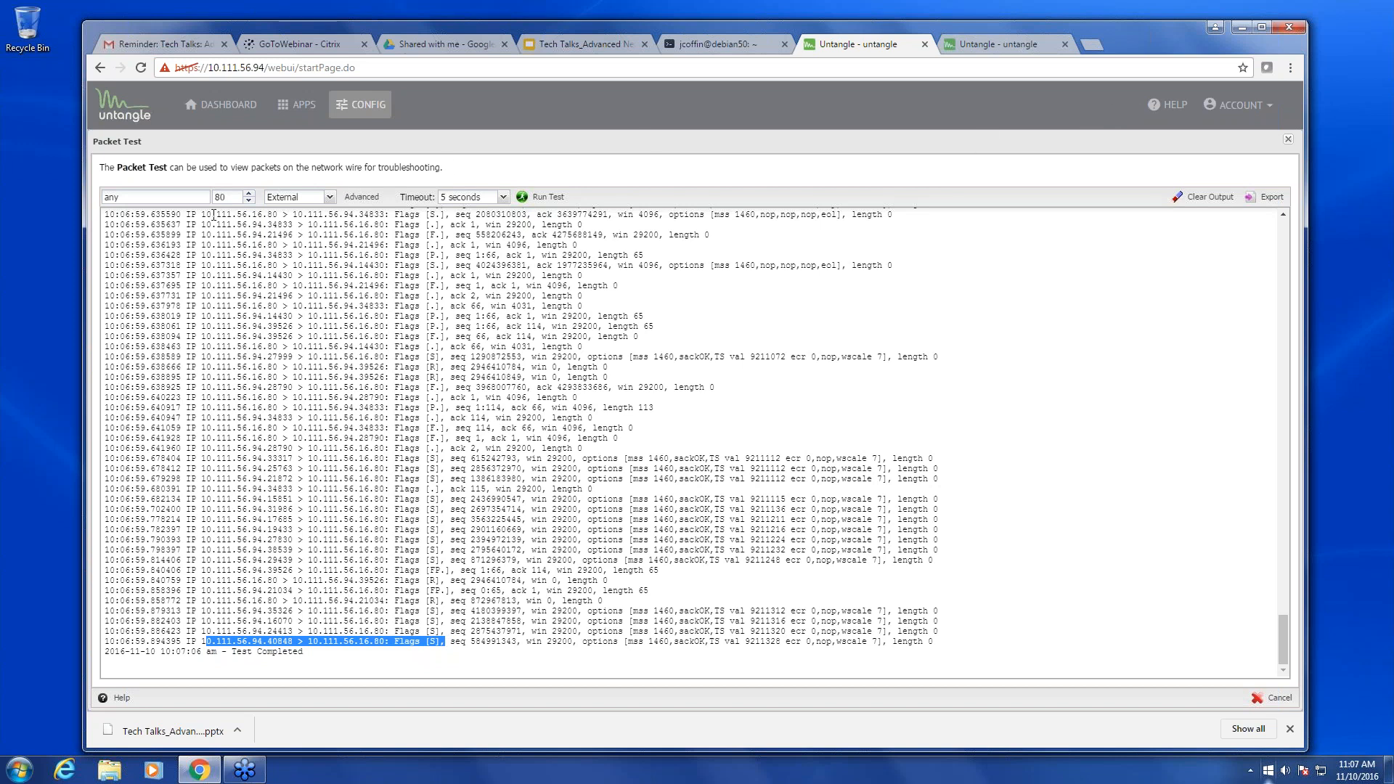
- Capture port 80 traffic filtered to host 192.168.10.50, then return to the presentation slides
double_click(184, 197)
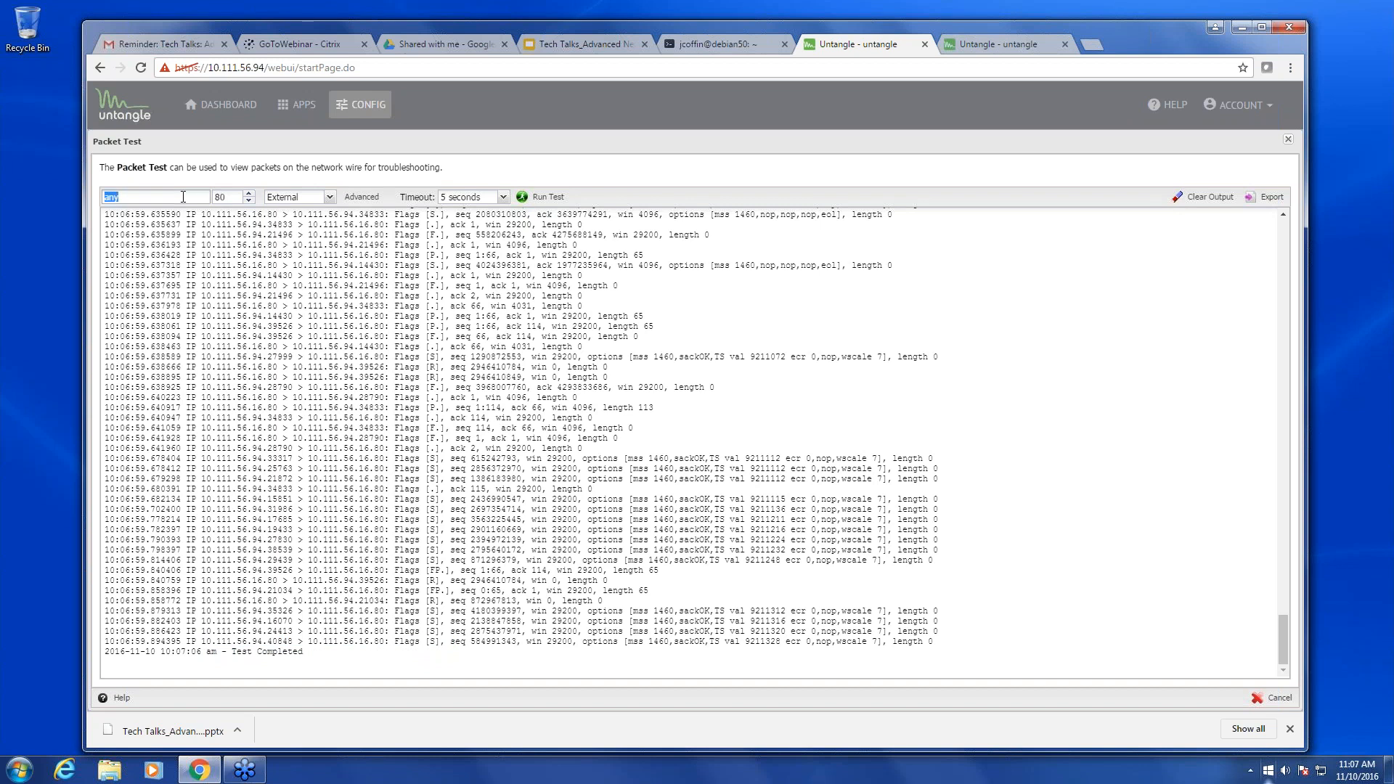
type("192.168.10.50")
left_click(544, 198)
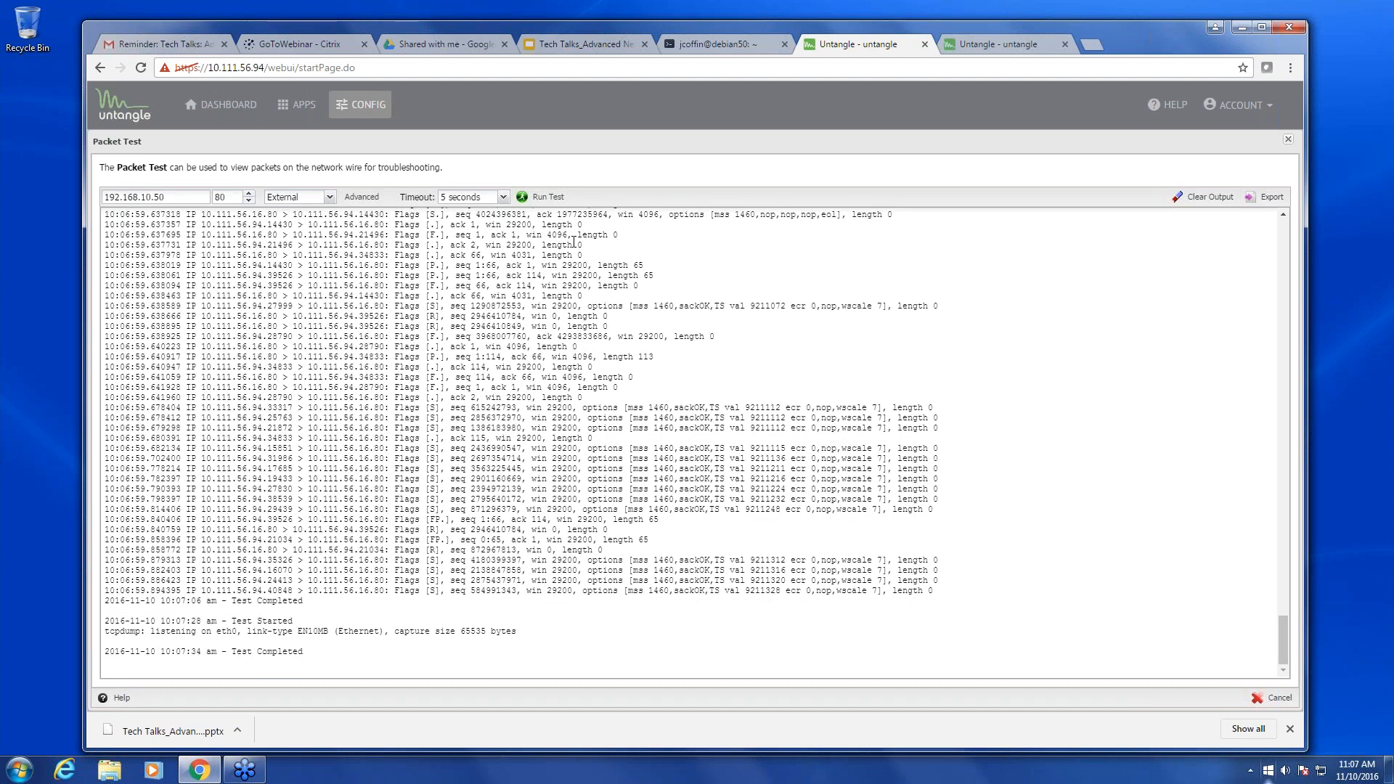
left_click(569, 51)
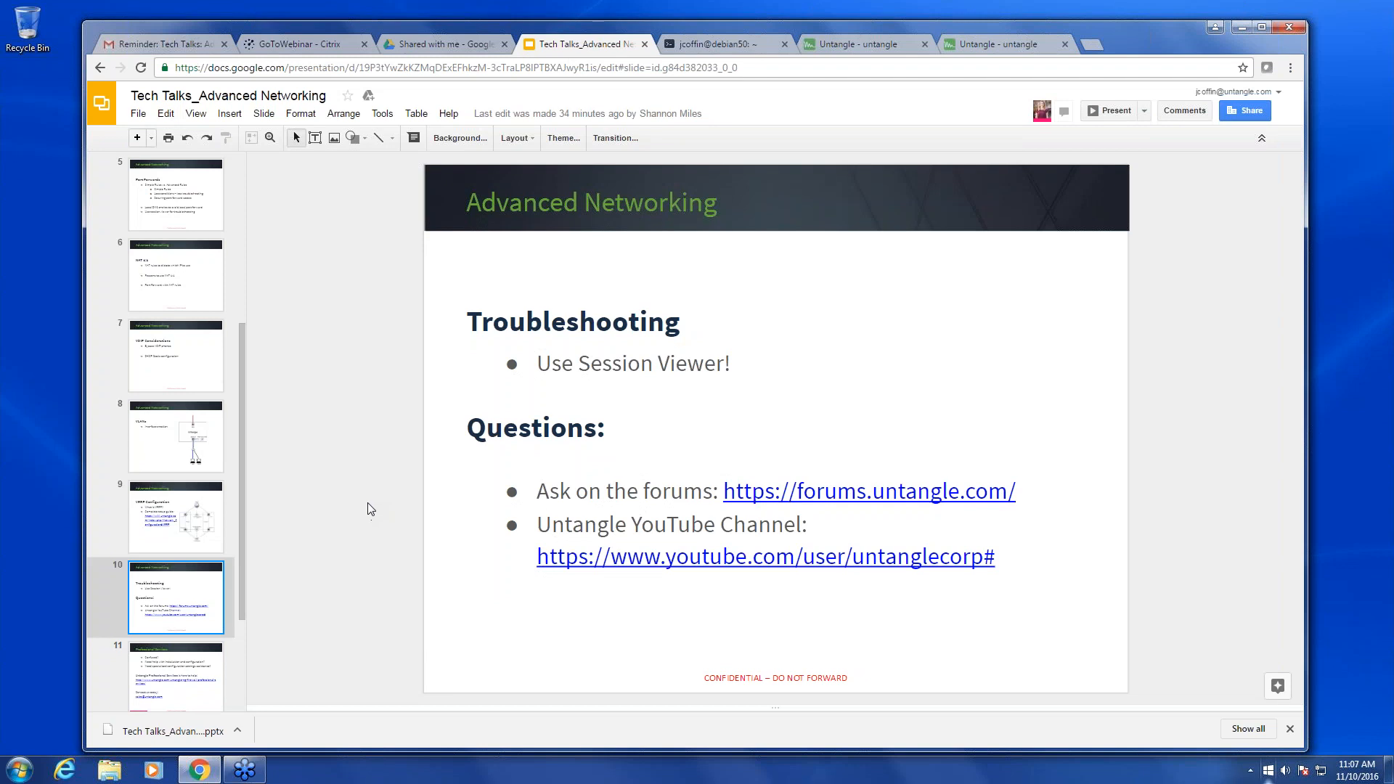